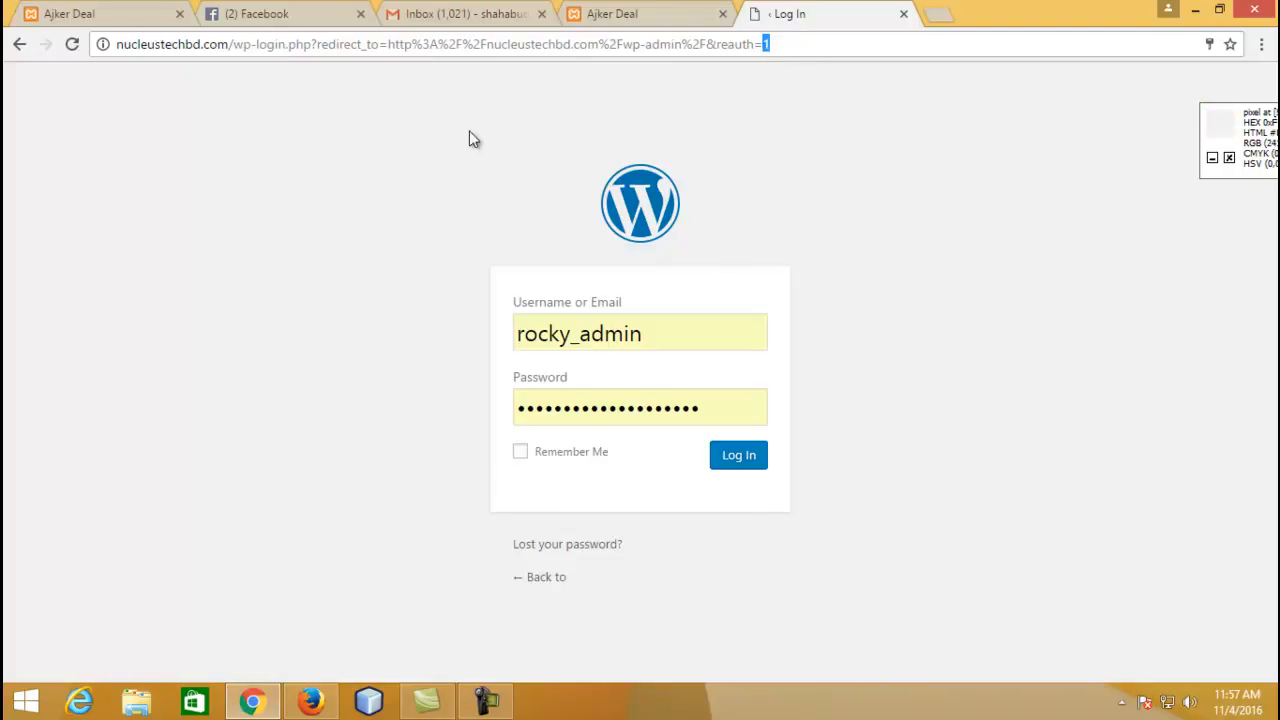
Step: Log in to the WordPress admin area with the prefilled credentials
drag(764, 46, 295, 81)
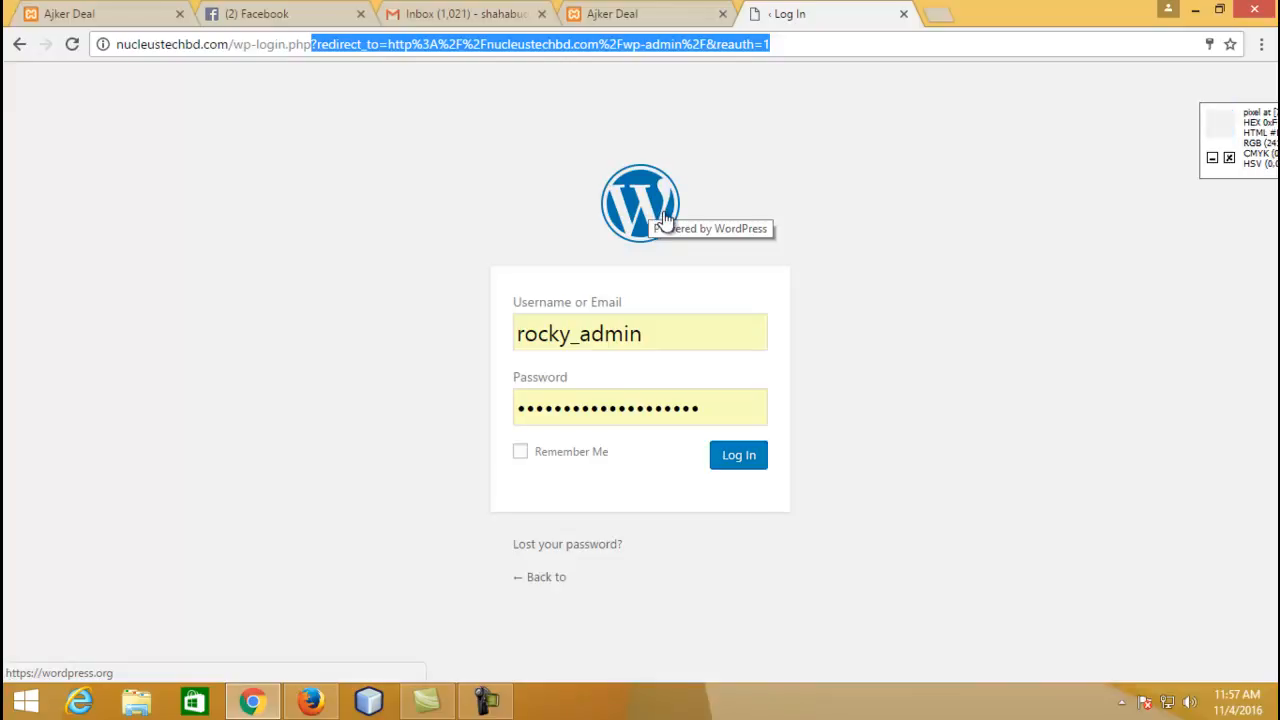
click(729, 460)
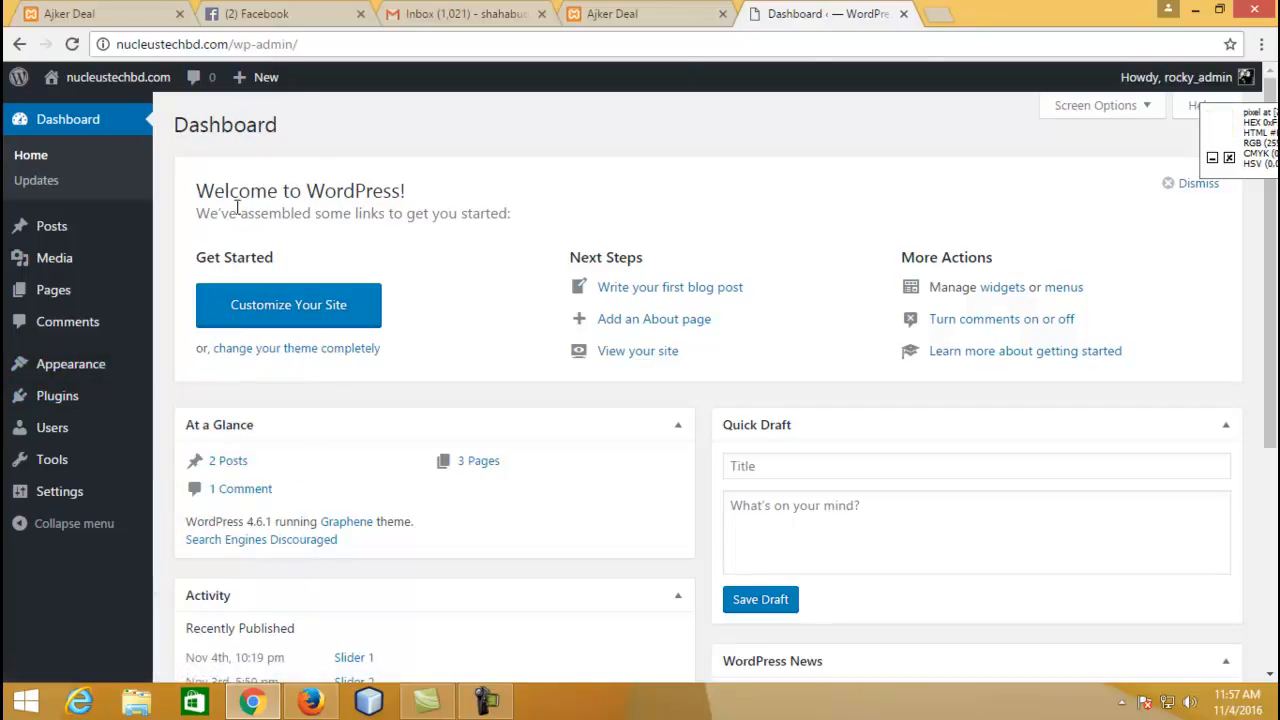
Step: Open the nucleustechbd.com site in a new browser tab and examine the credit line in its footer
mouse_move(100, 85)
right_click(92, 112)
click(150, 120)
click(960, 14)
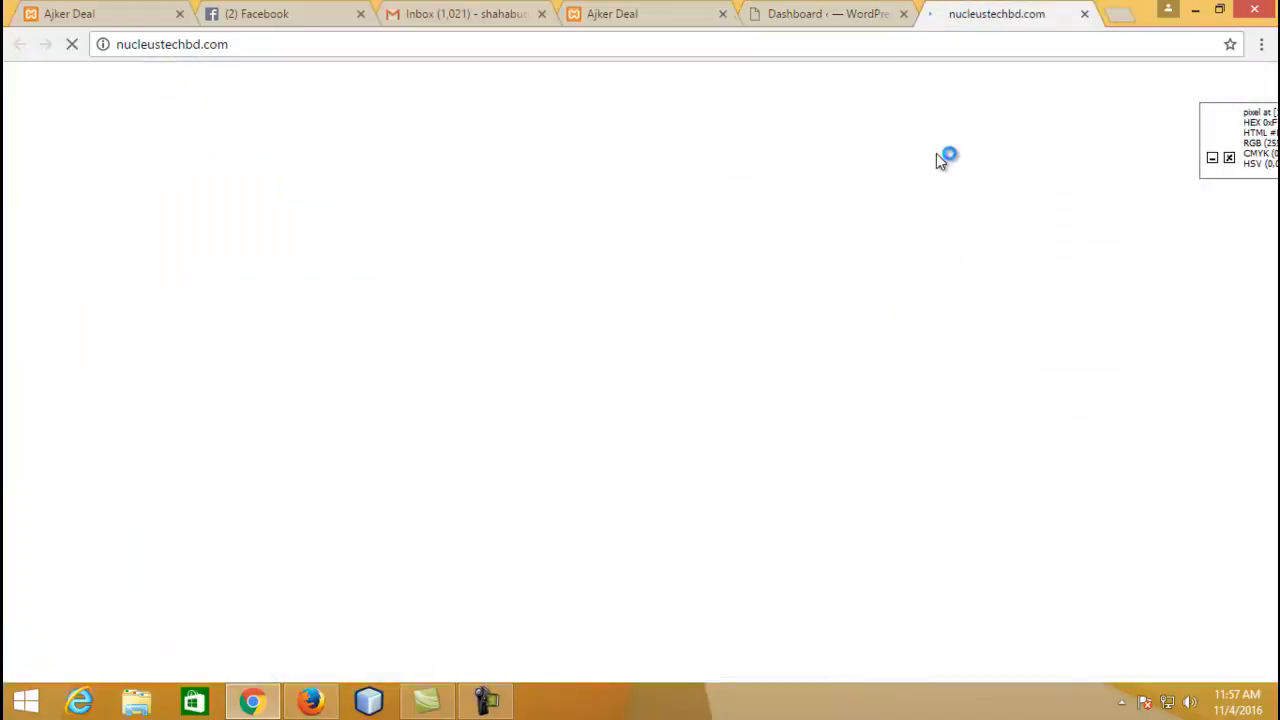
scroll(966, 391, down, 8)
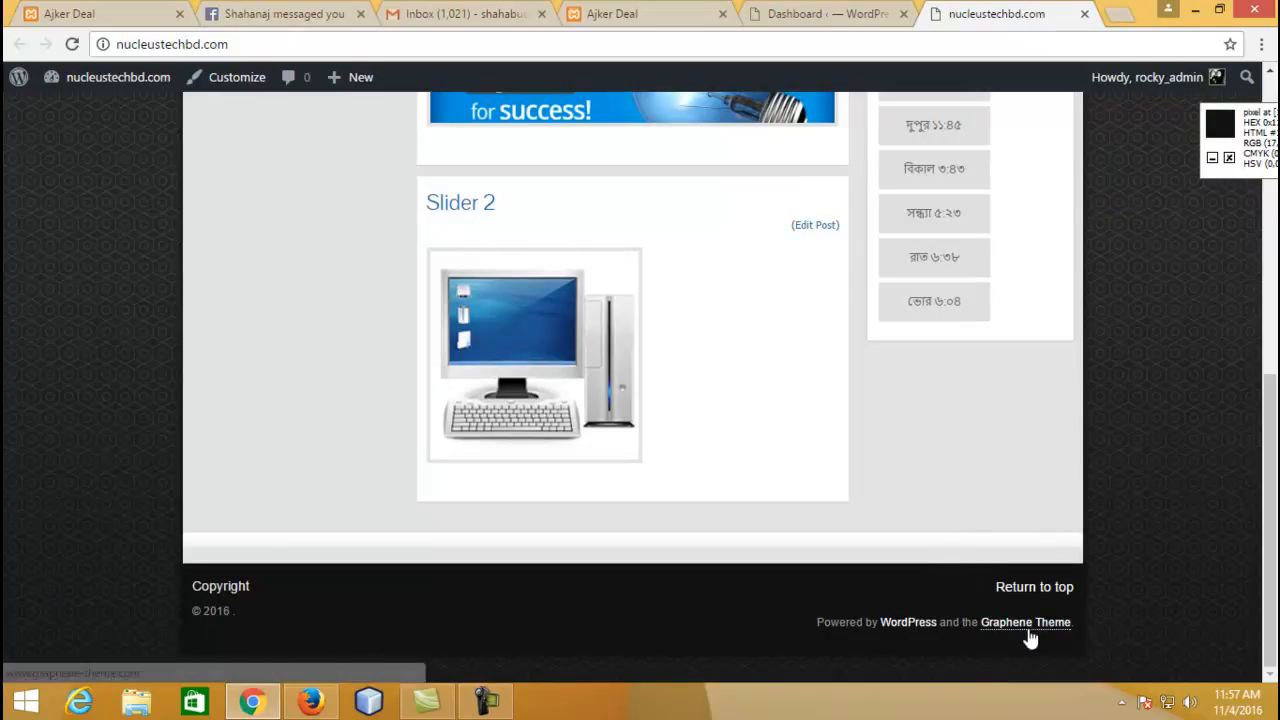
click(845, 10)
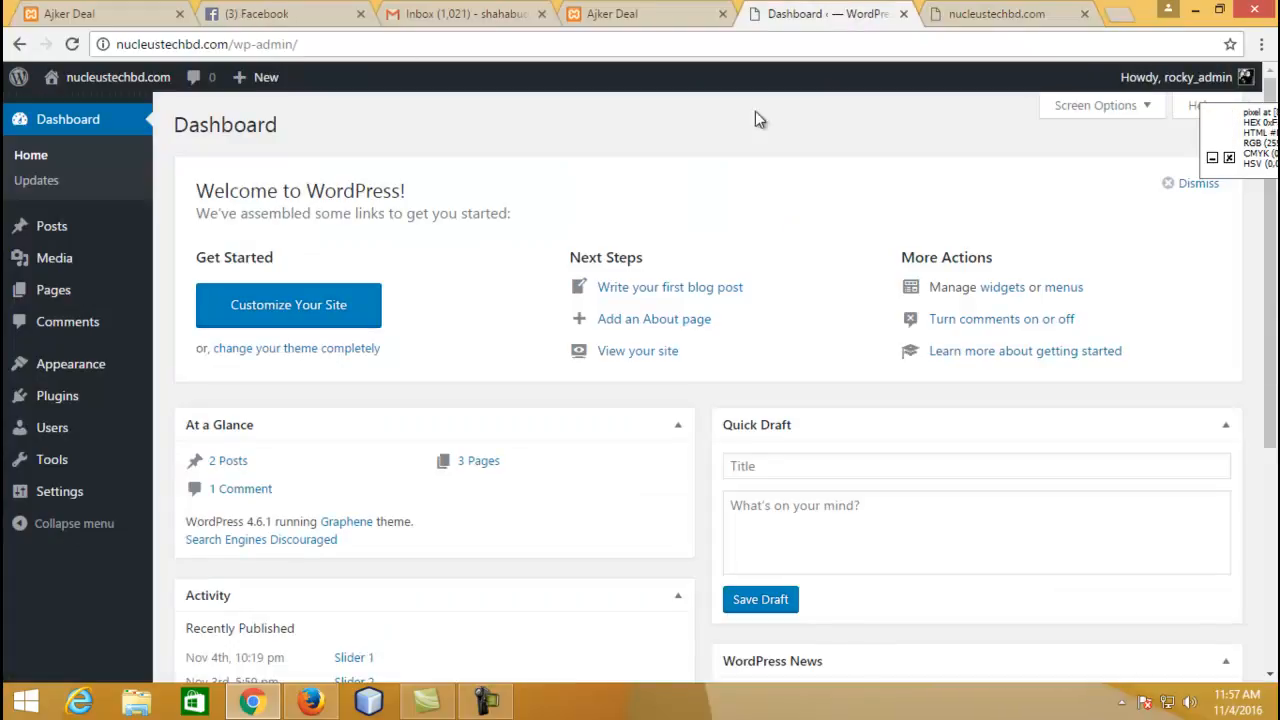
click(487, 702)
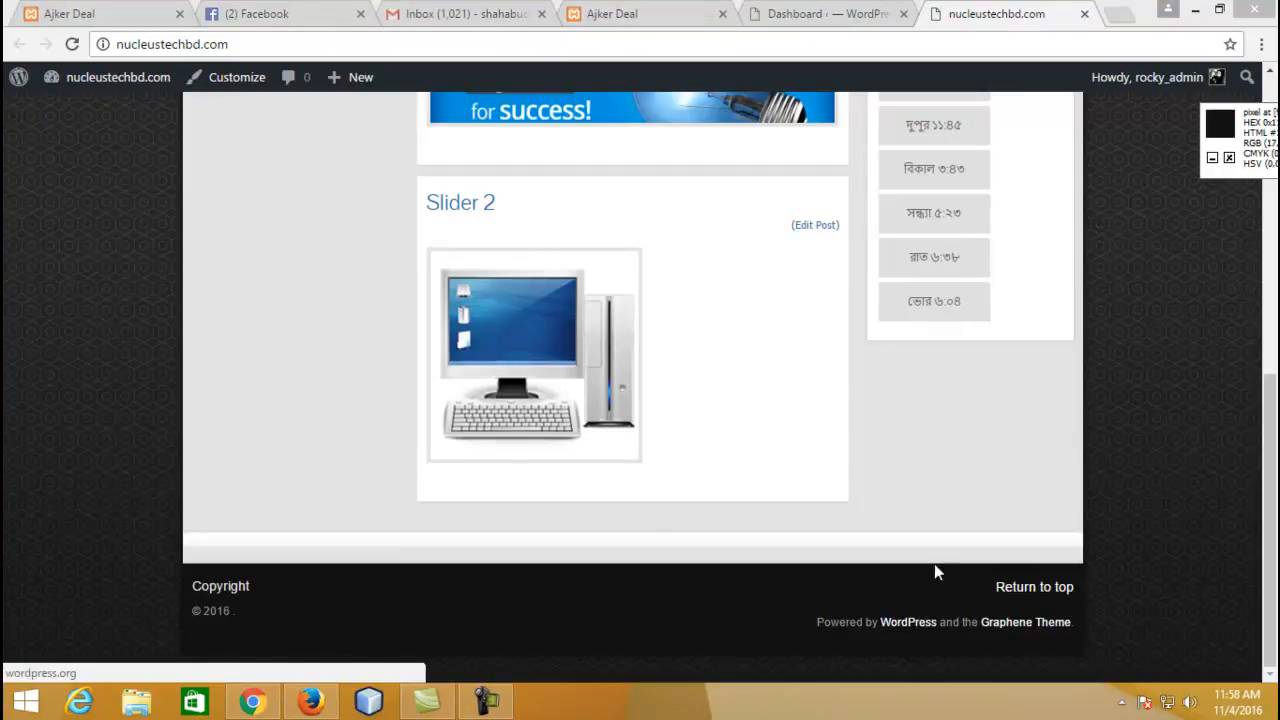
Step: Return to the WordPress dashboard and open the theme file editor
click(845, 13)
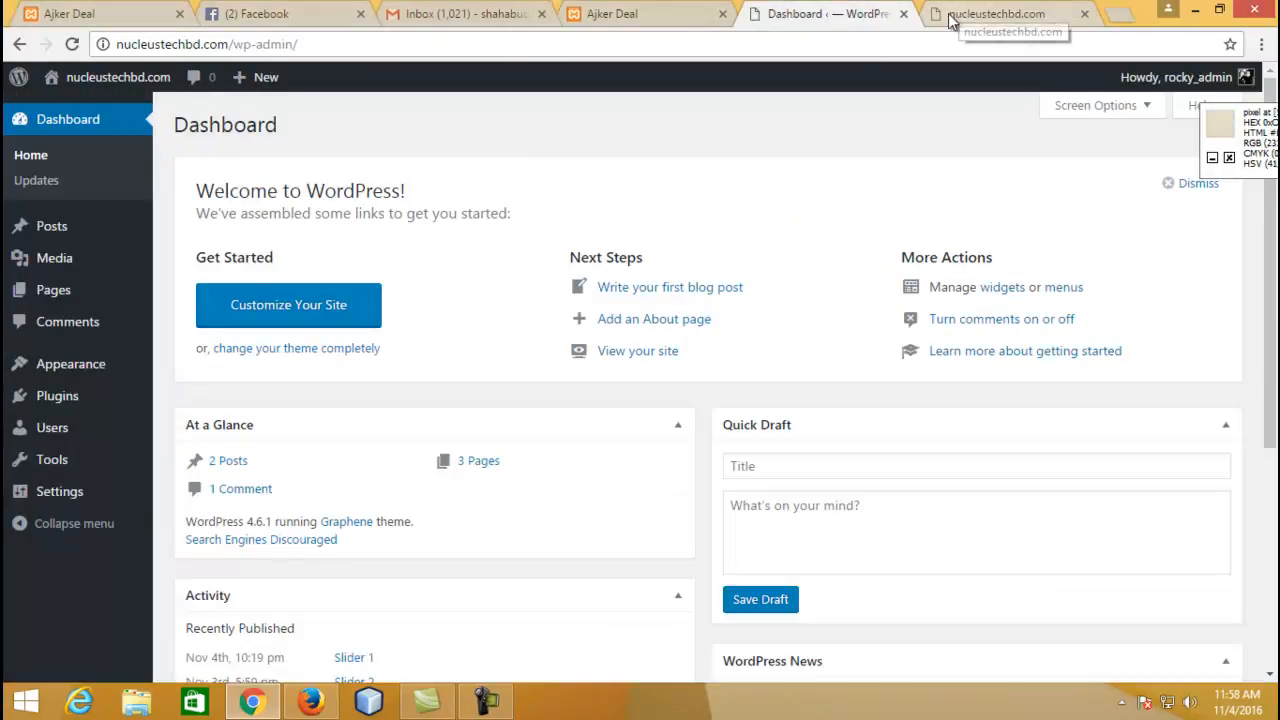
mouse_move(70, 497)
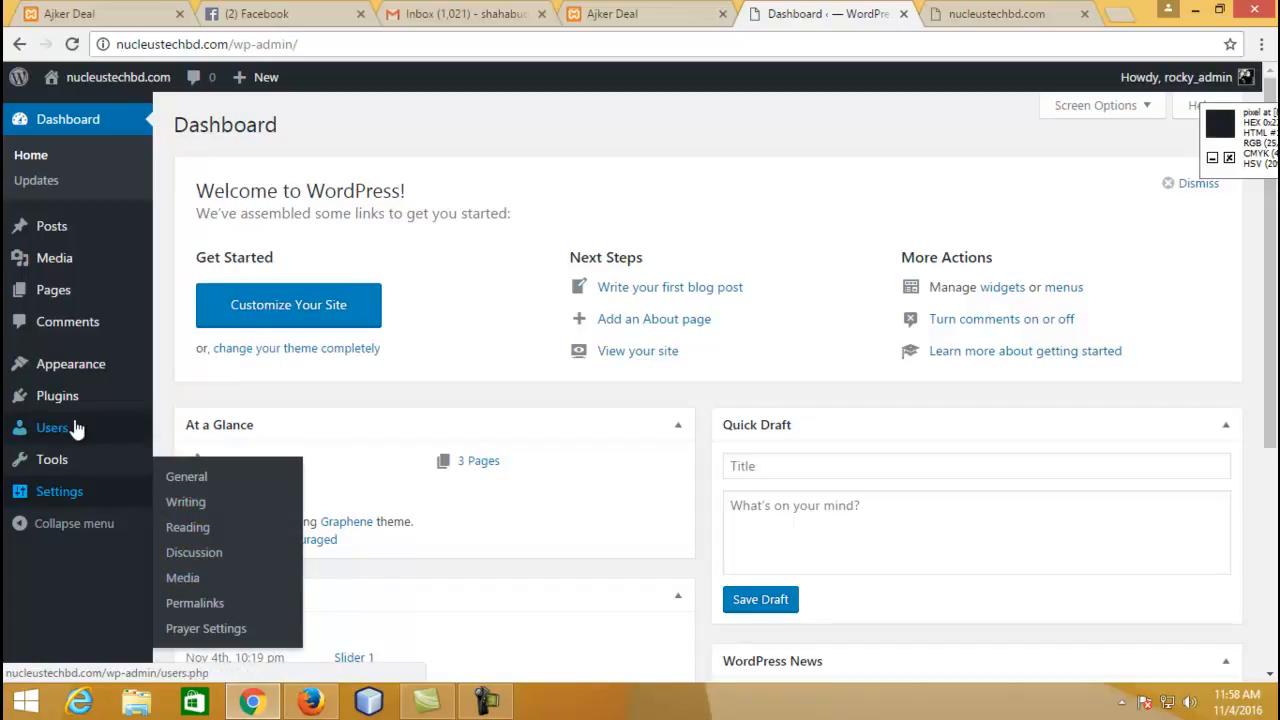
mouse_move(36, 372)
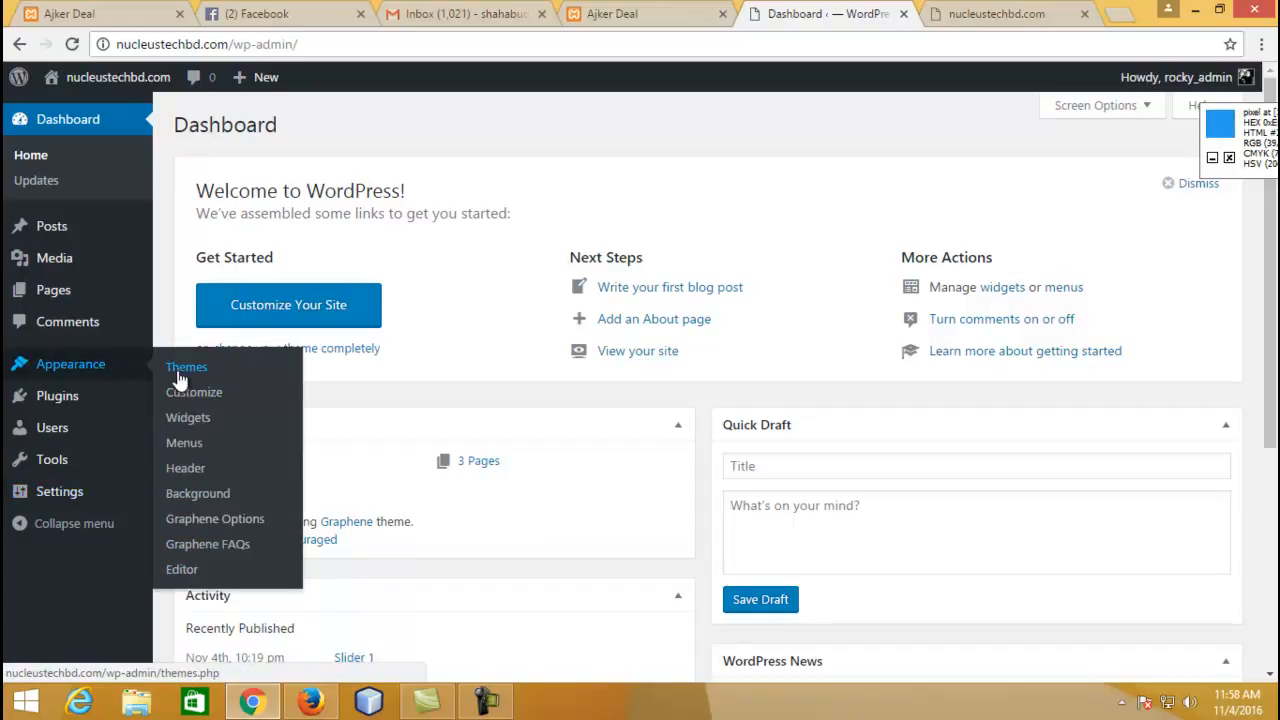
click(194, 571)
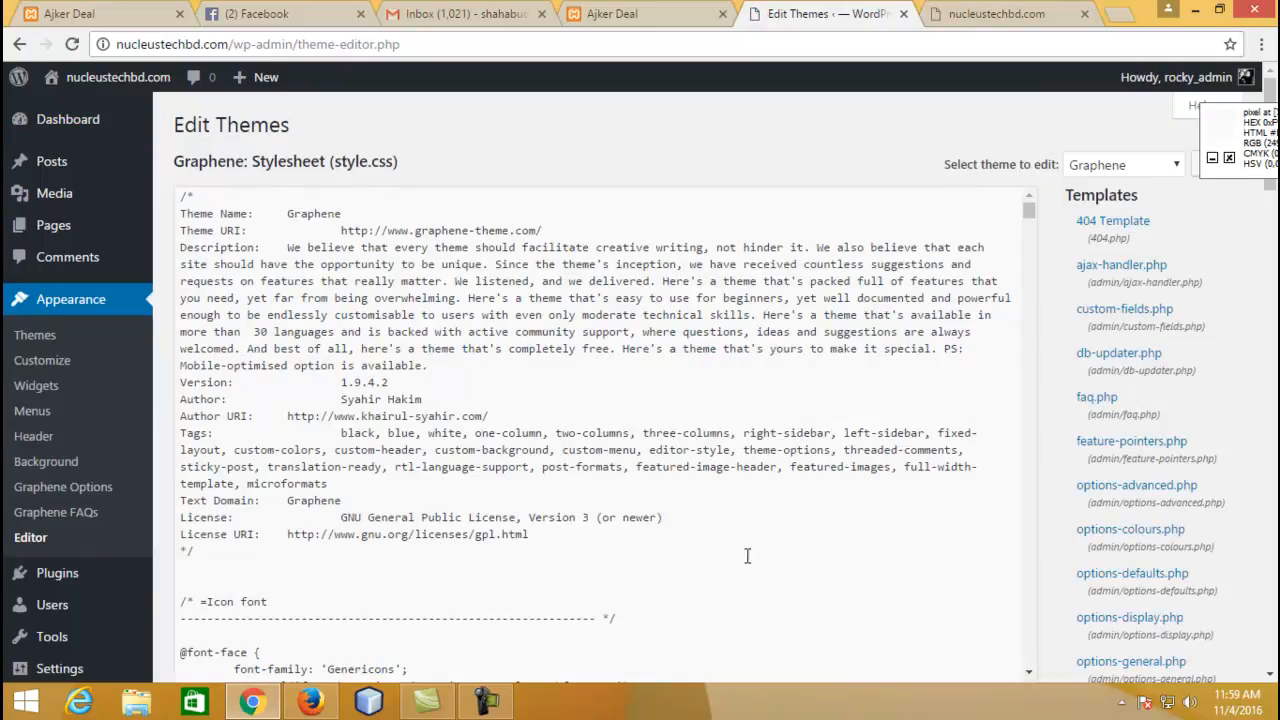
Step: Check the site's footer credit, then open the Graphene theme's Theme Footer template (footer.php) for editing
key(ctrl+Tab)
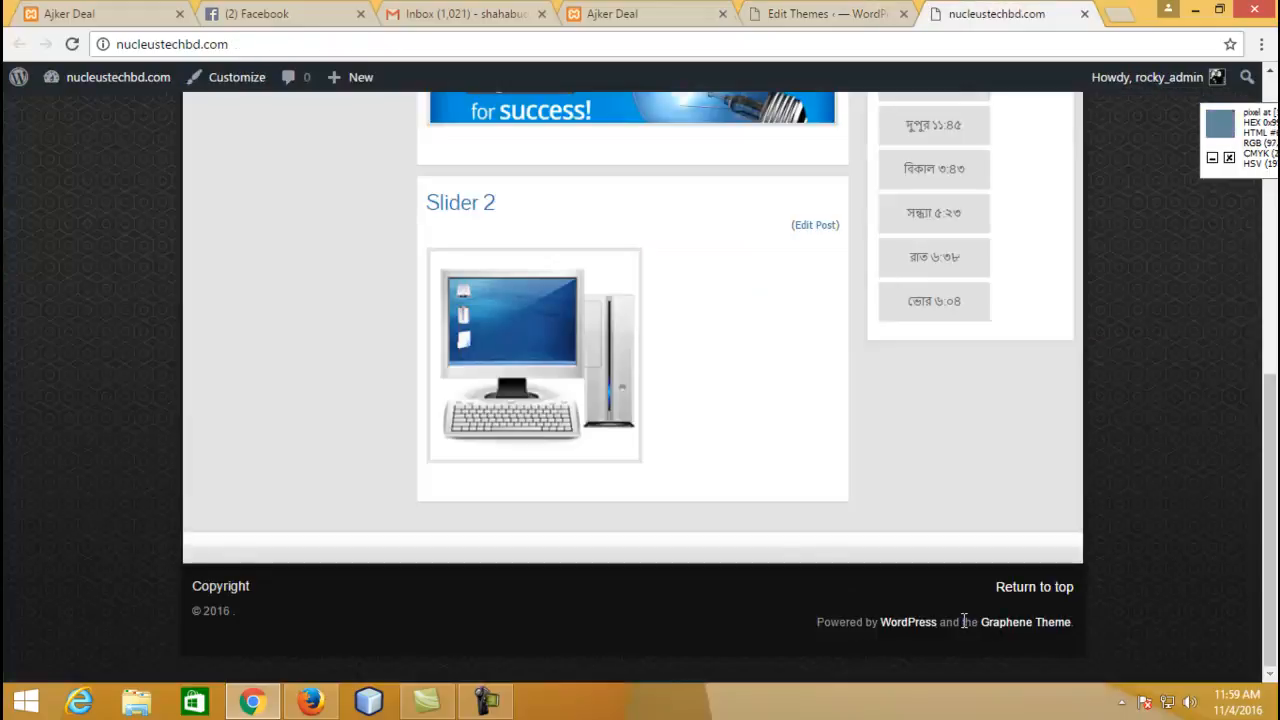
key(ctrl+shift+Tab)
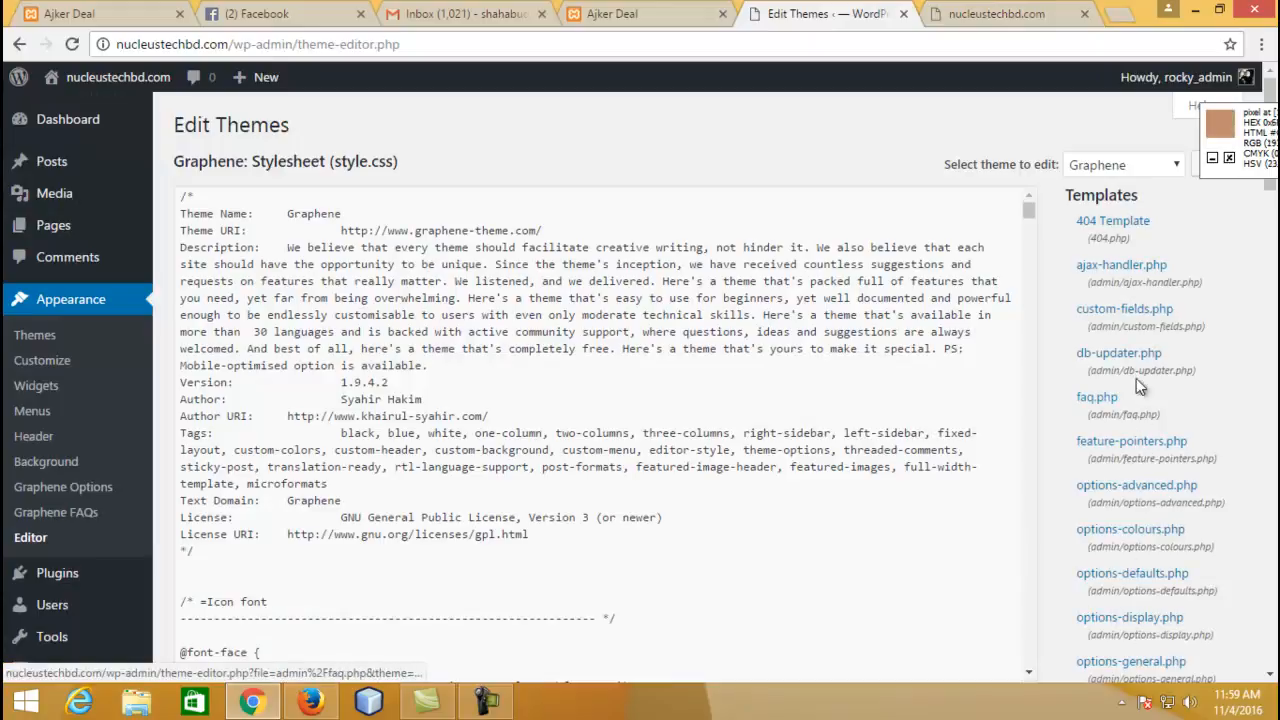
scroll(1120, 583, down, 2)
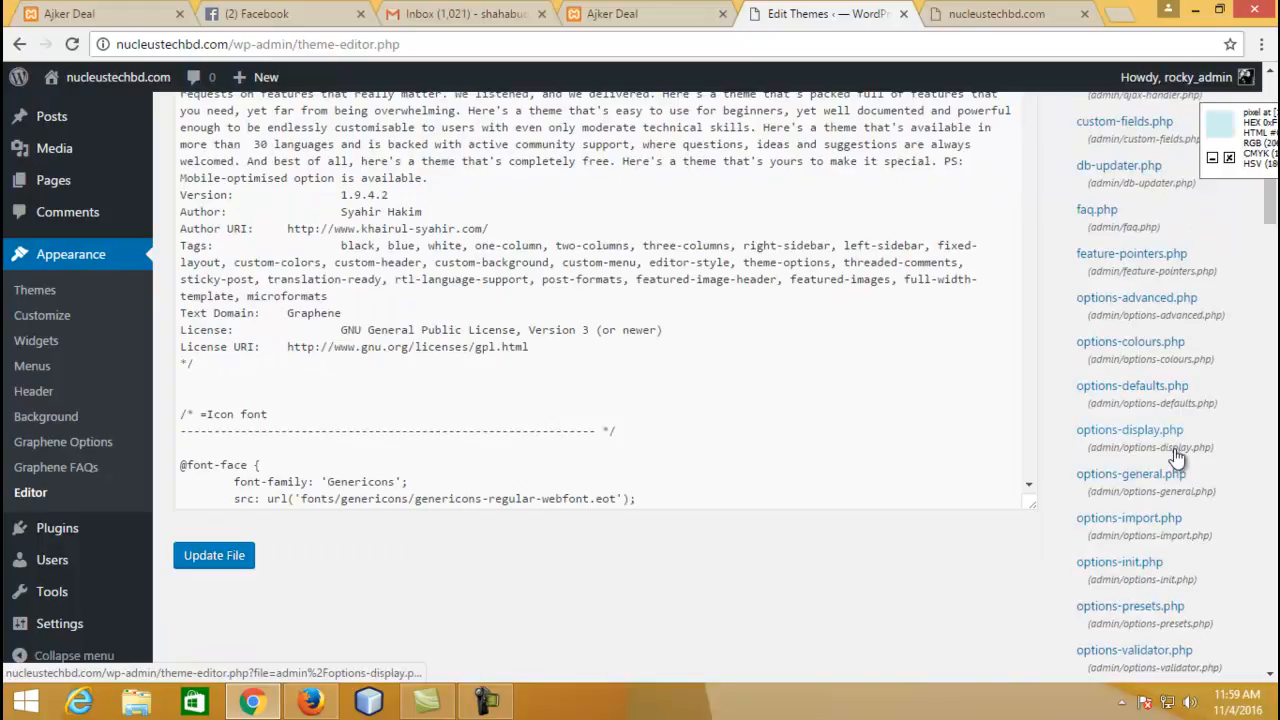
scroll(1166, 634, down, 1)
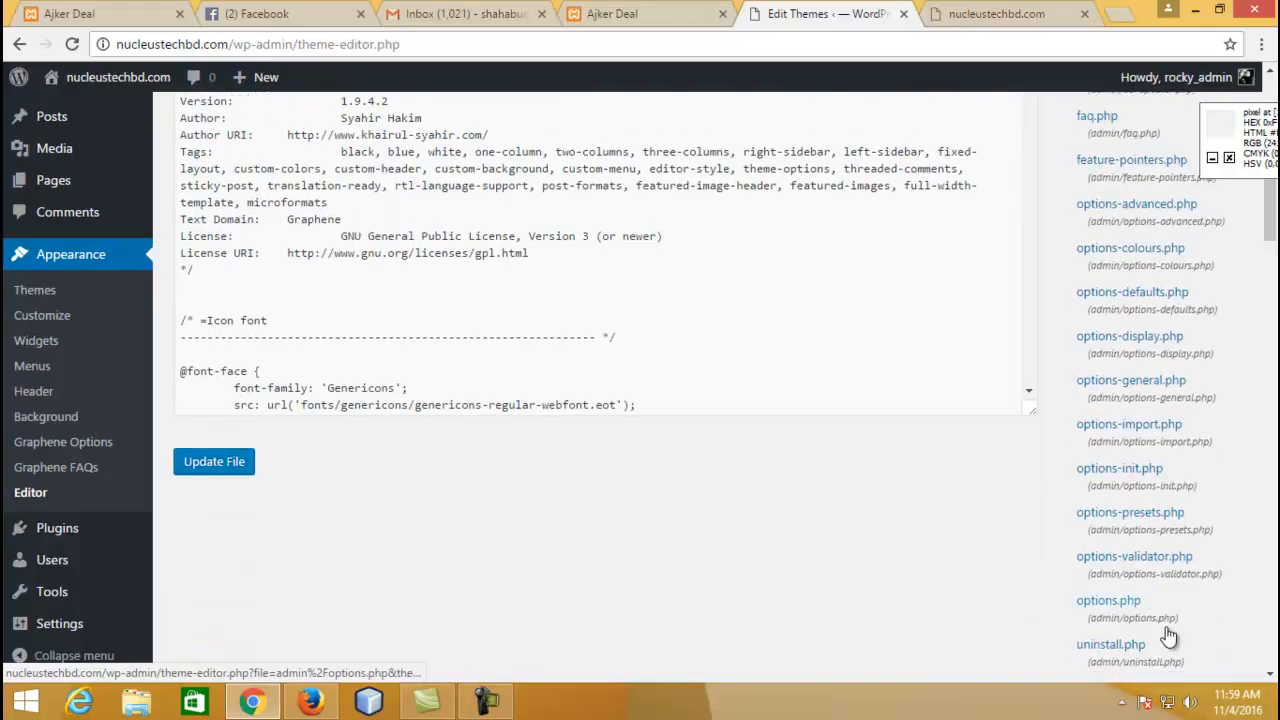
scroll(1168, 636, down, 1)
scroll(1166, 632, down, 3)
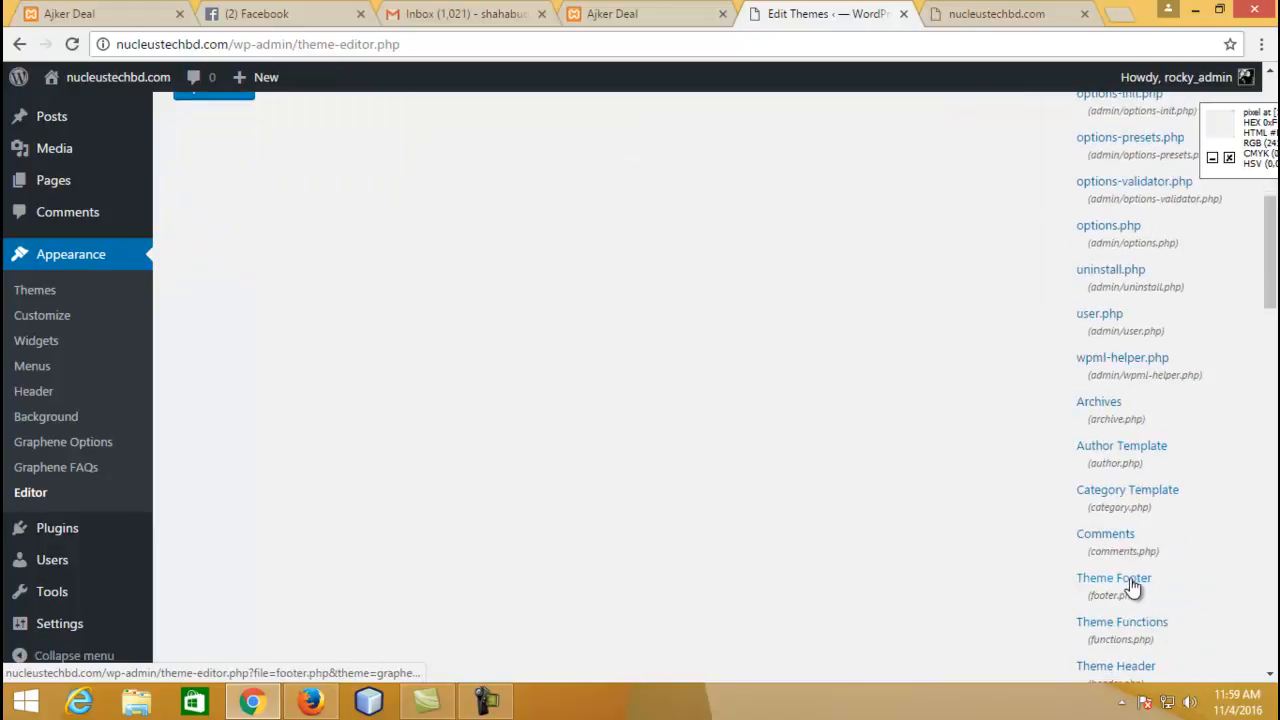
click(1131, 592)
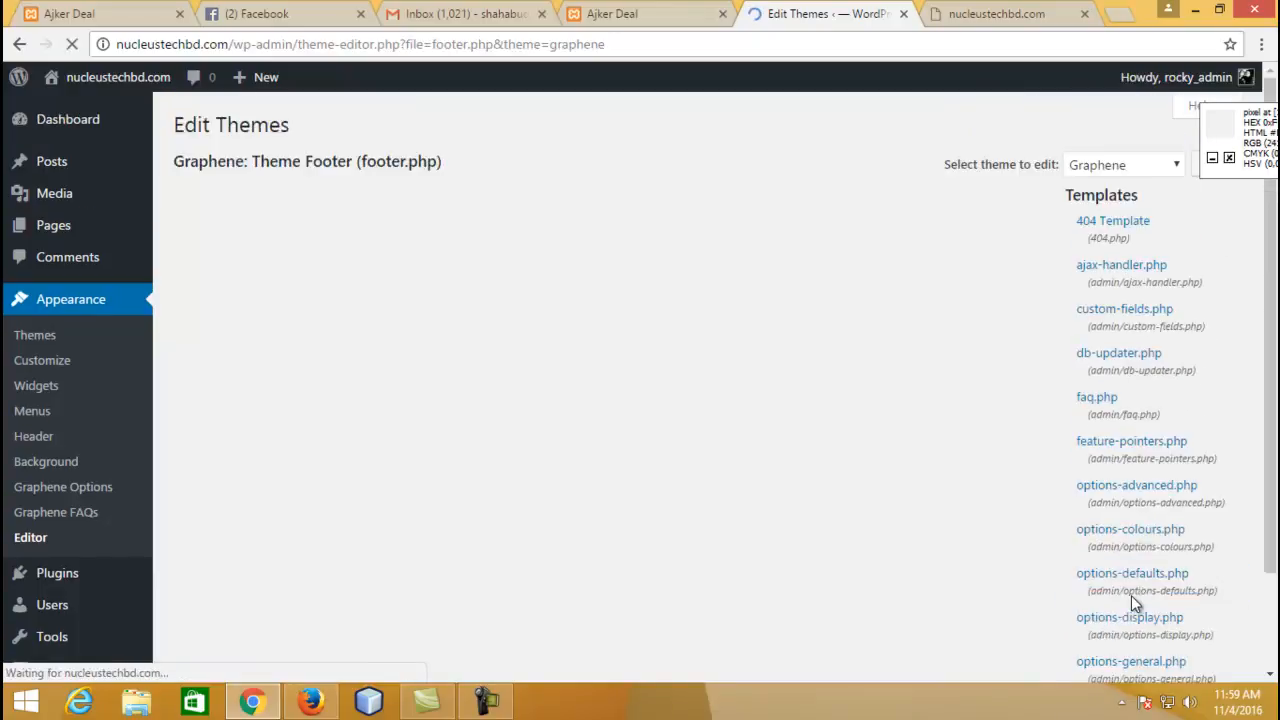
Step: Search footer.php for "graphene the" and replace the "Graphene Theme" link text with a blank space
scroll(793, 561, down, 4)
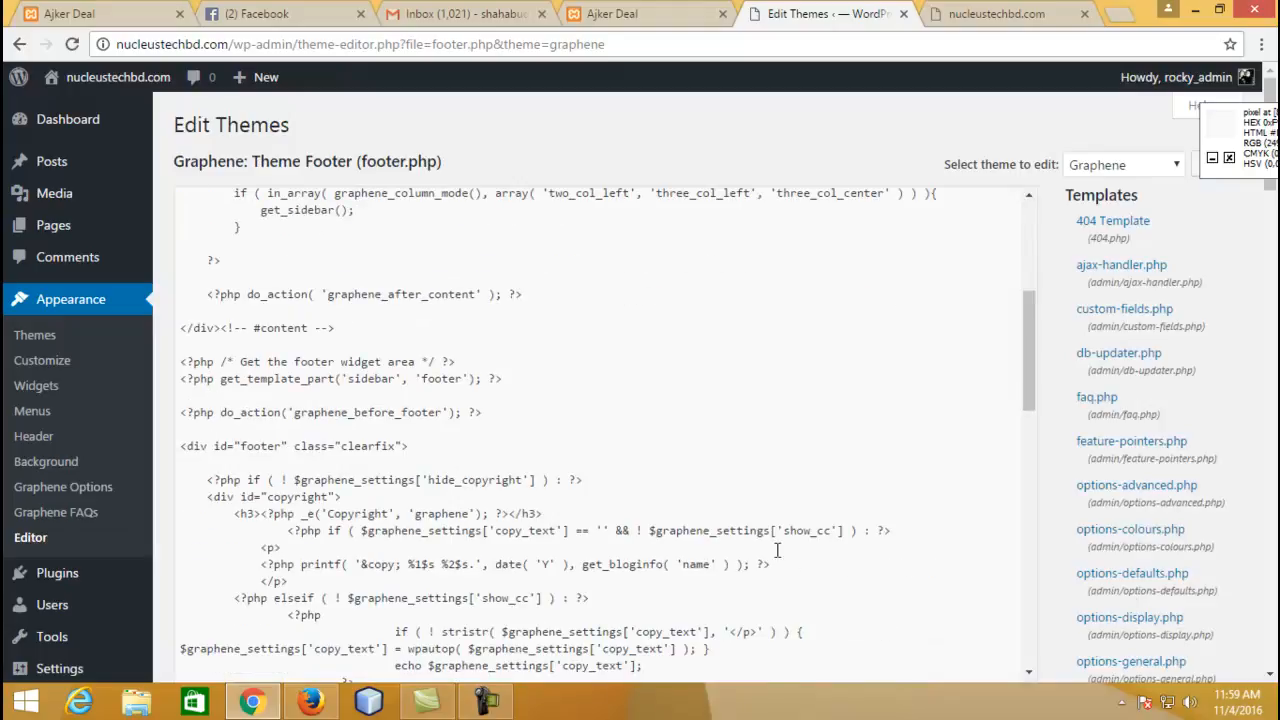
scroll(765, 543, down, 3)
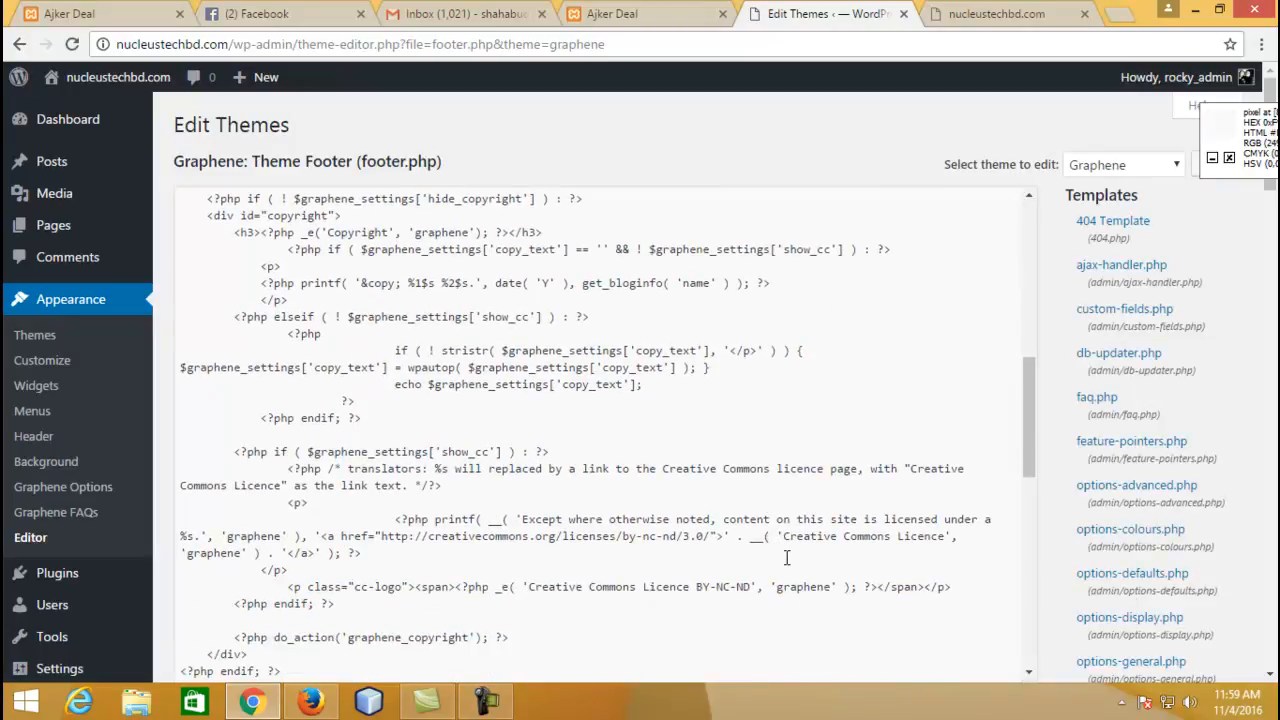
key(ctrl+f)
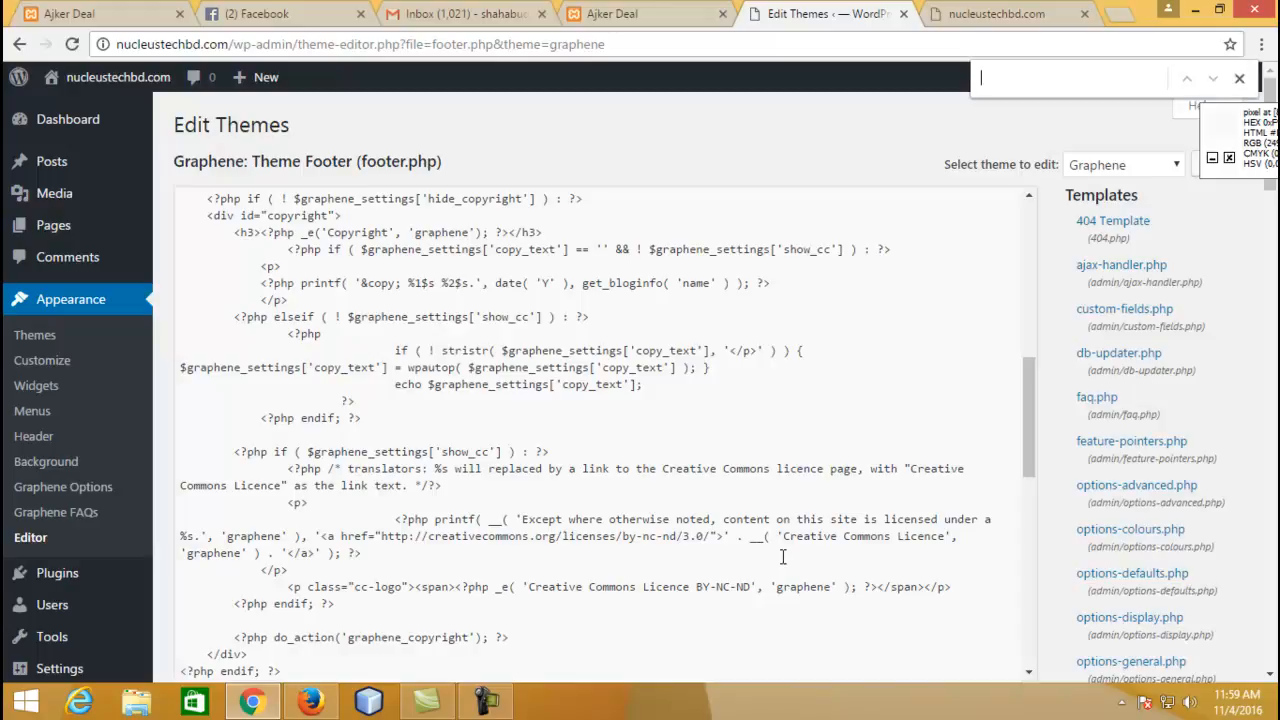
text(gr)
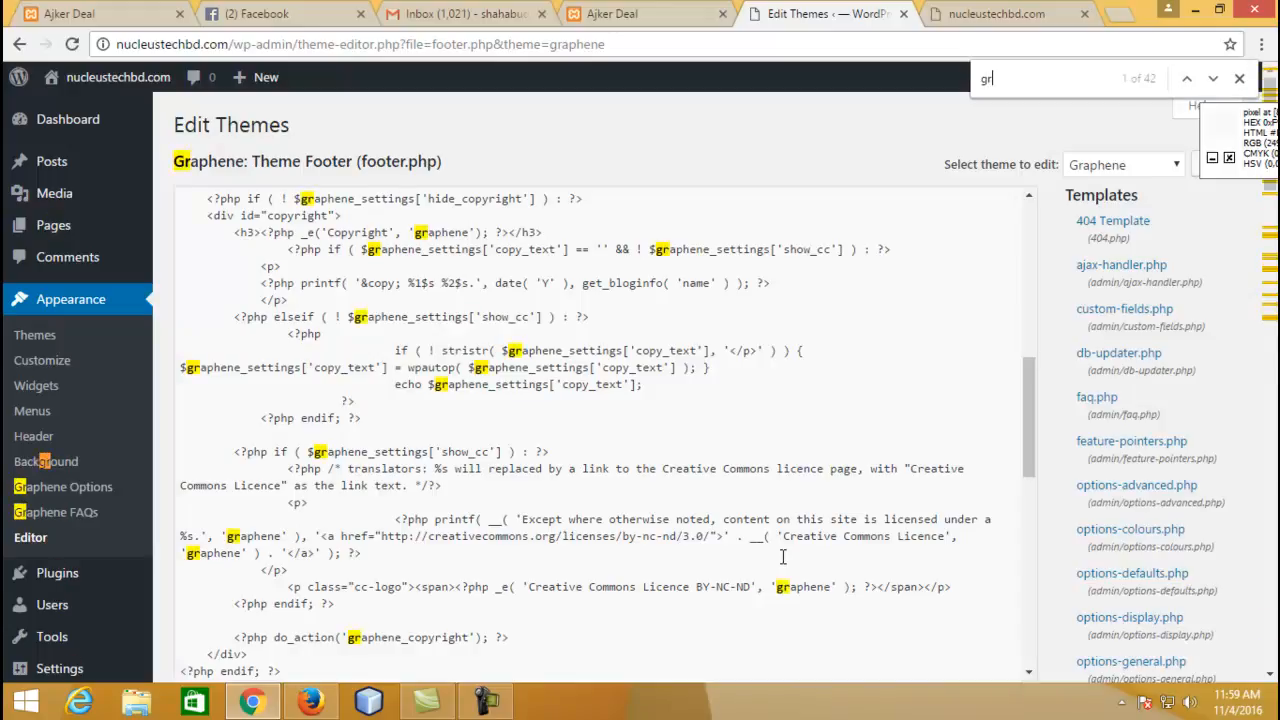
text(aphene)
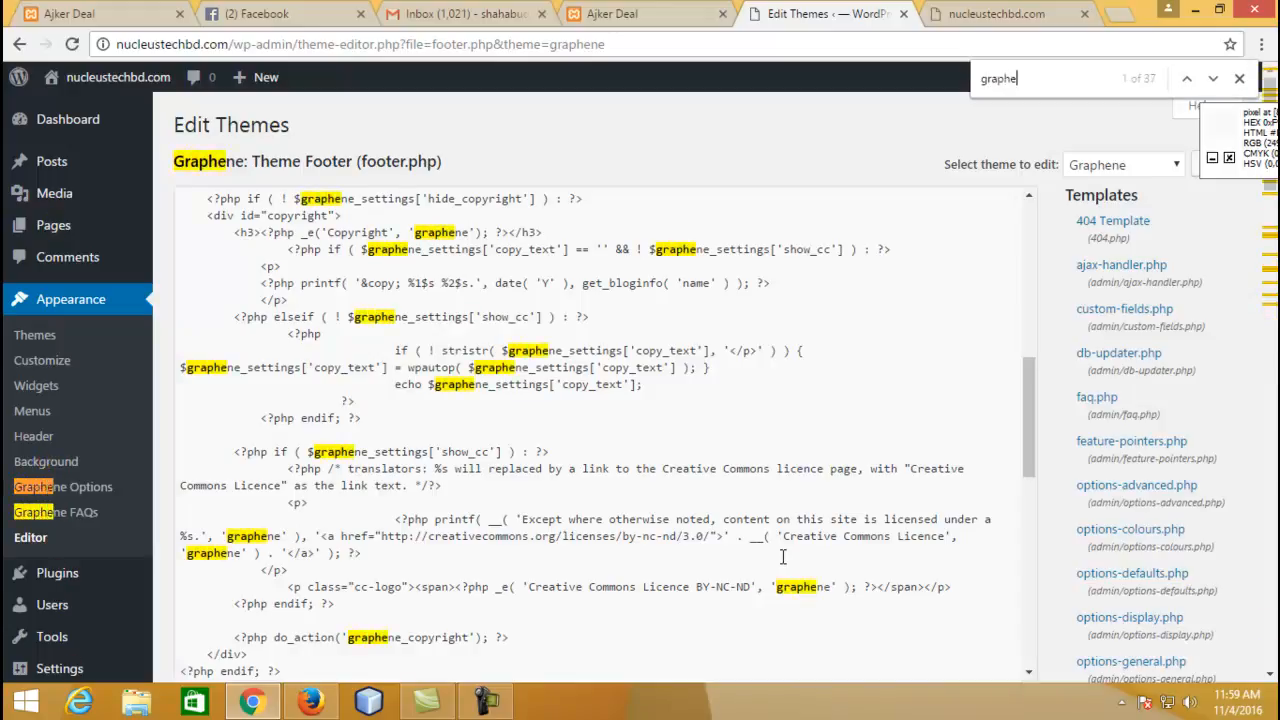
text( the)
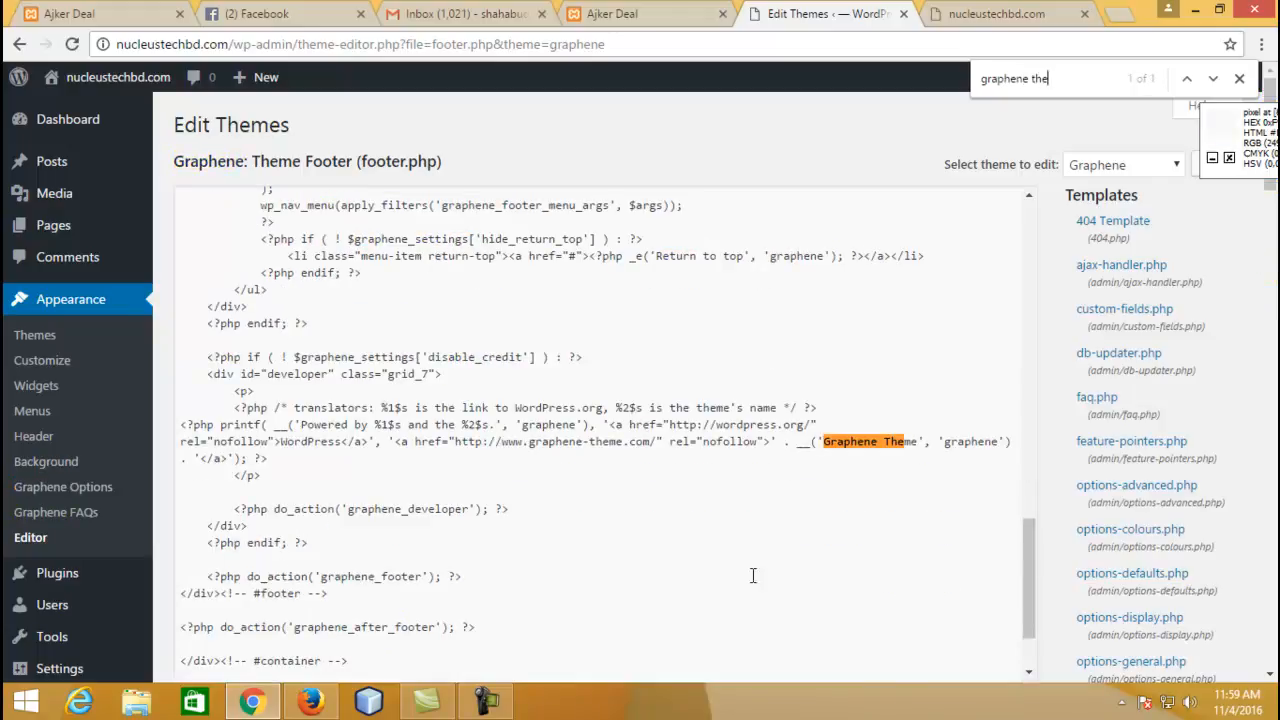
click(826, 437)
drag(826, 437, 918, 441)
key(BackSpace)
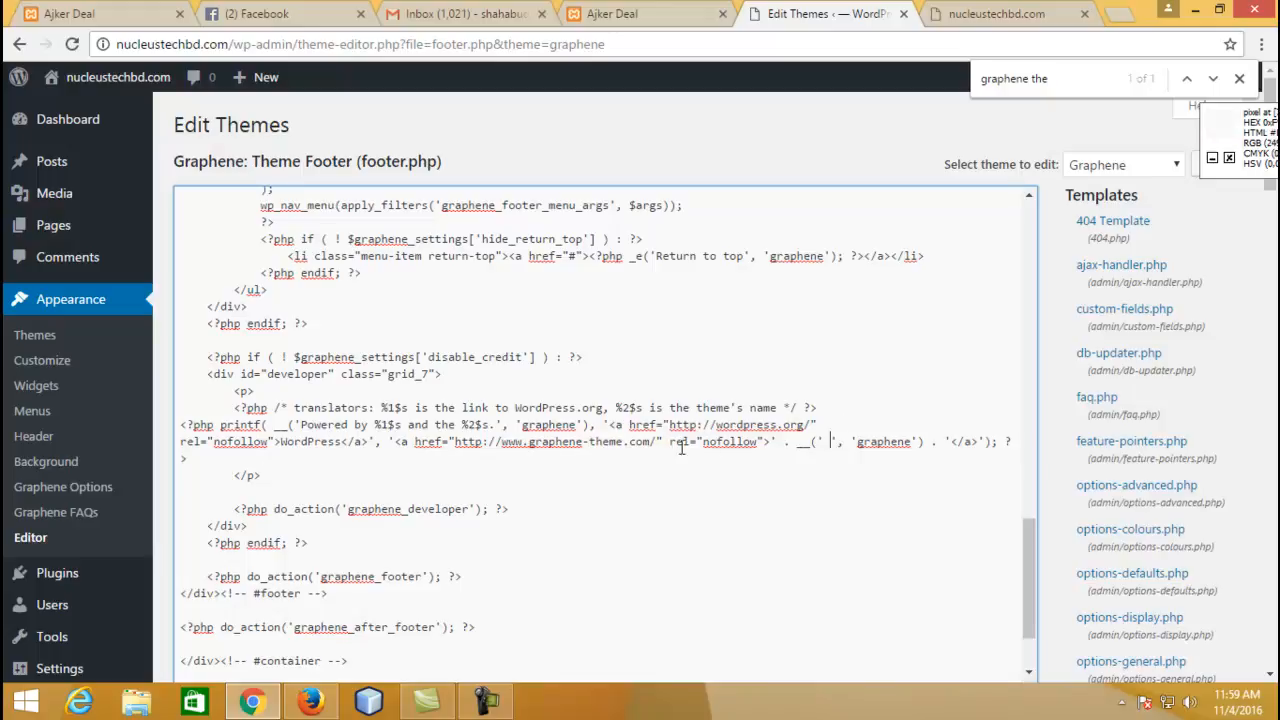
Step: Replace the "WordPress" link text in the footer credit code with "Nucleustechbd", copying the name from the site's address
drag(651, 441, 503, 445)
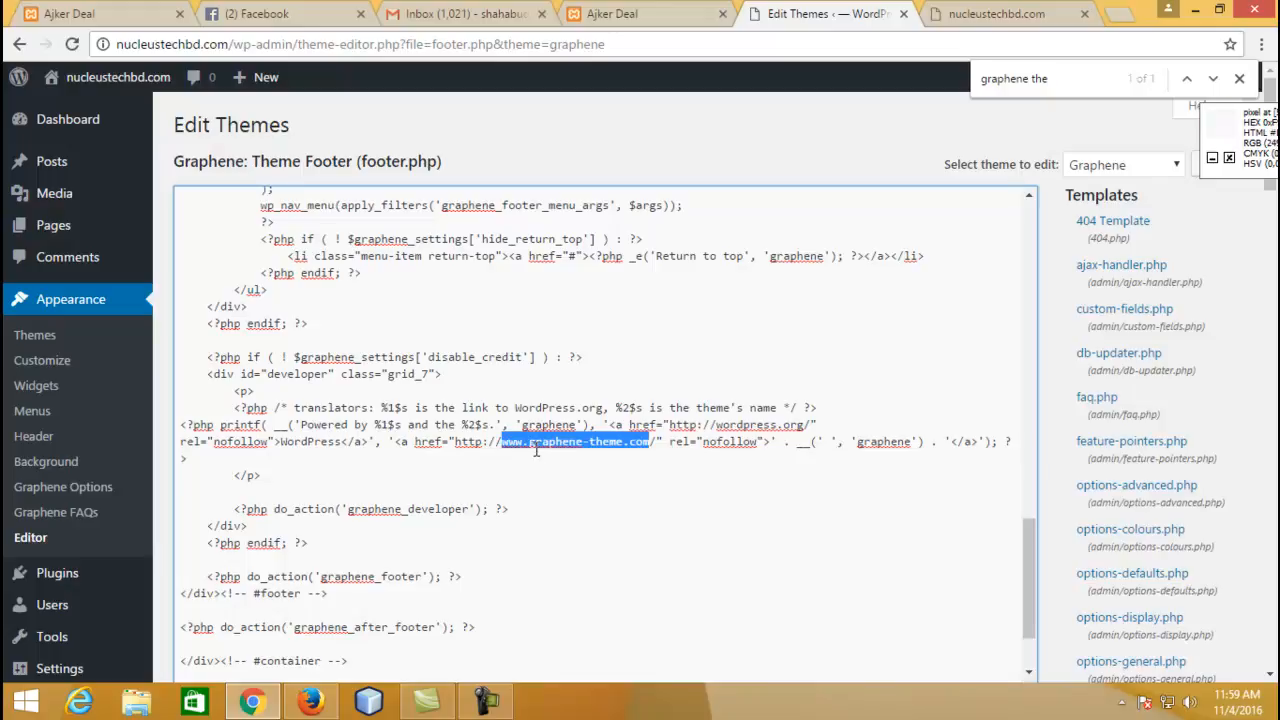
double_click(328, 442)
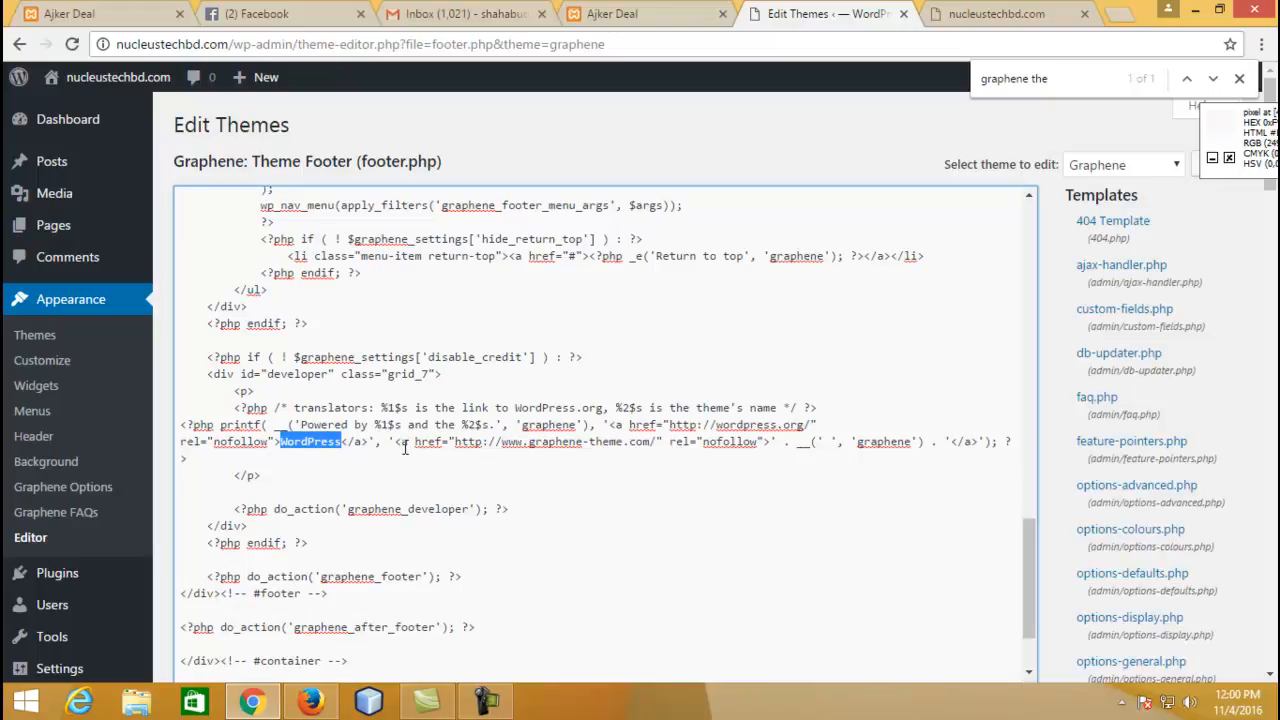
key(ctrl+Tab)
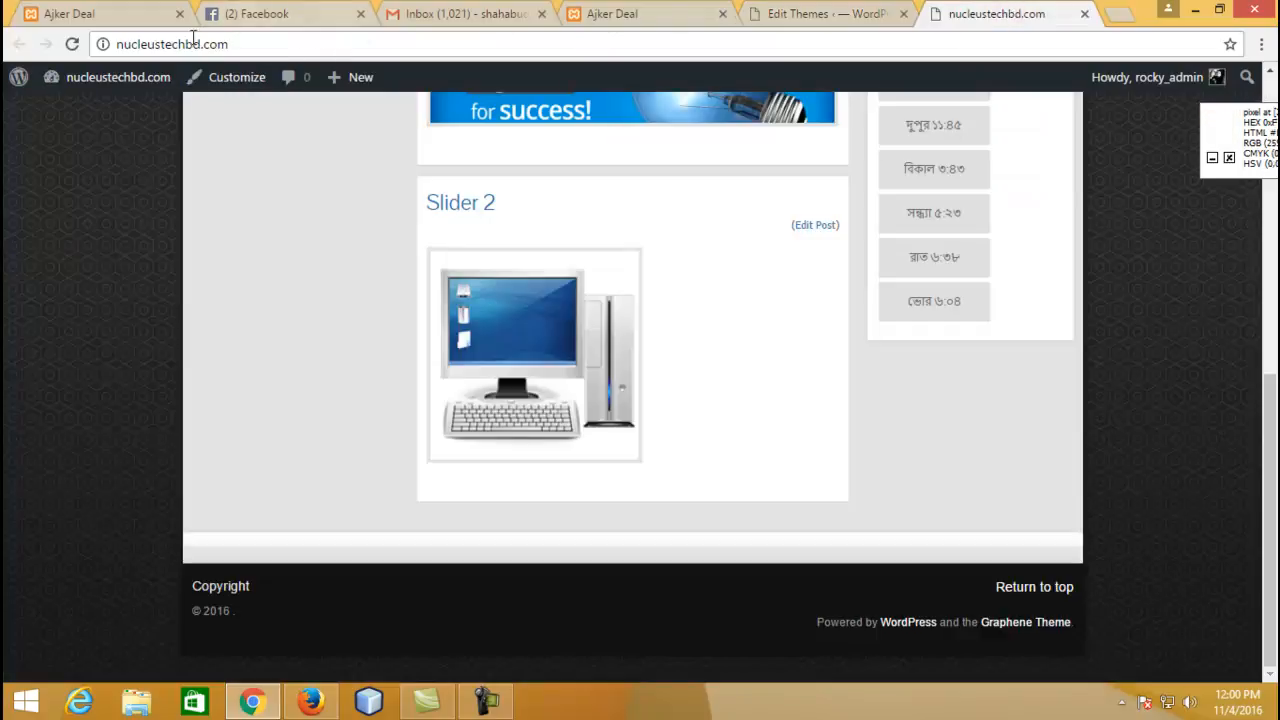
click(157, 45)
double_click(157, 45)
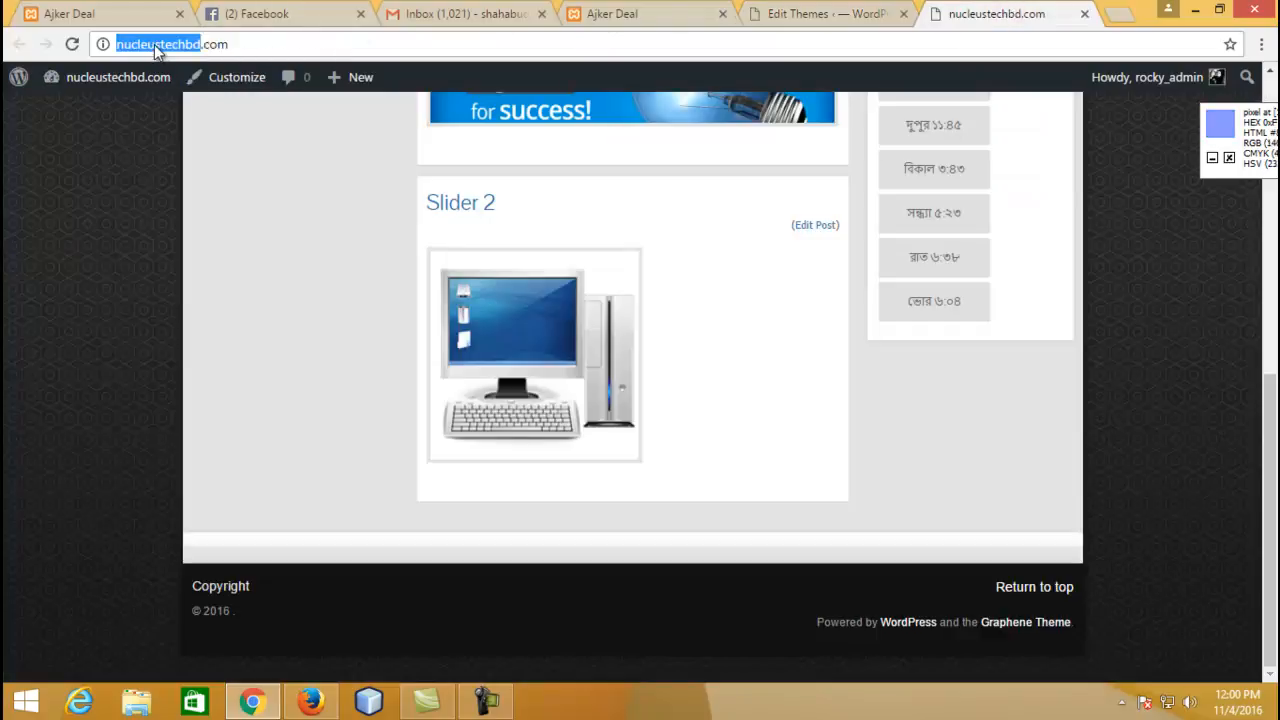
key(ctrl+c)
click(787, 14)
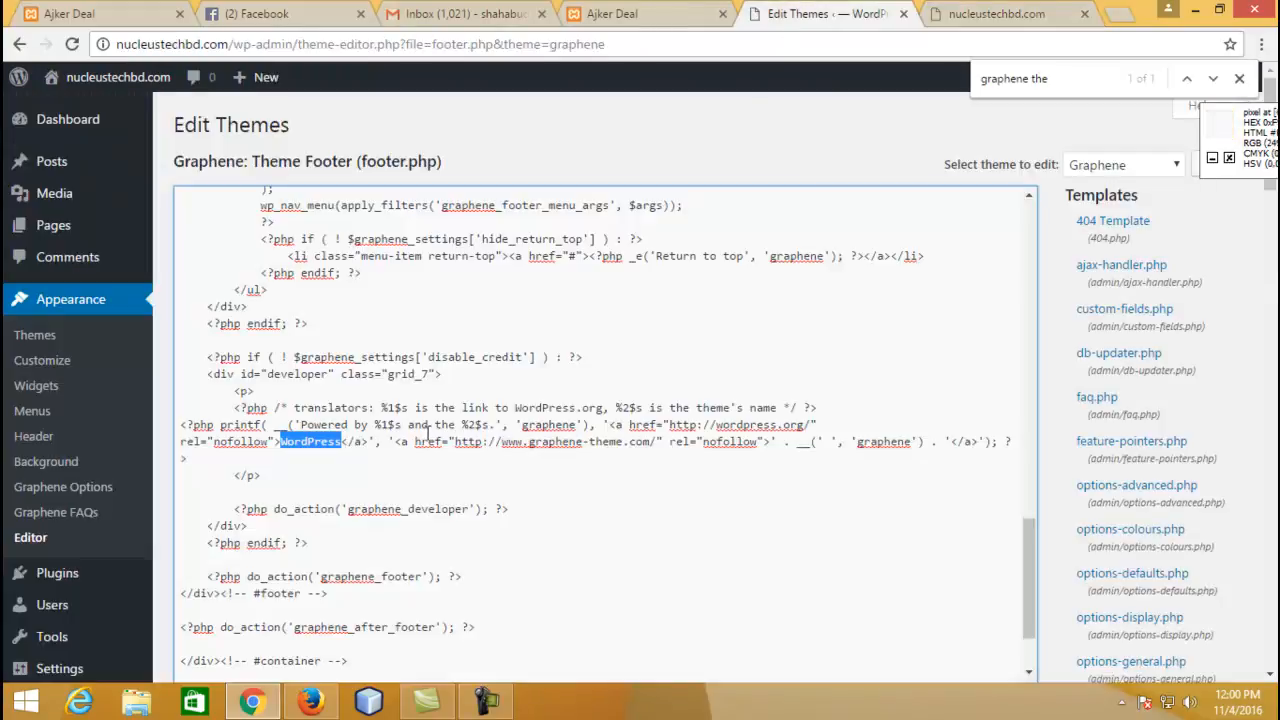
key(ctrl+v)
drag(280, 441, 287, 441)
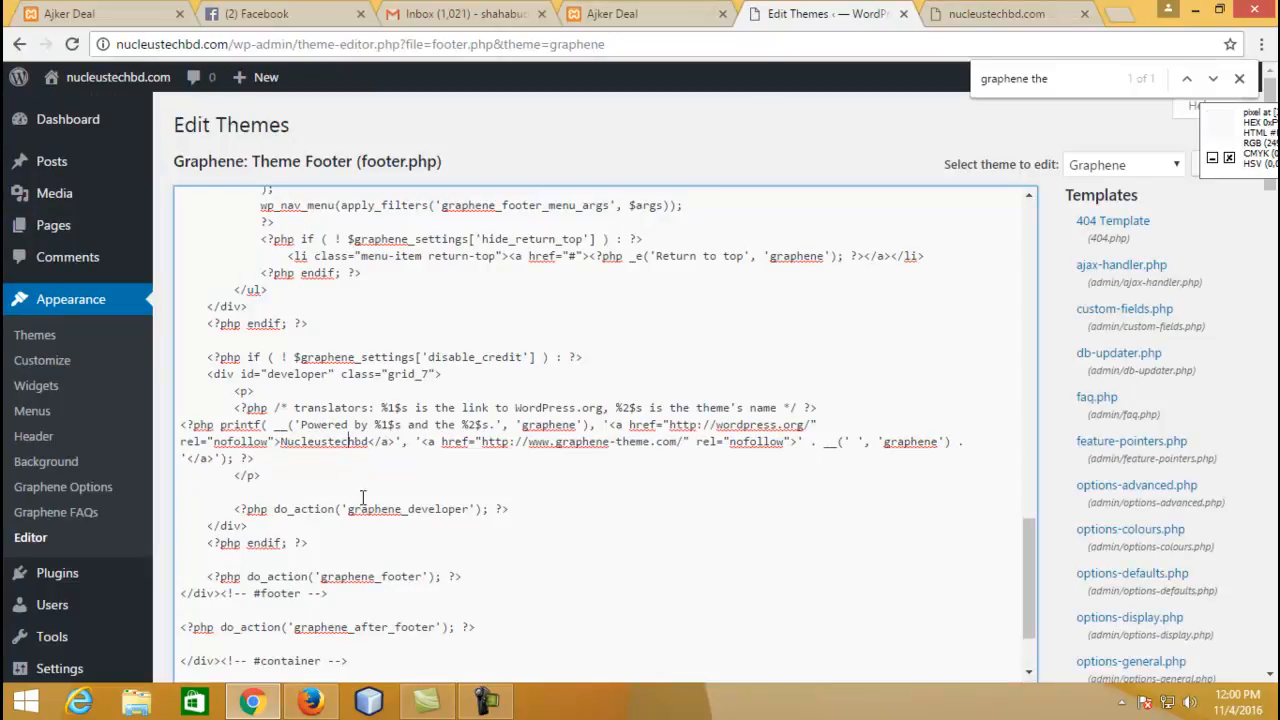
Step: Save the edited footer.php by updating the file
scroll(453, 560, down, 5)
scroll(453, 562, down, 6)
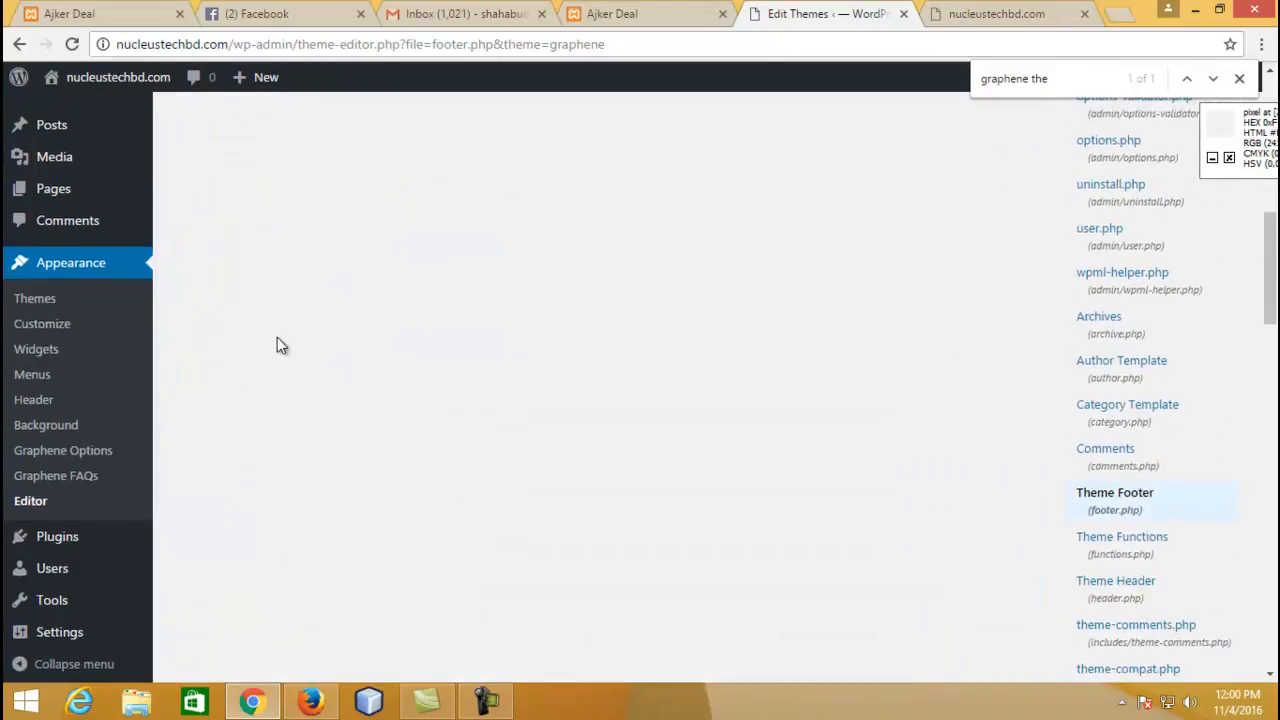
click(216, 404)
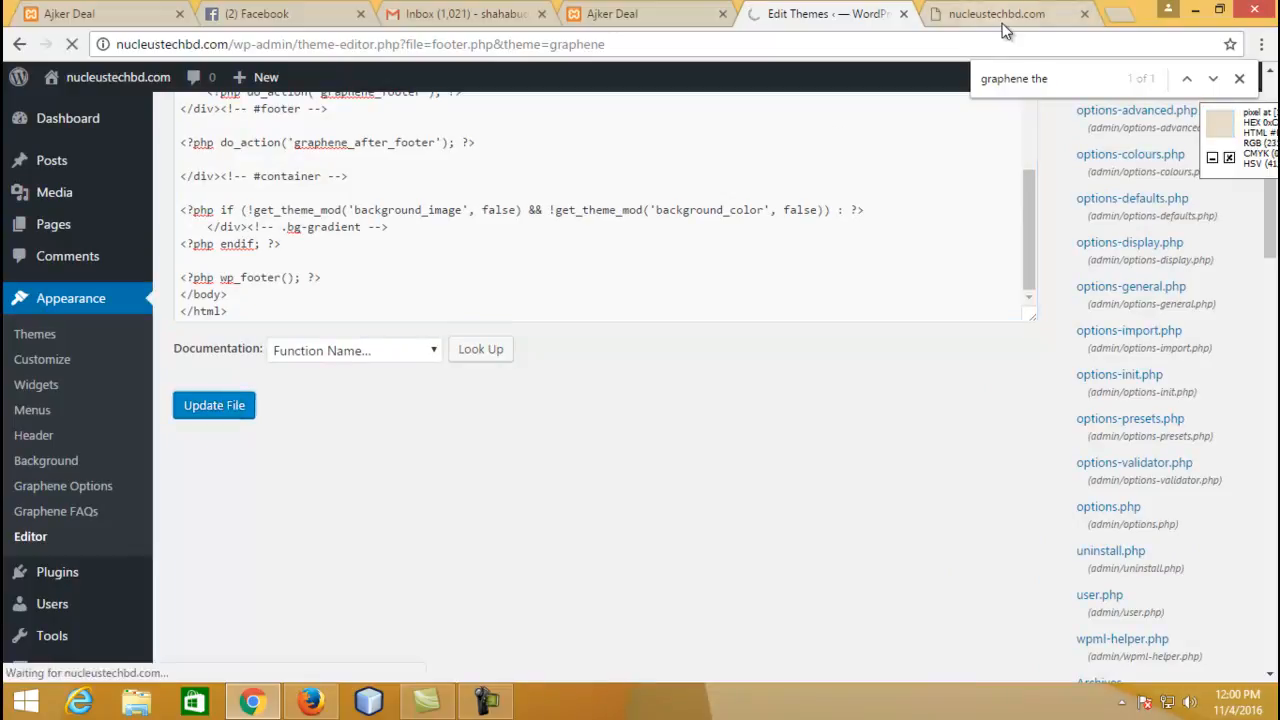
click(482, 703)
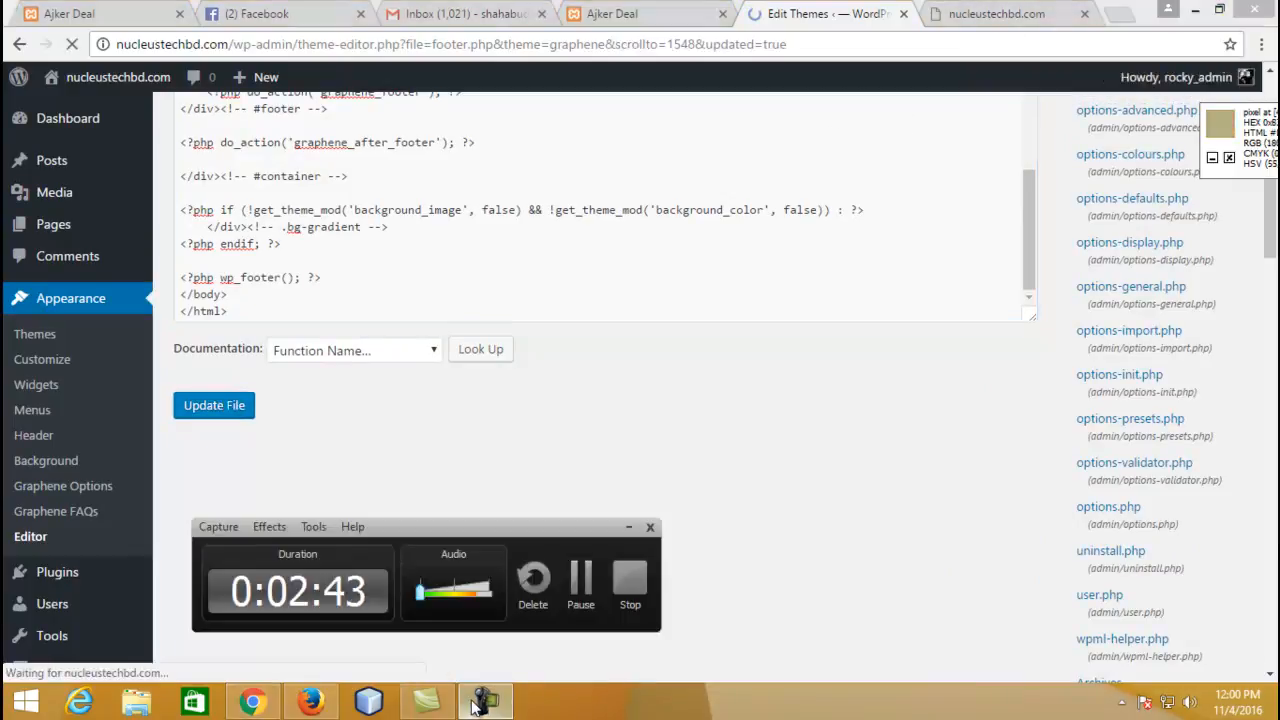
click(482, 703)
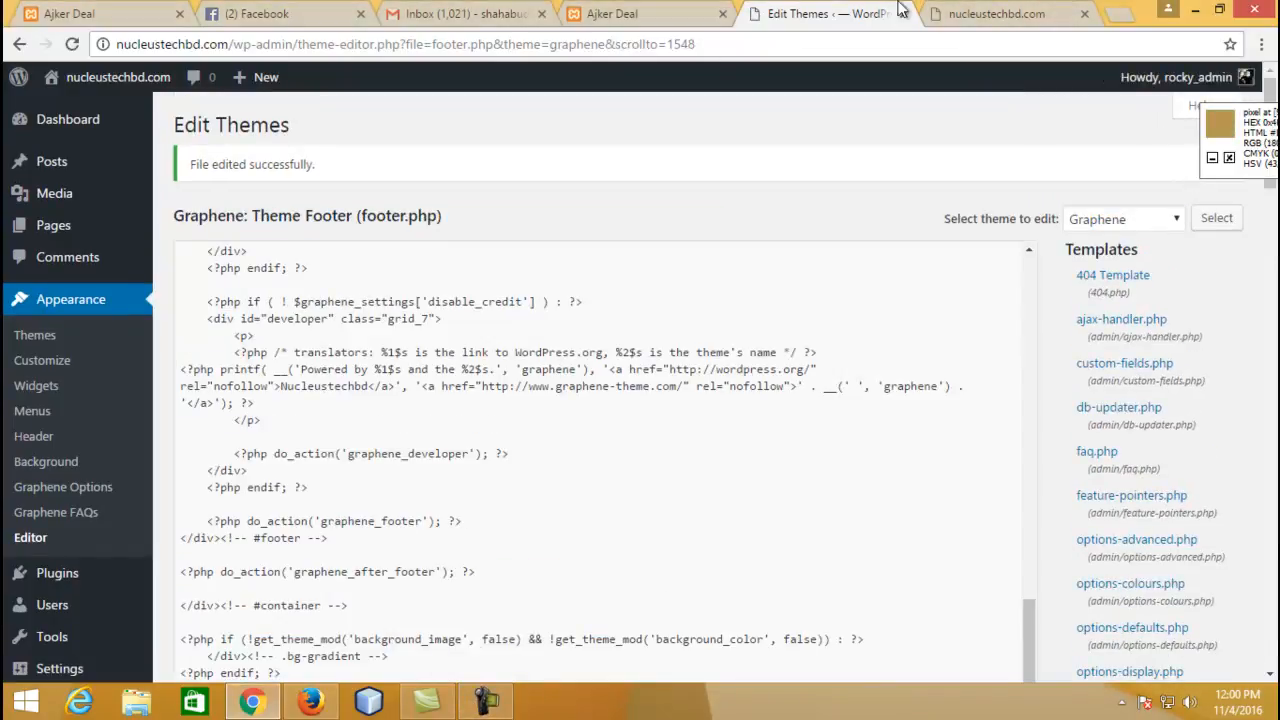
Step: Check the footer credit line on the live site and go back to its code in footer.php
click(966, 13)
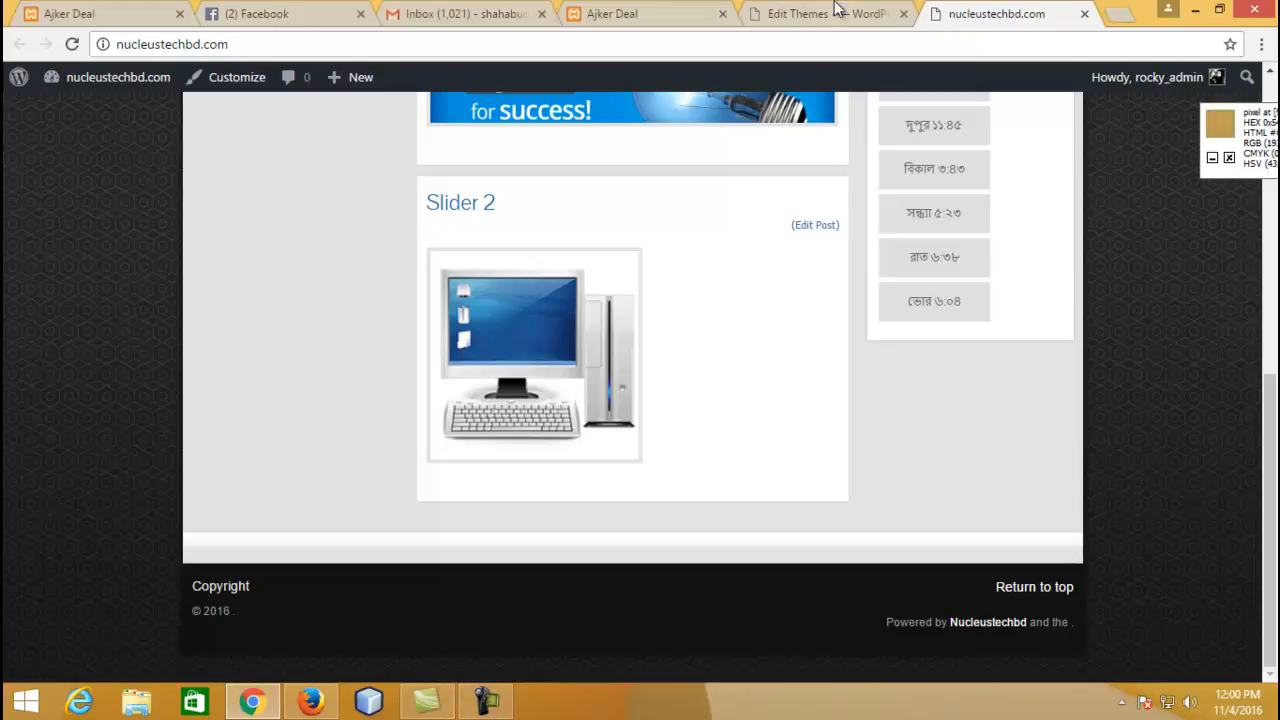
click(797, 12)
scroll(851, 449, down, 4)
scroll(800, 400, up, 4)
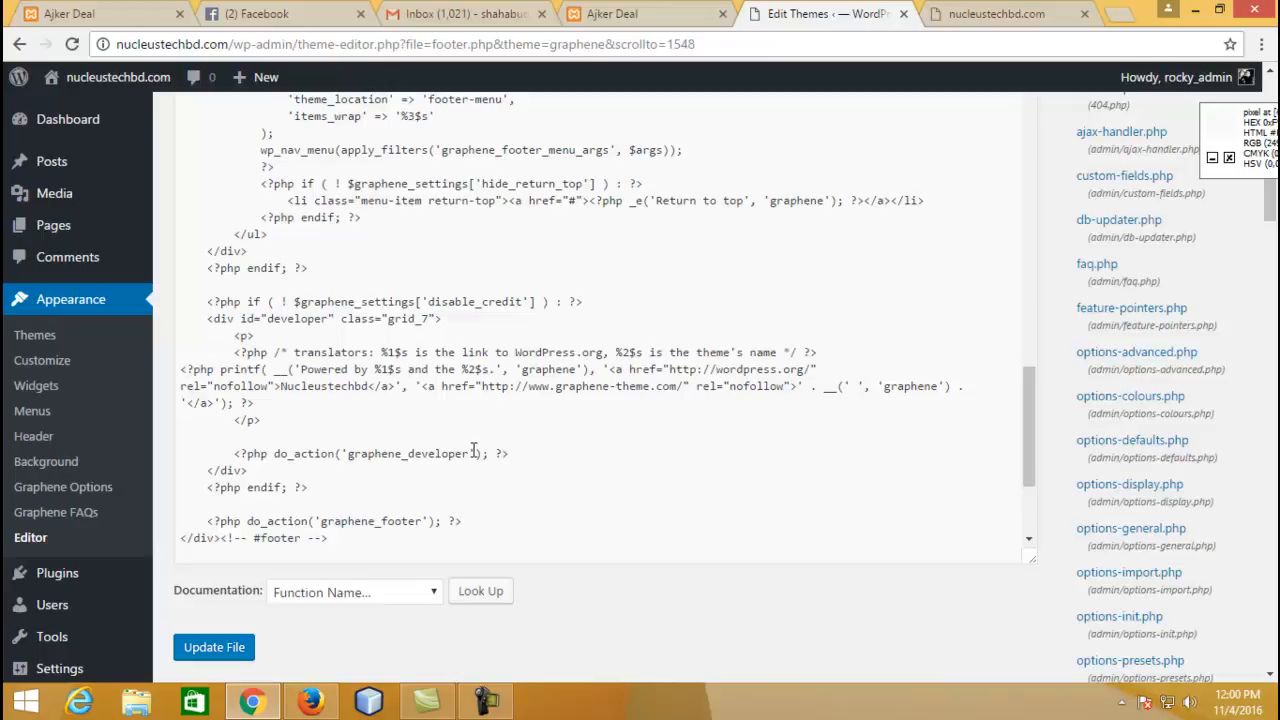
Step: Search footer.php for "and the" and delete those words from the "Powered by" credit string
key(ctrl+f)
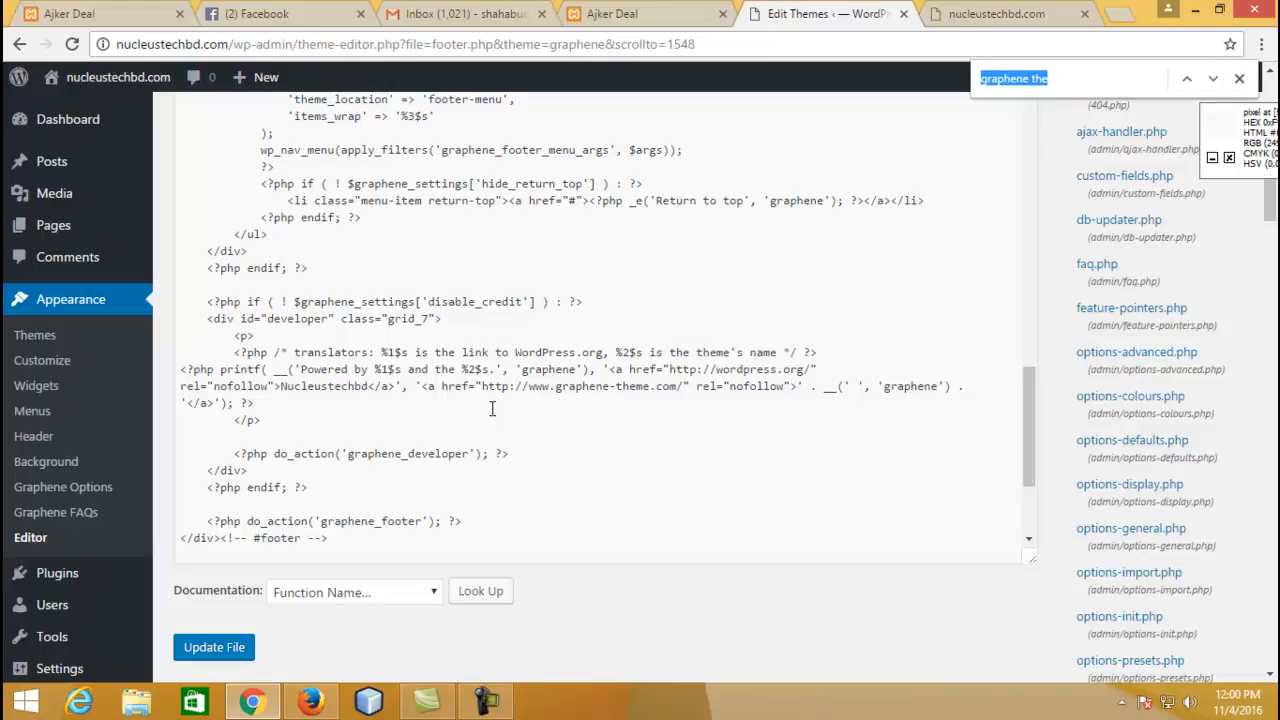
text(and t)
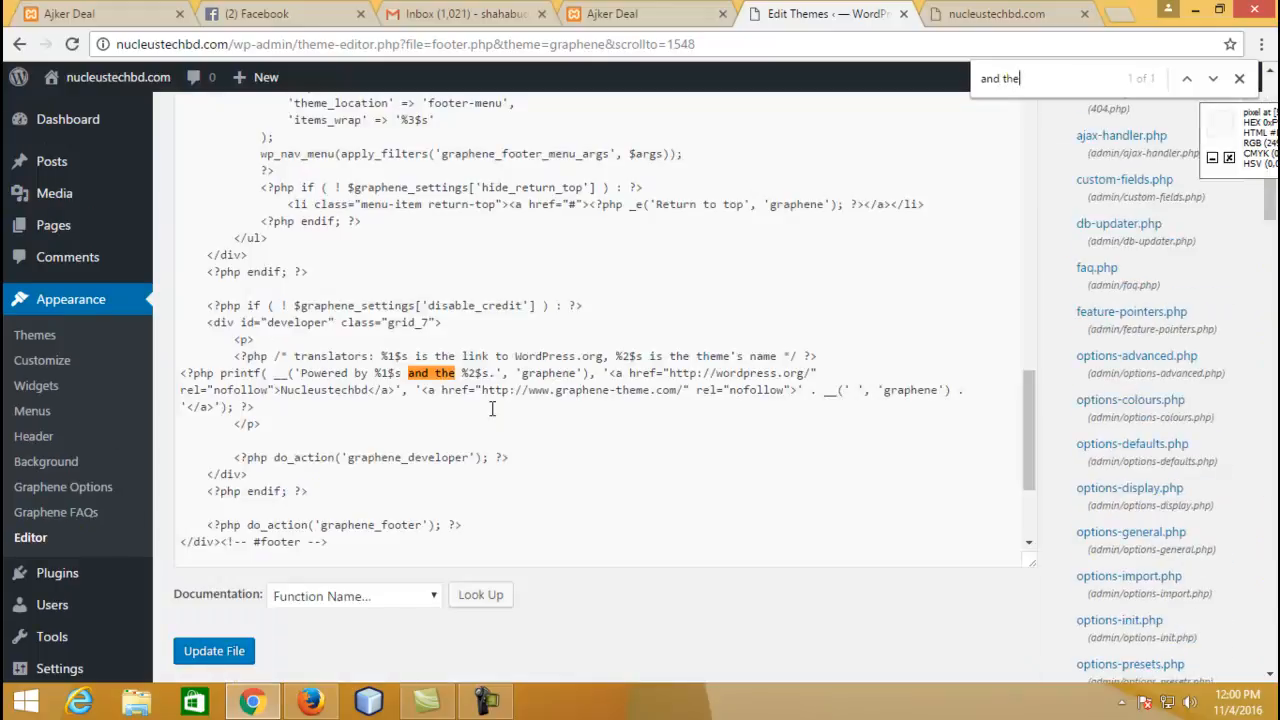
double_click(443, 378)
key(BackSpace)
key(BackSpace)
key(BackSpace)
key(BackSpace)
key(BackSpace)
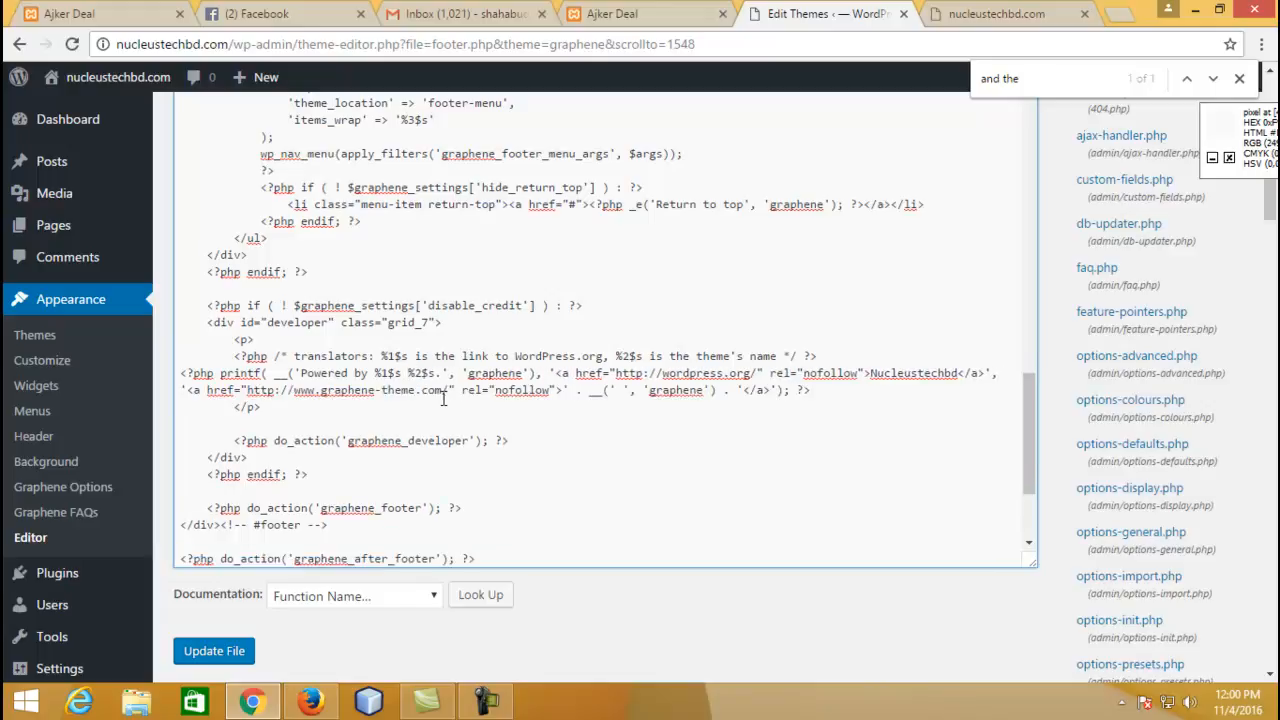
Step: Save the change to the credit string and reload the live site to check its footer
click(229, 651)
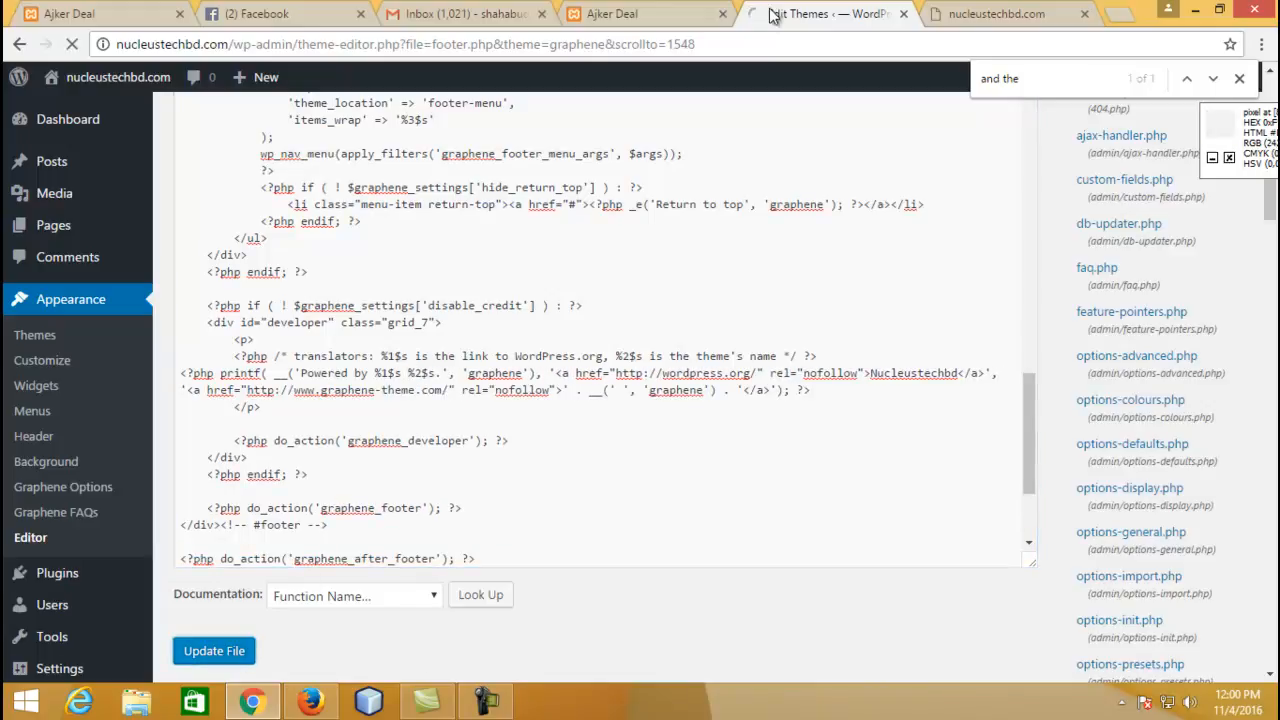
click(990, 13)
key(F5)
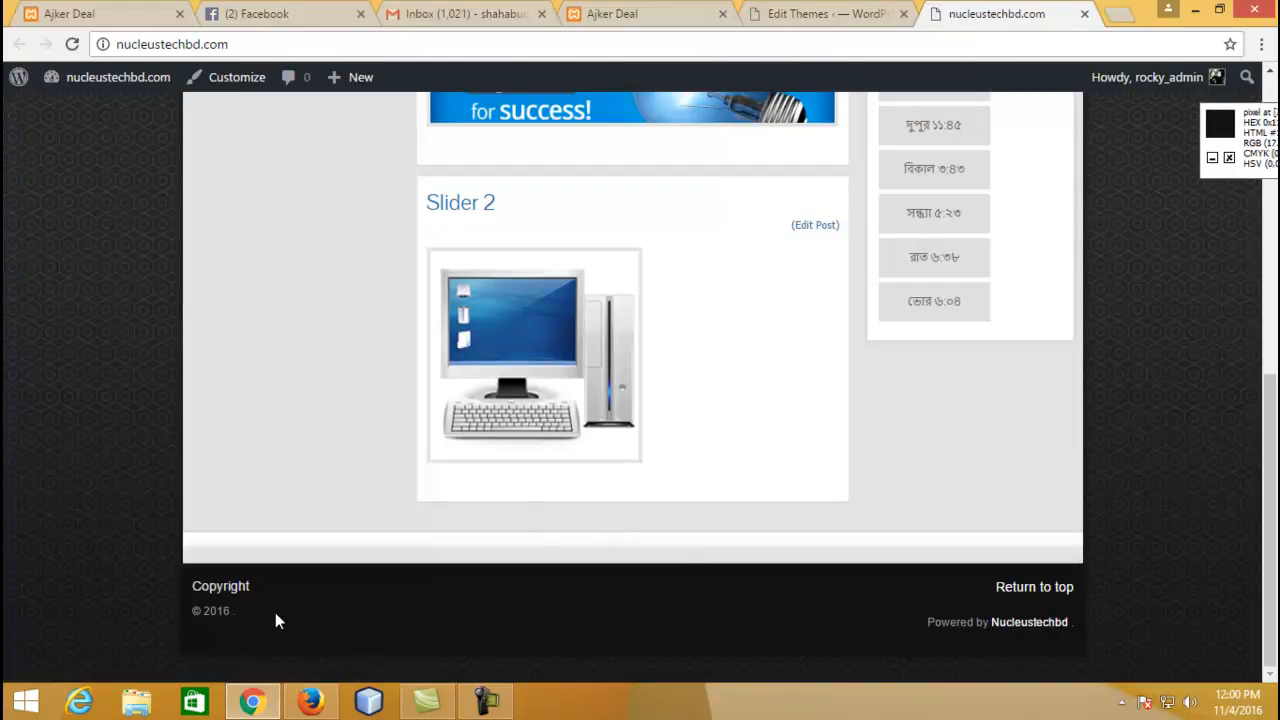
scroll(620, 478, up, 1)
scroll(617, 473, down, 1)
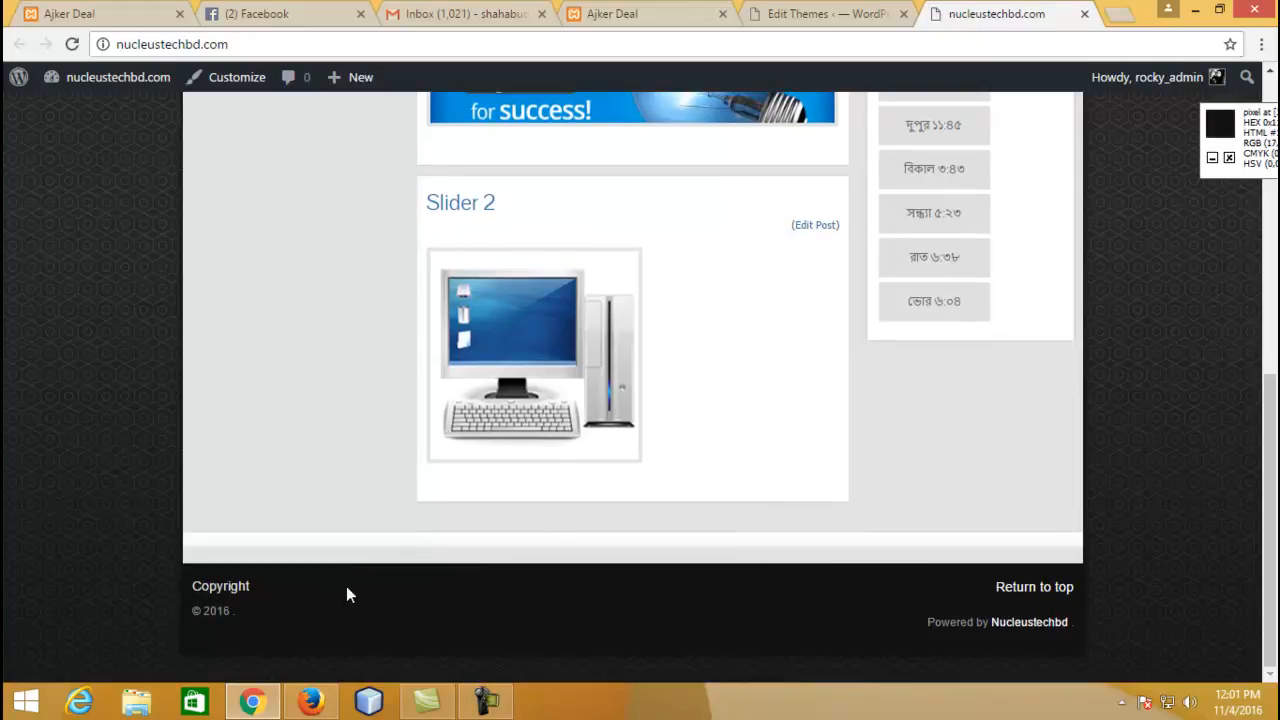
click(373, 703)
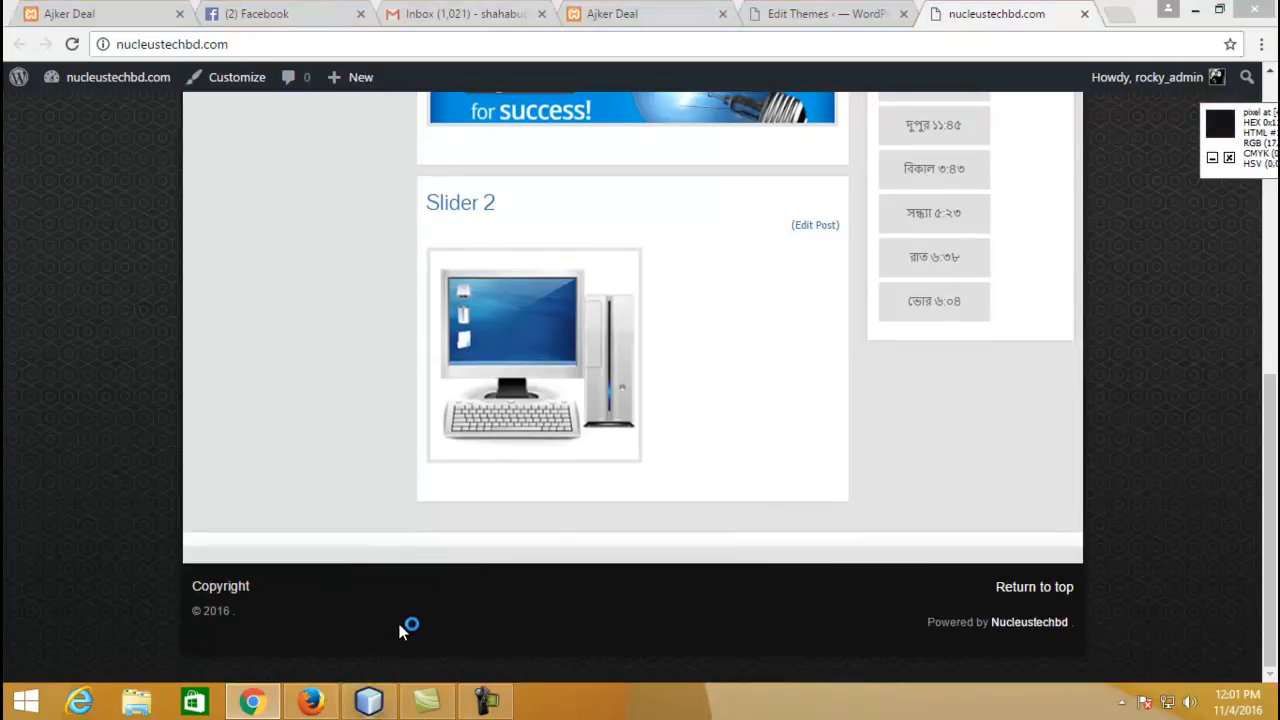
click(252, 702)
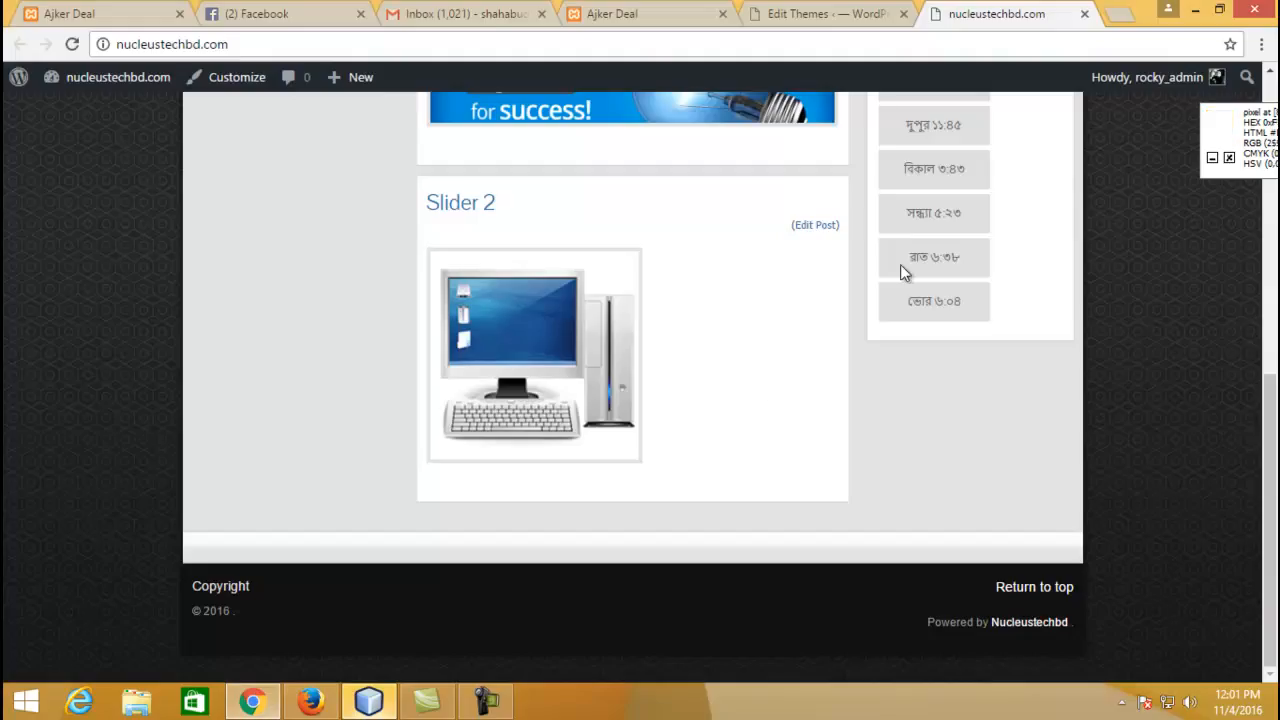
Step: Search footer.php for "copyright" and replace the "Copyright" text in the h3 heading code with a blank space
click(838, 13)
click(577, 340)
key(ctrl+f)
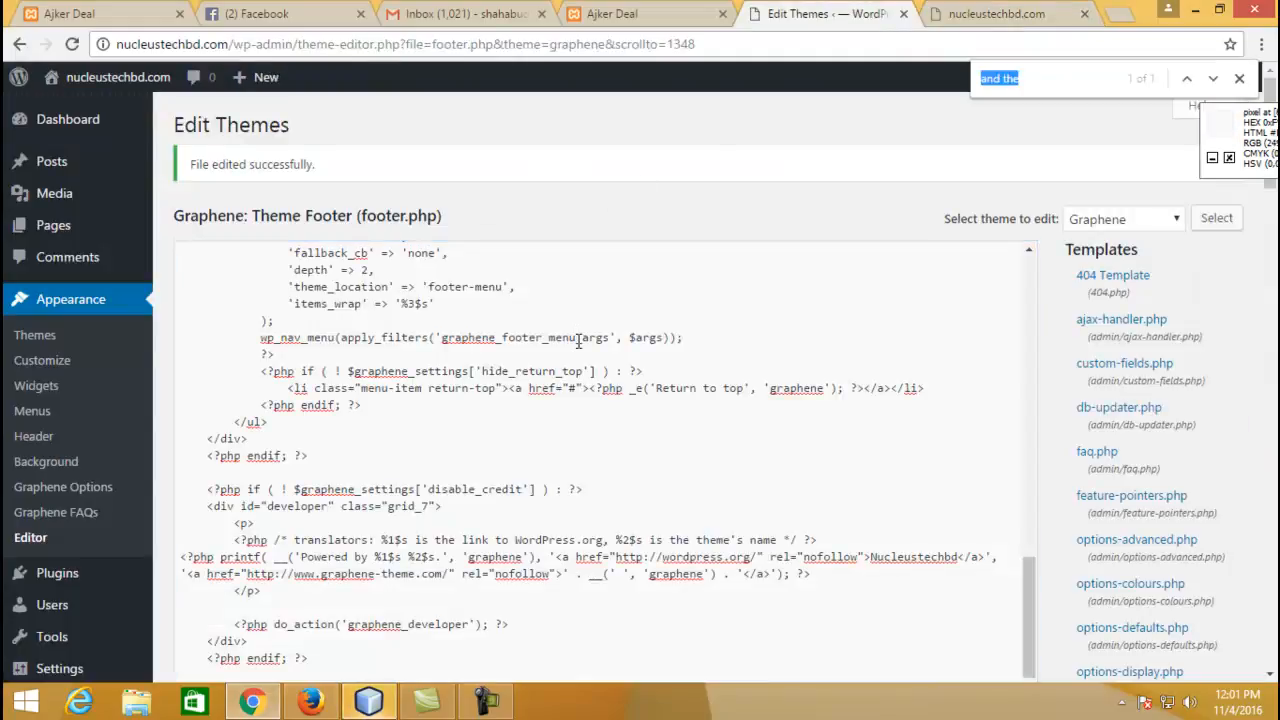
text(copy)
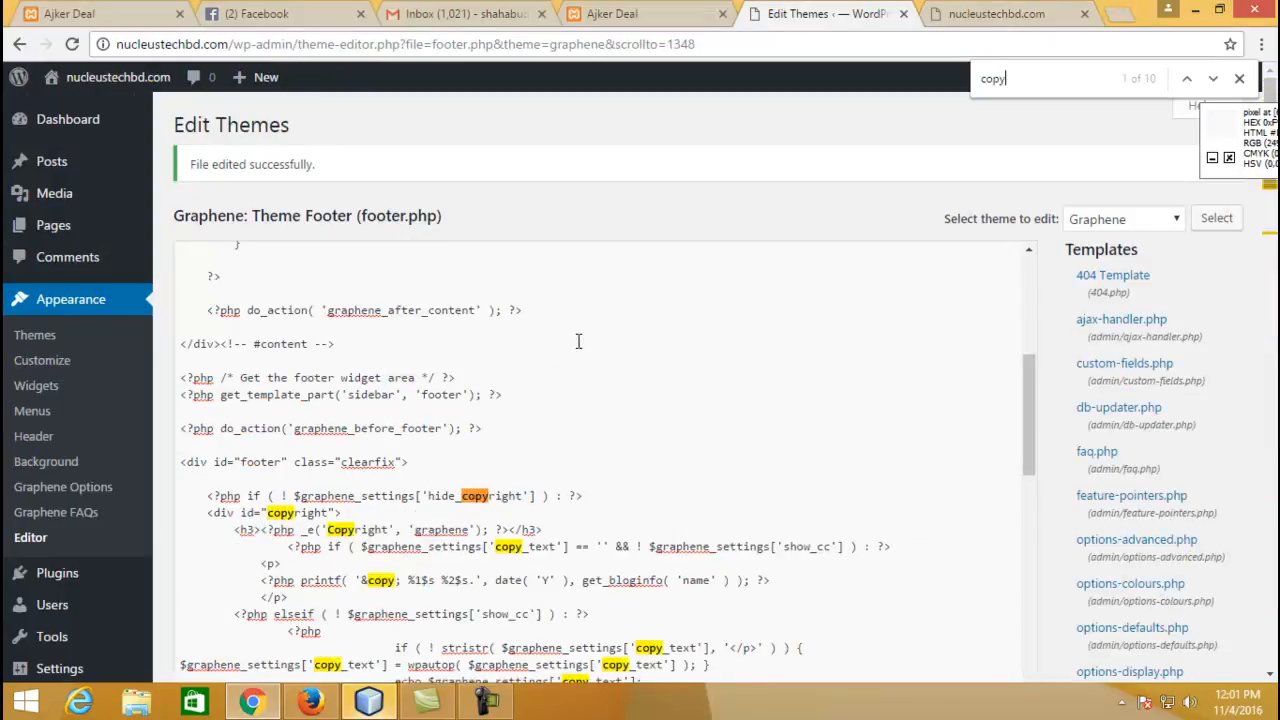
text(right)
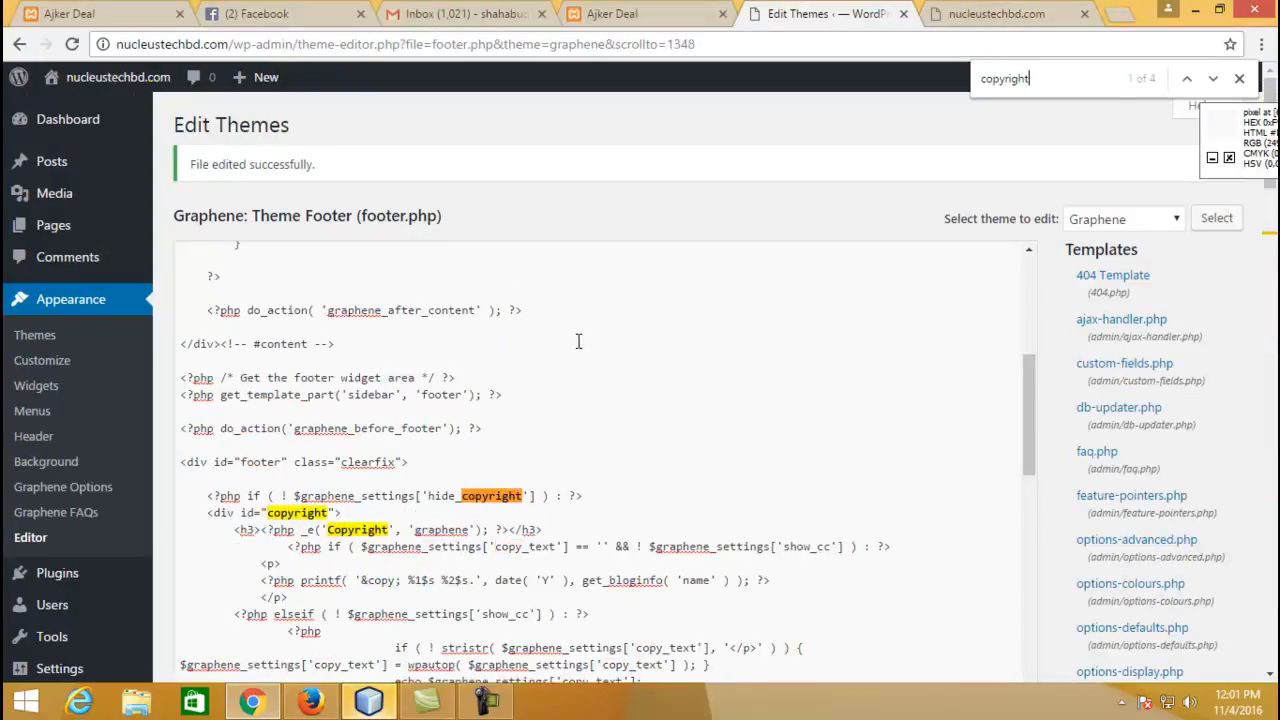
scroll(608, 514, down, 4)
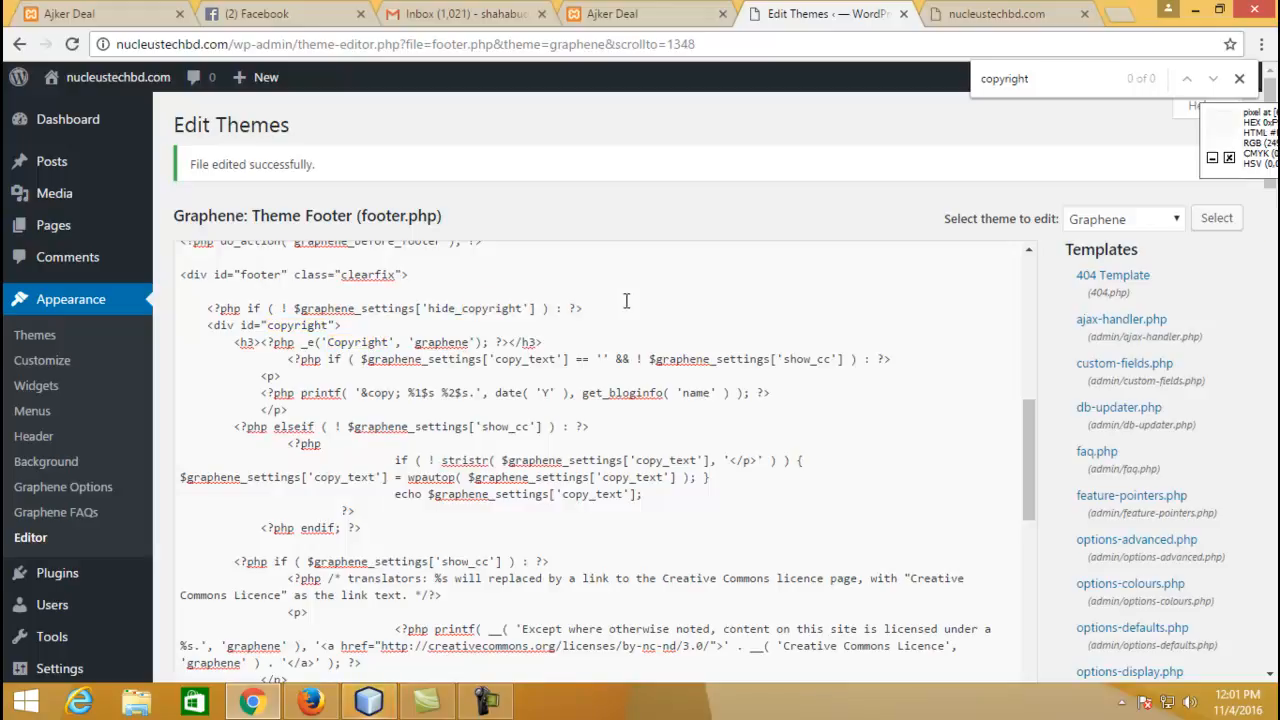
click(376, 335)
double_click(377, 340)
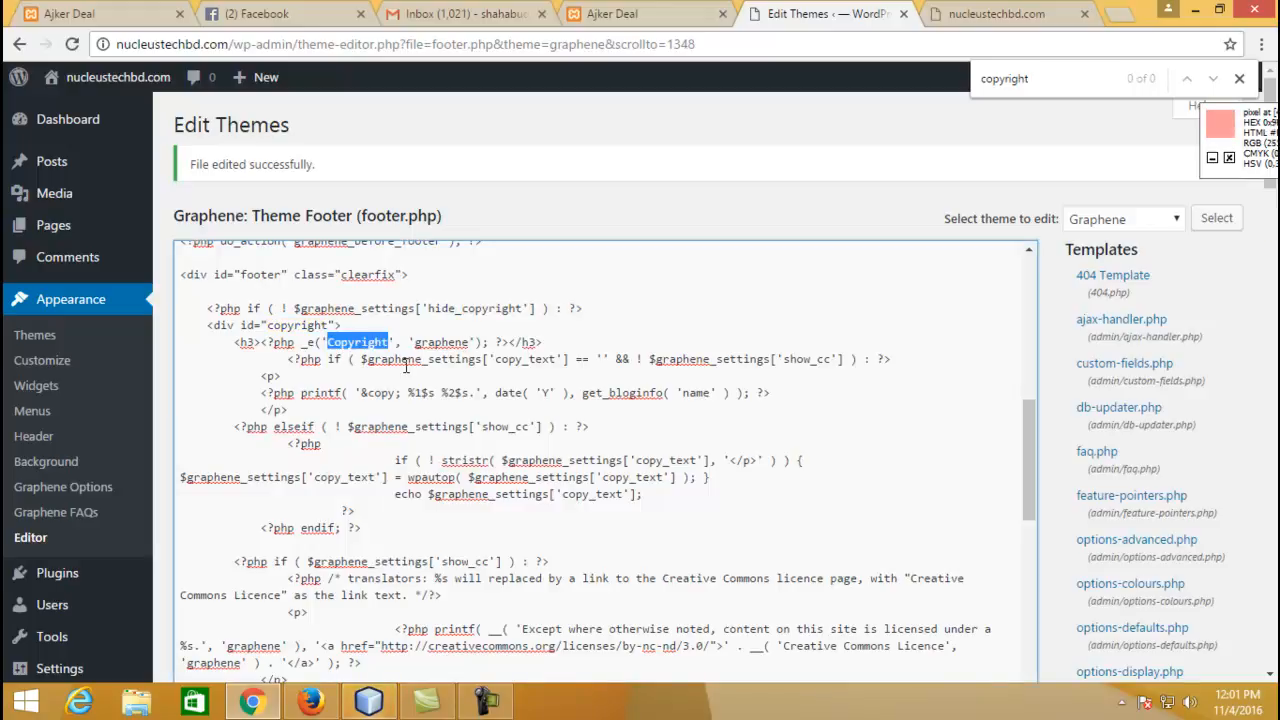
key(BackSpace)
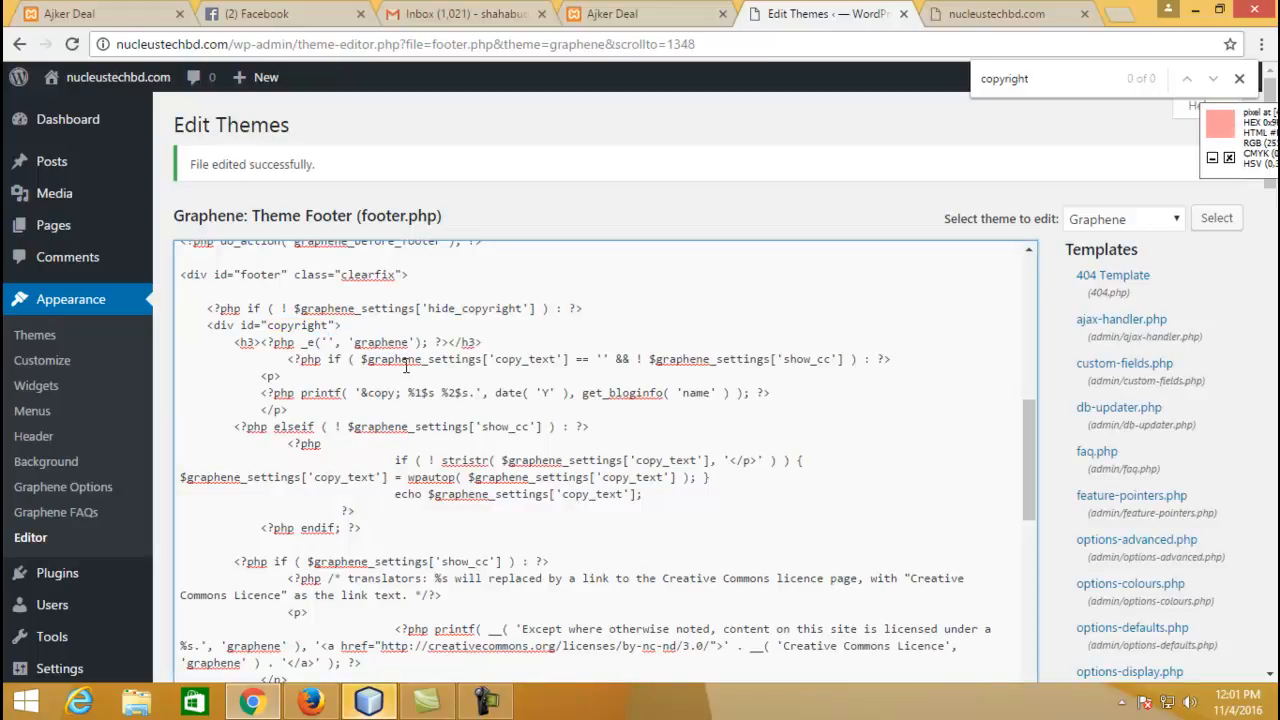
Step: Update footer.php with the blanked heading and reload the live site to check the copyright area
scroll(226, 604, down, 5)
scroll(226, 604, down, 5)
click(218, 458)
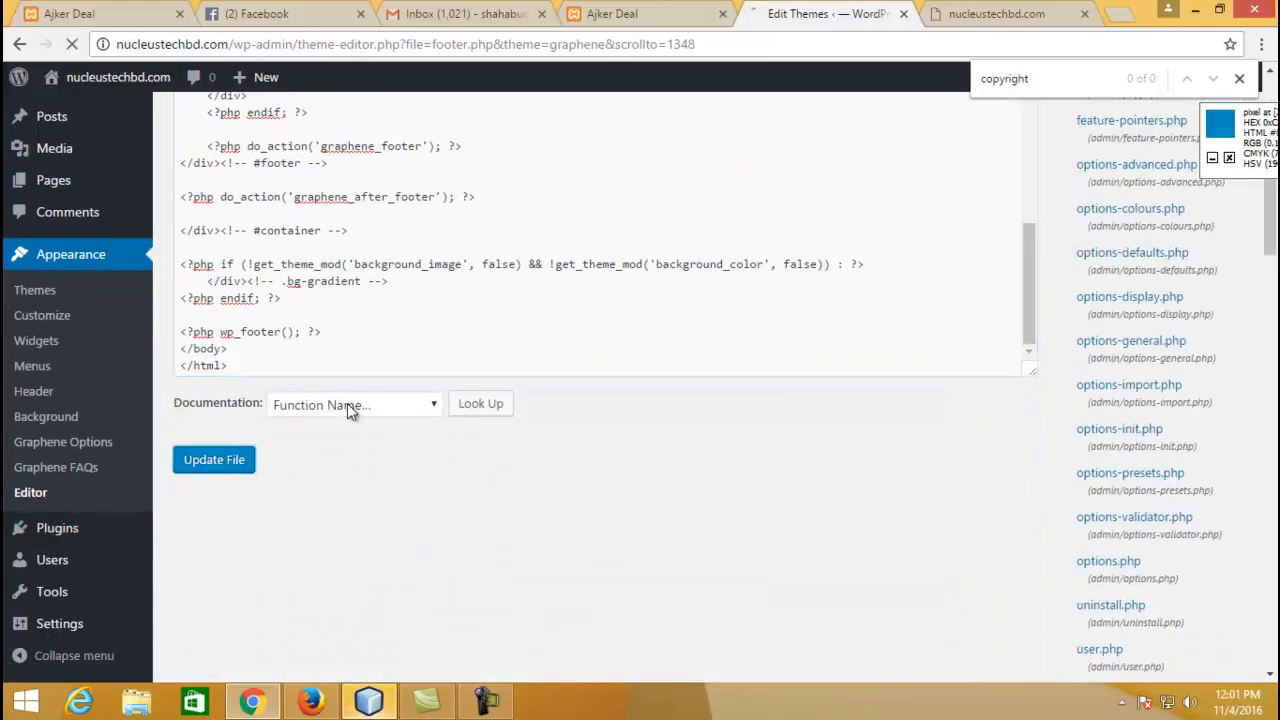
click(960, 14)
key(F5)
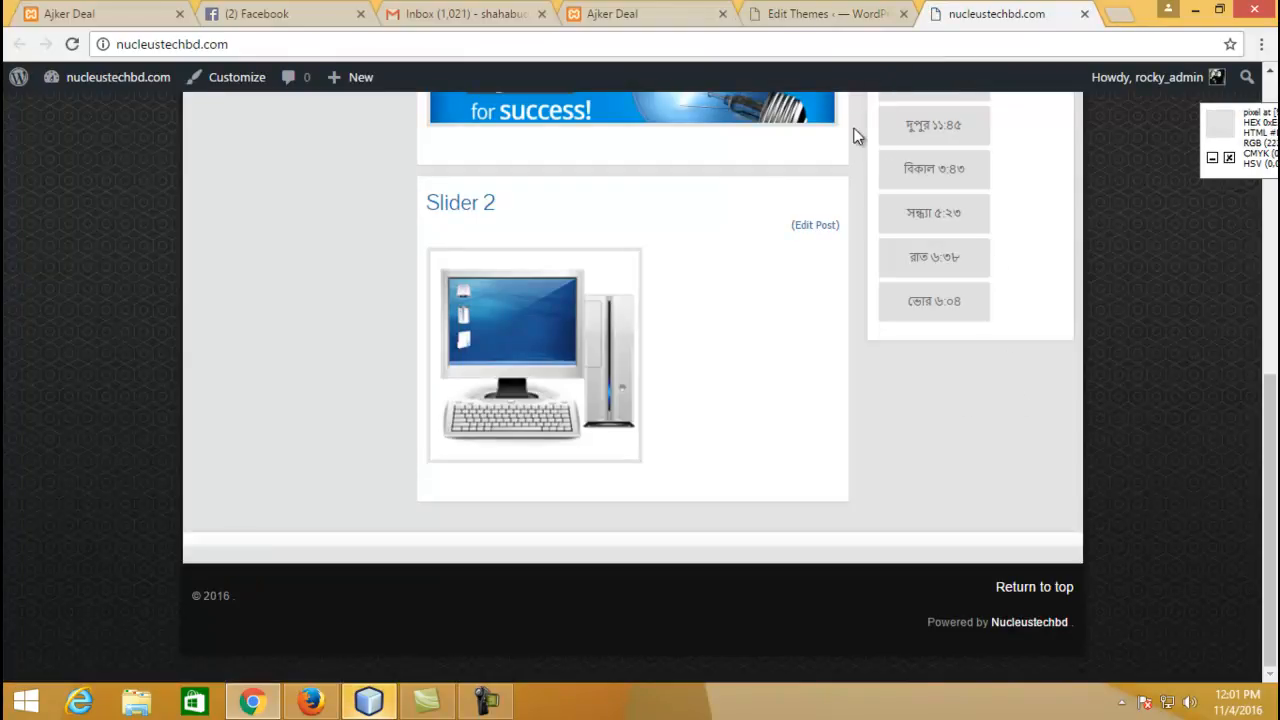
click(372, 703)
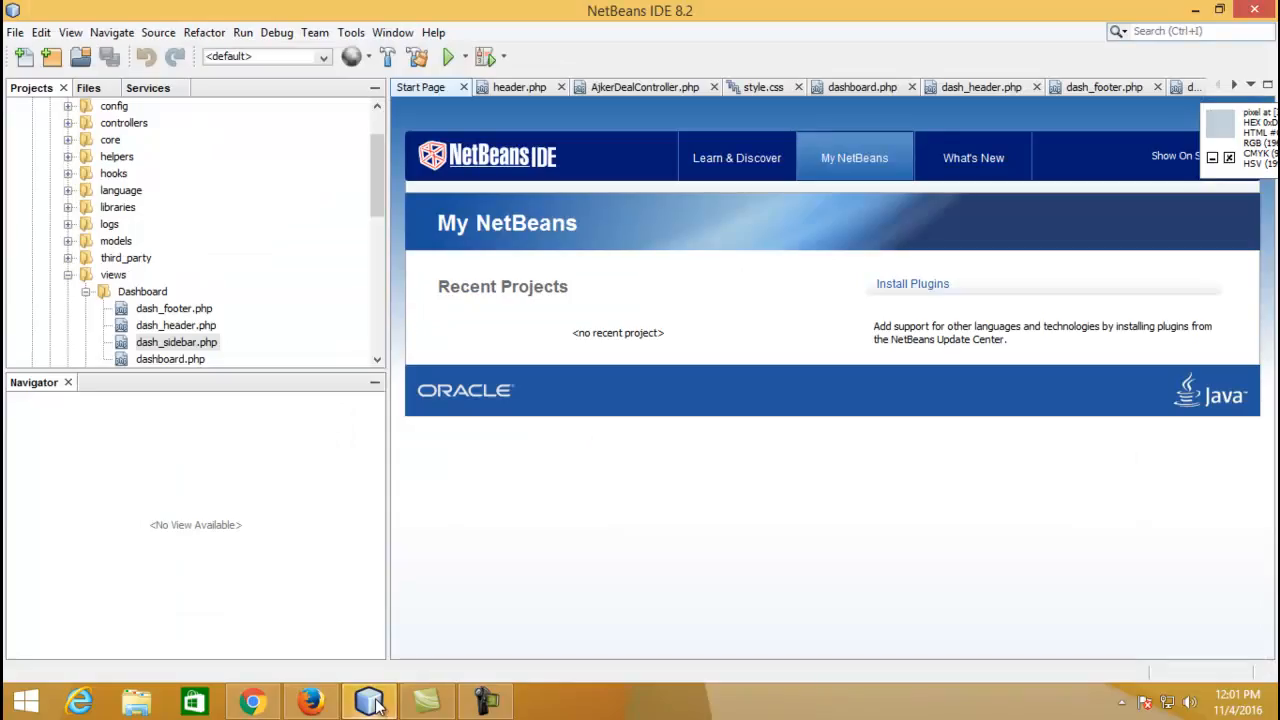
click(372, 703)
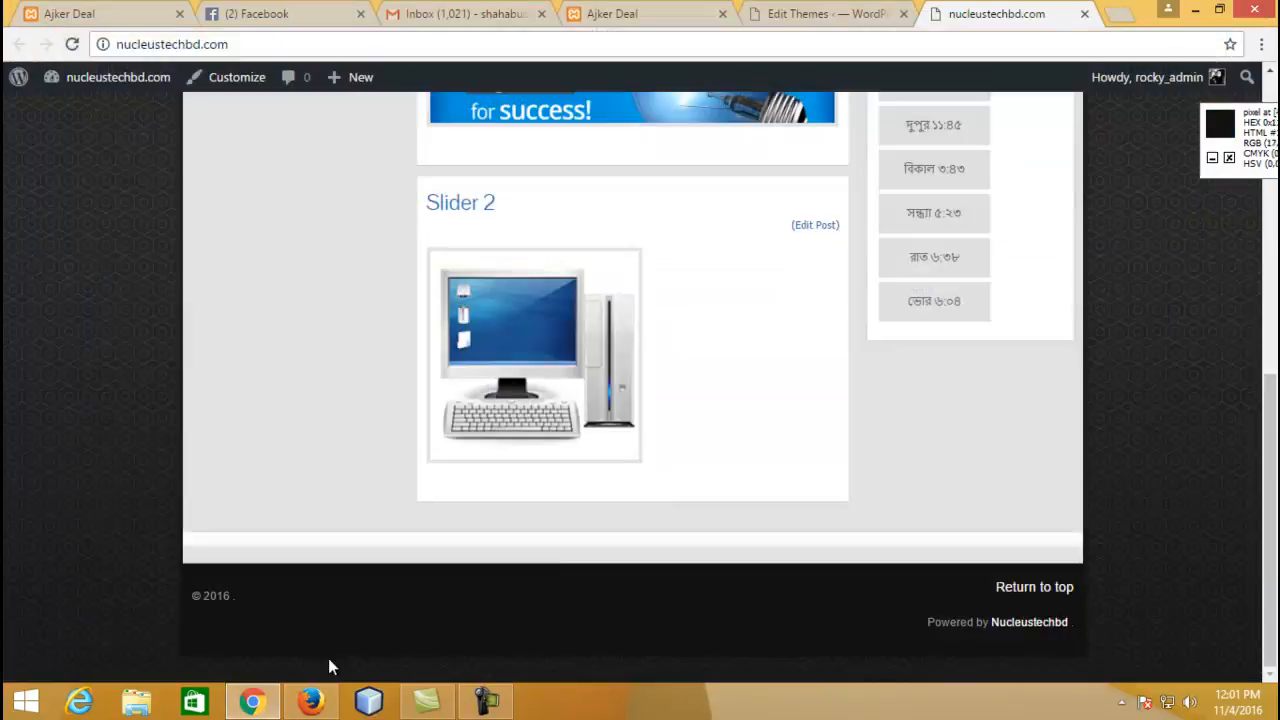
Step: Look through the footer.php code from the credit block up to the beginning for the remaining copyright year line
click(760, 16)
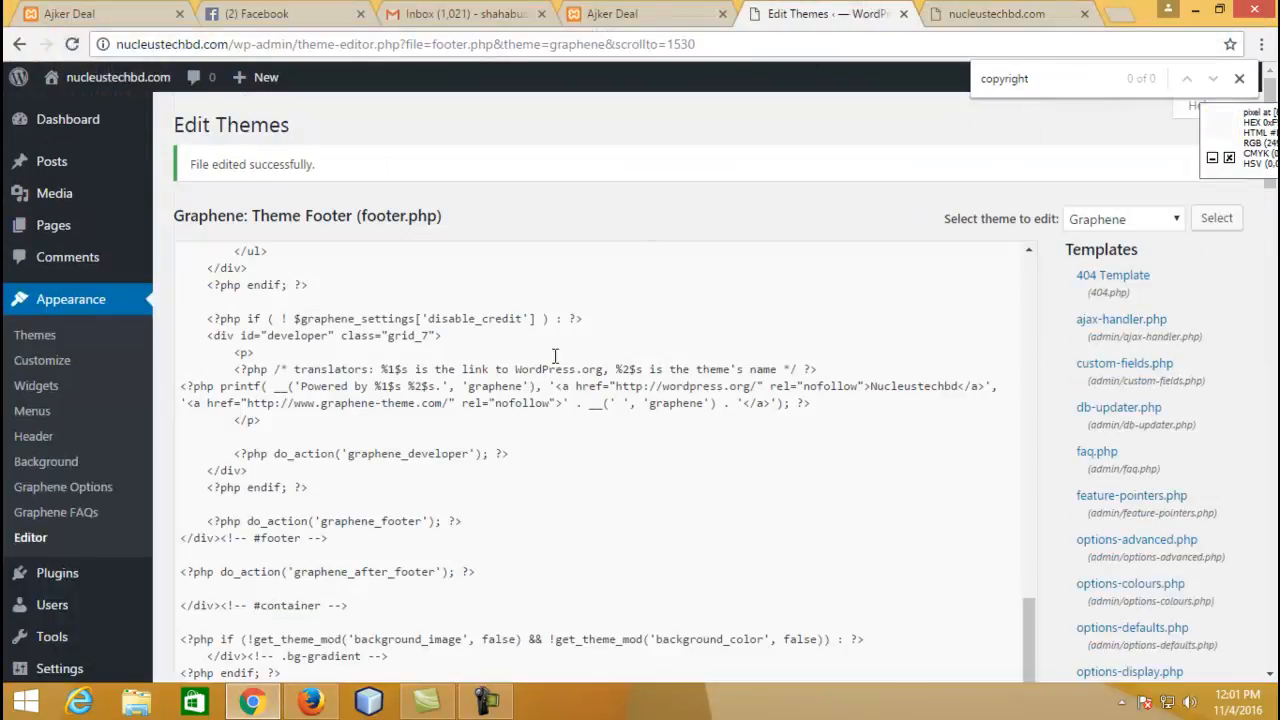
scroll(575, 403, up, 8)
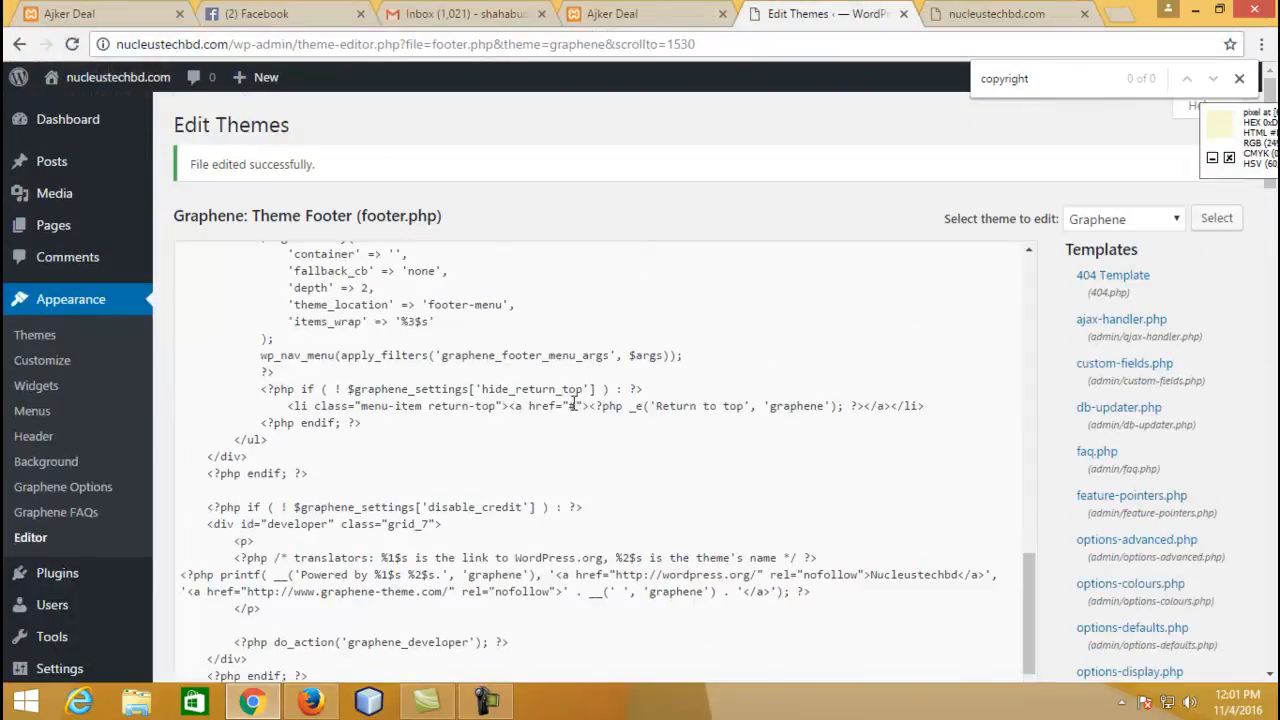
scroll(575, 403, up, 10)
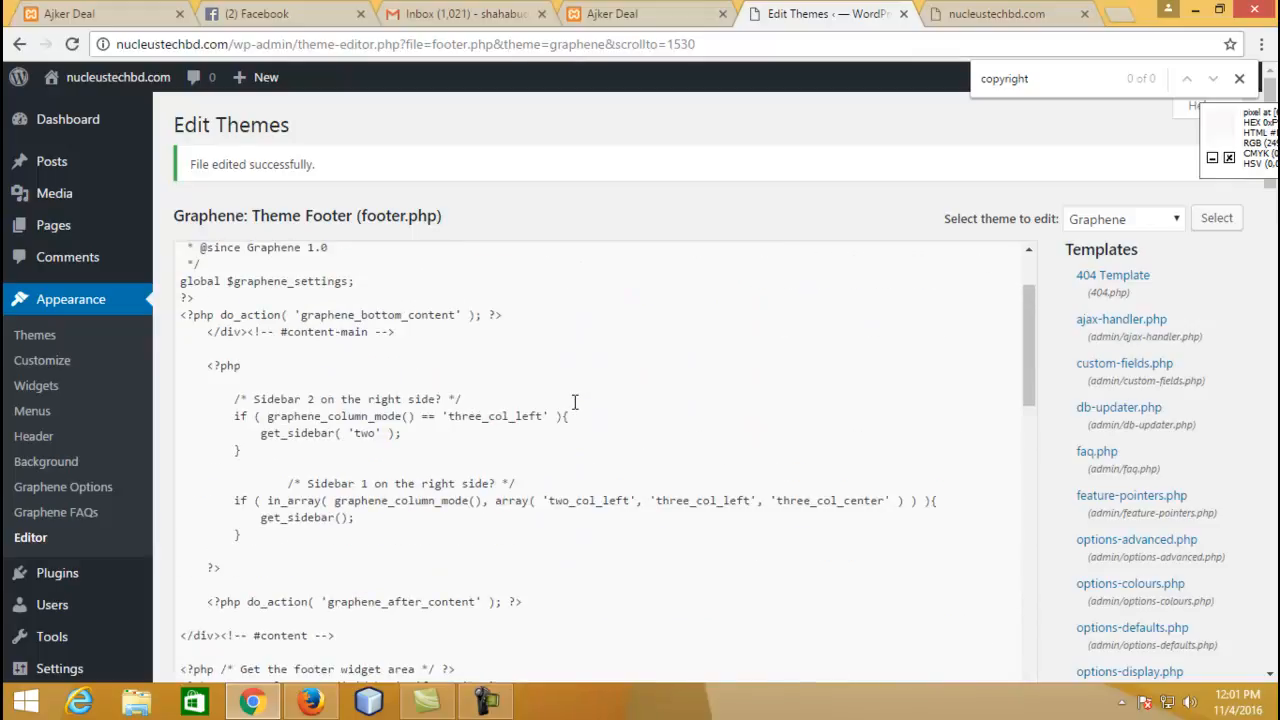
scroll(575, 430, down, 3)
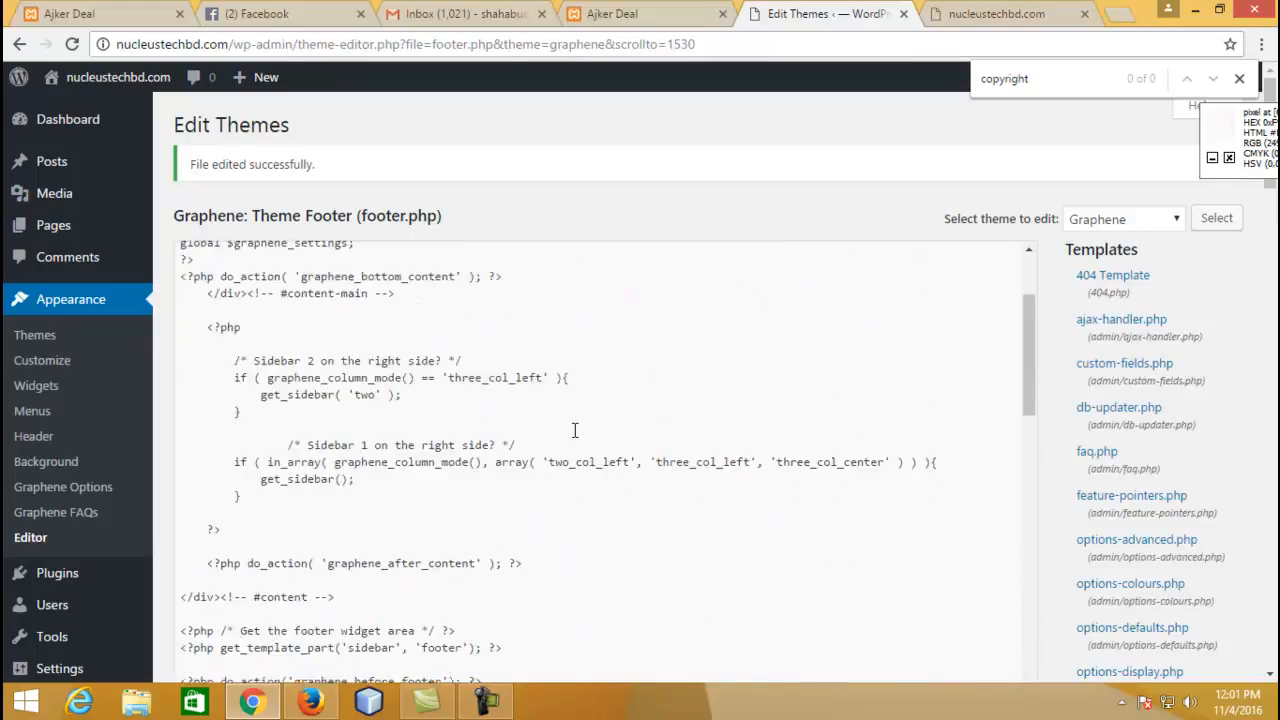
scroll(575, 430, up, 5)
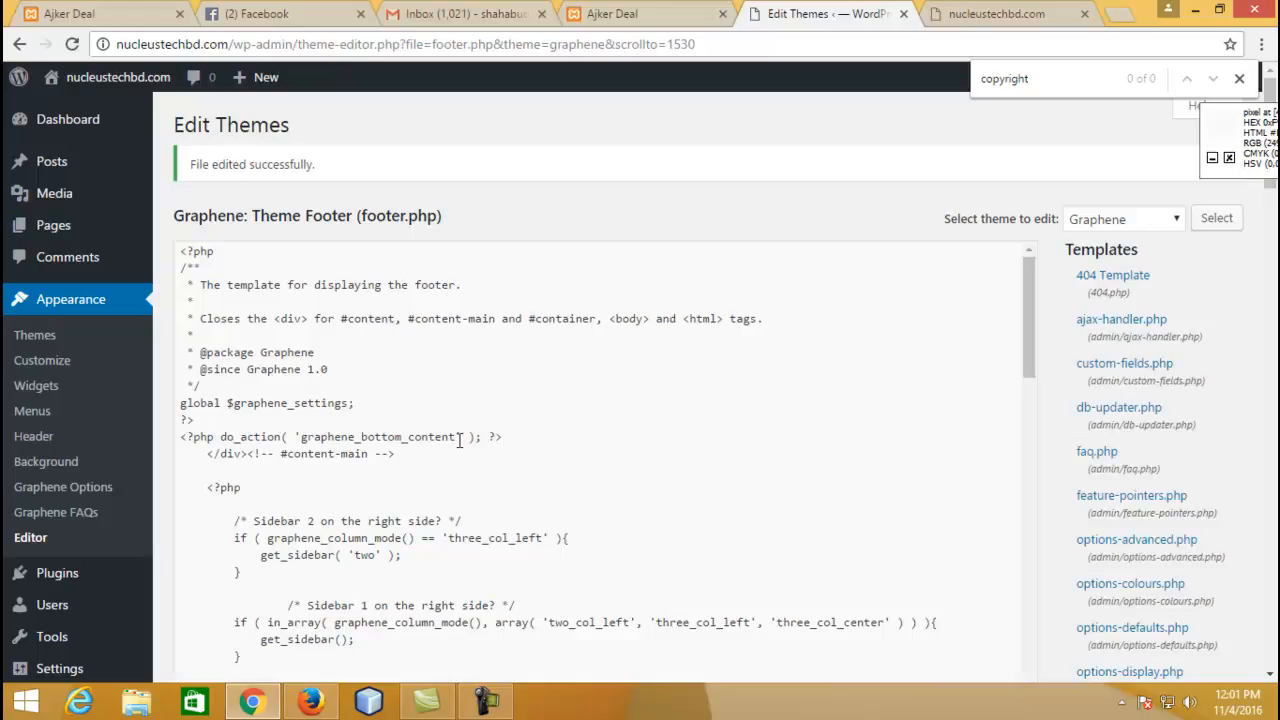
scroll(455, 436, down, 3)
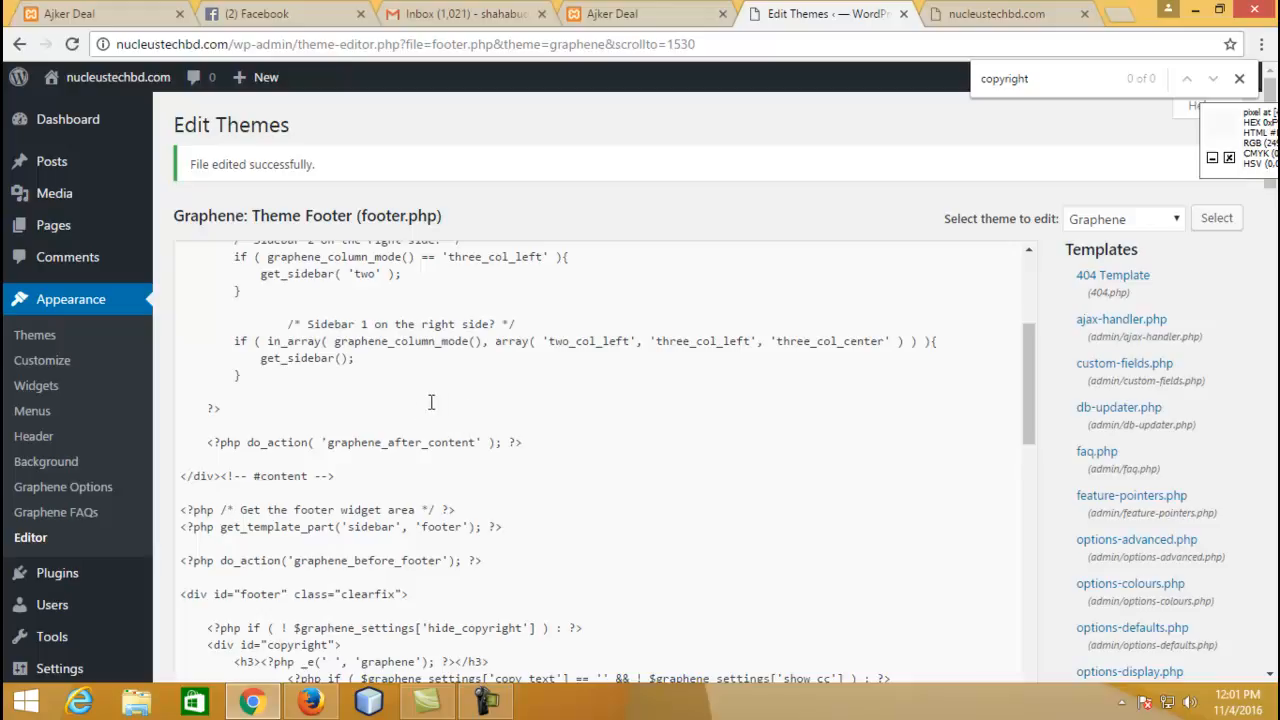
double_click(1005, 78)
click(440, 341)
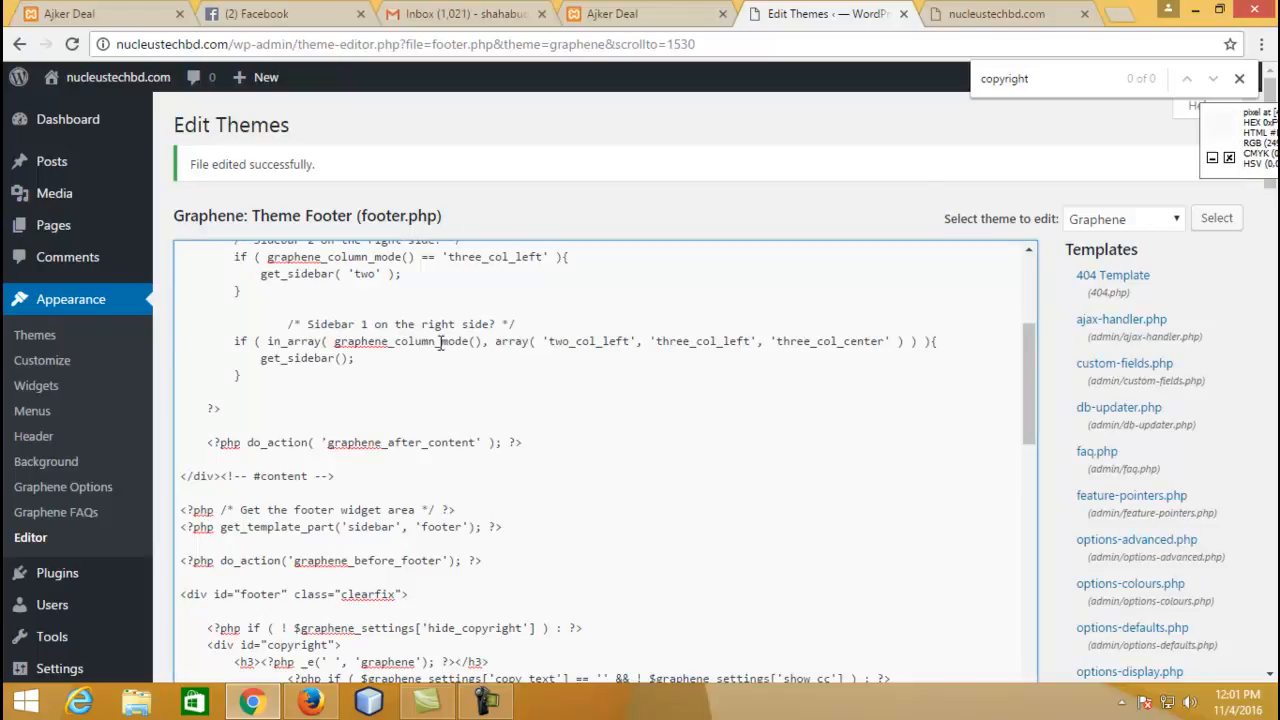
scroll(560, 430, up, 3)
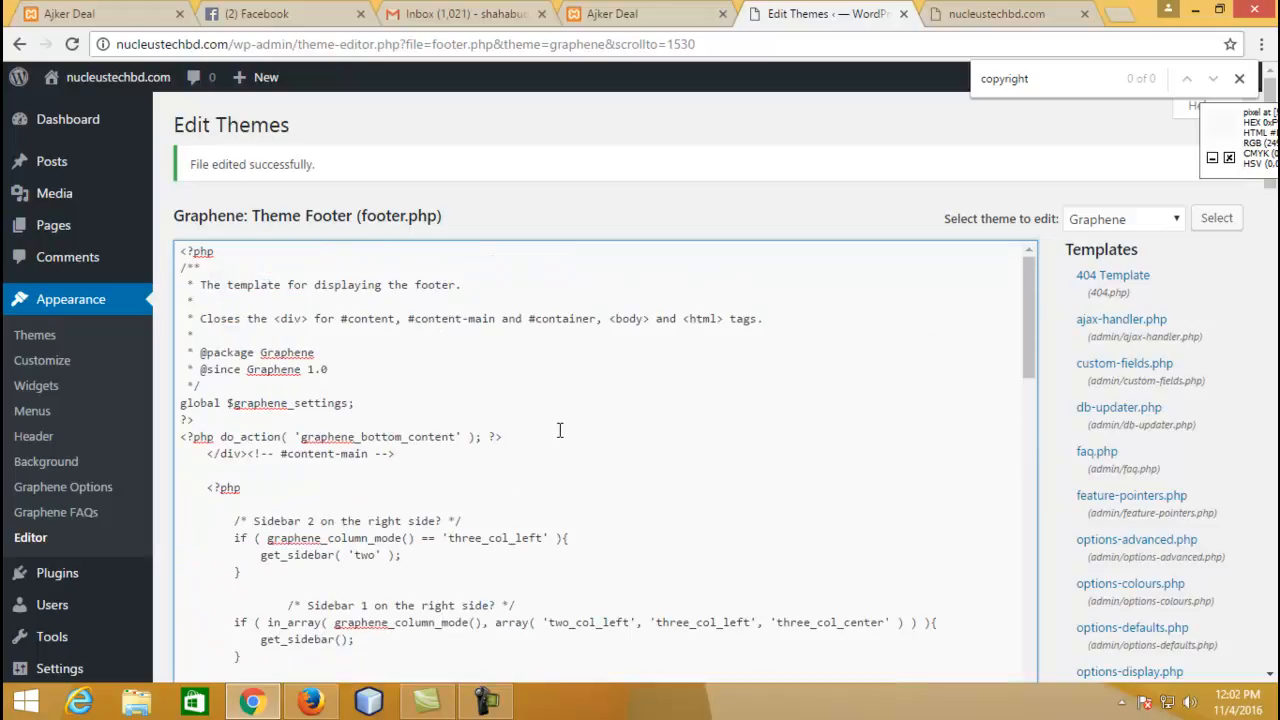
scroll(609, 563, down, 2)
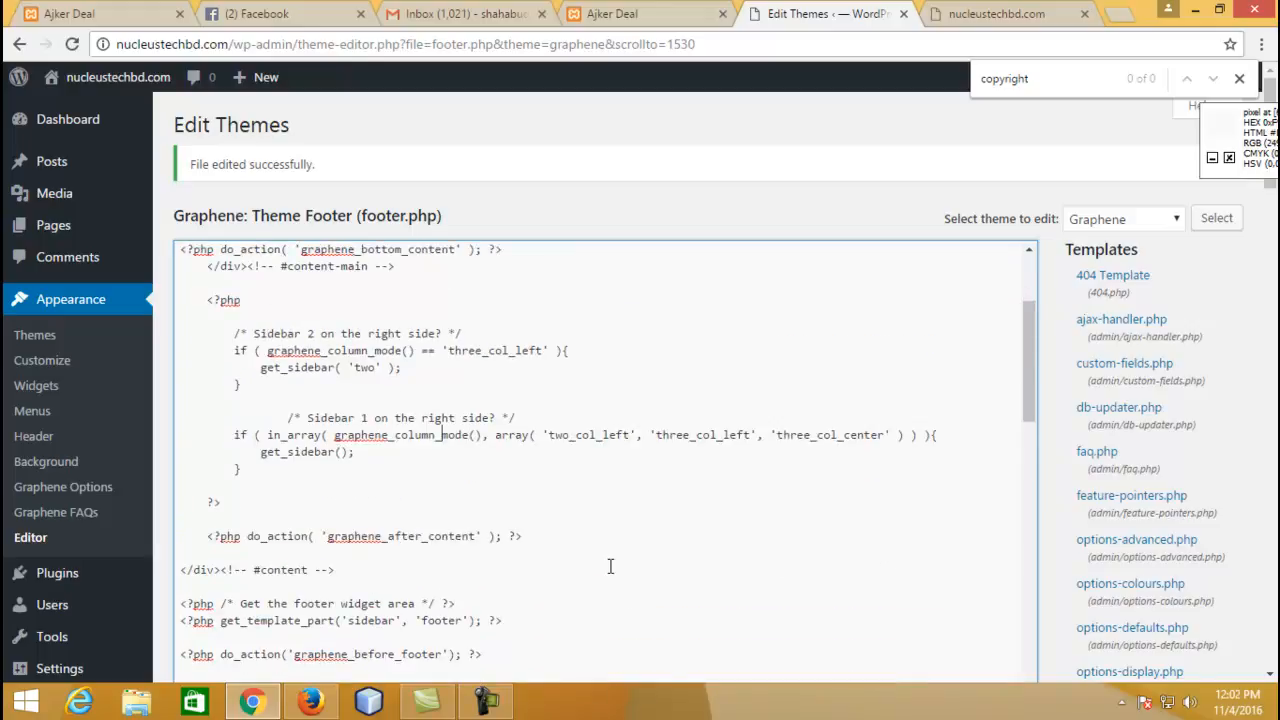
Step: Search footer.php for "2016" and check how the copyright year line is written on the live site
key(ctrl+f)
scroll(604, 554, down, 3)
text(2016)
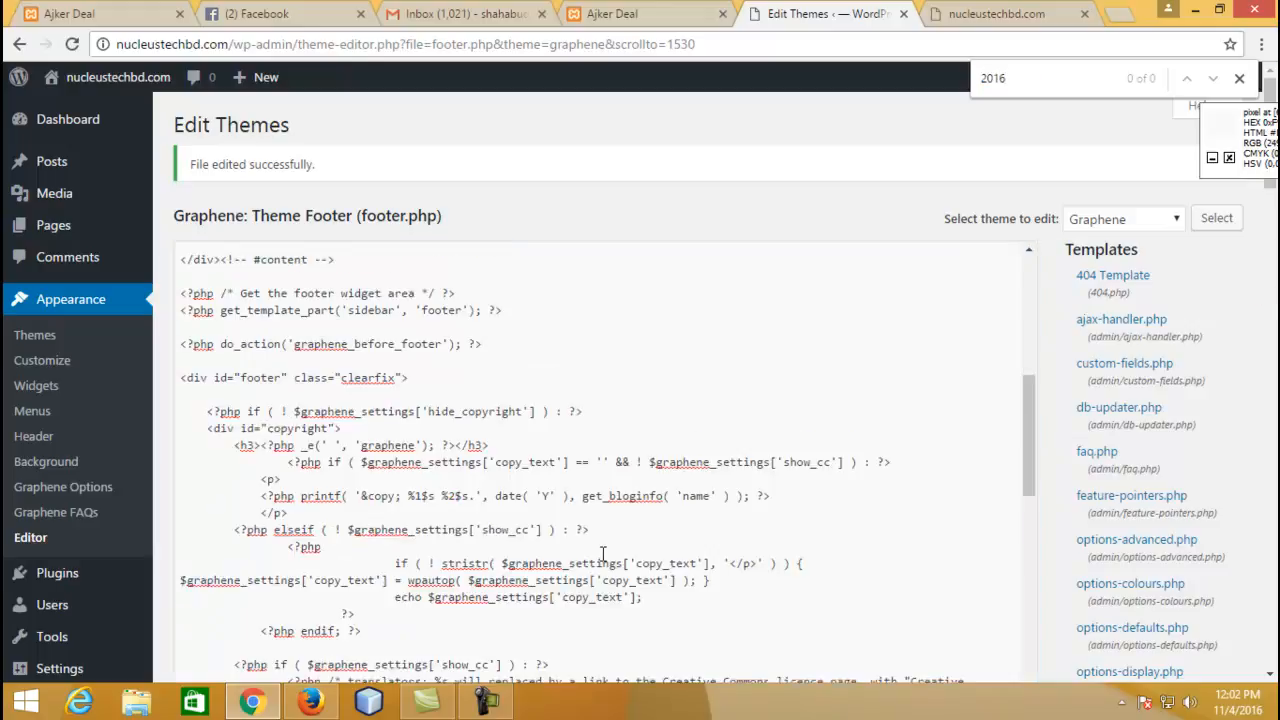
scroll(532, 592, down, 2)
click(985, 12)
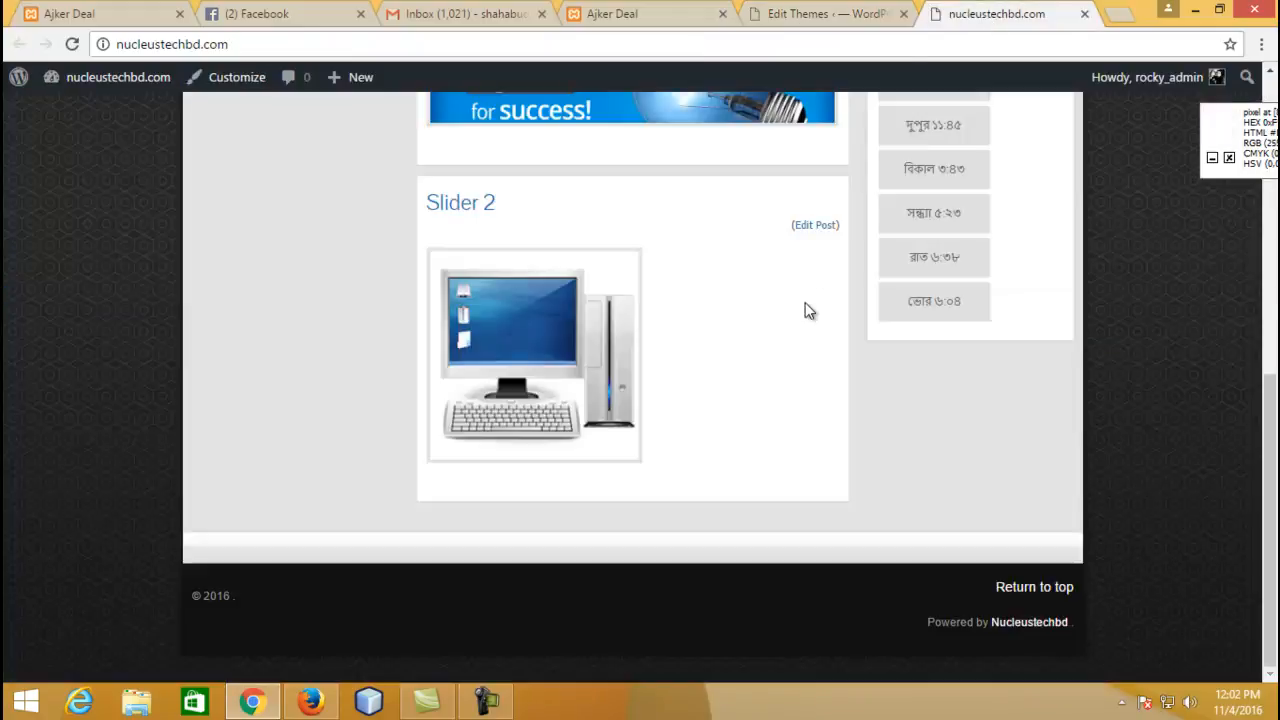
click(853, 18)
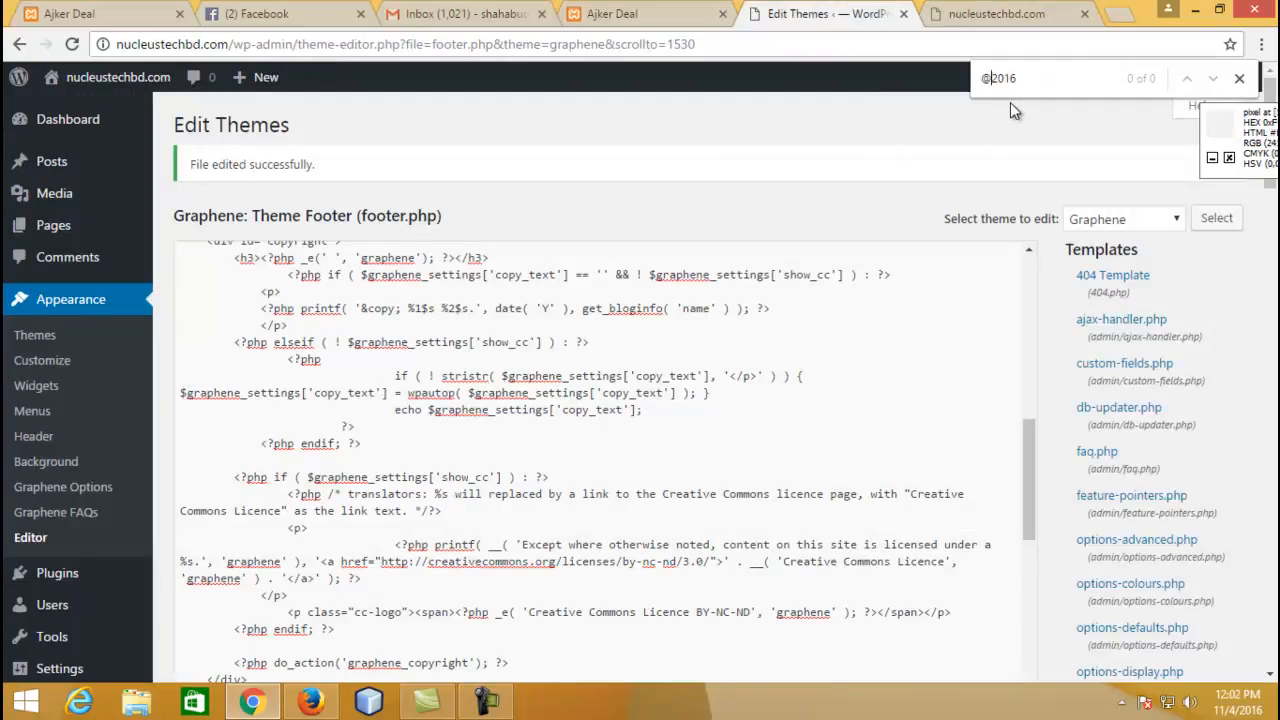
click(1058, 77)
scroll(706, 407, down, 5)
click(700, 409)
key(ctrl+f)
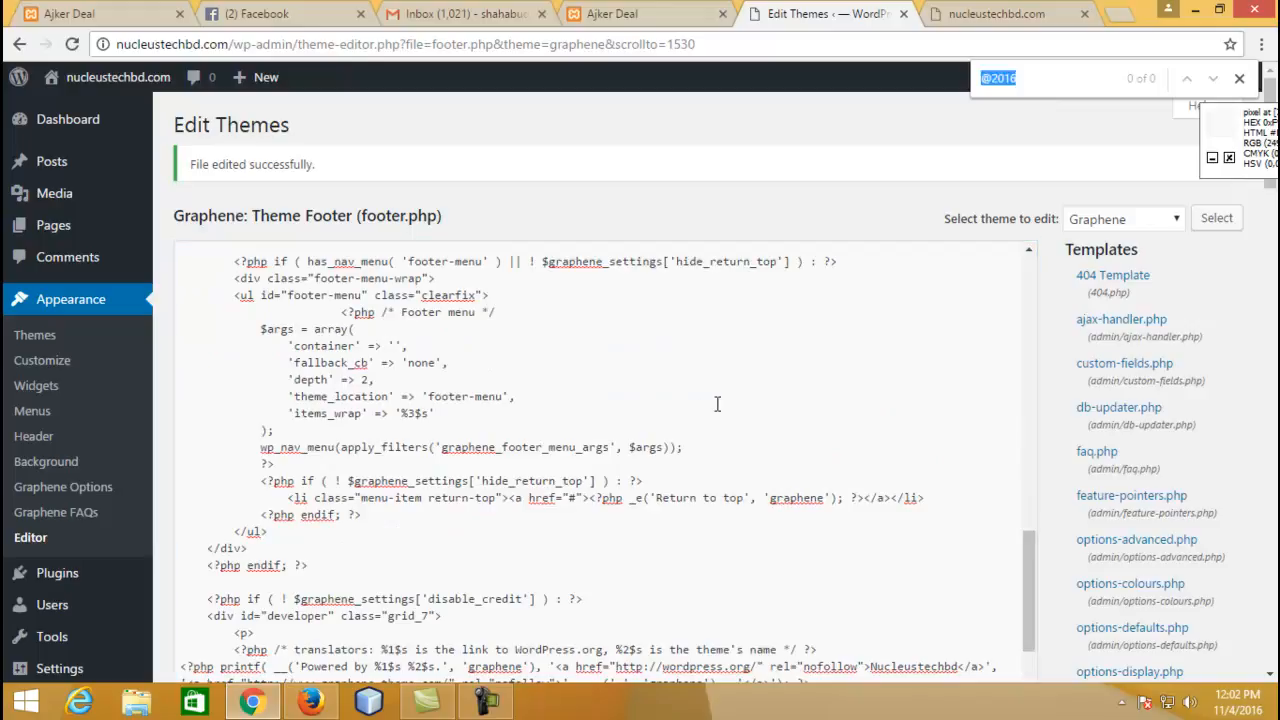
text(@2)
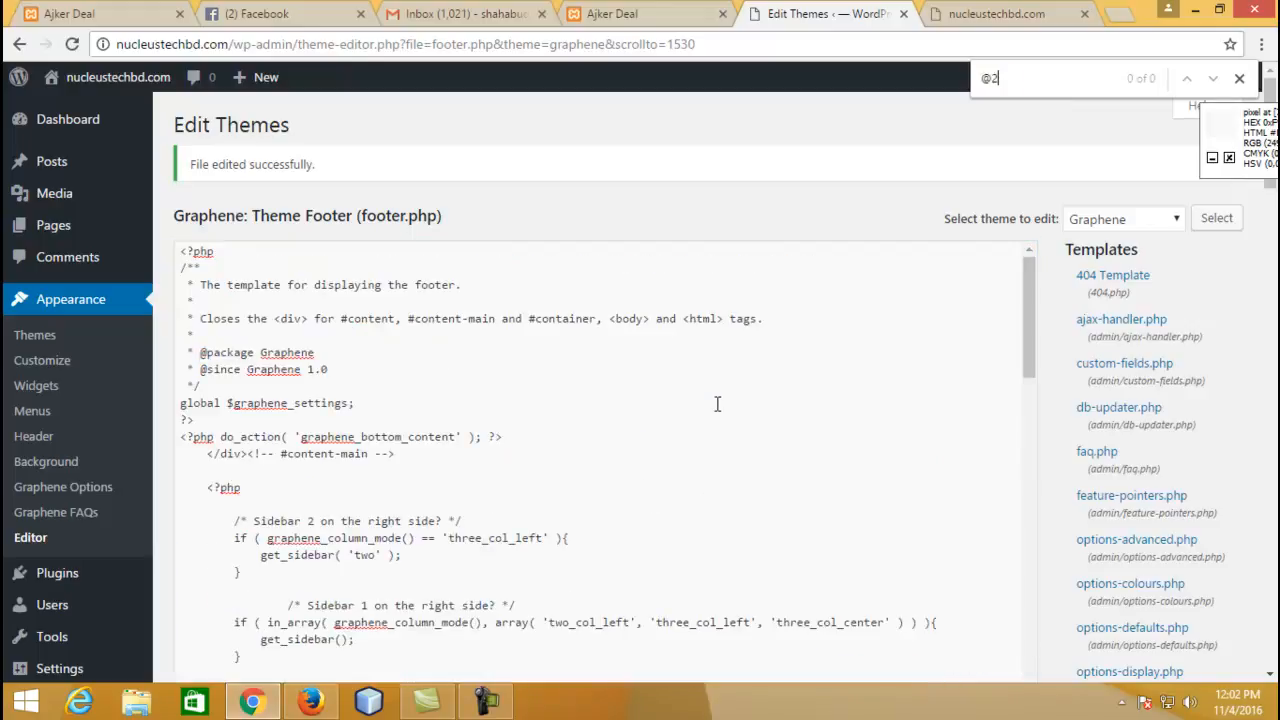
scroll(617, 411, down, 5)
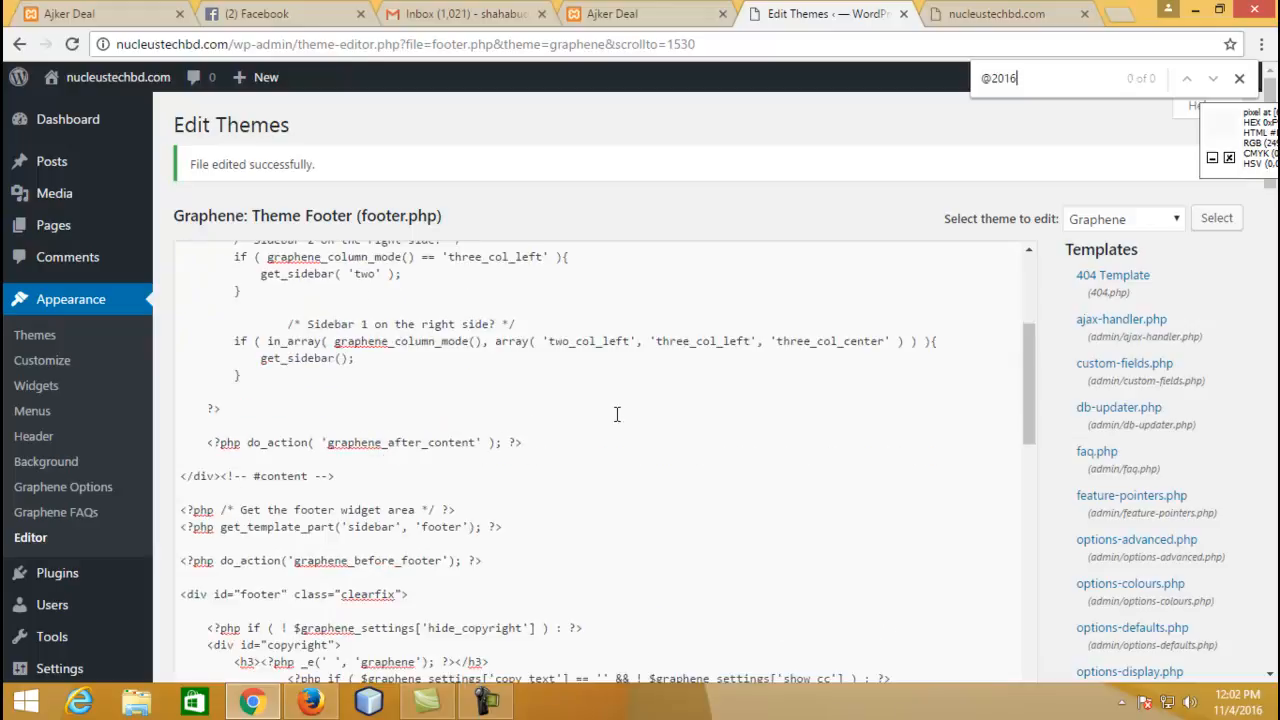
scroll(634, 447, down, 4)
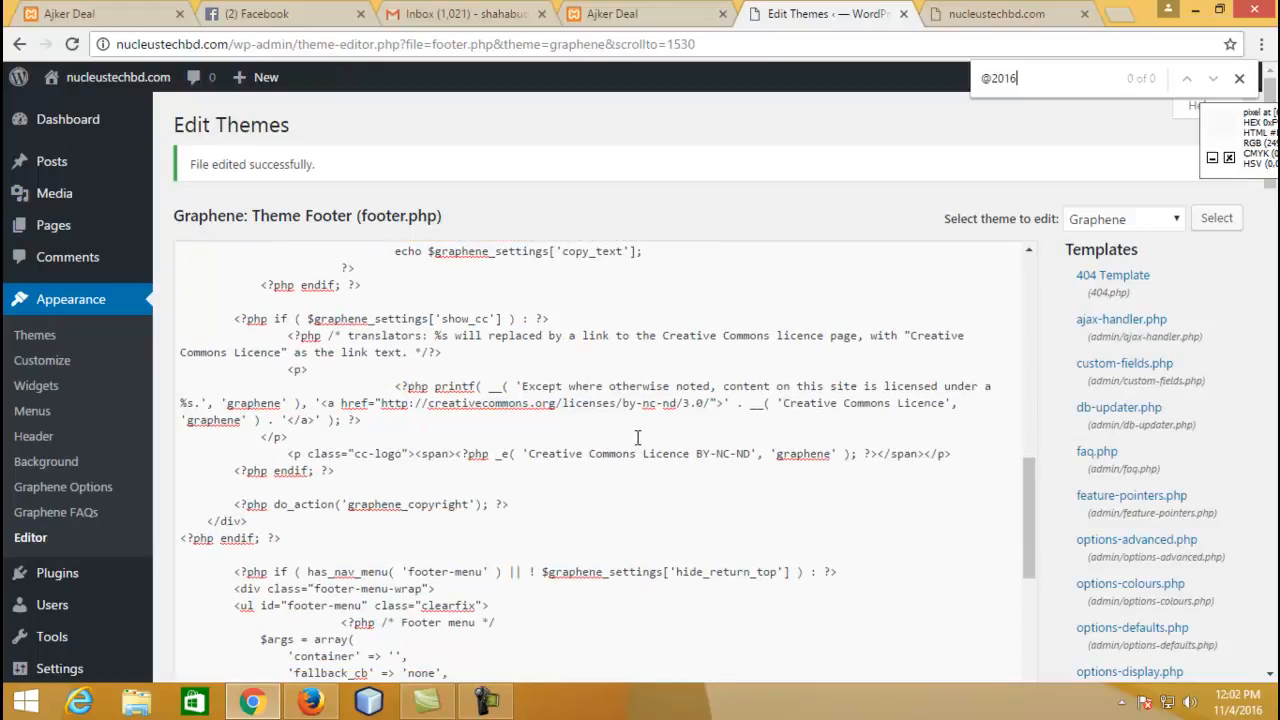
scroll(627, 437, up, 4)
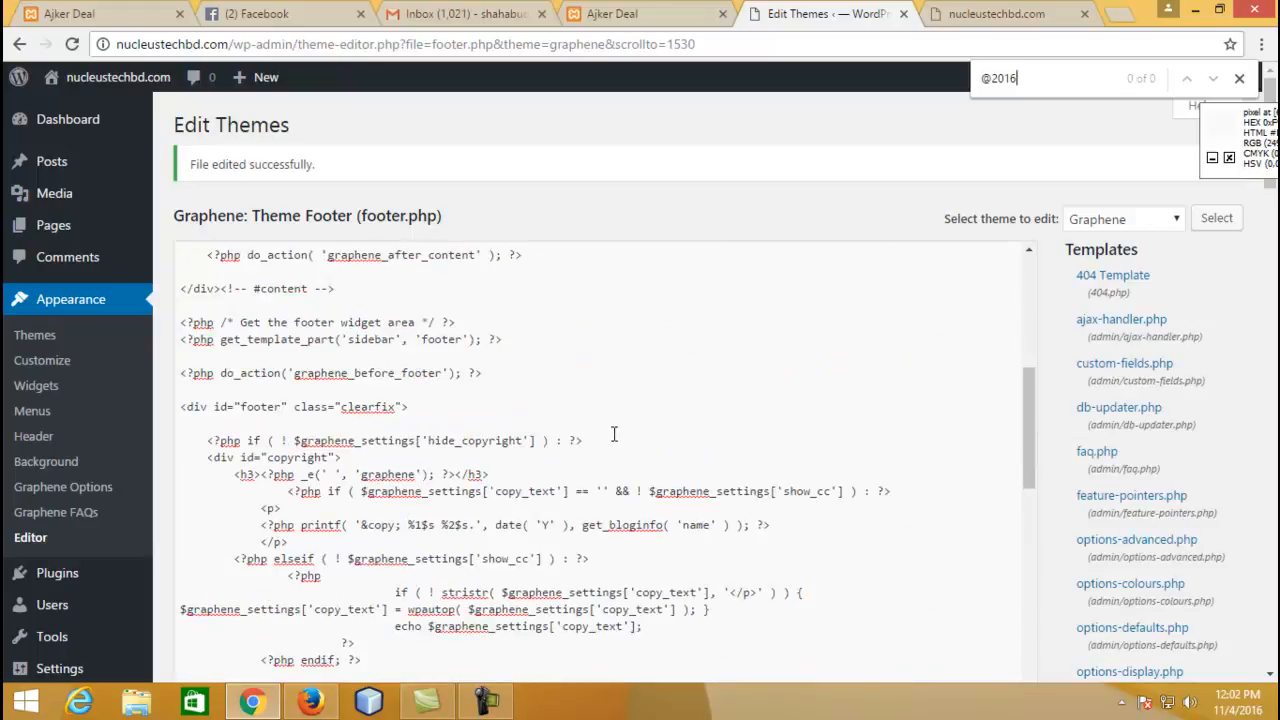
Step: Insert "Copyright" into the blank heading text of the copyright block in footer.php
scroll(614, 433, up, 2)
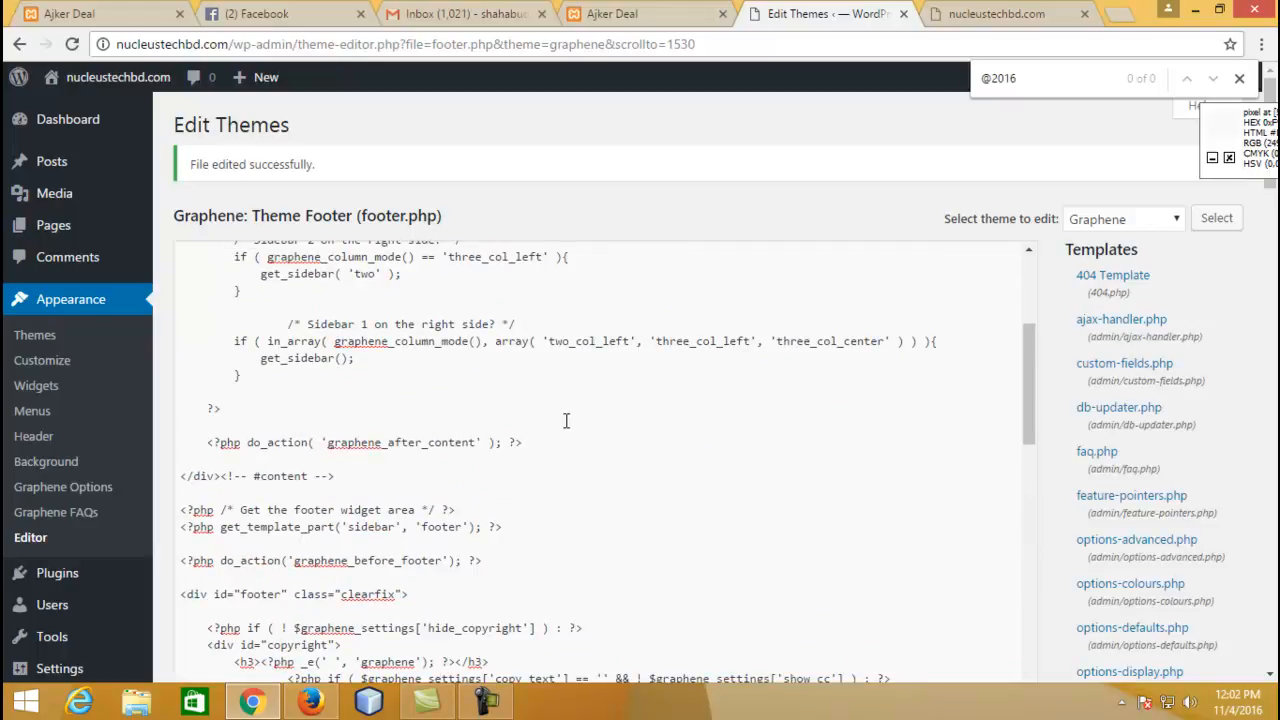
scroll(463, 401, down, 2)
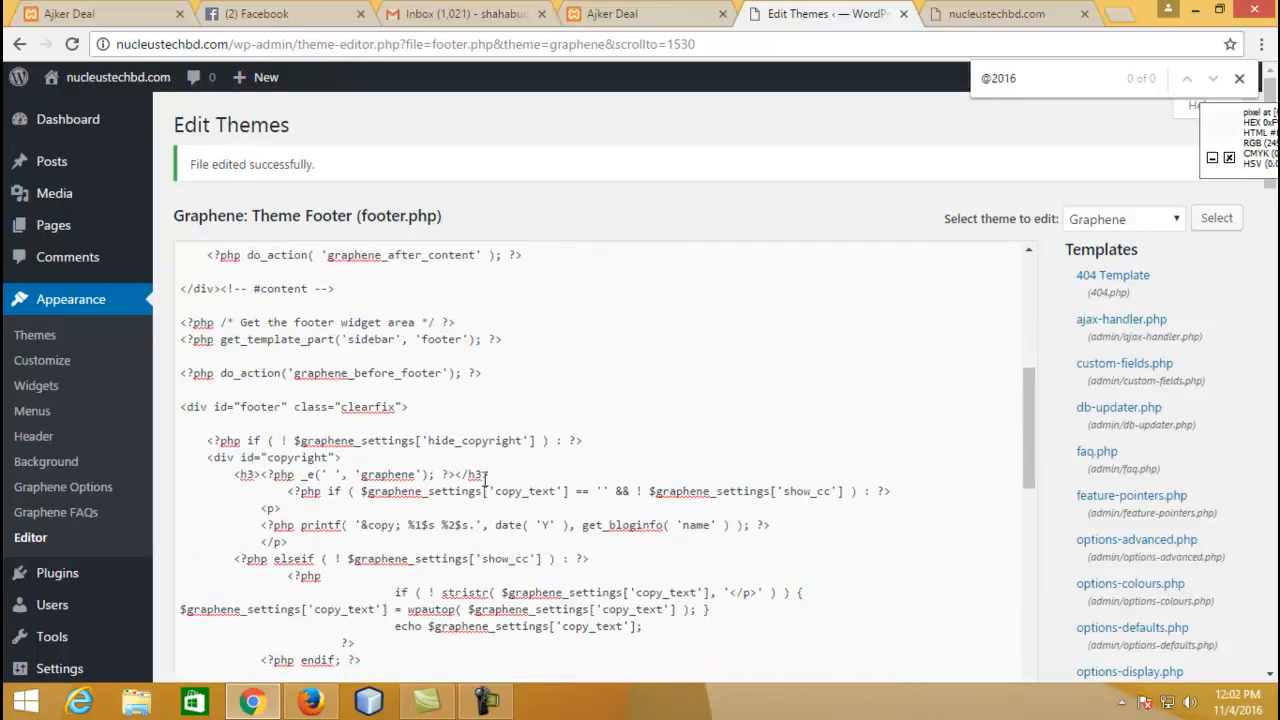
click(330, 472)
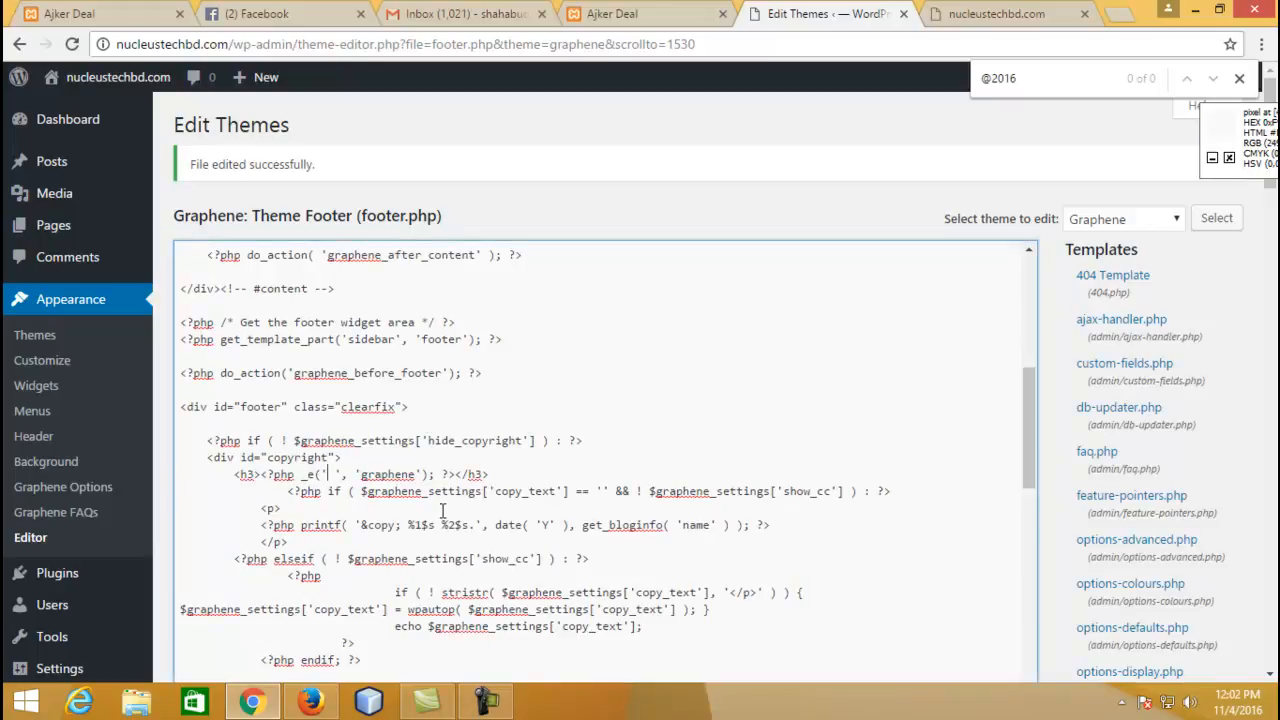
text(Copyri)
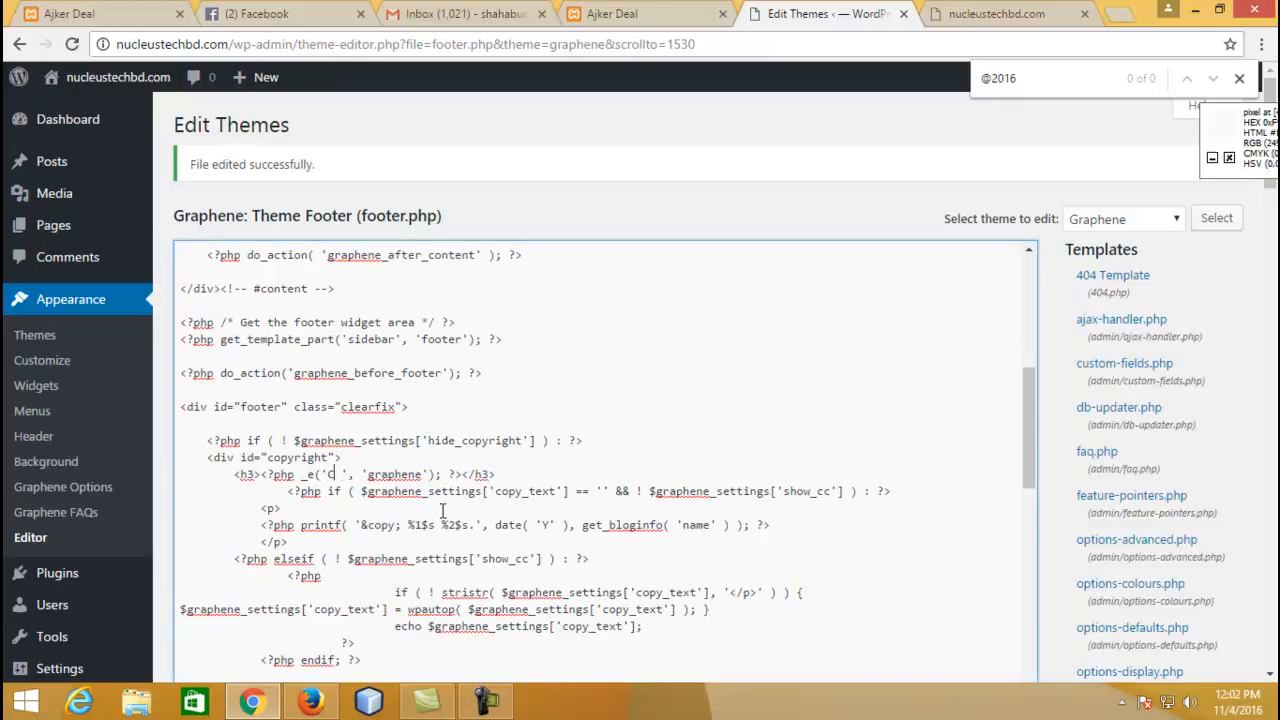
text(ght)
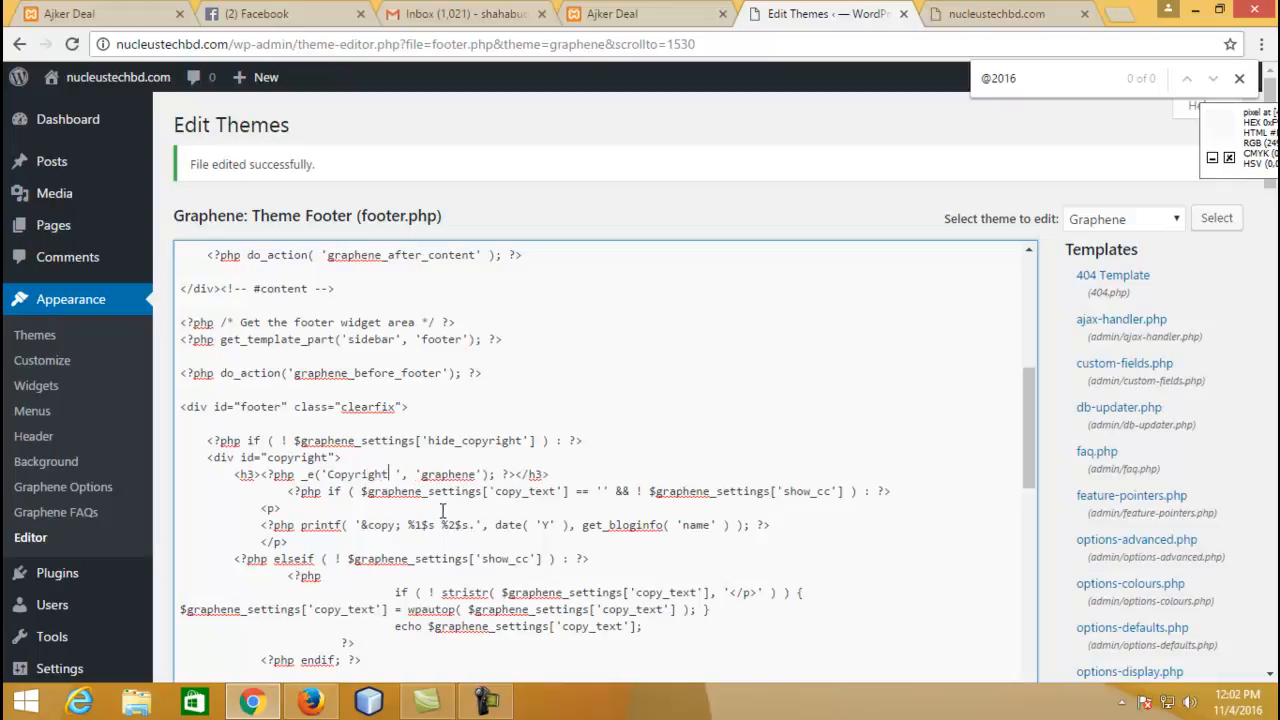
scroll(443, 511, down, 4)
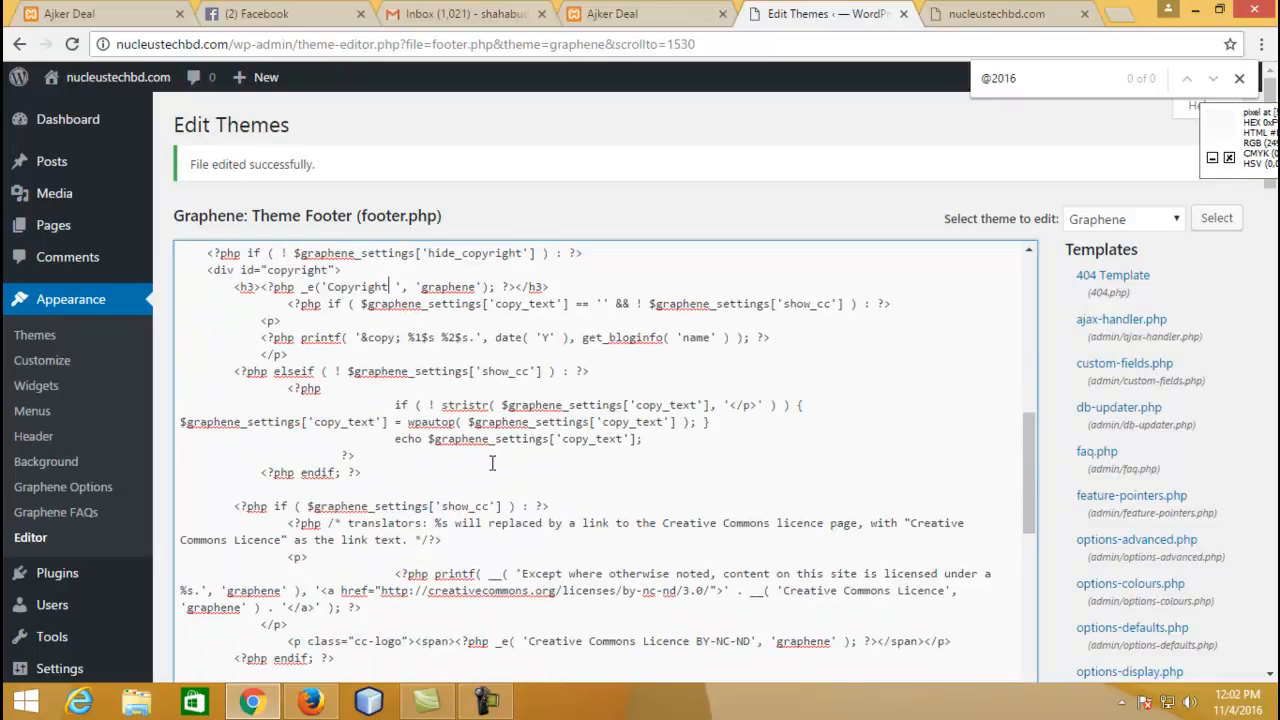
Step: Copy "Nucleustechbd" from the live site's footer credit and paste it after "Copyright" in the footer.php heading
click(990, 14)
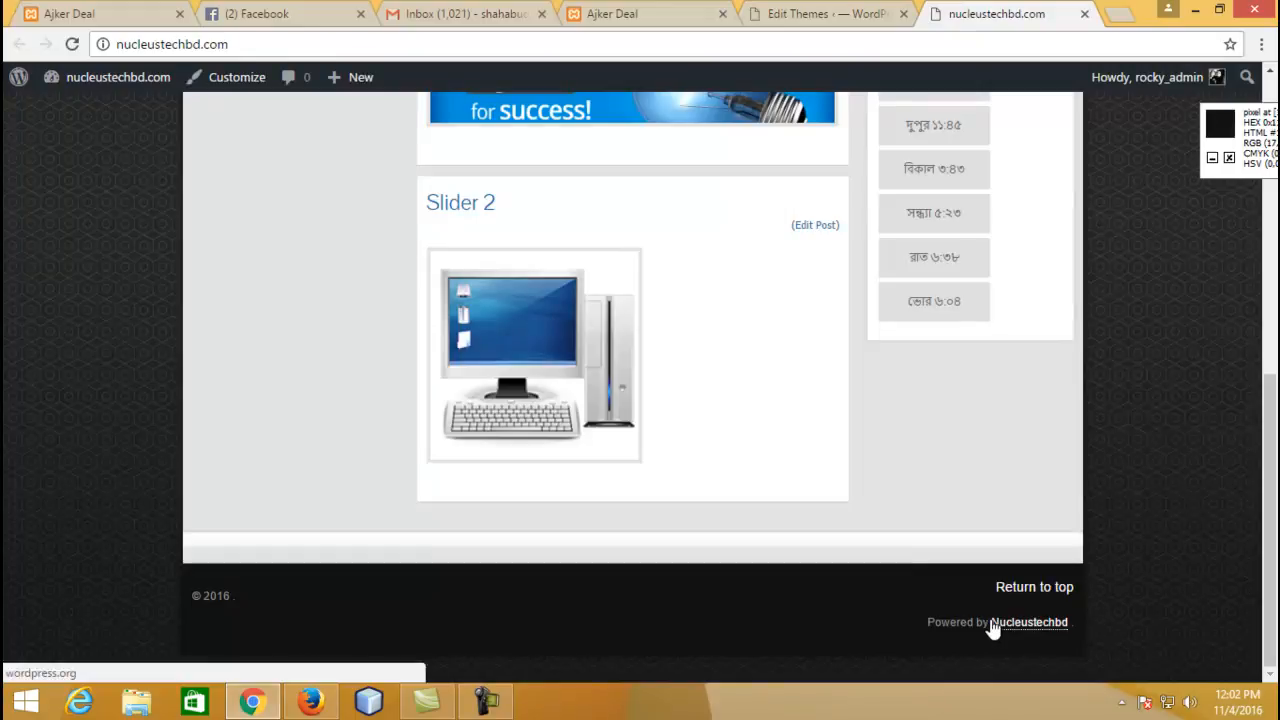
drag(1069, 621, 997, 625)
key(ctrl+c)
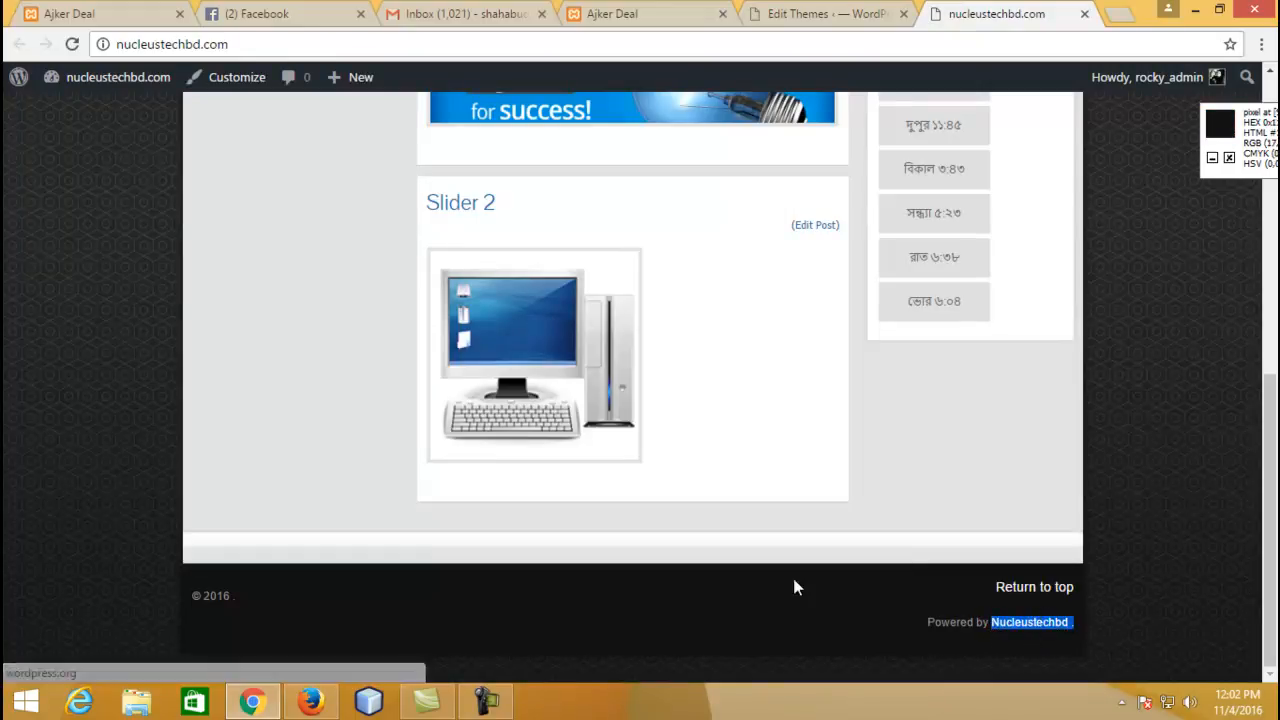
click(826, 14)
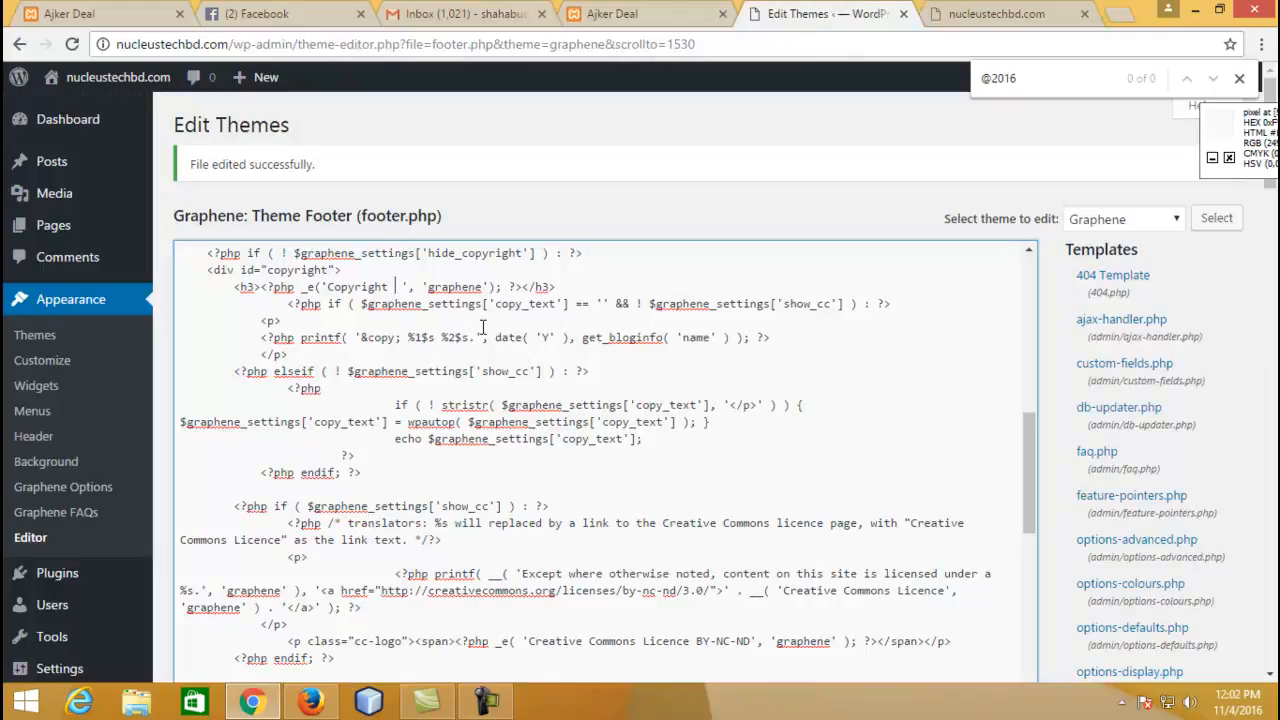
key(ctrl+v)
key(BackSpace)
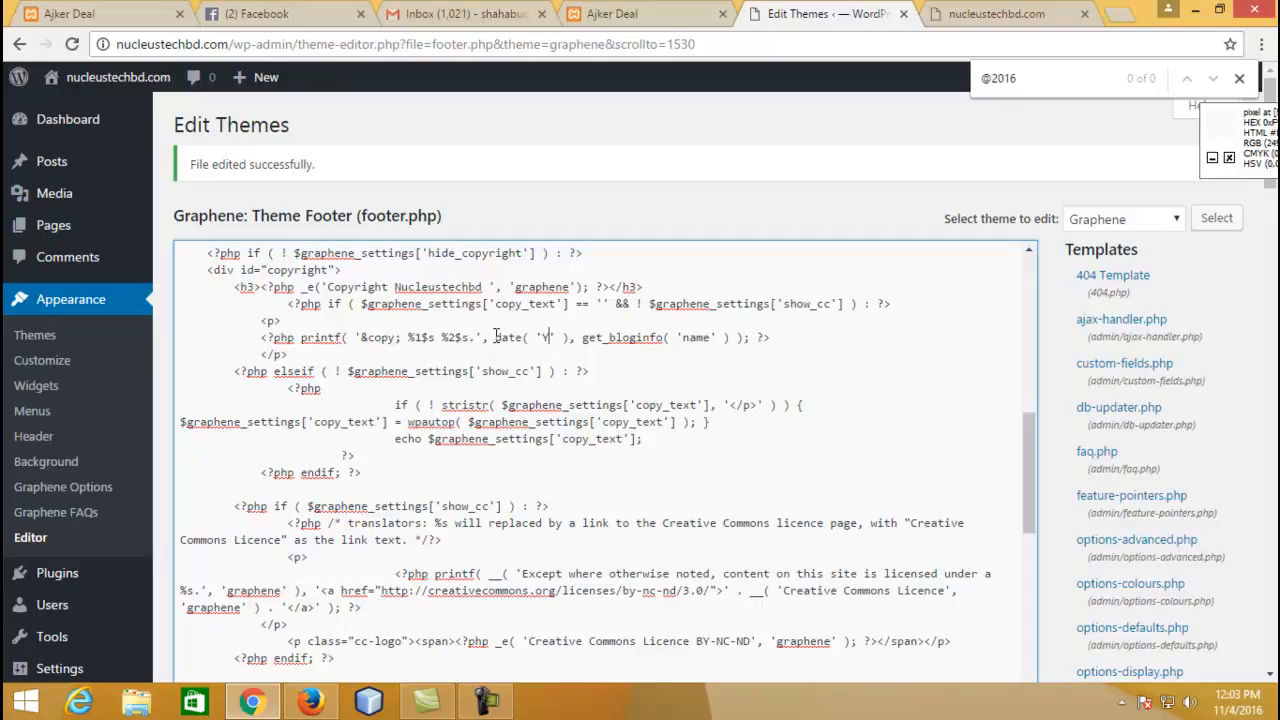
Step: Delete the "&copy; %1$s %2$s." text and the date( 'Y' ) argument from the copyright printf line
drag(484, 337, 522, 338)
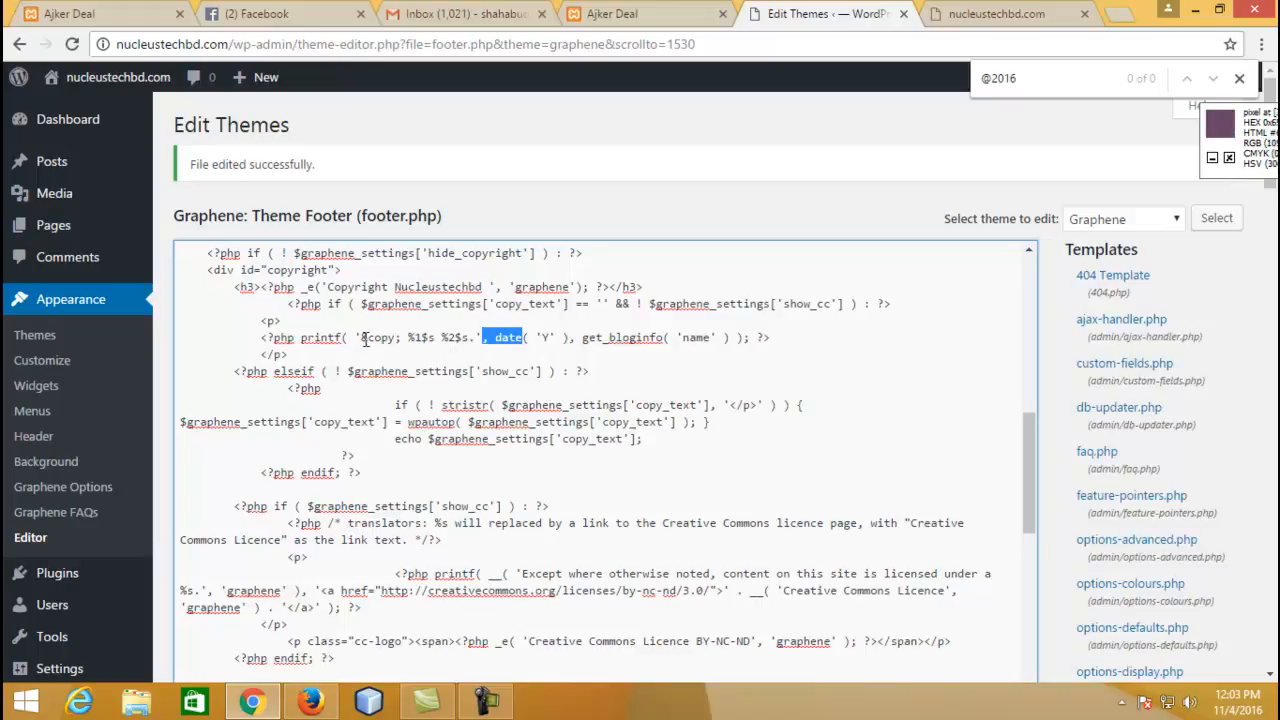
drag(362, 337, 402, 340)
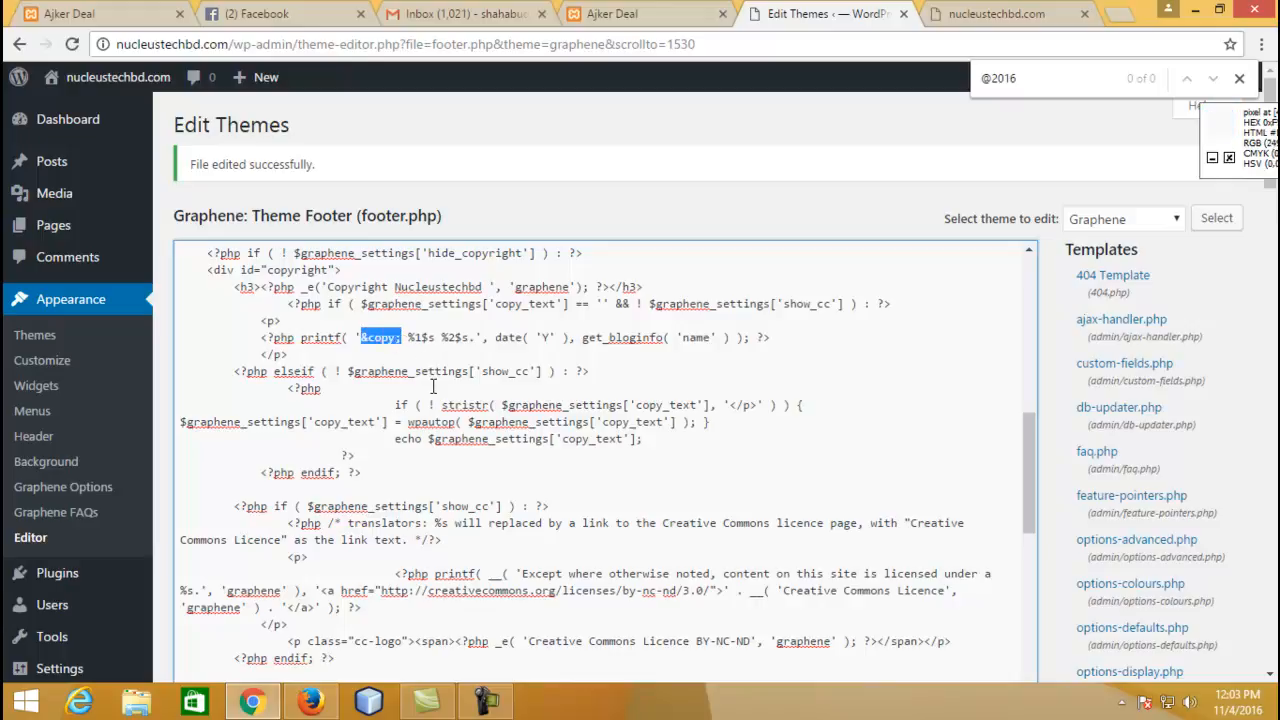
key(Delete)
drag(435, 337, 368, 340)
key(Delete)
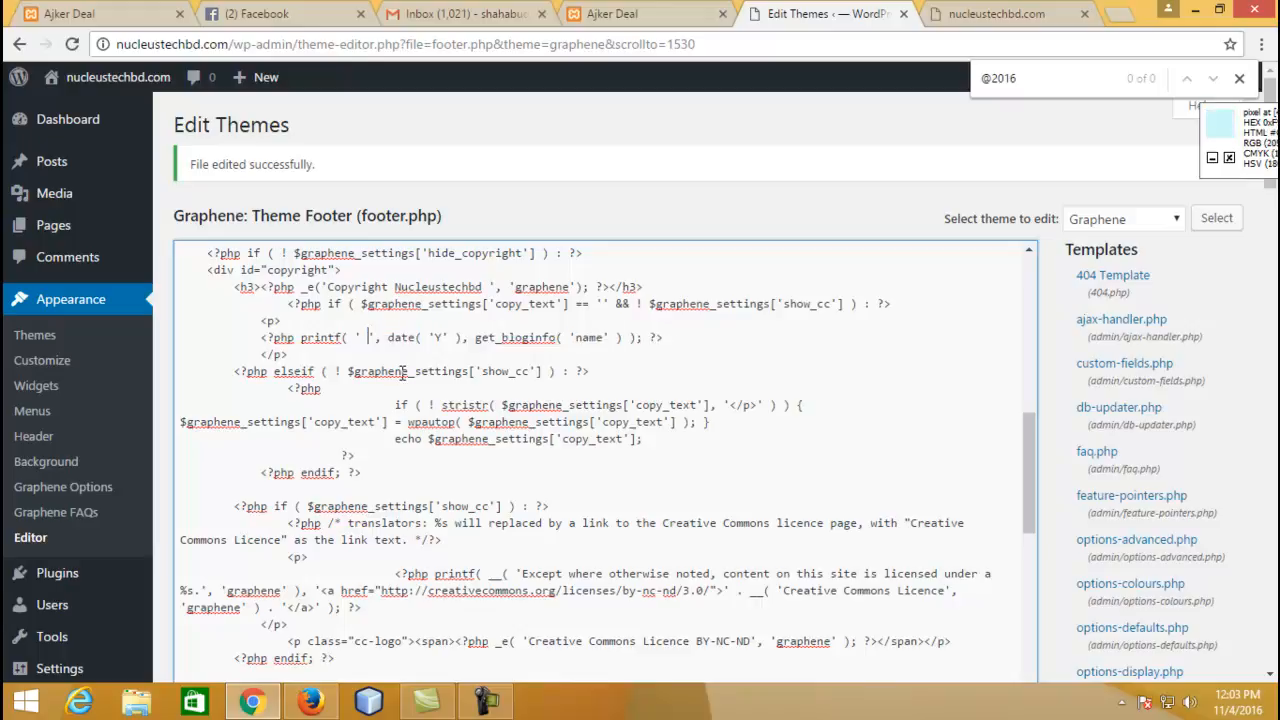
drag(389, 338, 465, 338)
key(Delete)
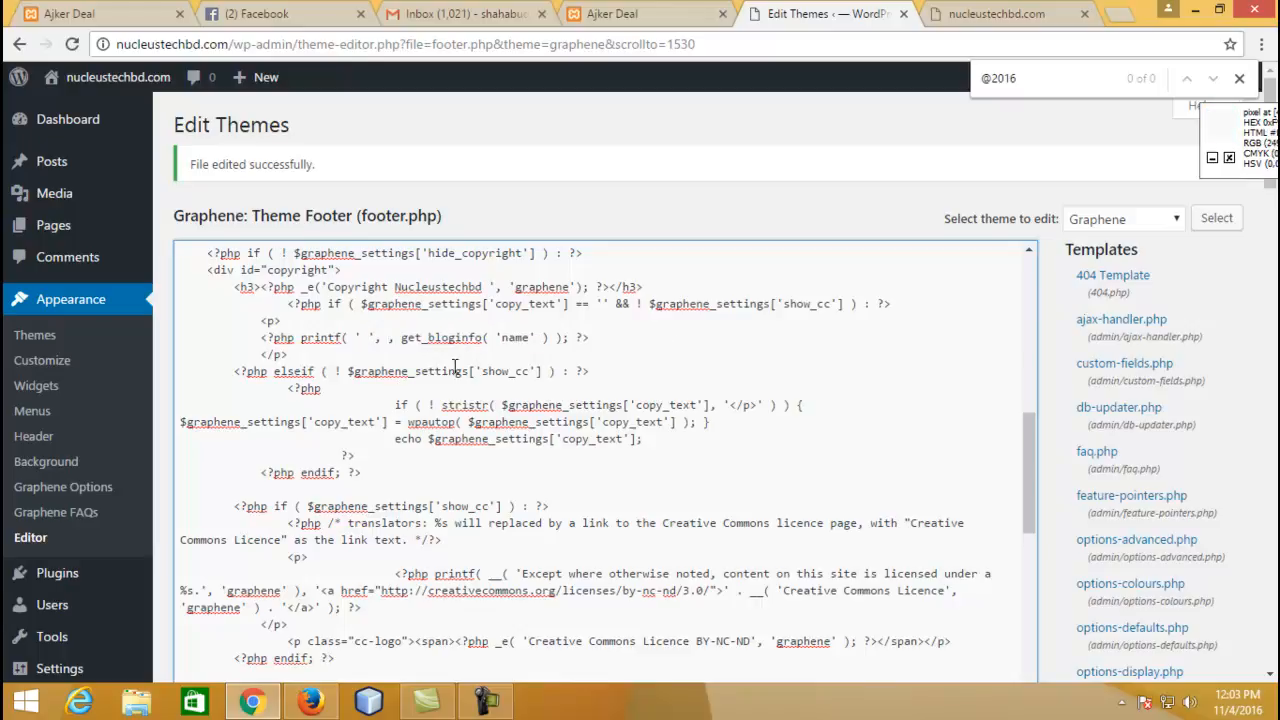
Step: Look through the footer.php code above and below the copyright block to review the edited lines
scroll(313, 452, down, 10)
scroll(408, 495, up, 6)
scroll(411, 489, up, 2)
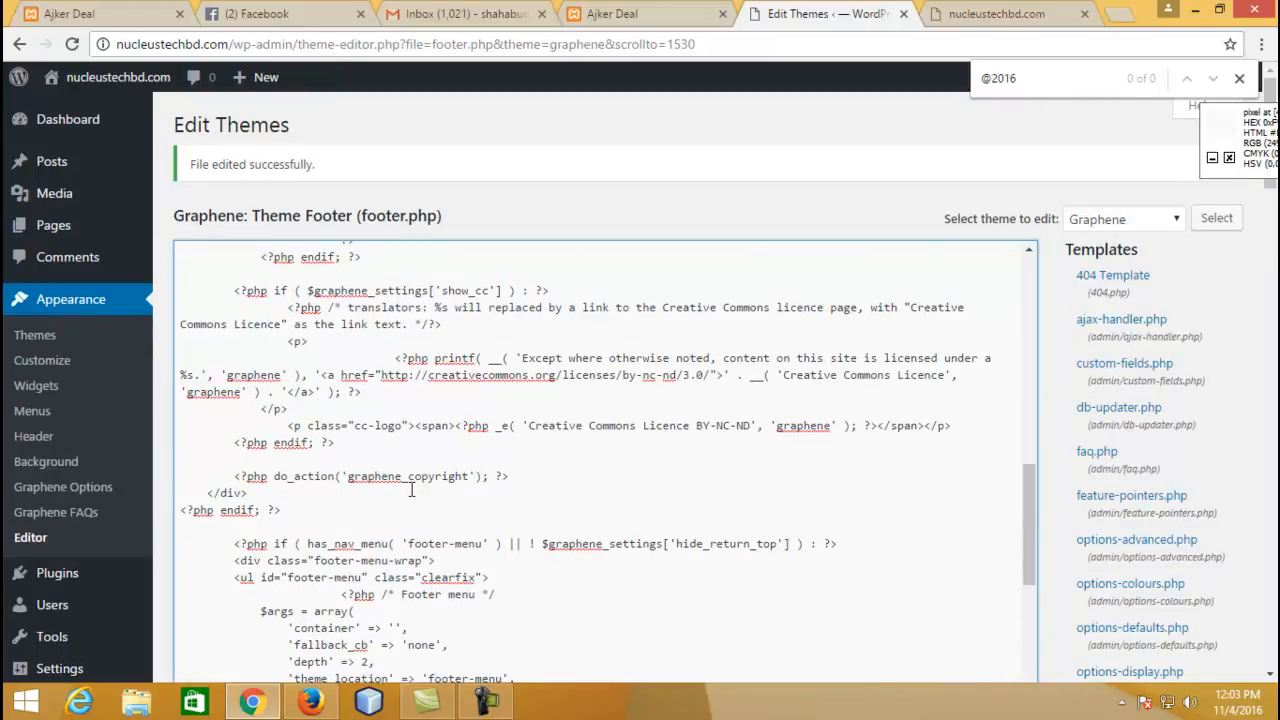
scroll(433, 499, down, 4)
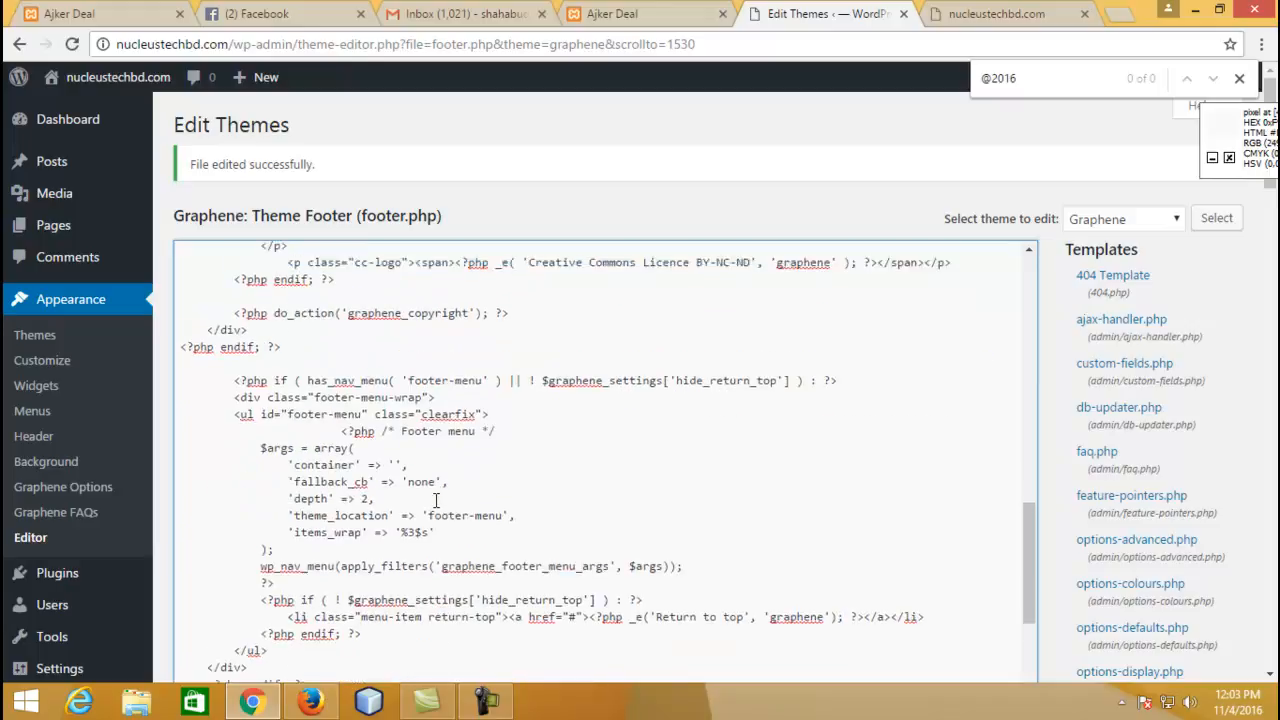
scroll(440, 503, up, 12)
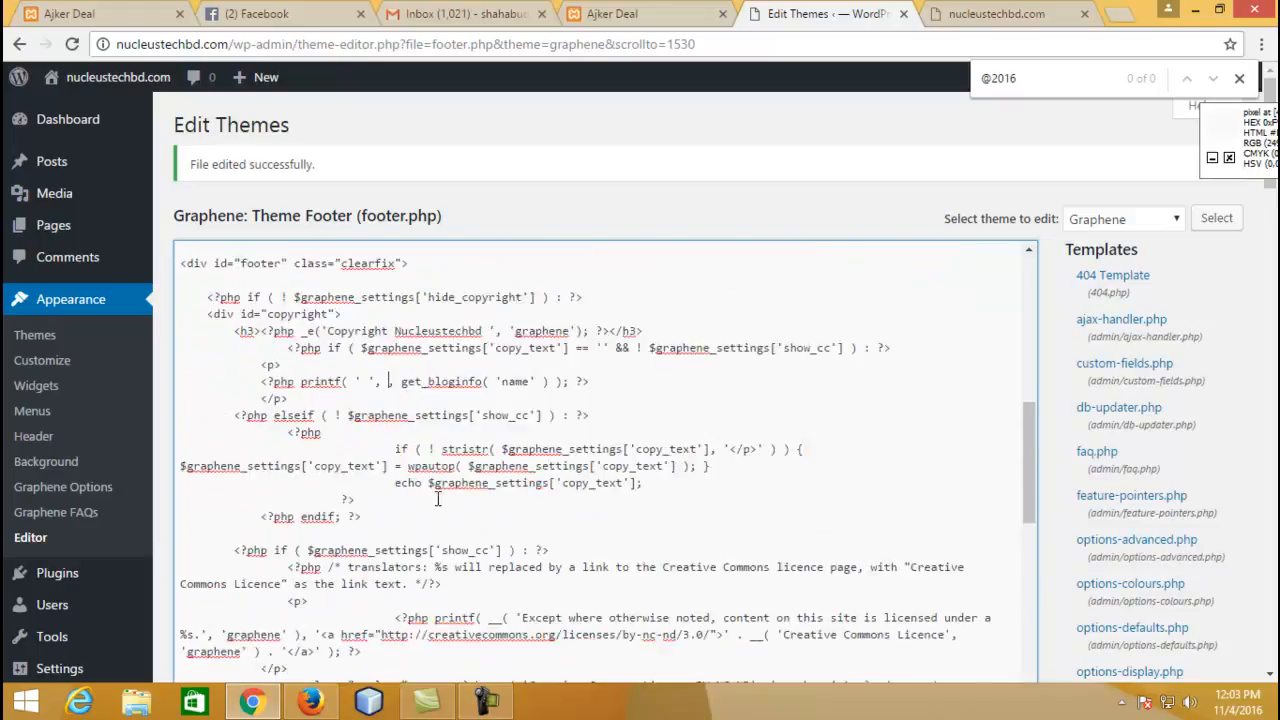
scroll(433, 487, up, 10)
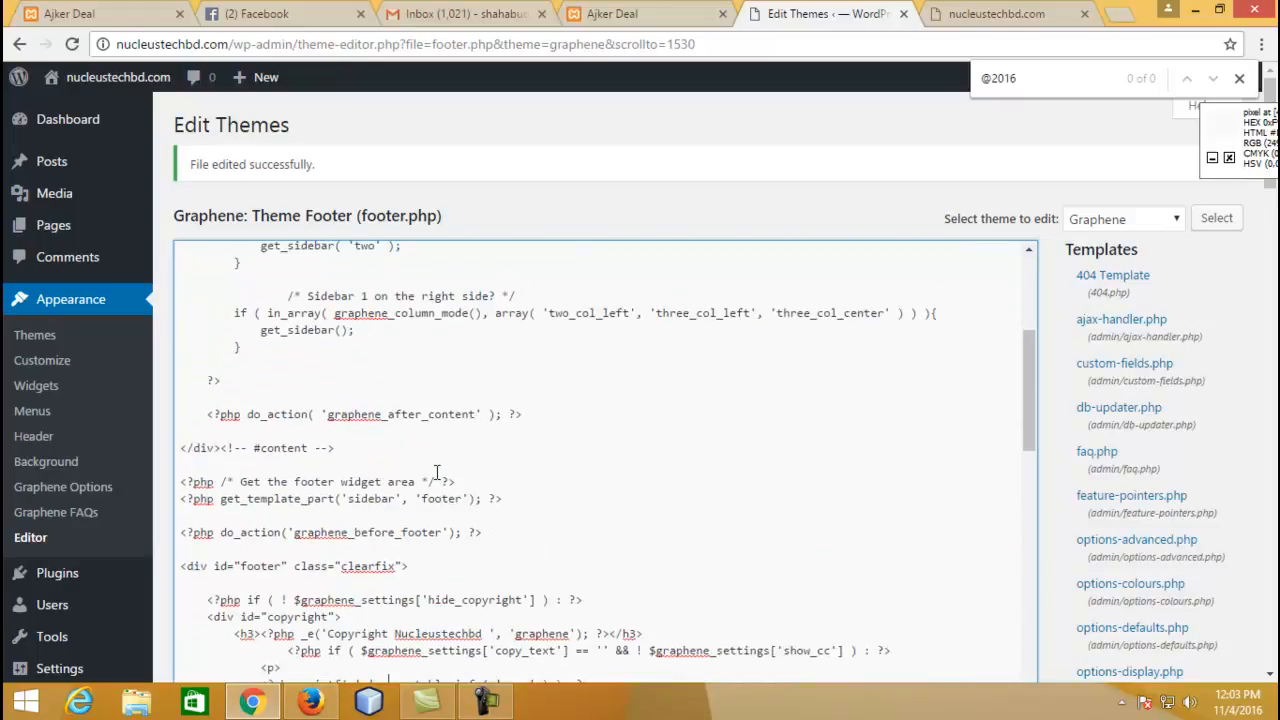
scroll(436, 471, down, 12)
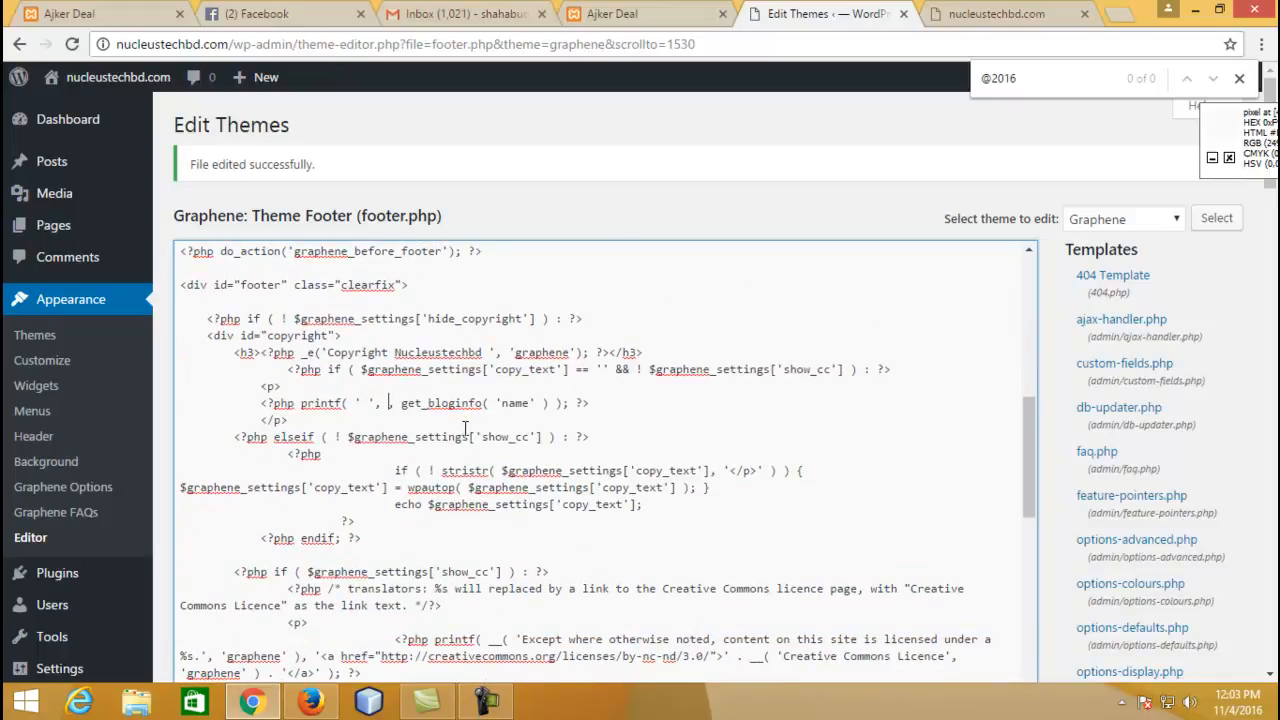
Step: Update footer.php with the edited copyright code and reload the live site to check the bottom of the page
scroll(459, 434, down, 15)
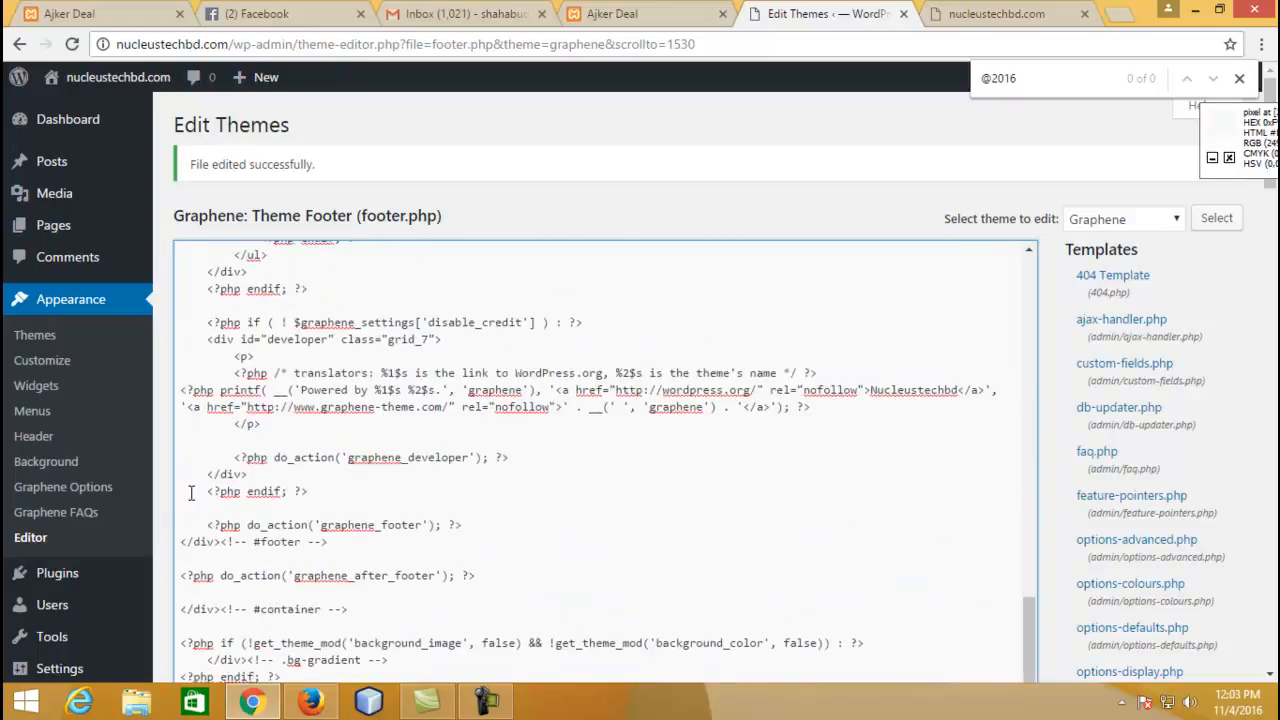
click(210, 363)
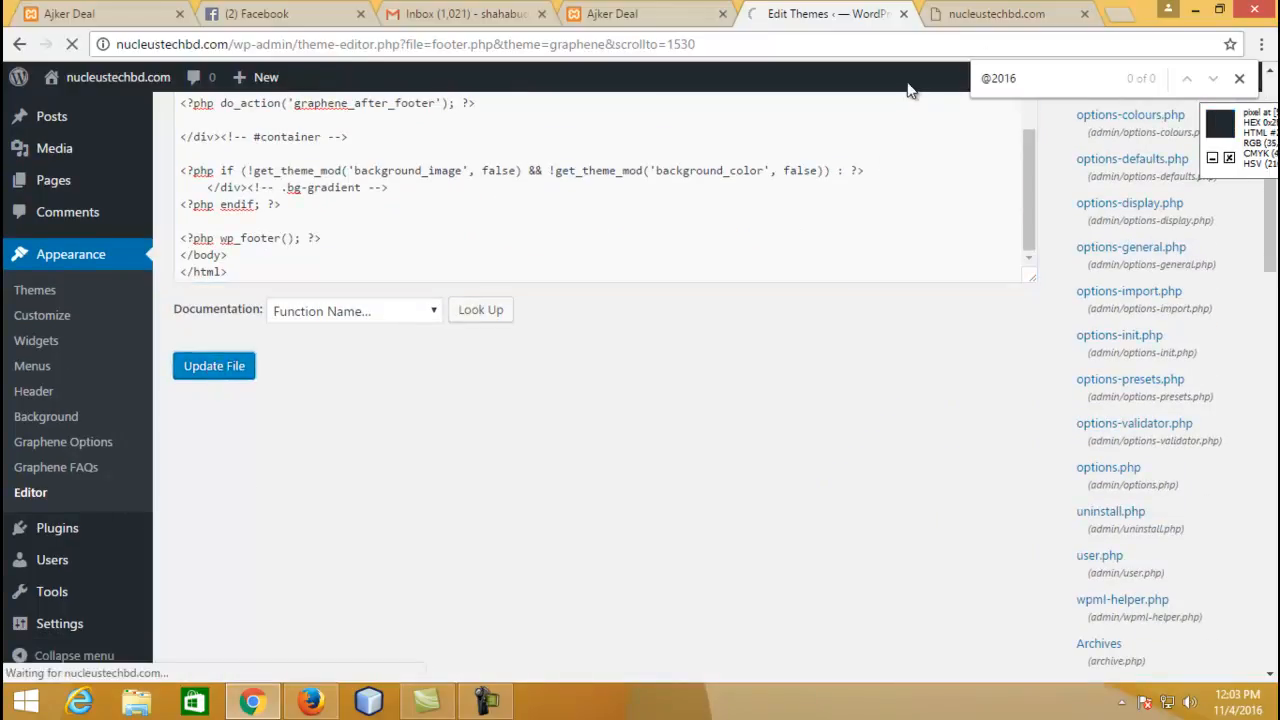
click(1000, 14)
key(F5)
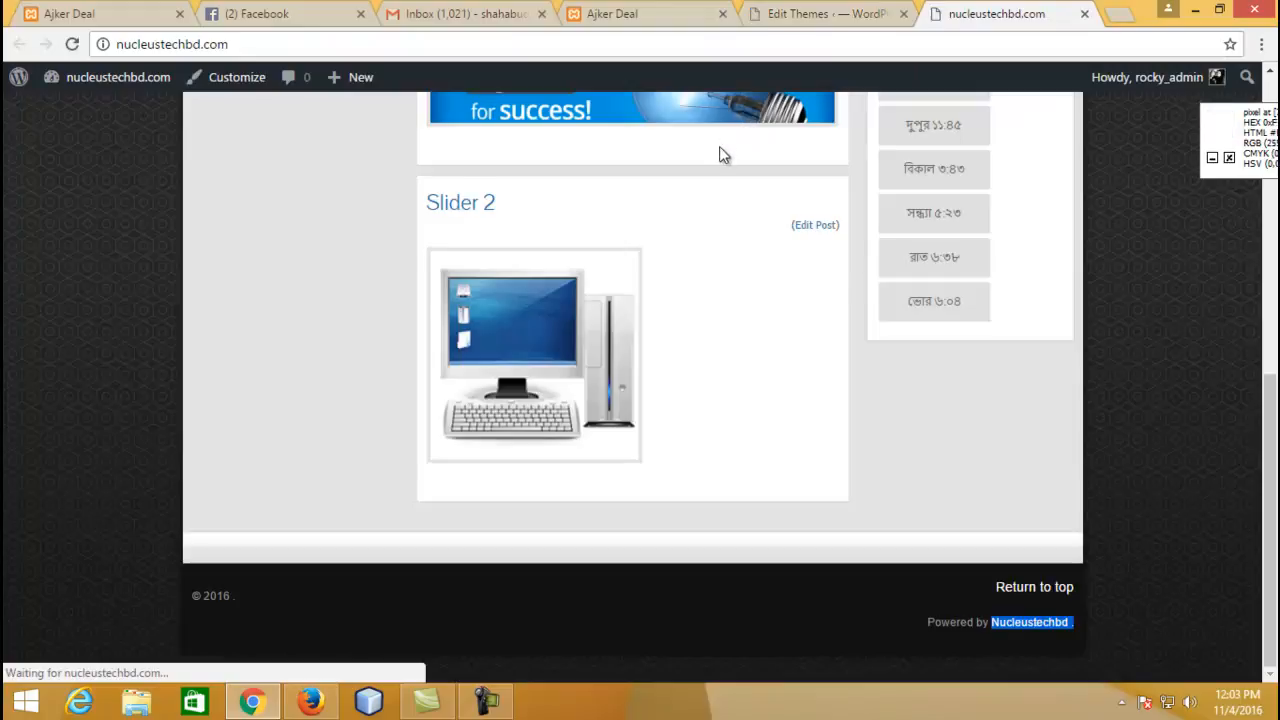
scroll(632, 387, up, 6)
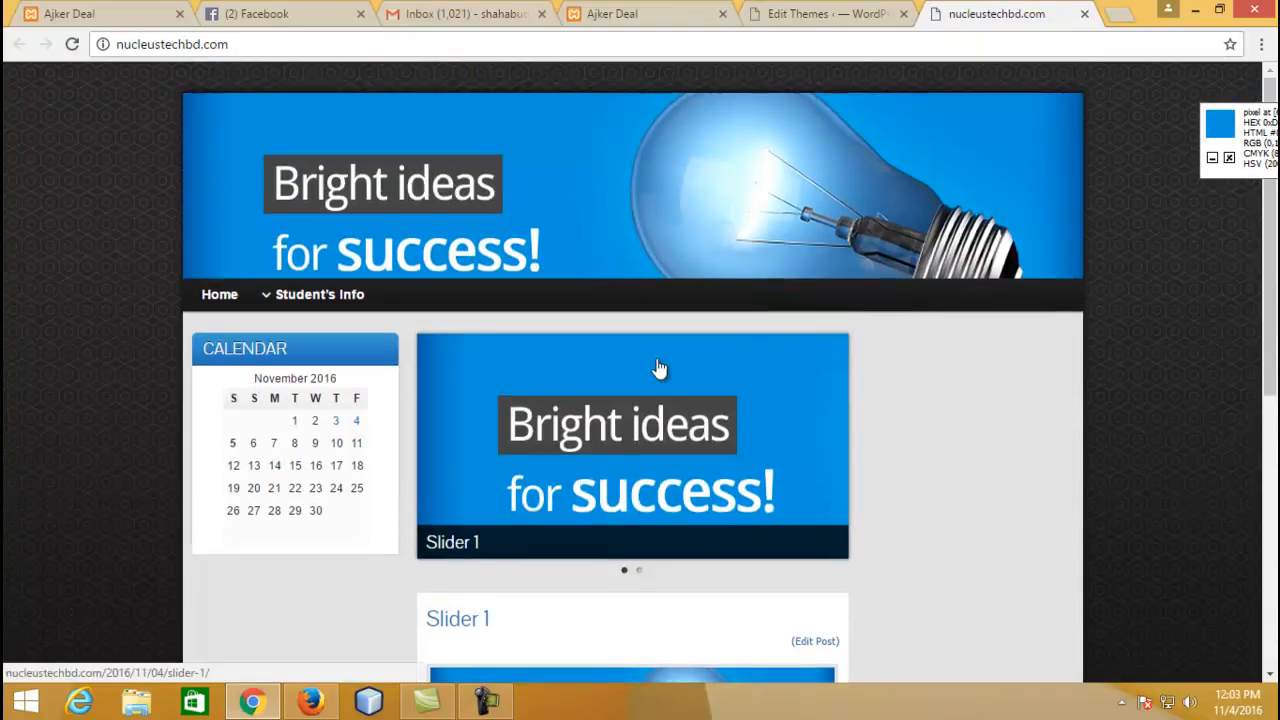
scroll(840, 379, down, 5)
scroll(875, 390, down, 1)
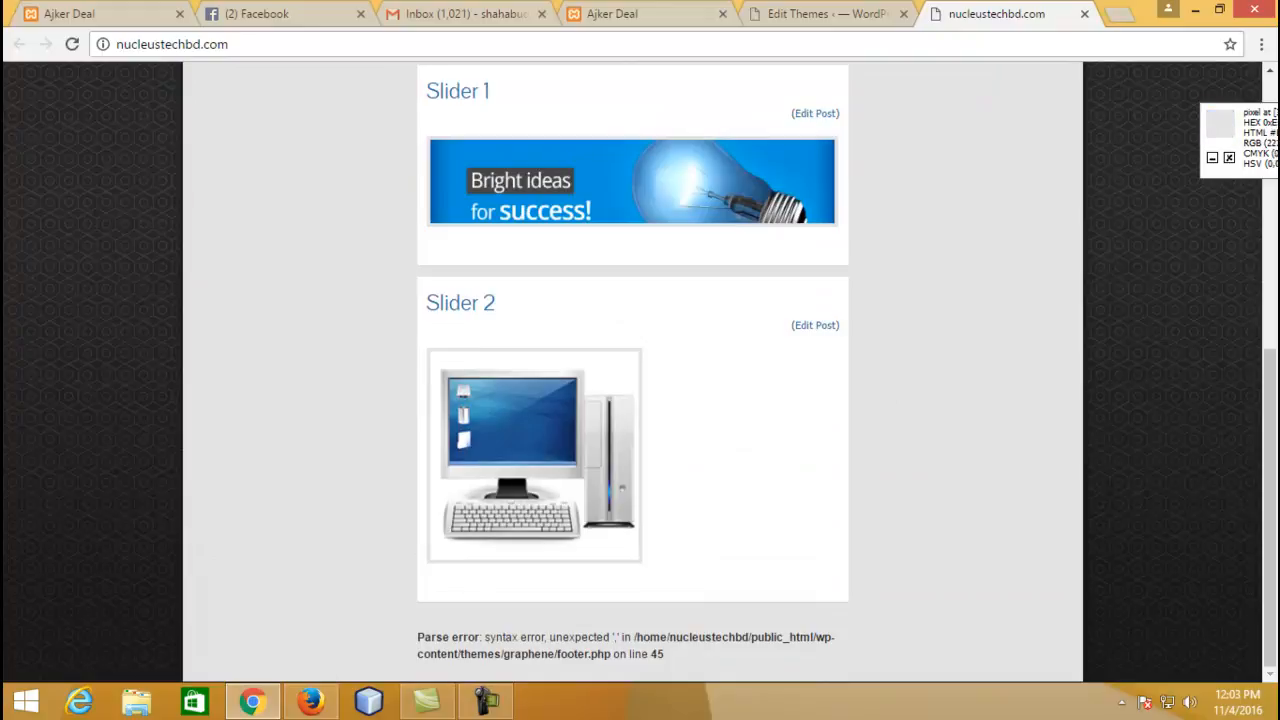
Step: Open wordpress.org in a new browser tab, recheck the footer.php code, and go to the WordPress theme directory
click(830, 14)
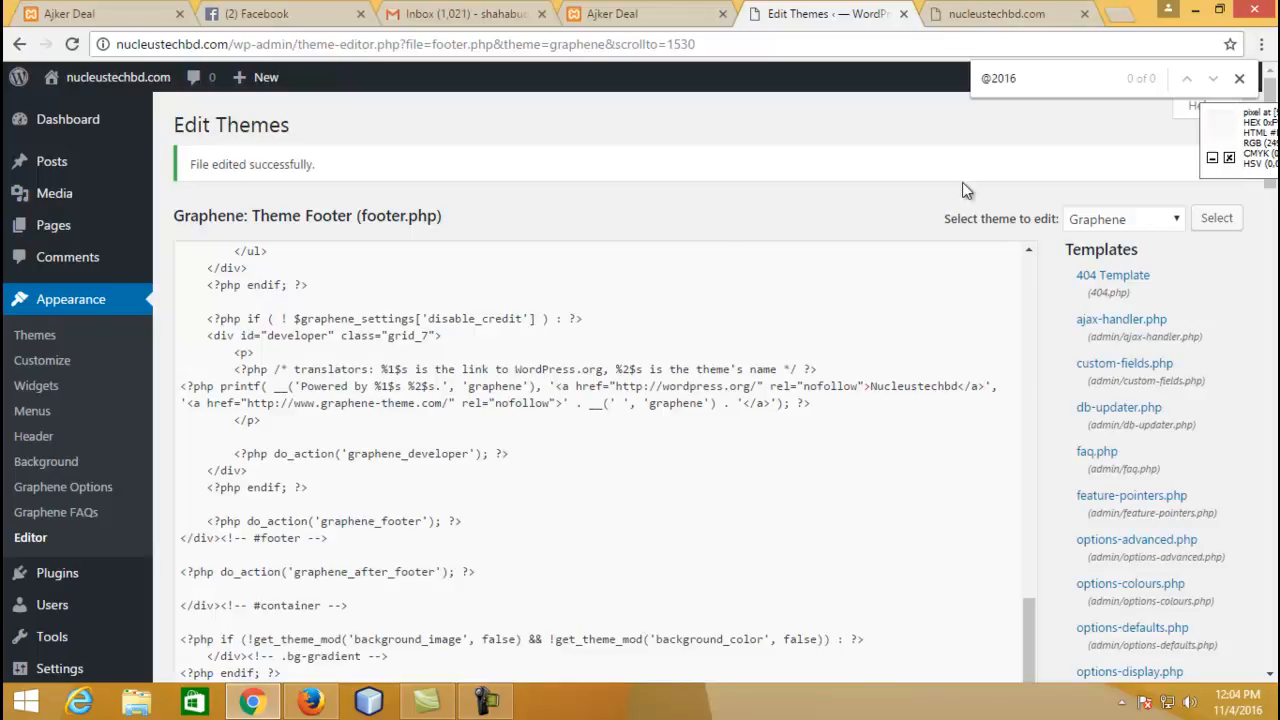
click(1120, 13)
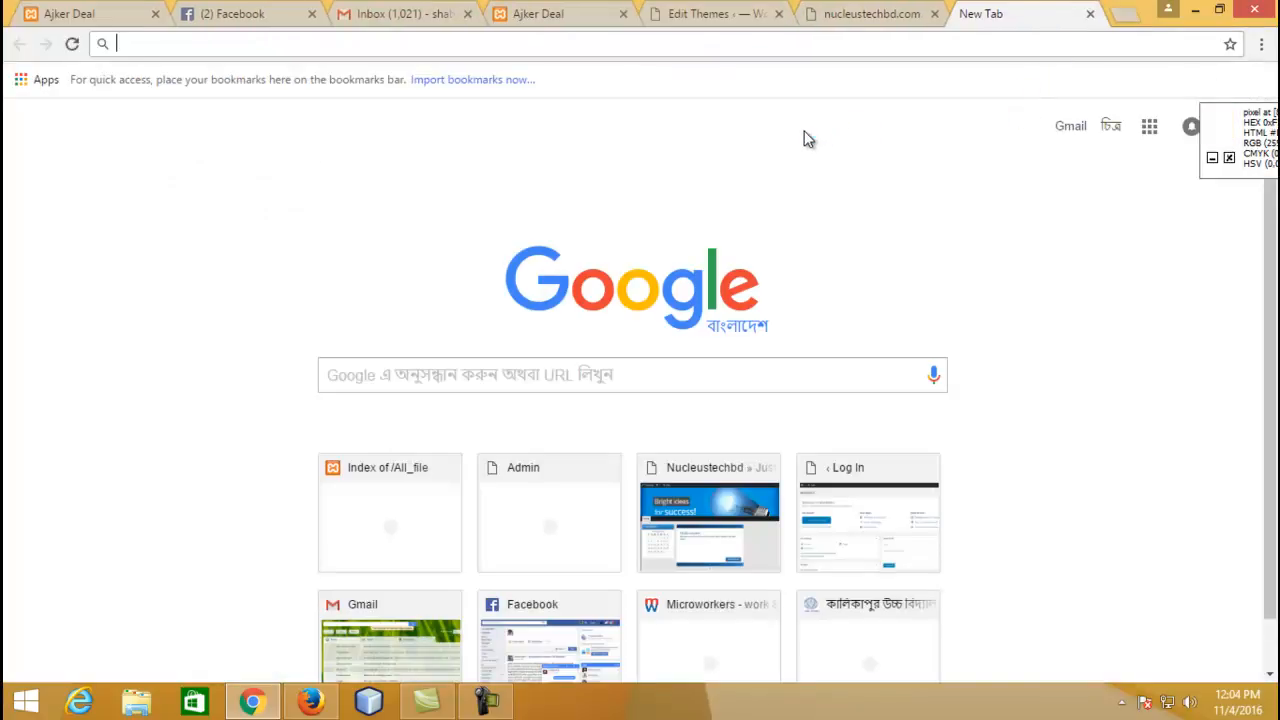
text(wor)
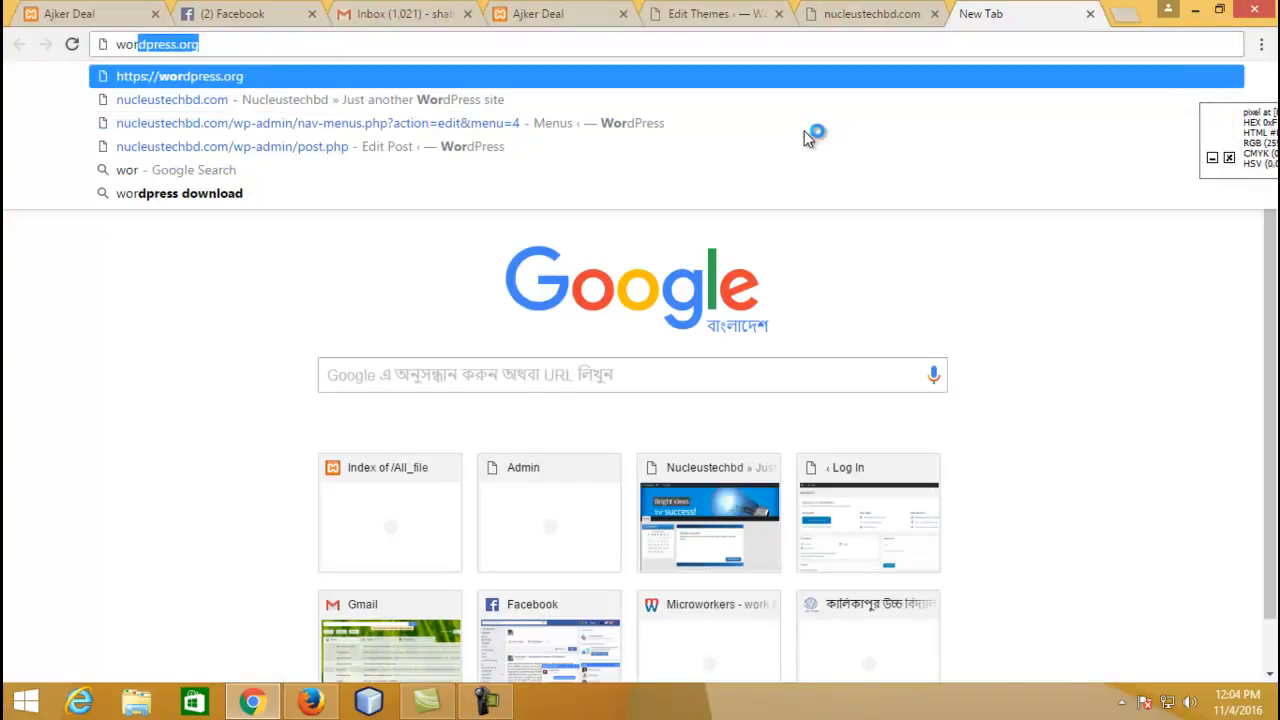
key(Return)
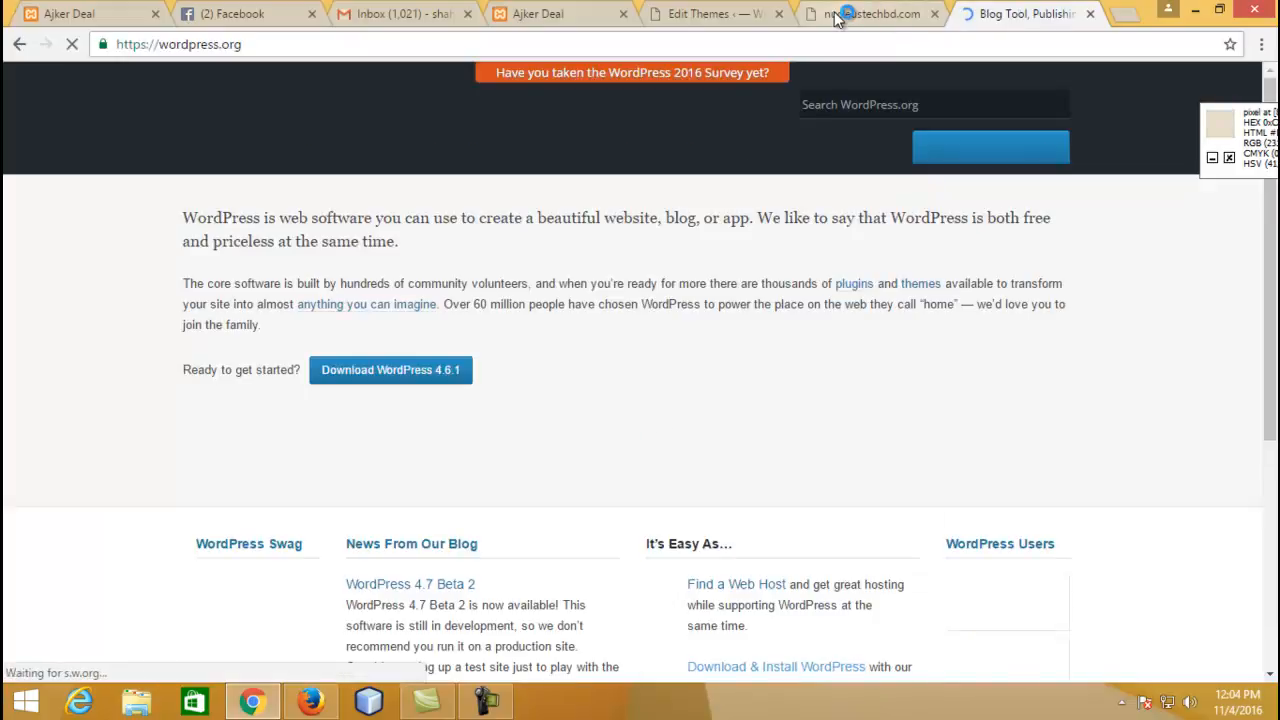
click(870, 14)
click(718, 18)
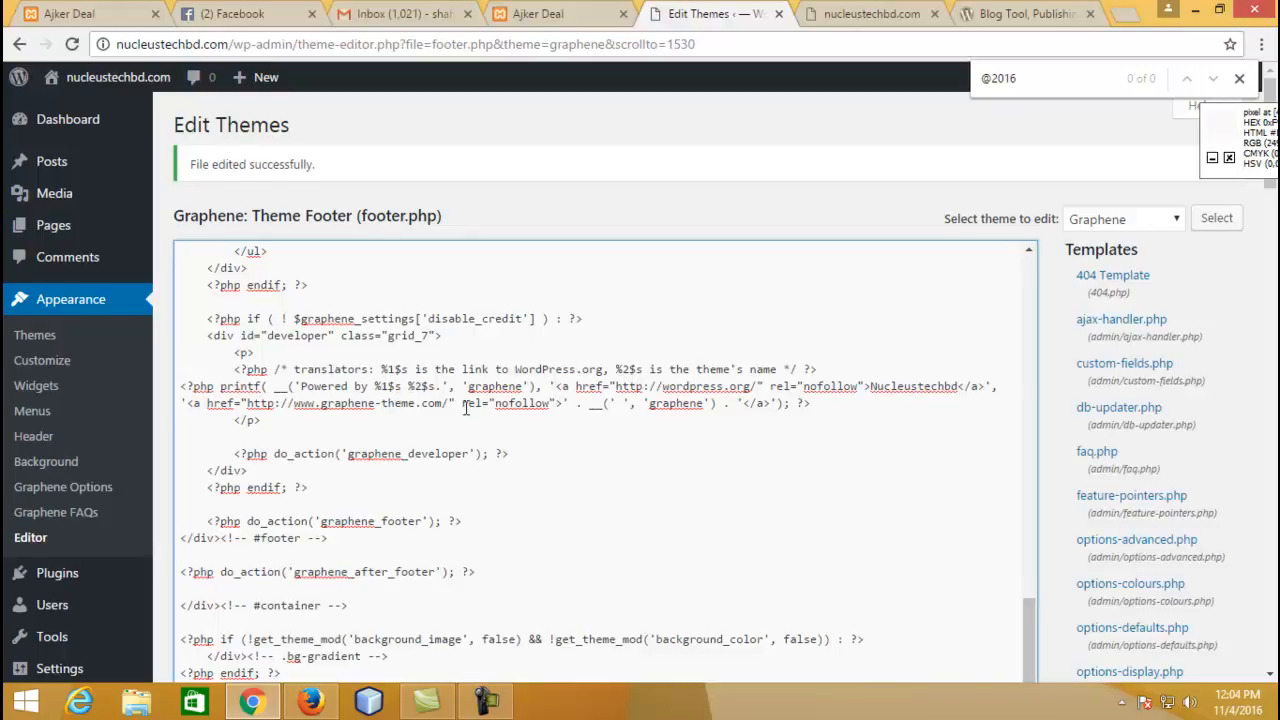
scroll(465, 408, down, 3)
click(995, 14)
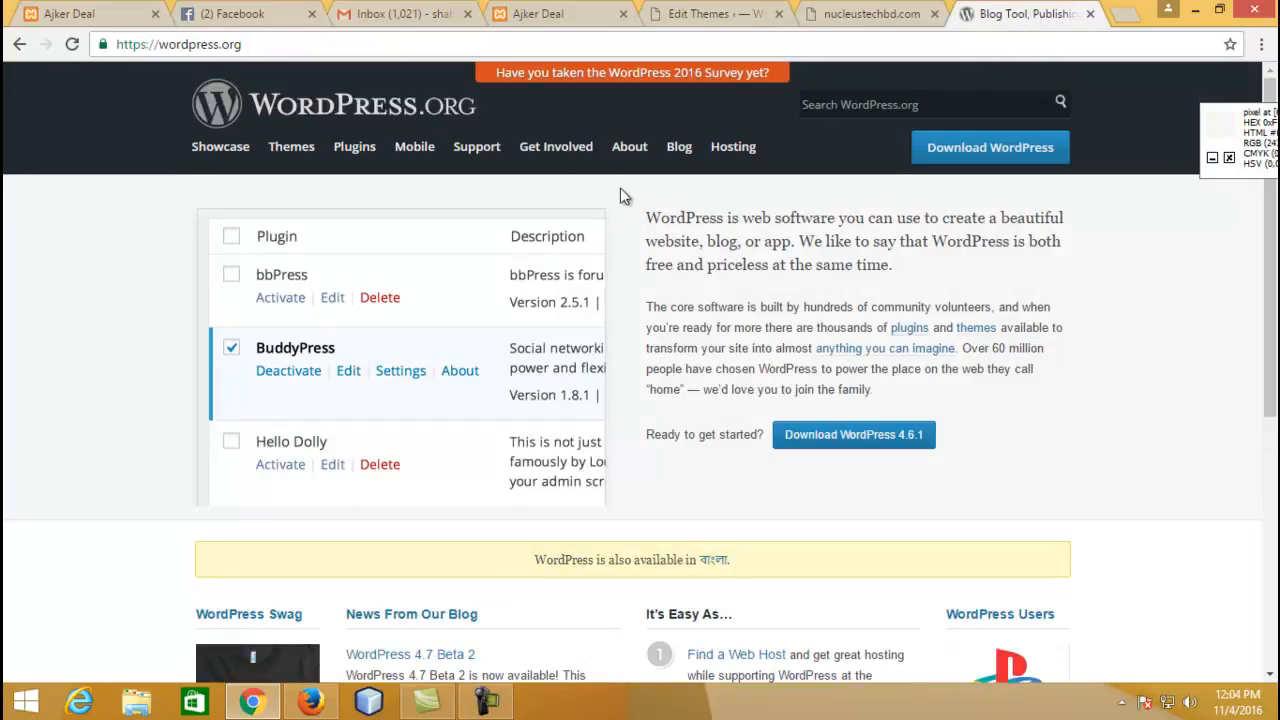
click(300, 152)
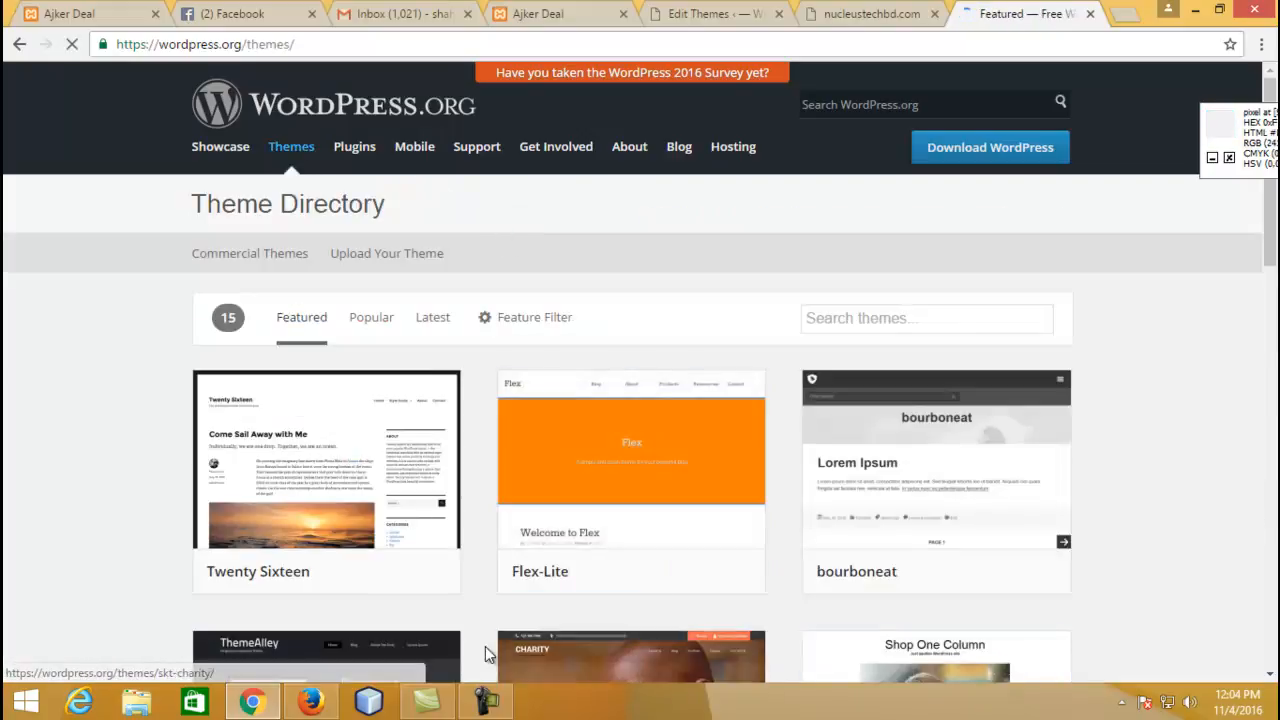
click(487, 702)
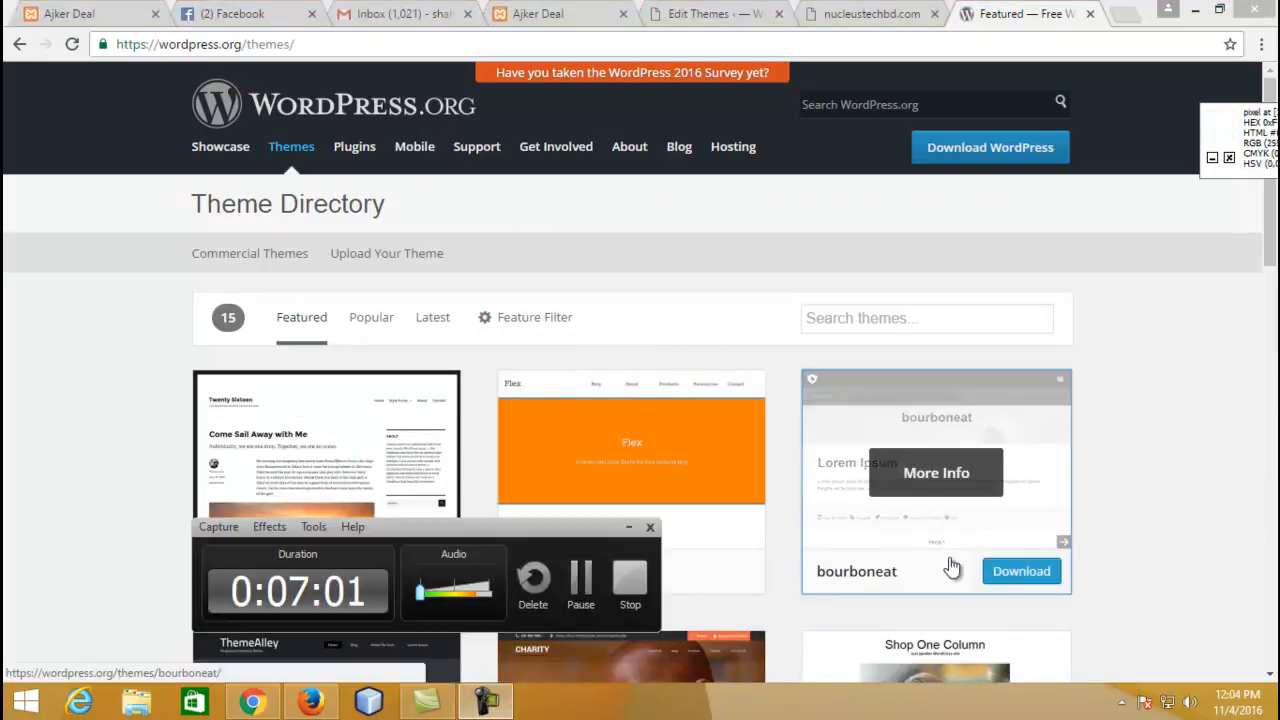
click(585, 585)
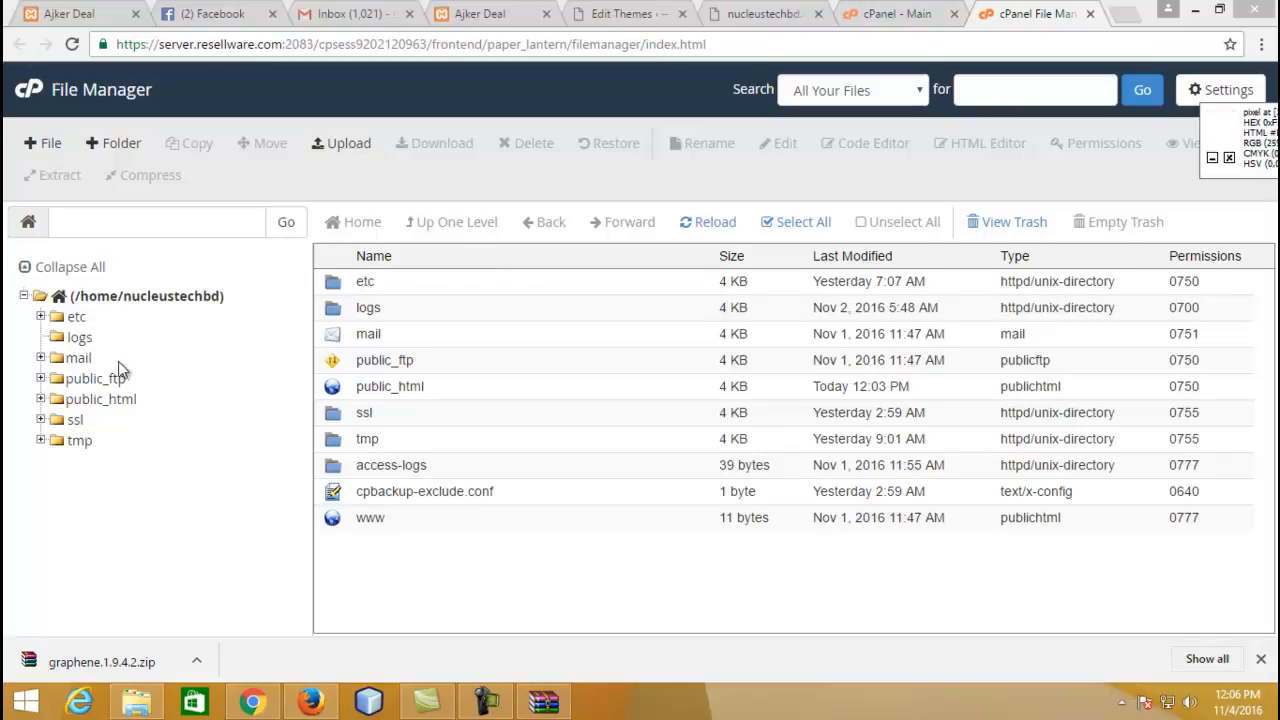
Step: Open the graphene theme folder under public_html/wp-content/themes in the hosting file manager and go to the listed theme files
click(90, 402)
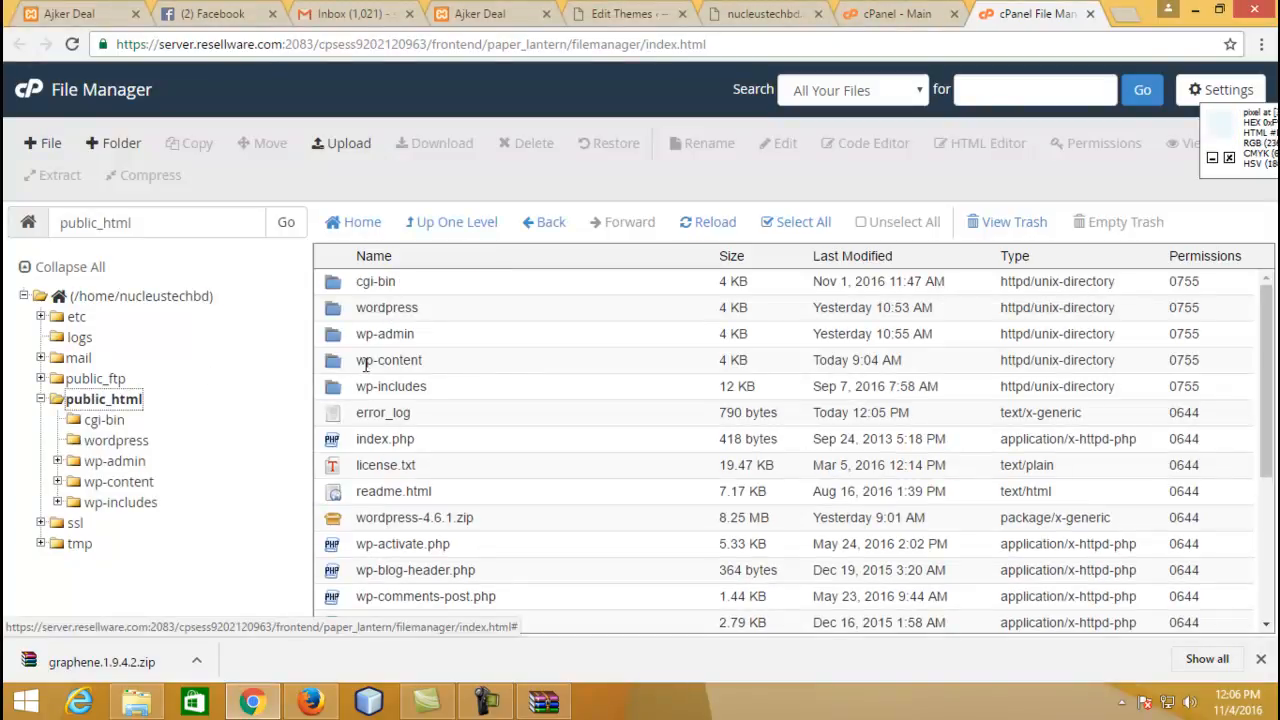
click(323, 336)
double_click(334, 338)
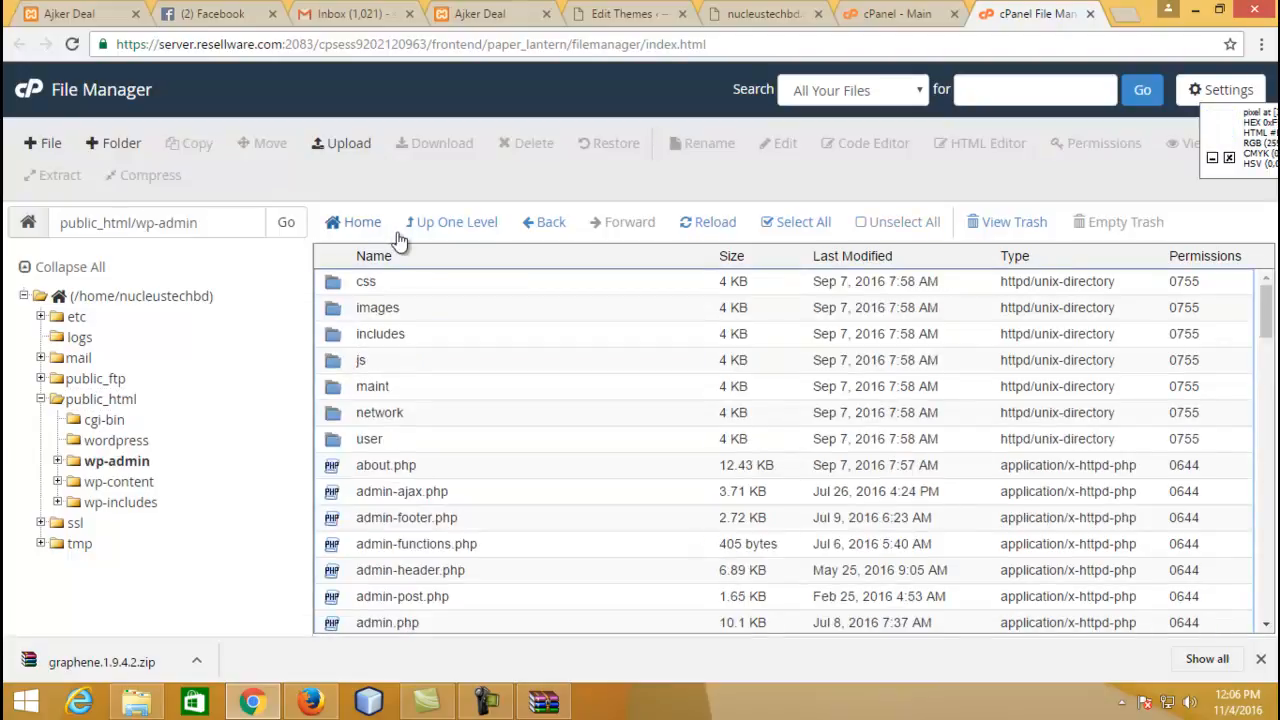
click(556, 226)
double_click(333, 361)
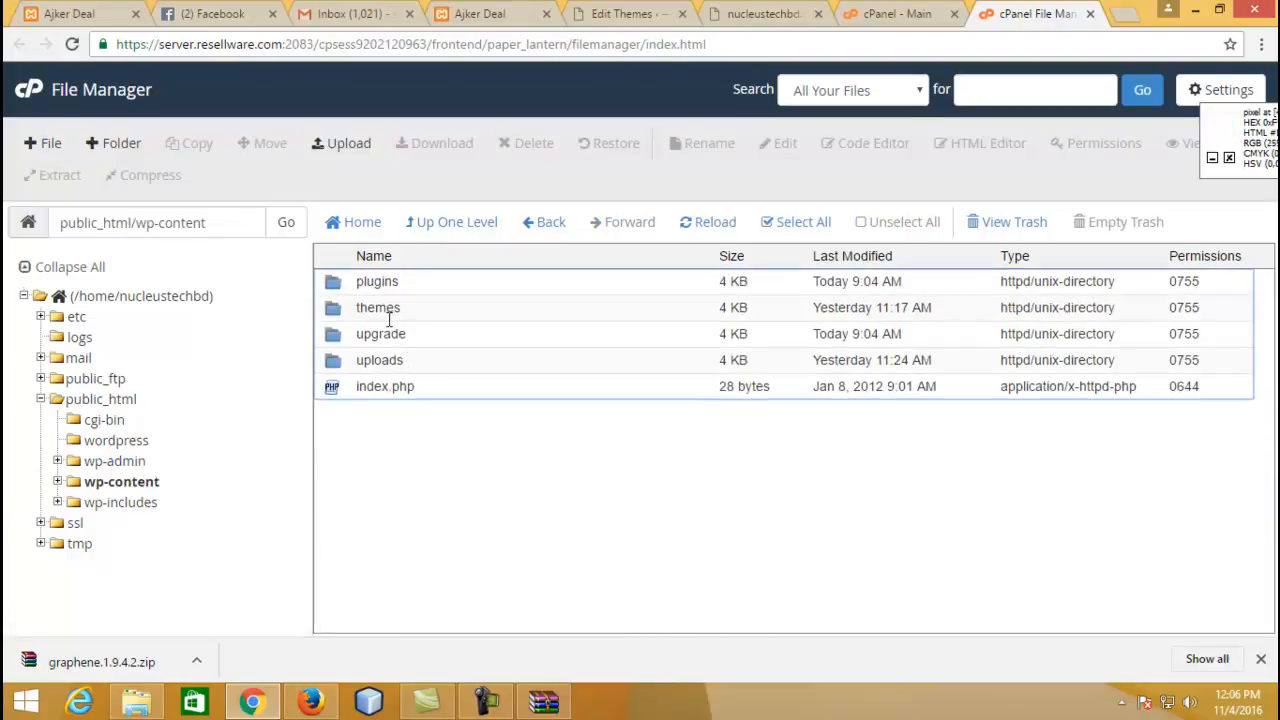
double_click(348, 310)
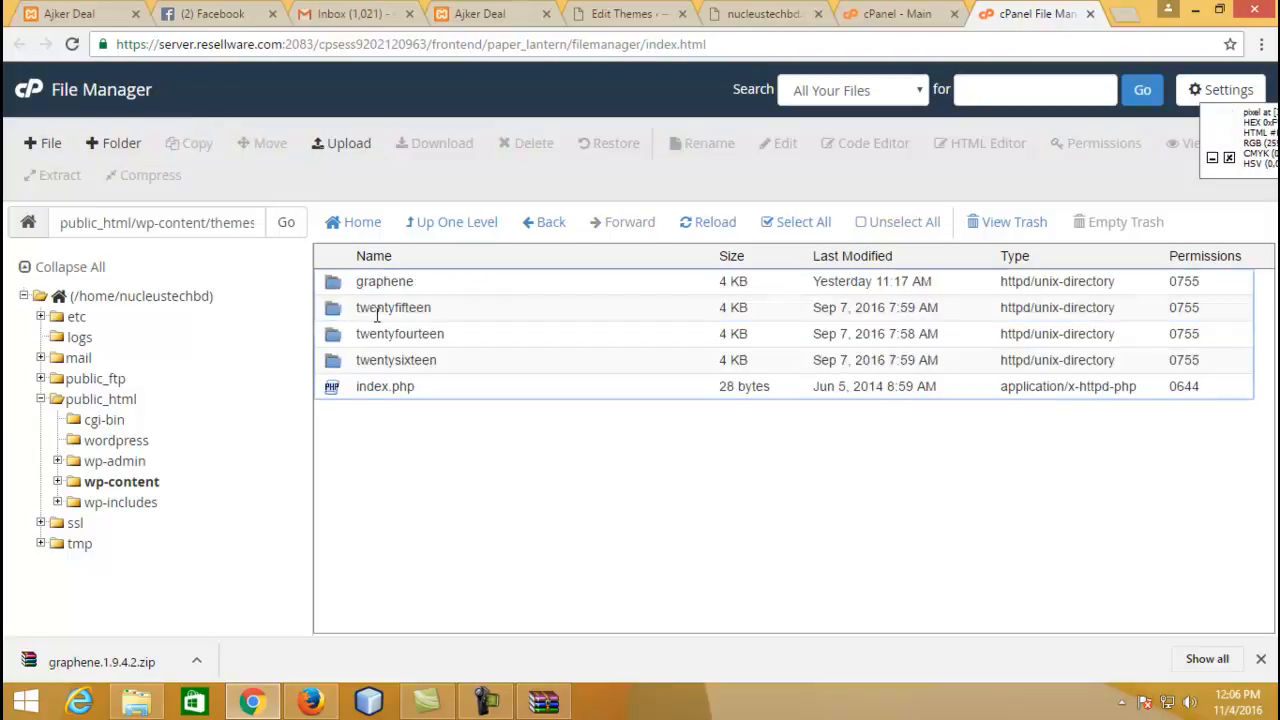
double_click(335, 288)
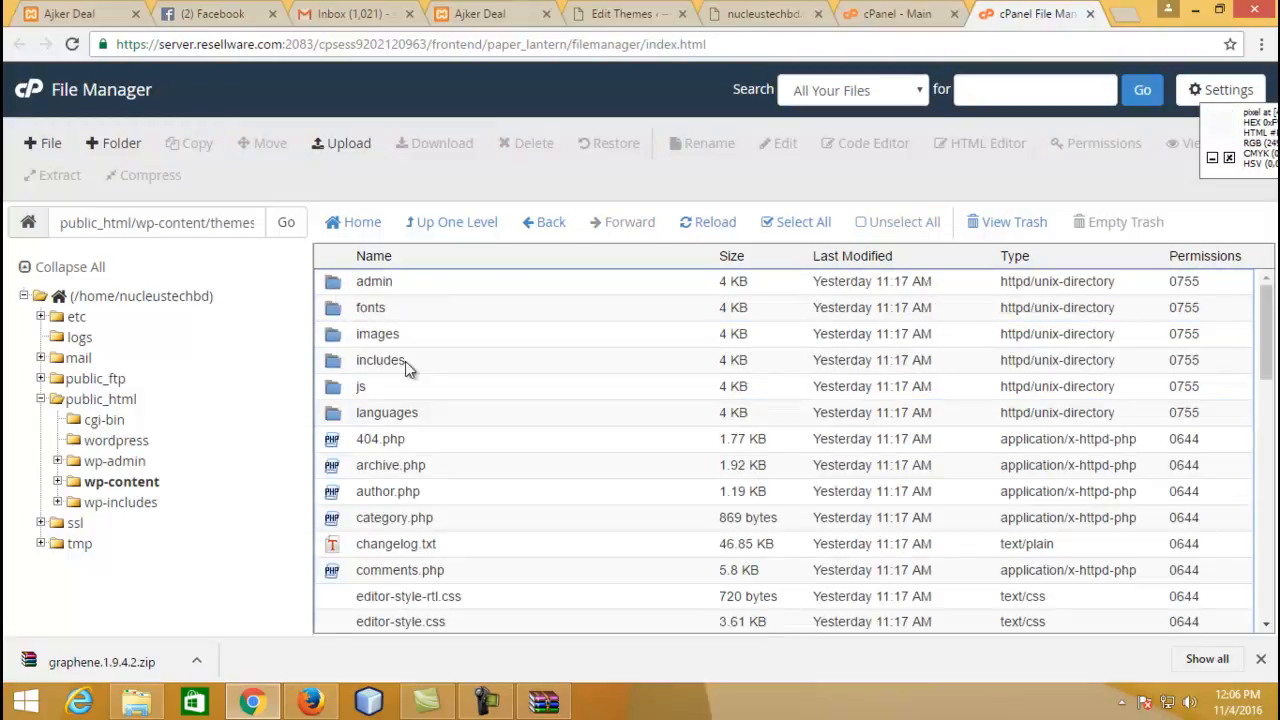
scroll(405, 520, down, 3)
click(395, 470)
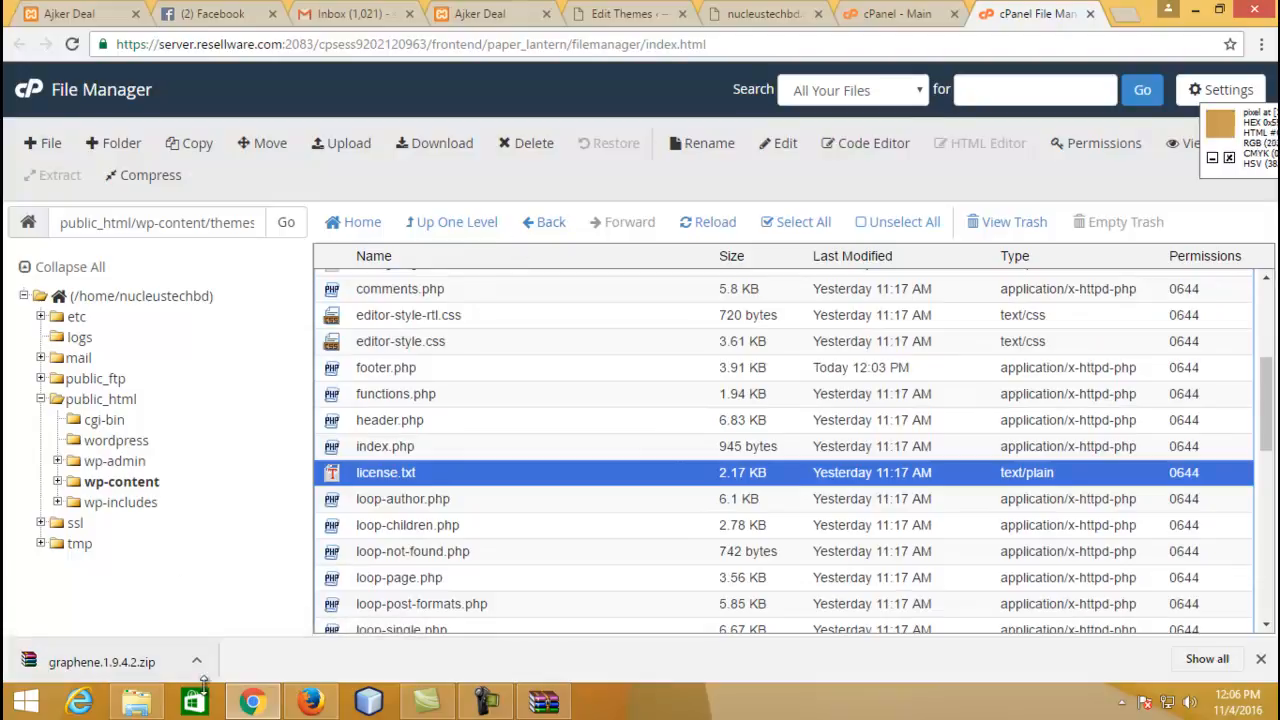
Step: Switch to File Explorer and extract the downloaded graphene.1.9.4.2 archive into its own folder in Downloads
click(137, 700)
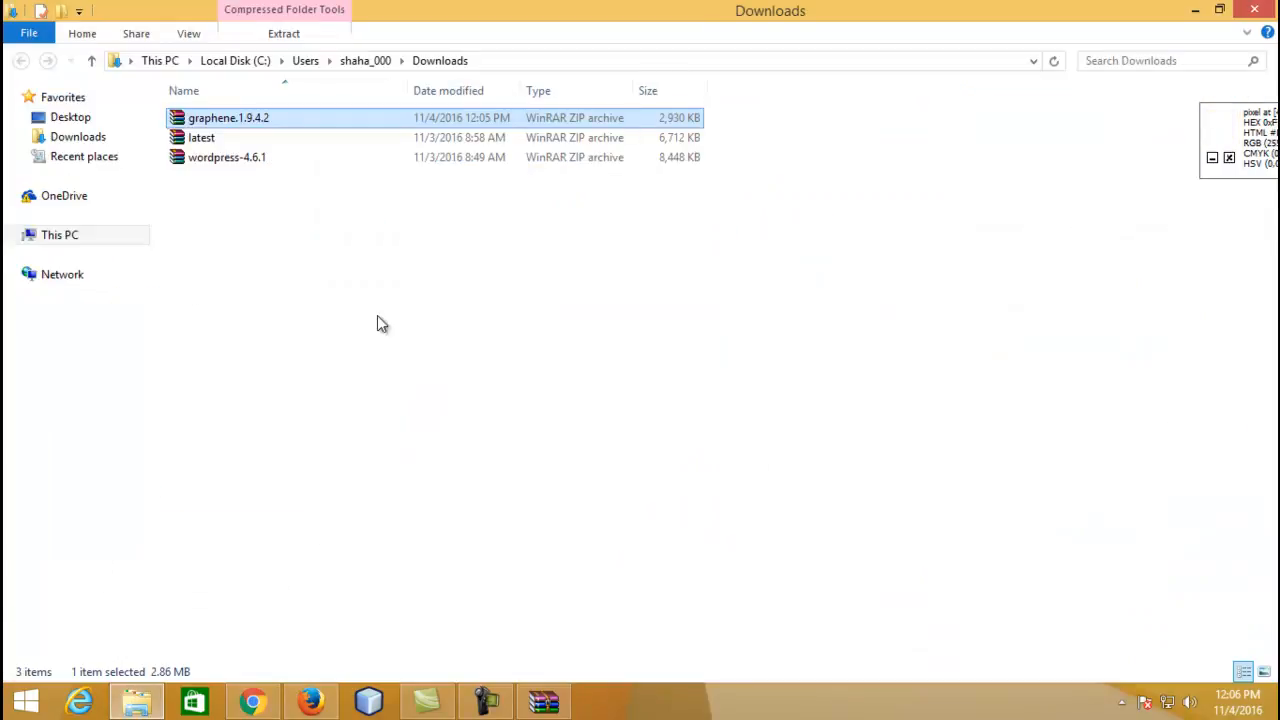
right_click(307, 119)
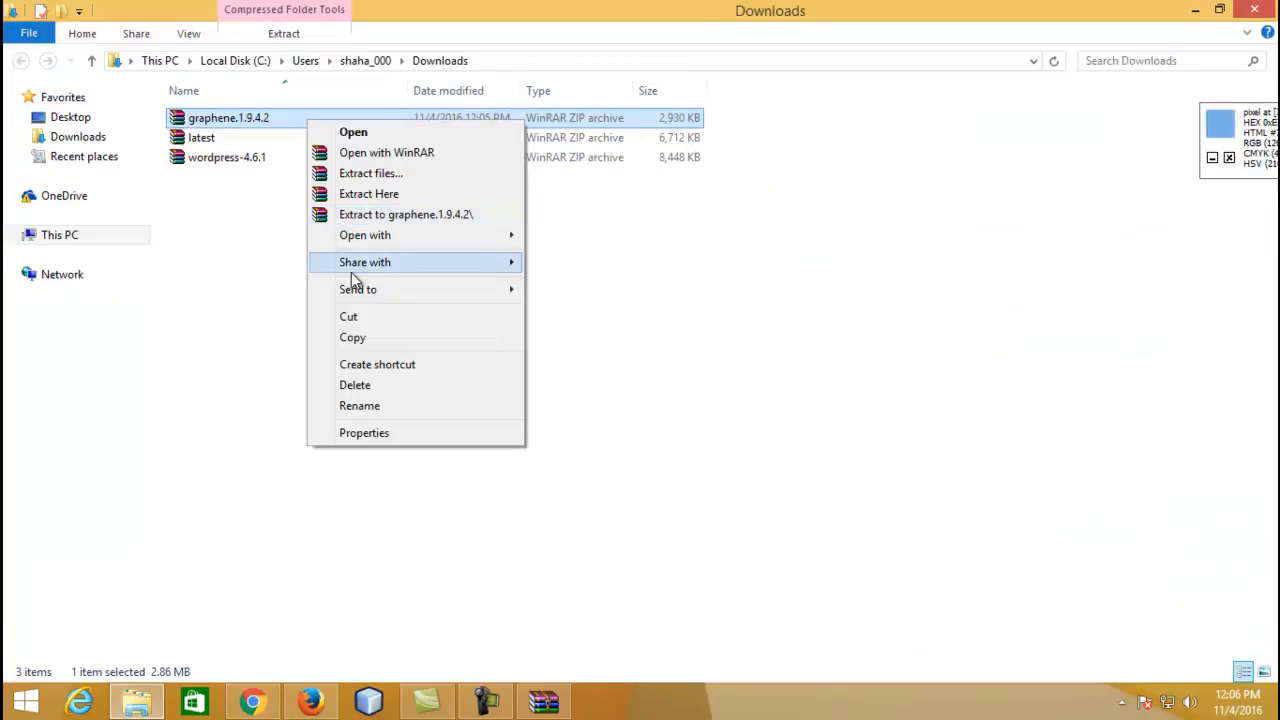
click(371, 174)
click(686, 541)
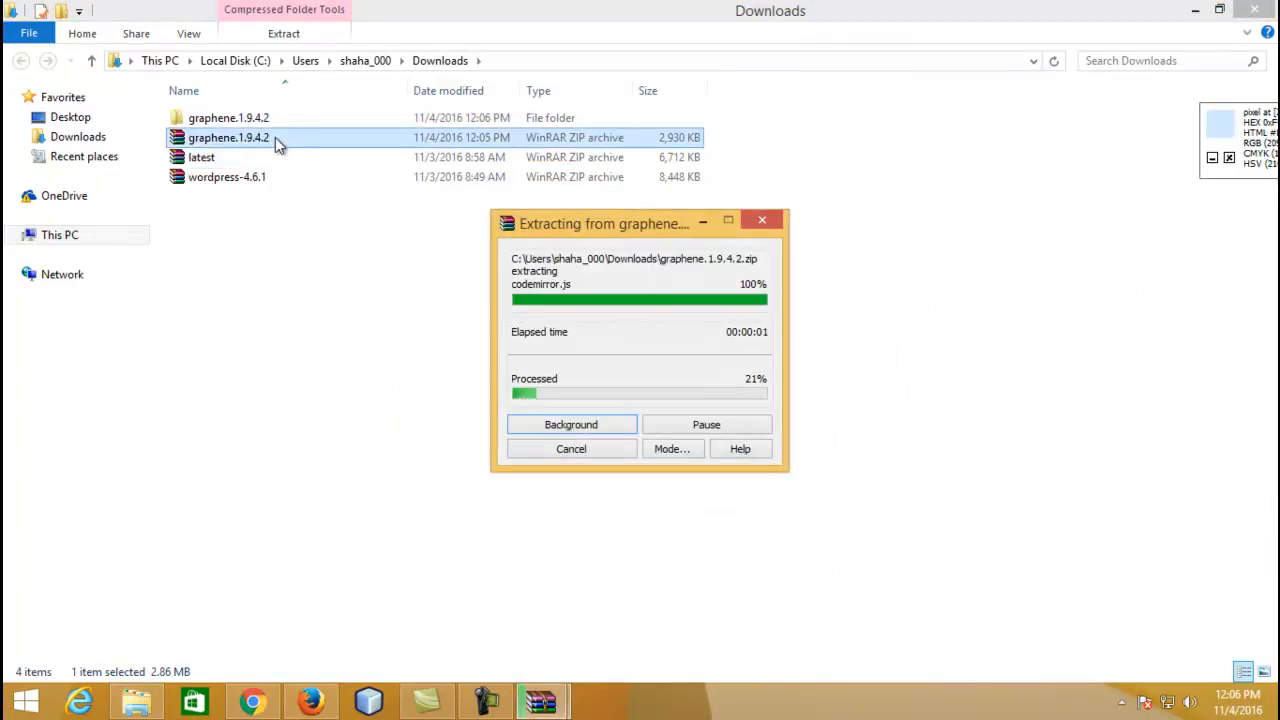
right_click(543, 702)
click(527, 650)
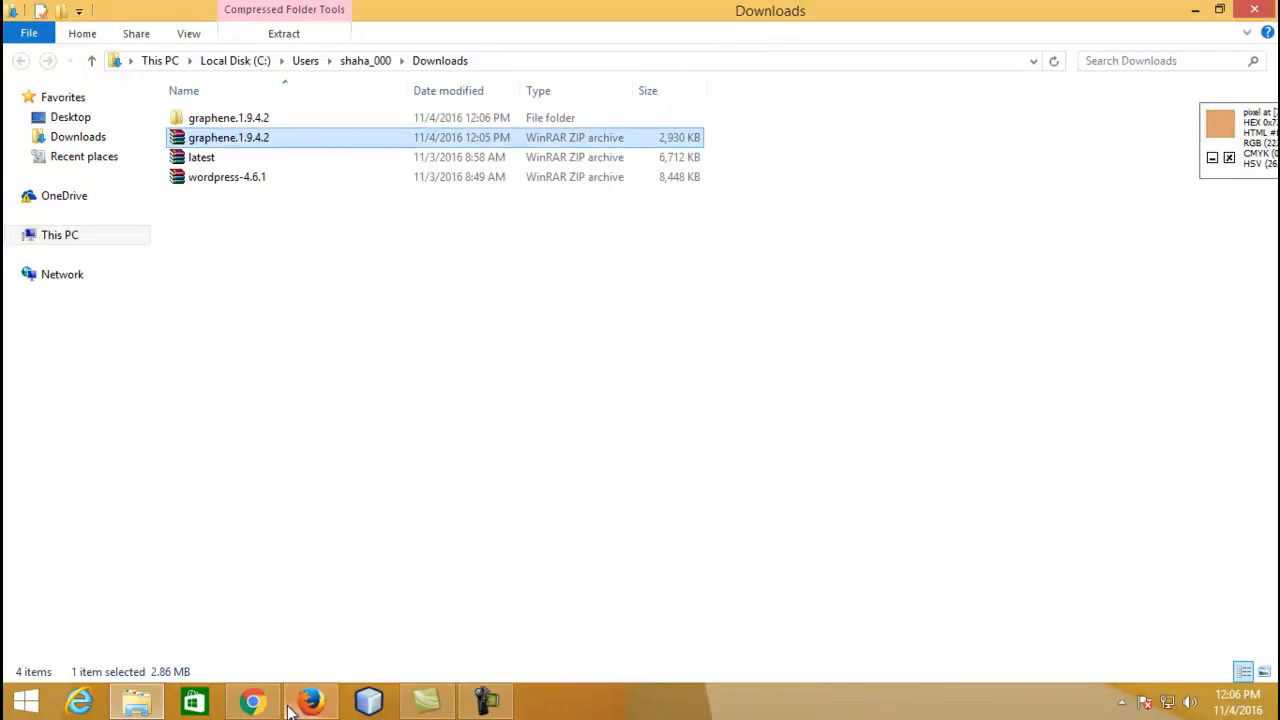
Step: Switch back to Chrome and search the graphene theme's file list for footer.php
click(252, 702)
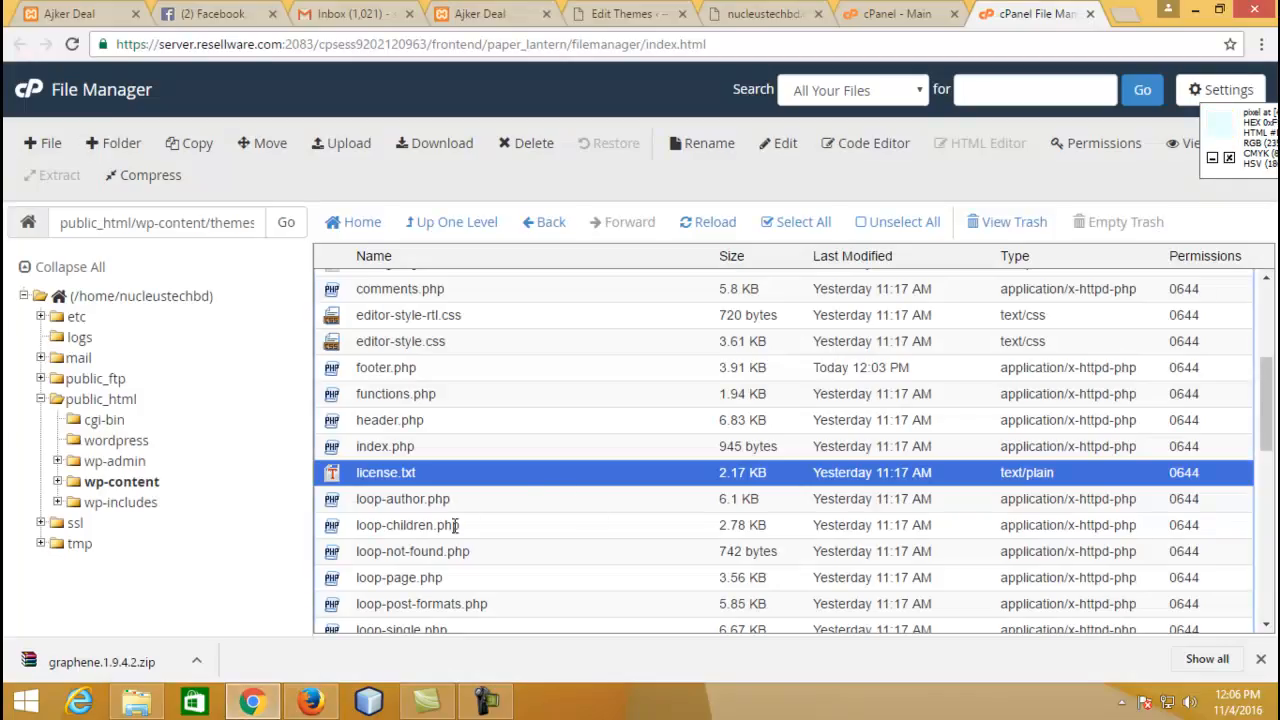
key(ctrl+f)
text(f)
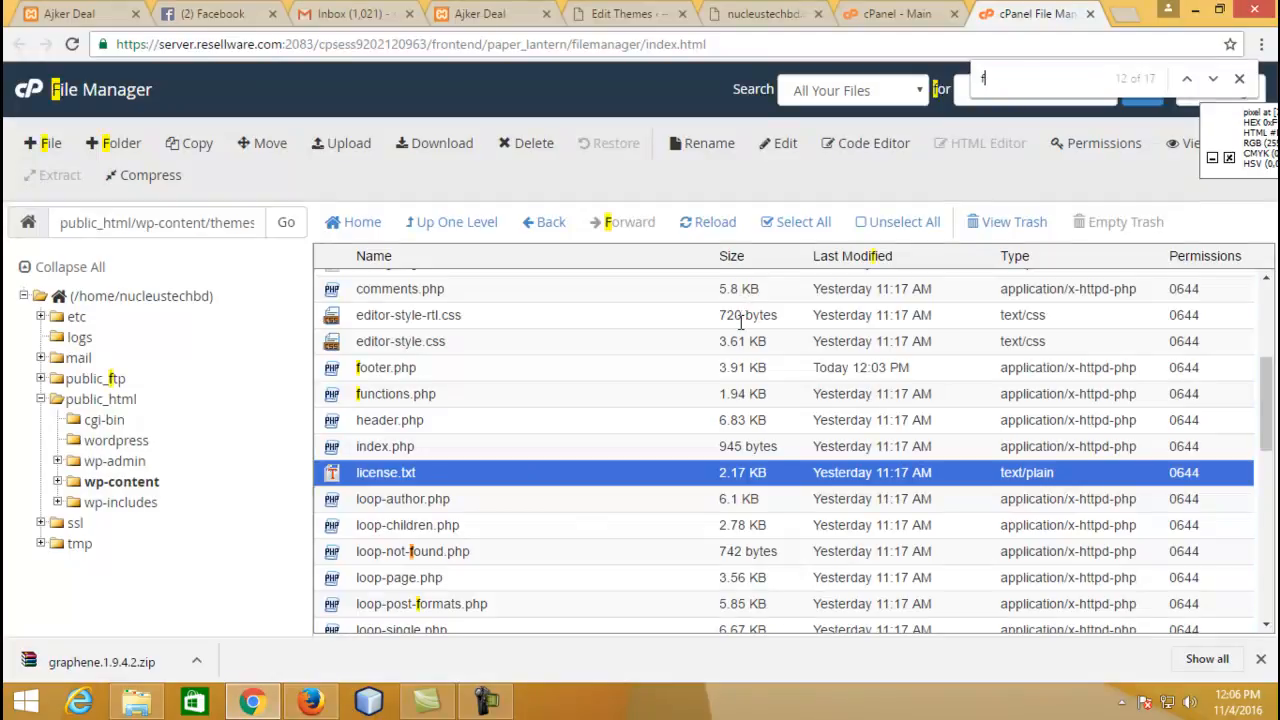
text(ooter)
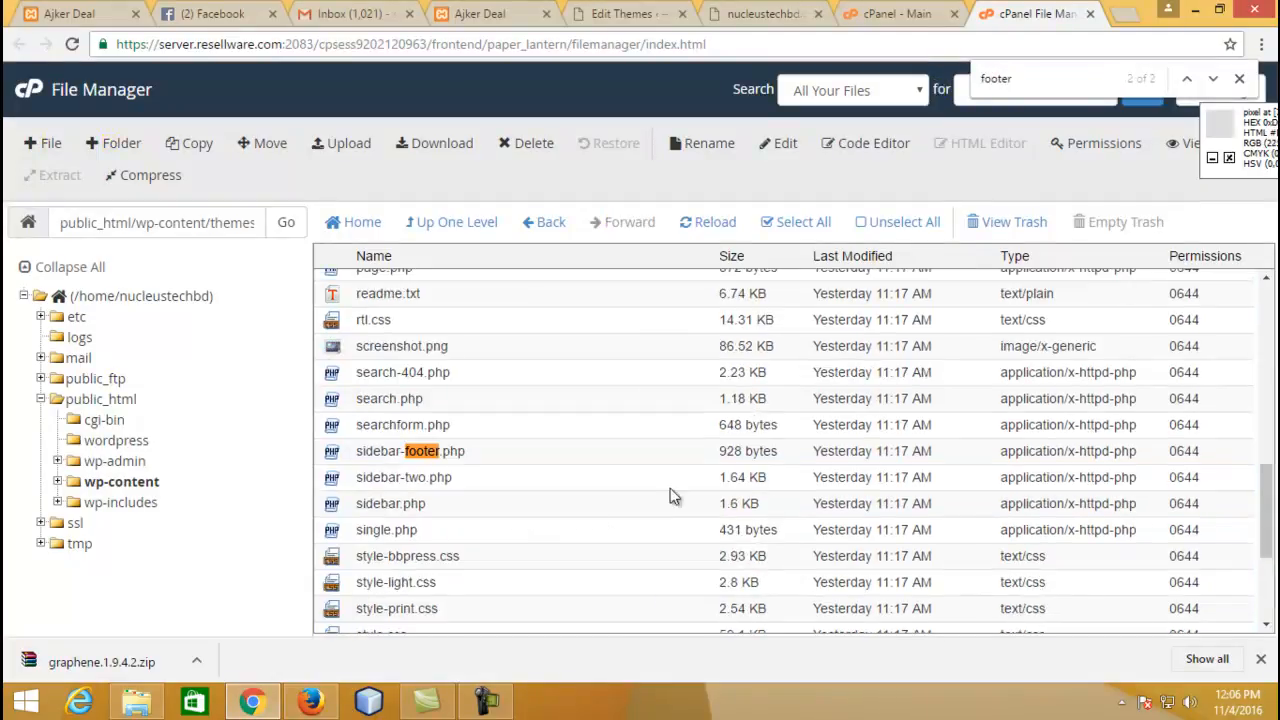
scroll(476, 575, down, 3)
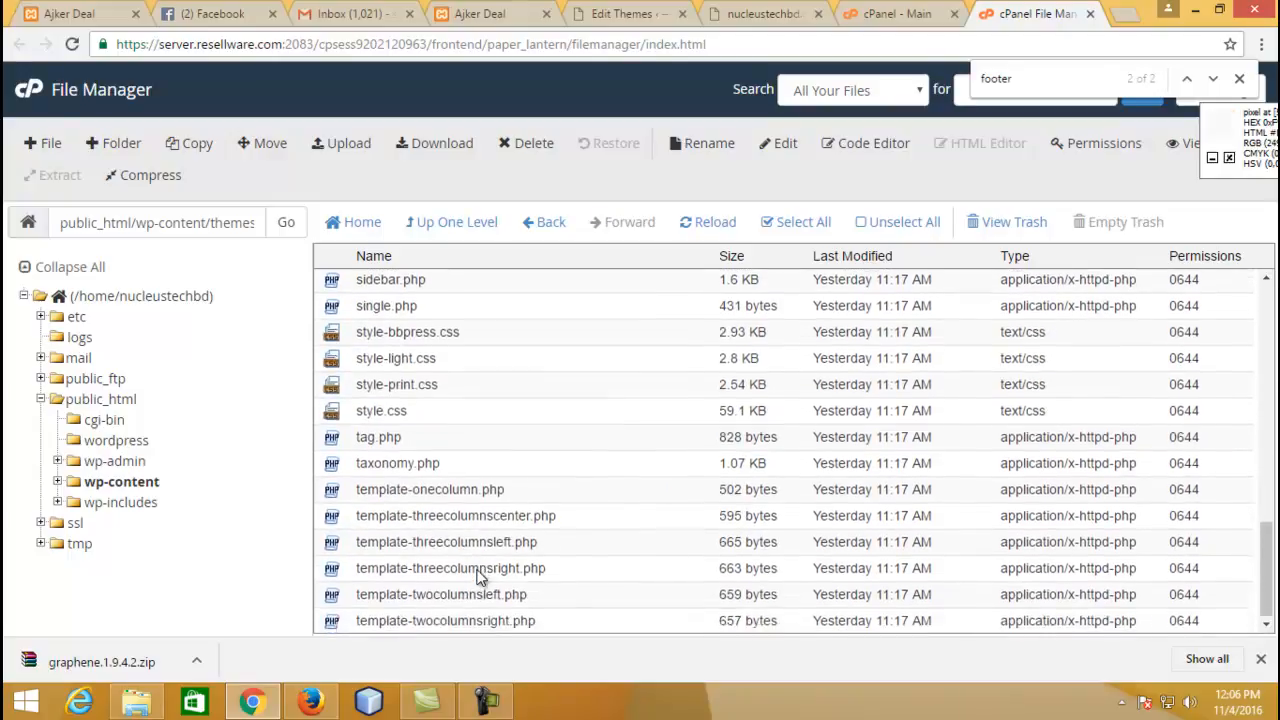
scroll(480, 580, up, 1)
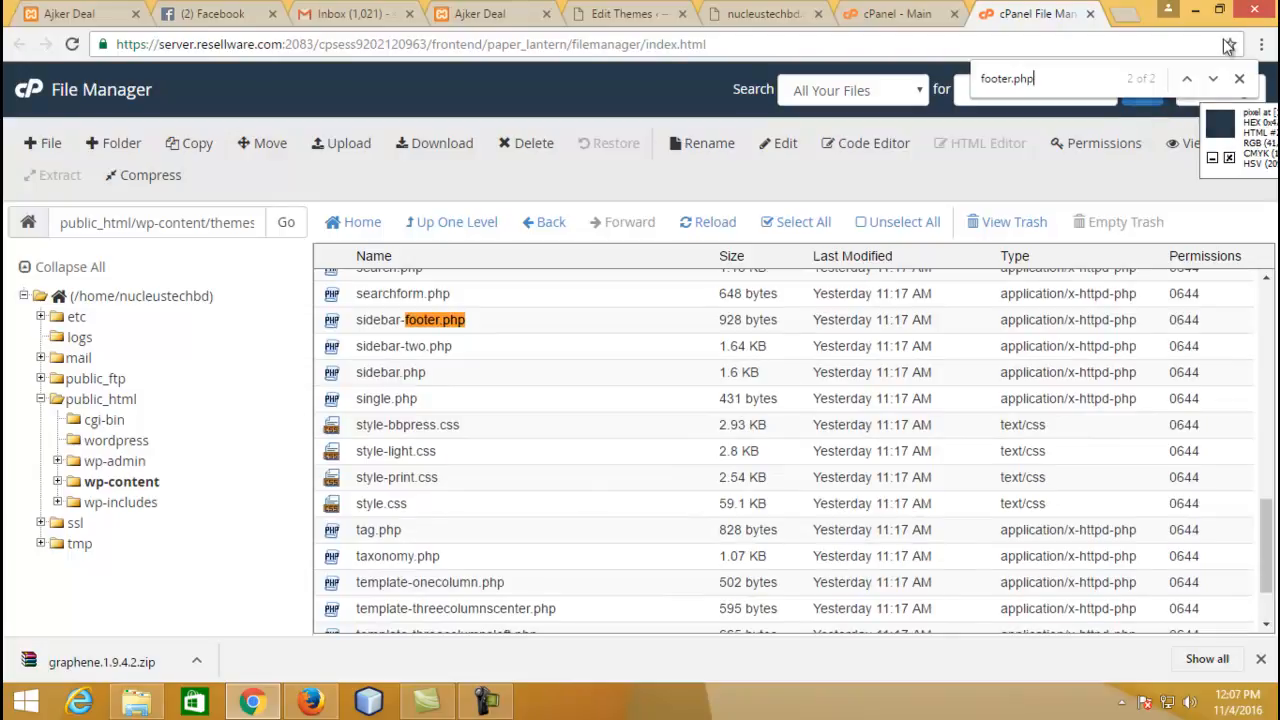
click(1187, 79)
click(1187, 79)
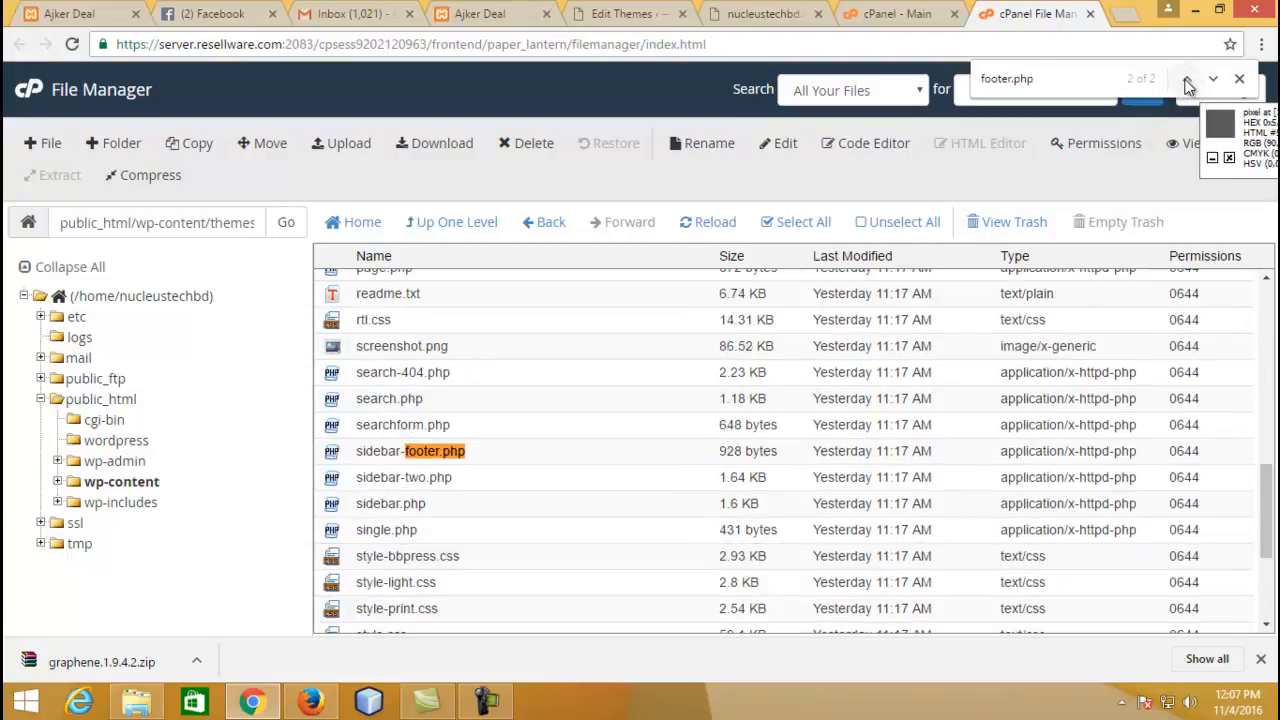
click(1187, 79)
click(1187, 79)
scroll(636, 408, down, 3)
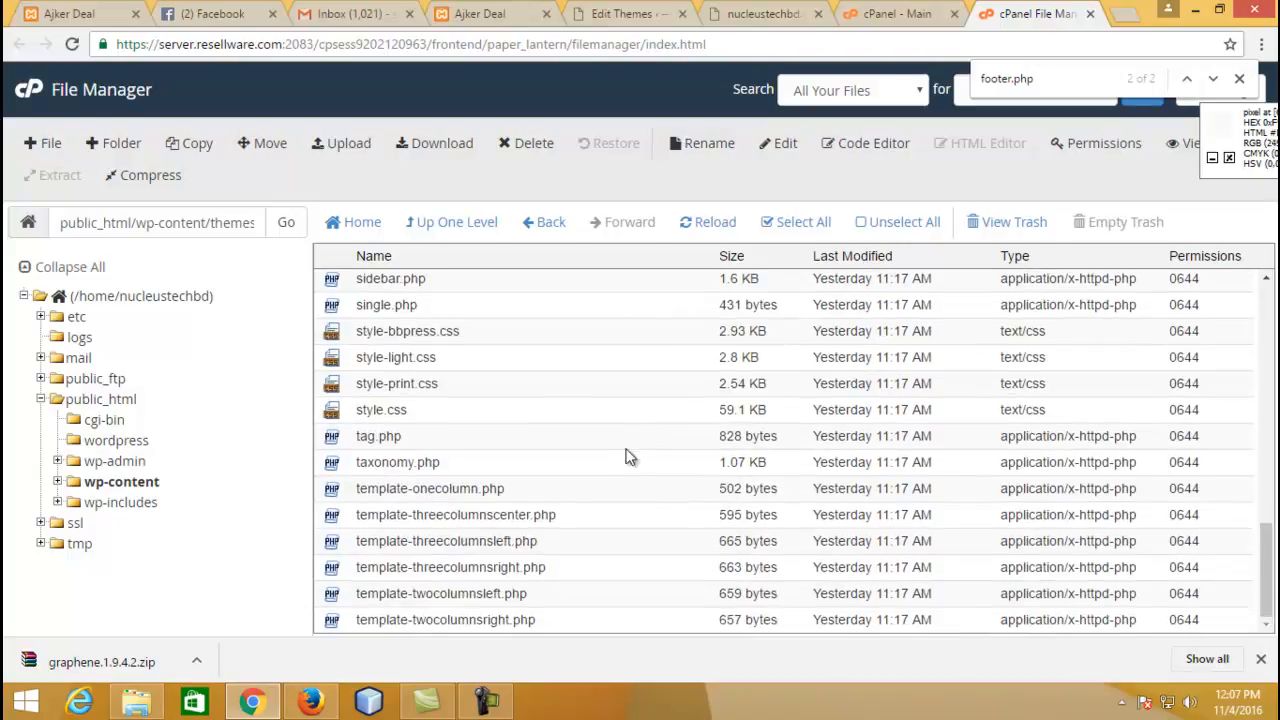
scroll(440, 550, up, 10)
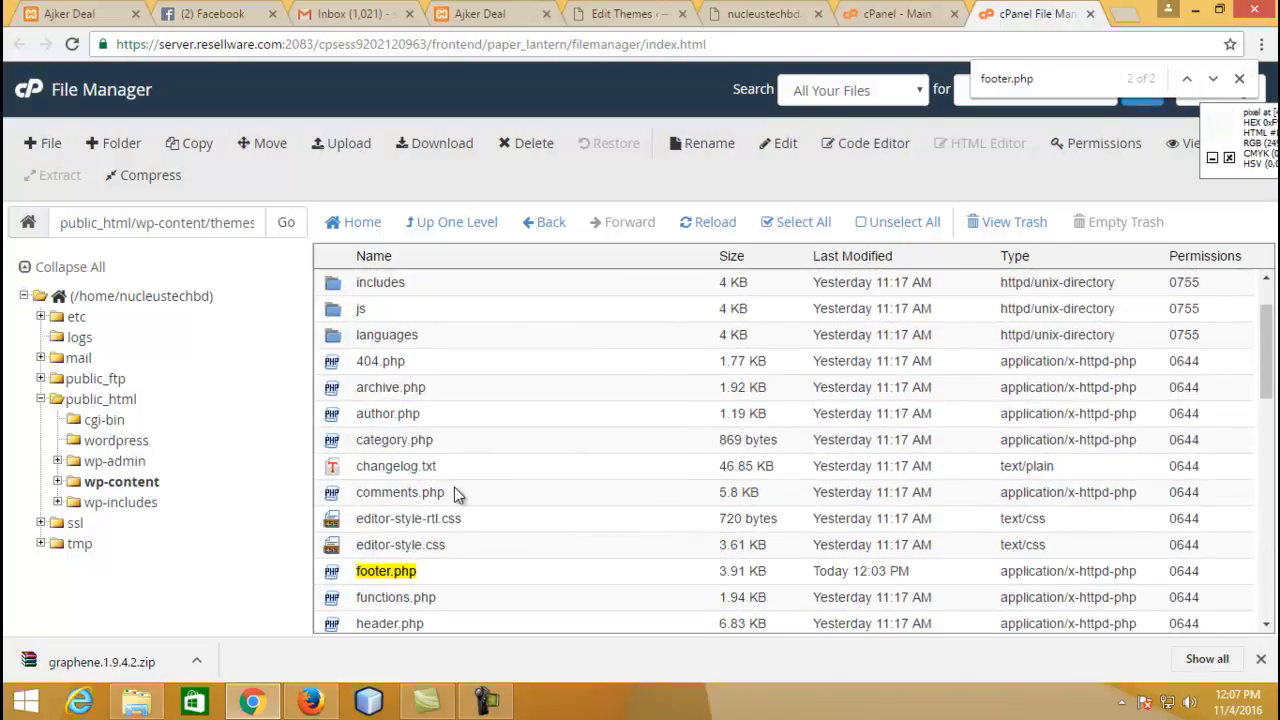
Step: Delete the broken footer.php from the graphene theme folder by moving it to the trash
click(330, 570)
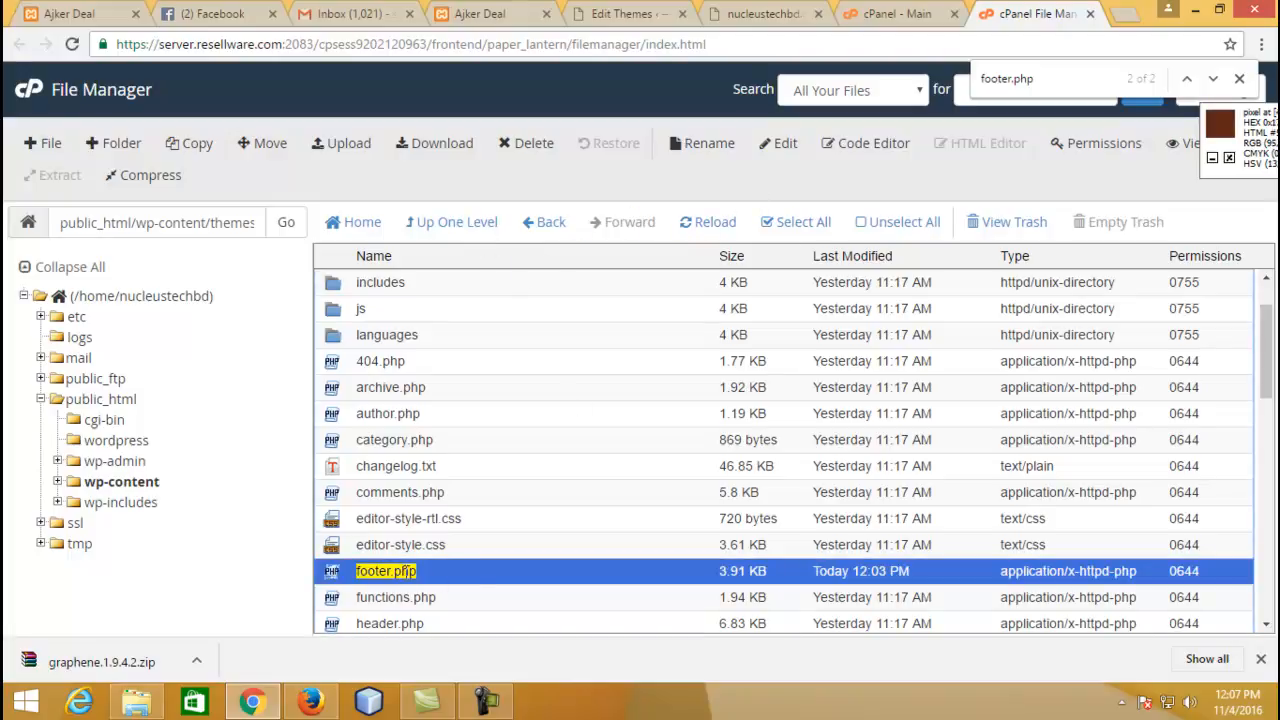
right_click(480, 571)
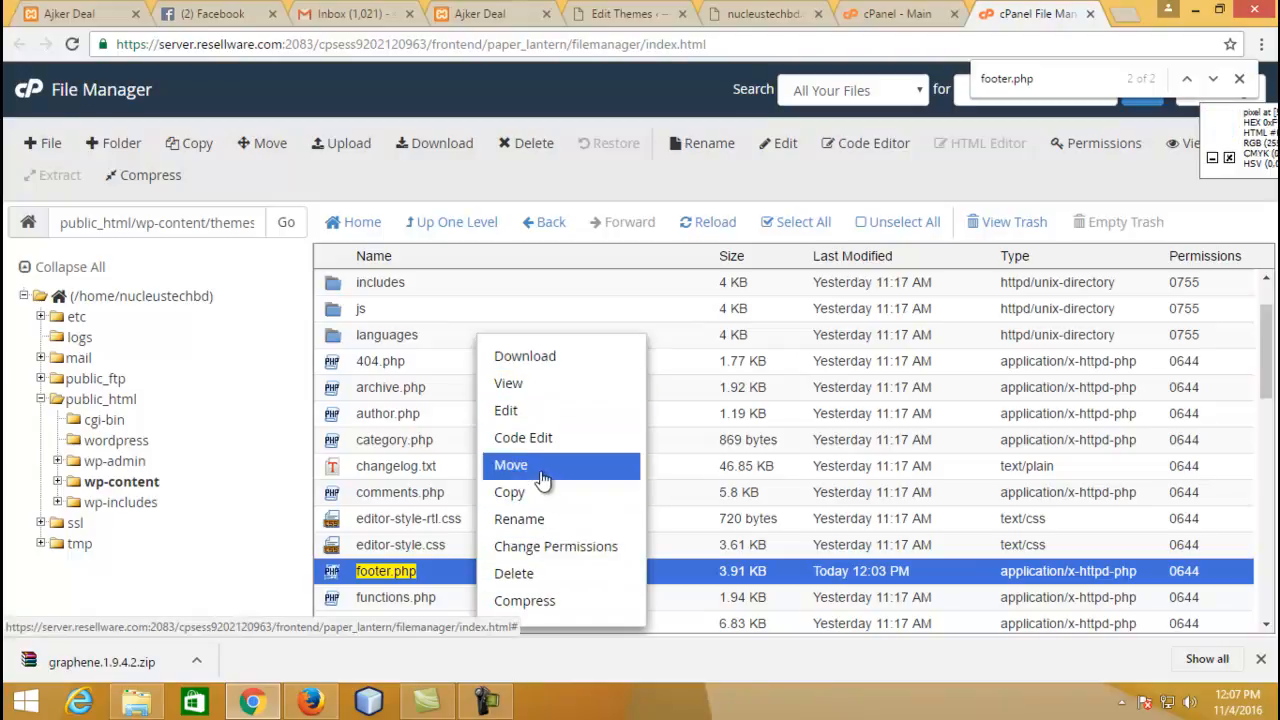
click(530, 573)
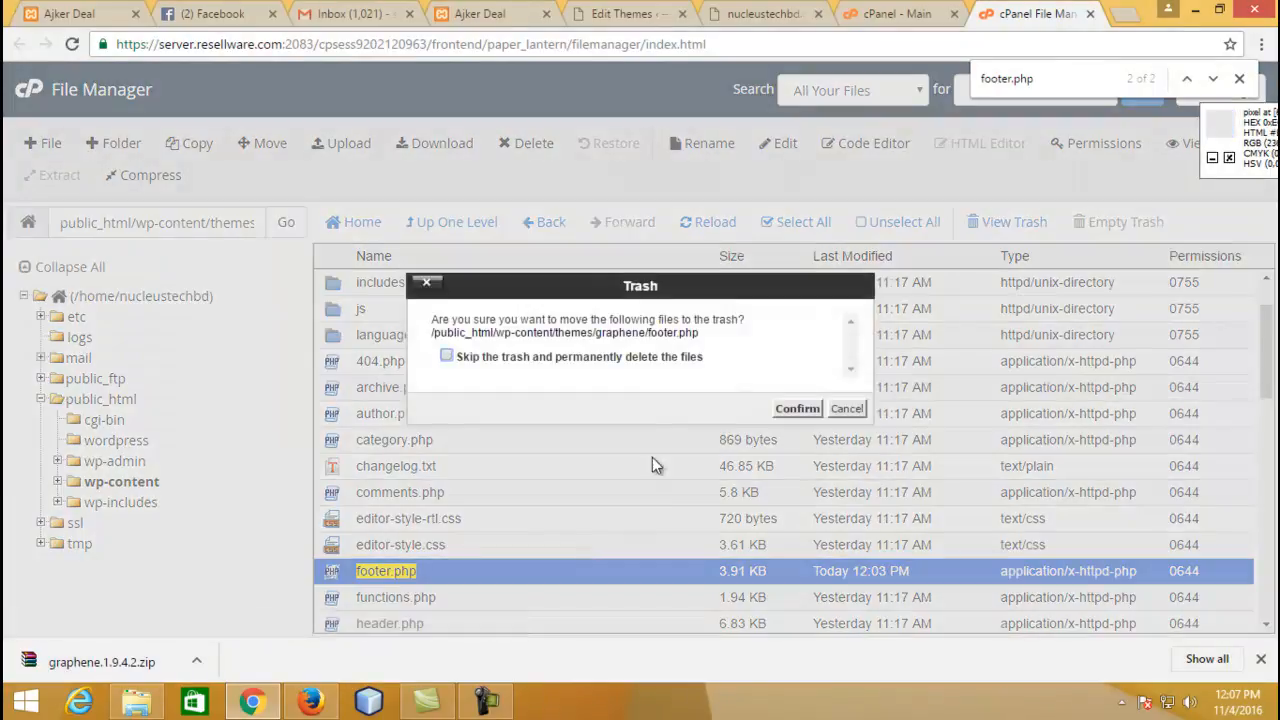
click(796, 410)
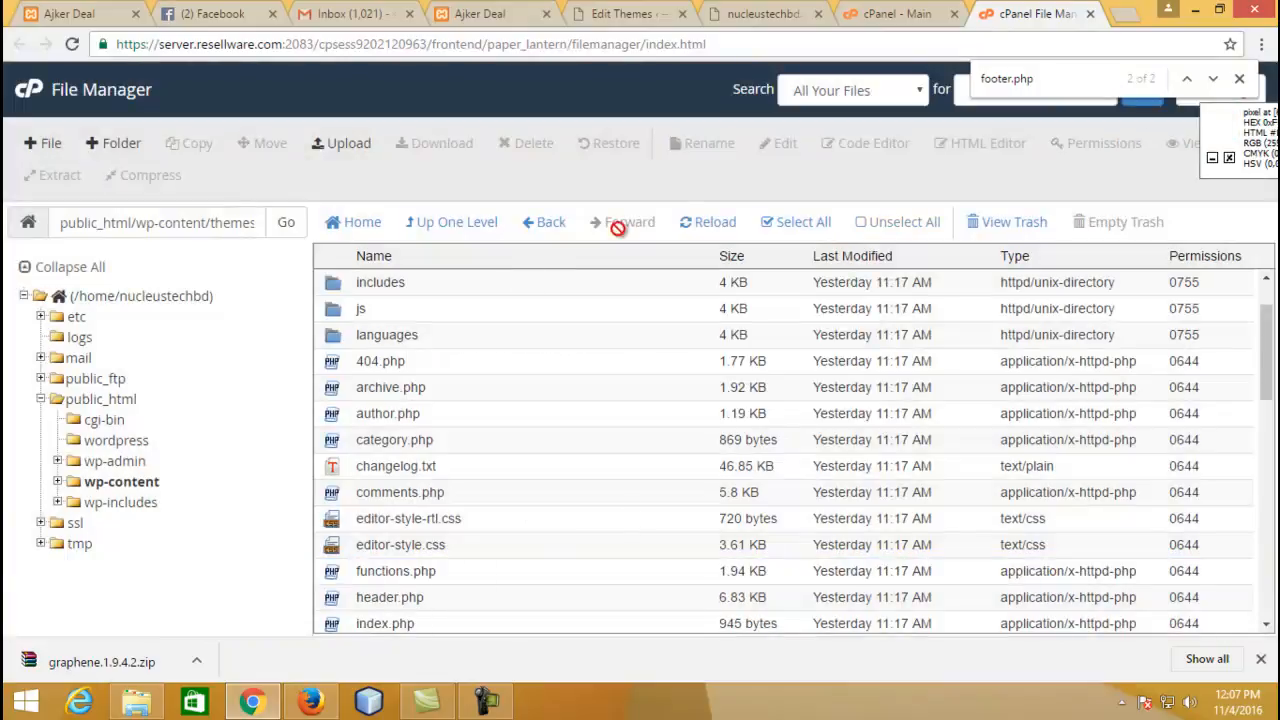
Step: Upload the original footer.php from the extracted graphene folder to the theme folder and check the footer on the live site
click(341, 145)
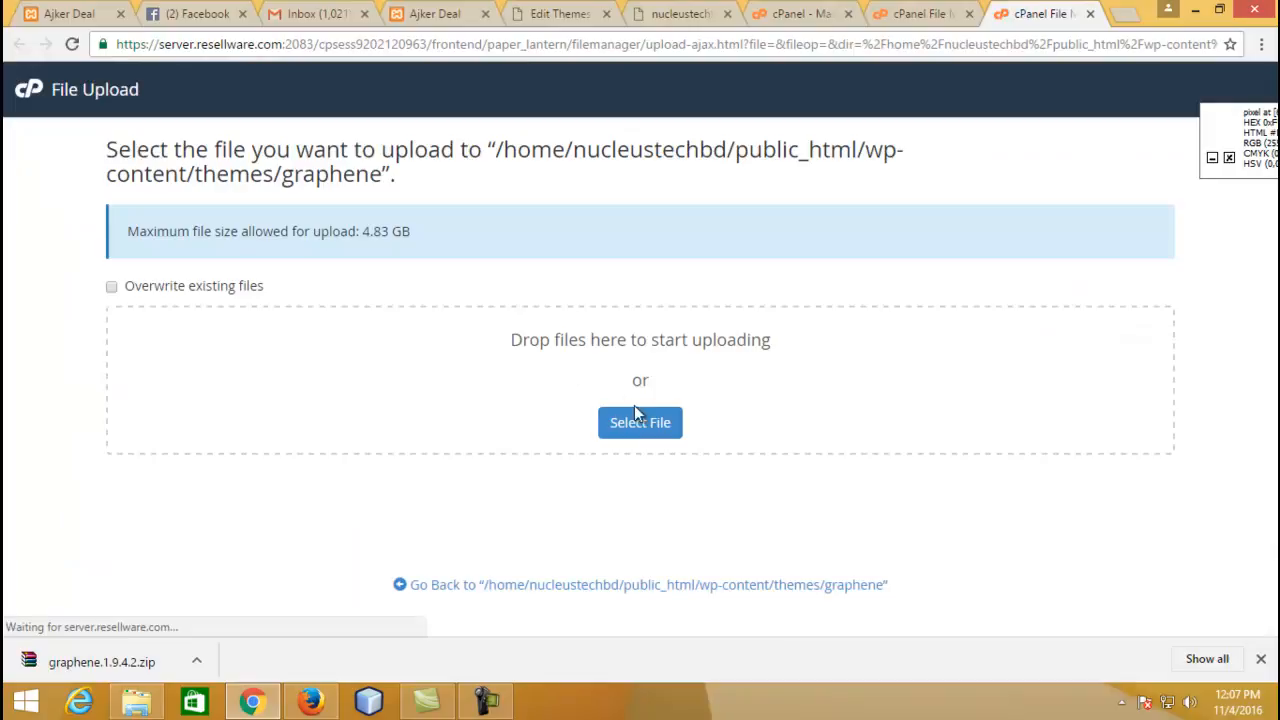
click(631, 421)
click(252, 236)
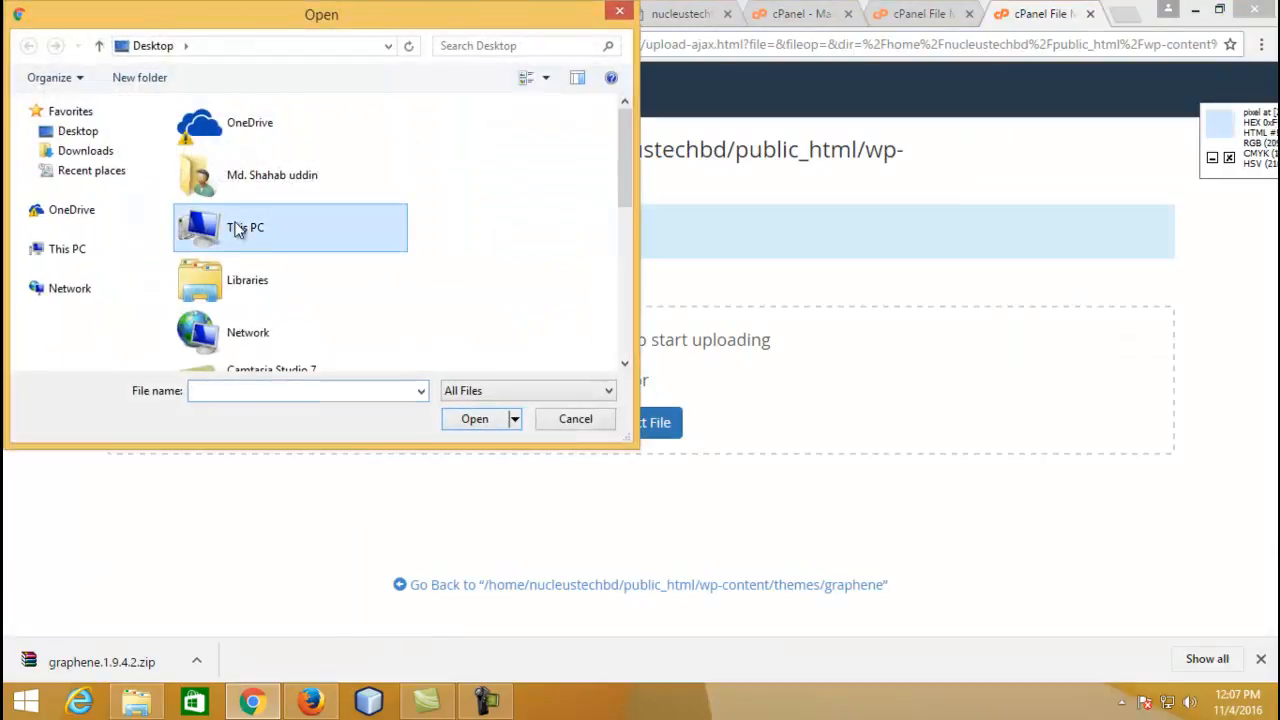
click(100, 152)
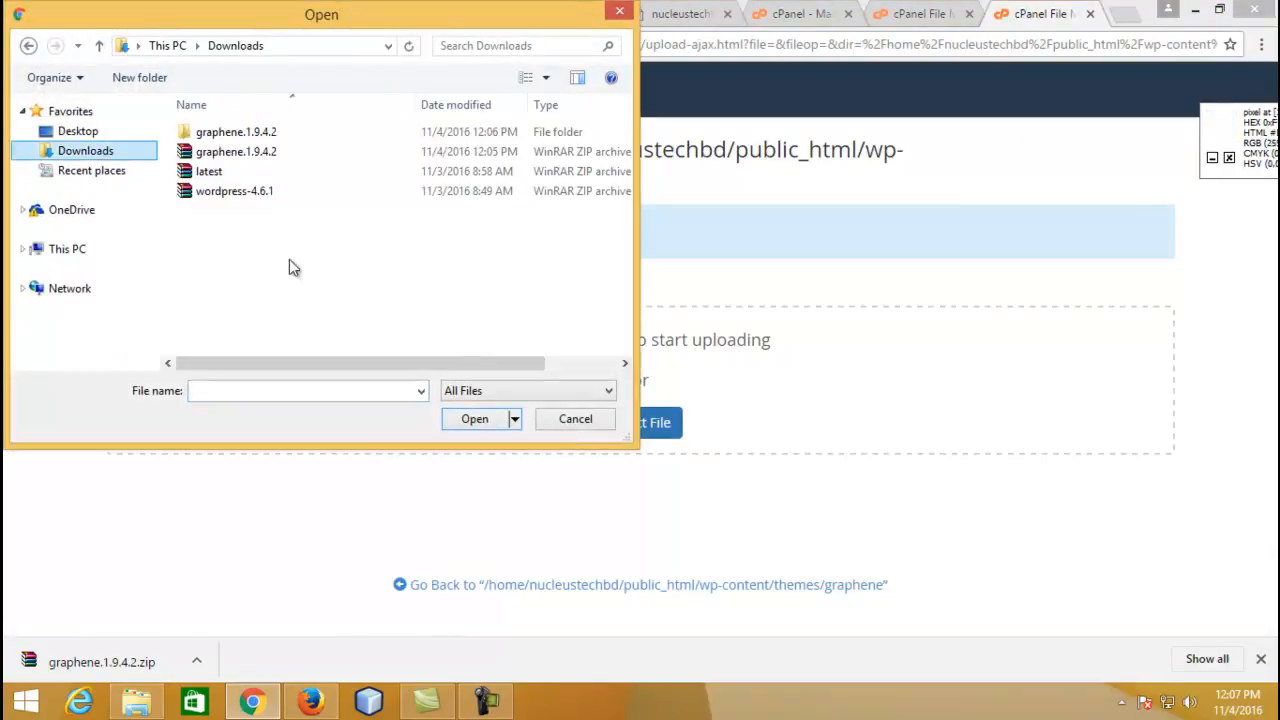
double_click(250, 134)
double_click(245, 138)
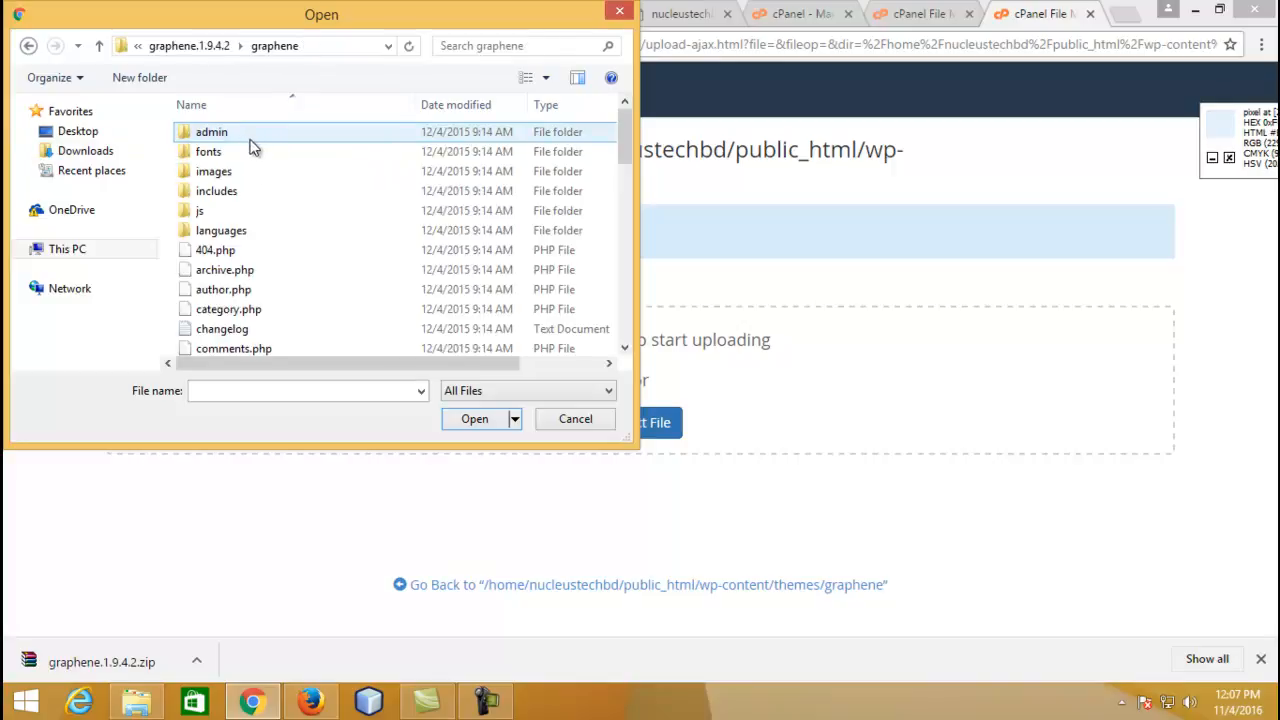
text(footer.php)
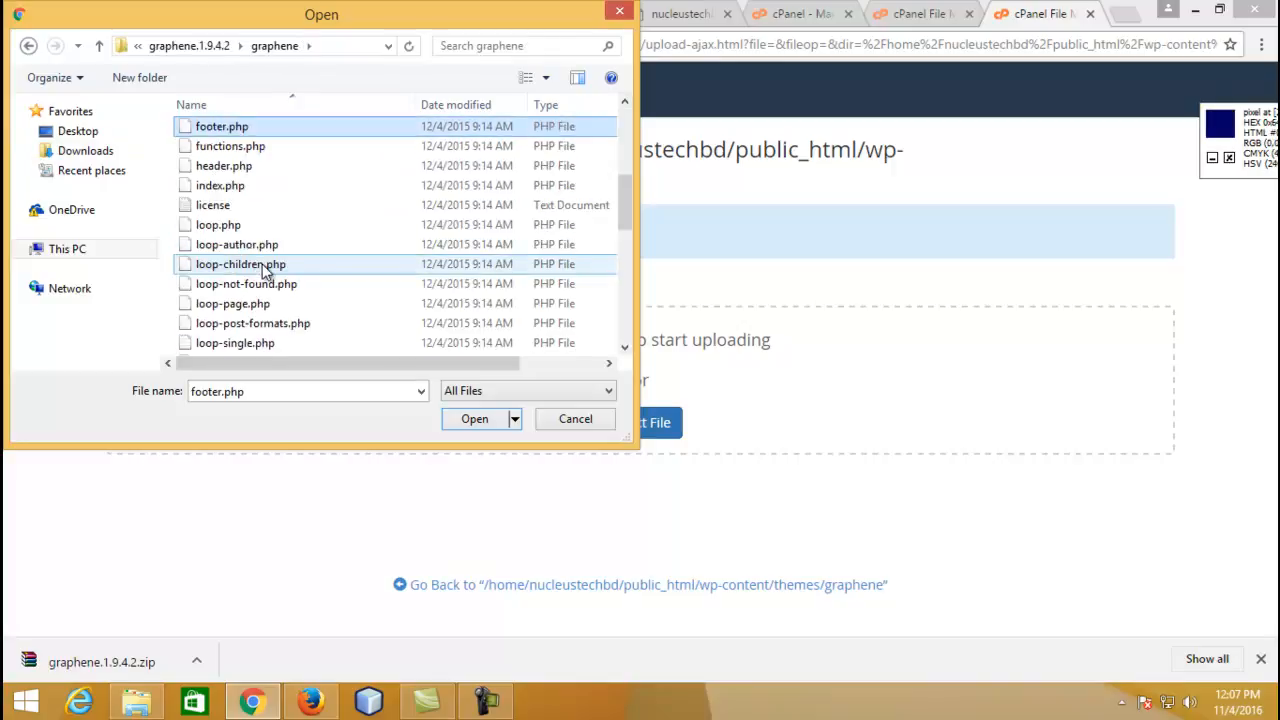
double_click(257, 128)
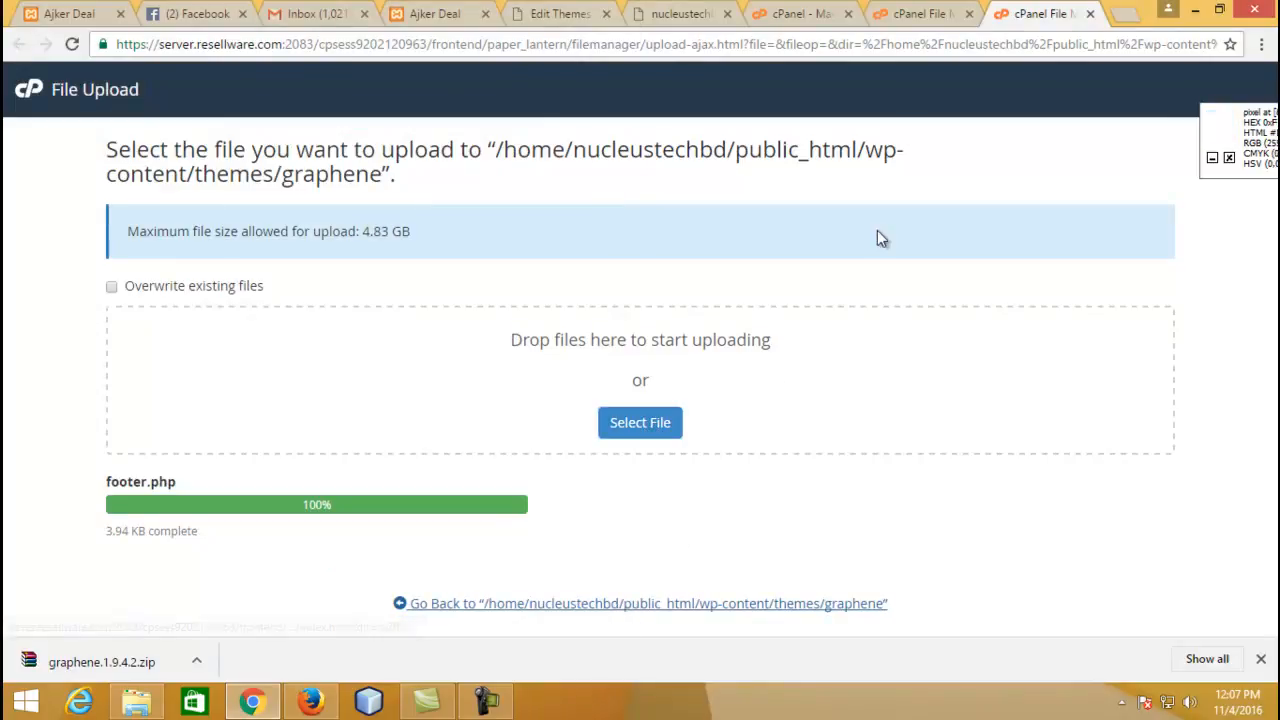
key(ctrl+w)
click(737, 28)
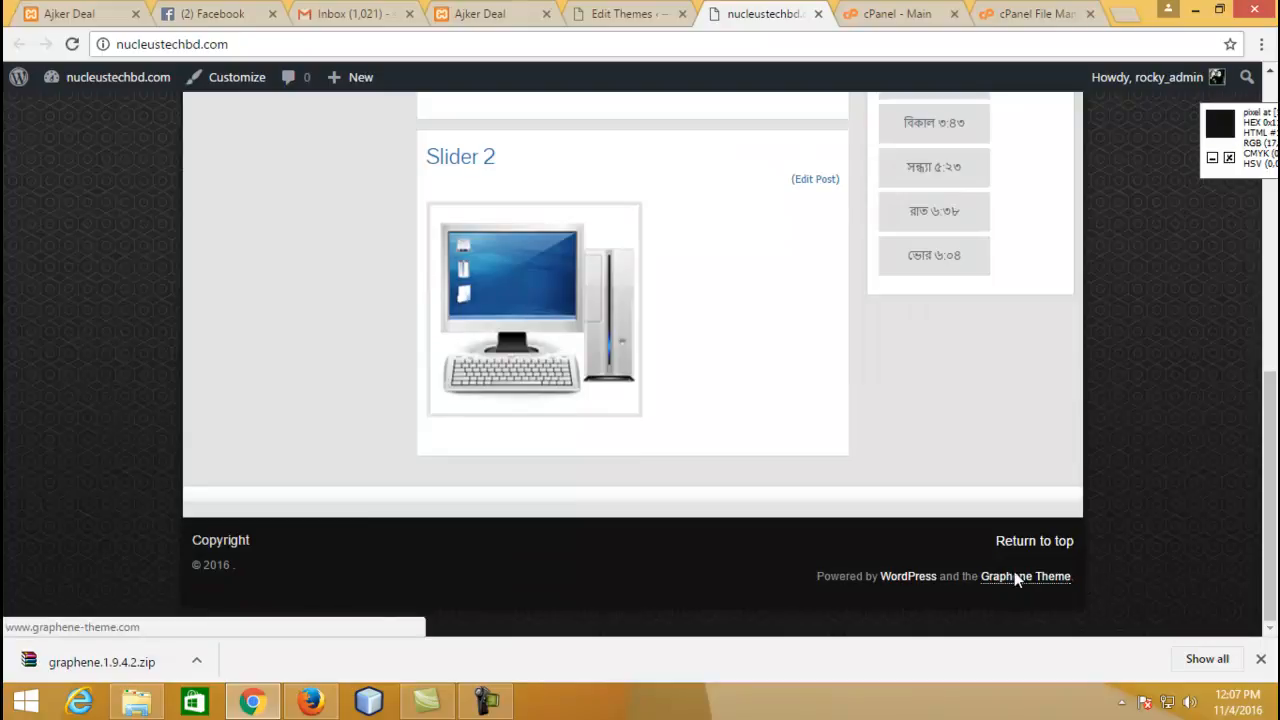
Step: Return to the Edit Themes page and reload the theme editor afresh, leaving the outdated footer.php code
click(640, 13)
scroll(634, 425, up, 10)
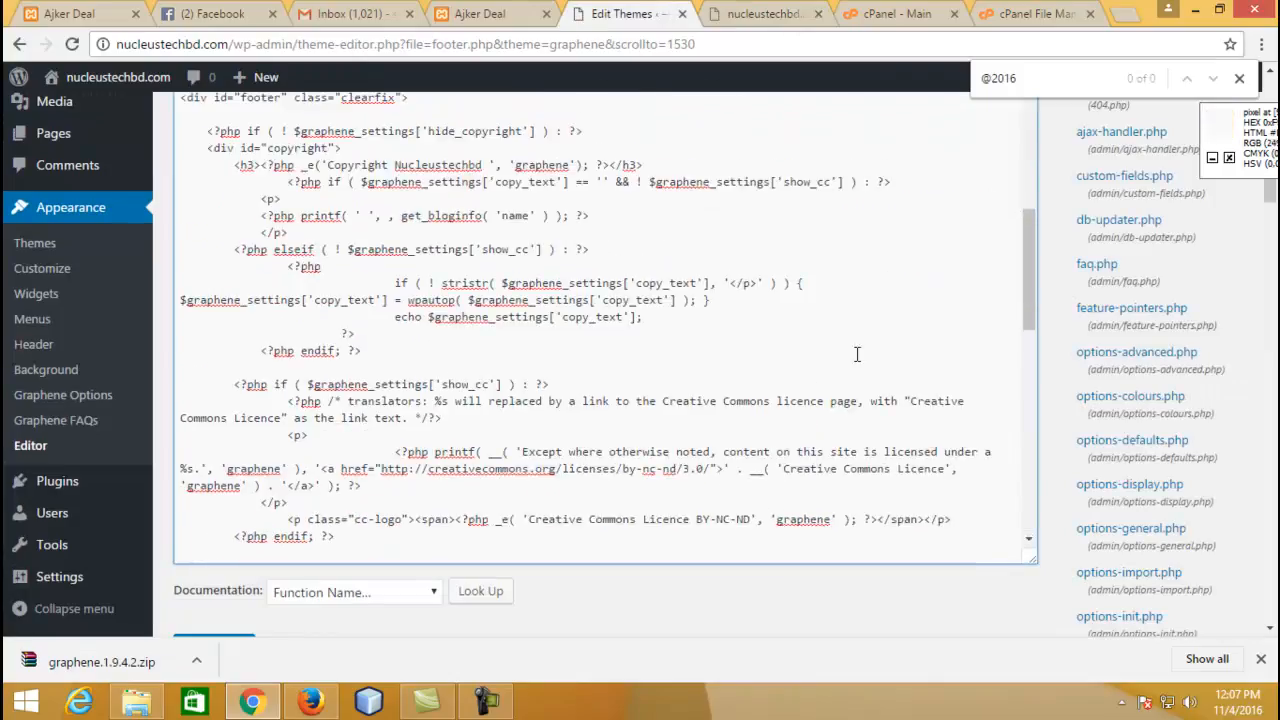
scroll(1192, 476, down, 4)
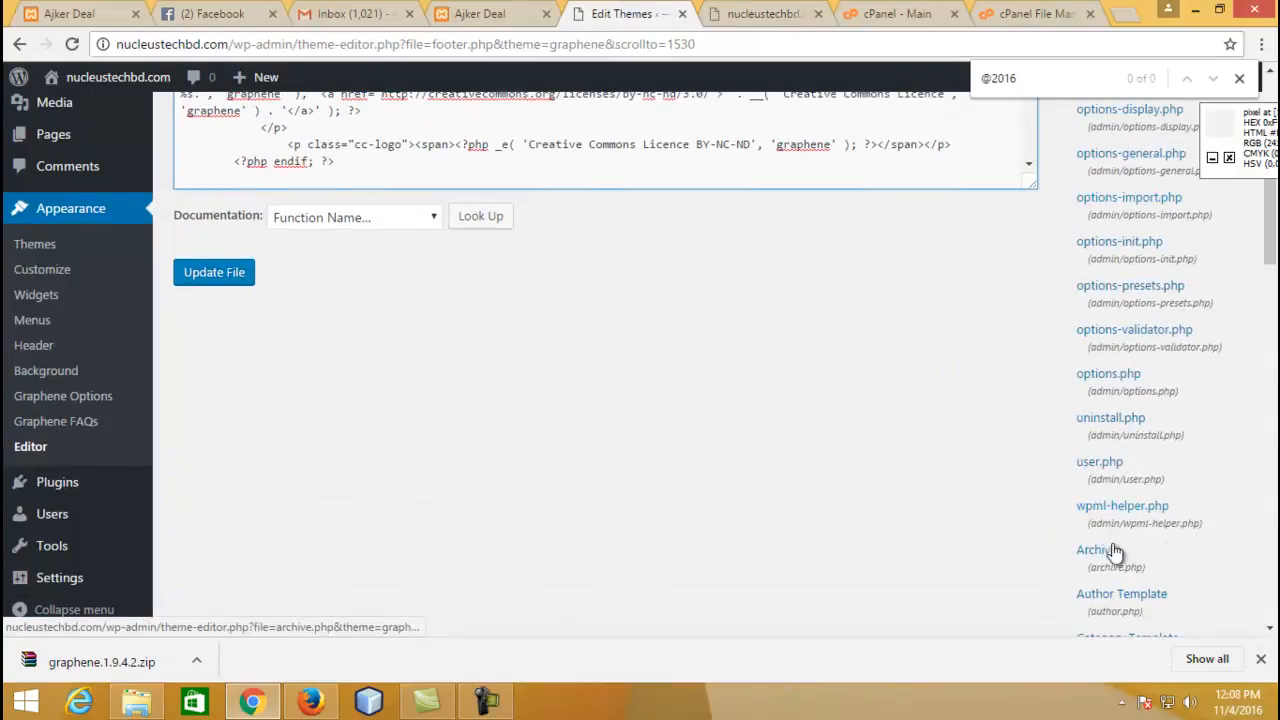
click(343, 43)
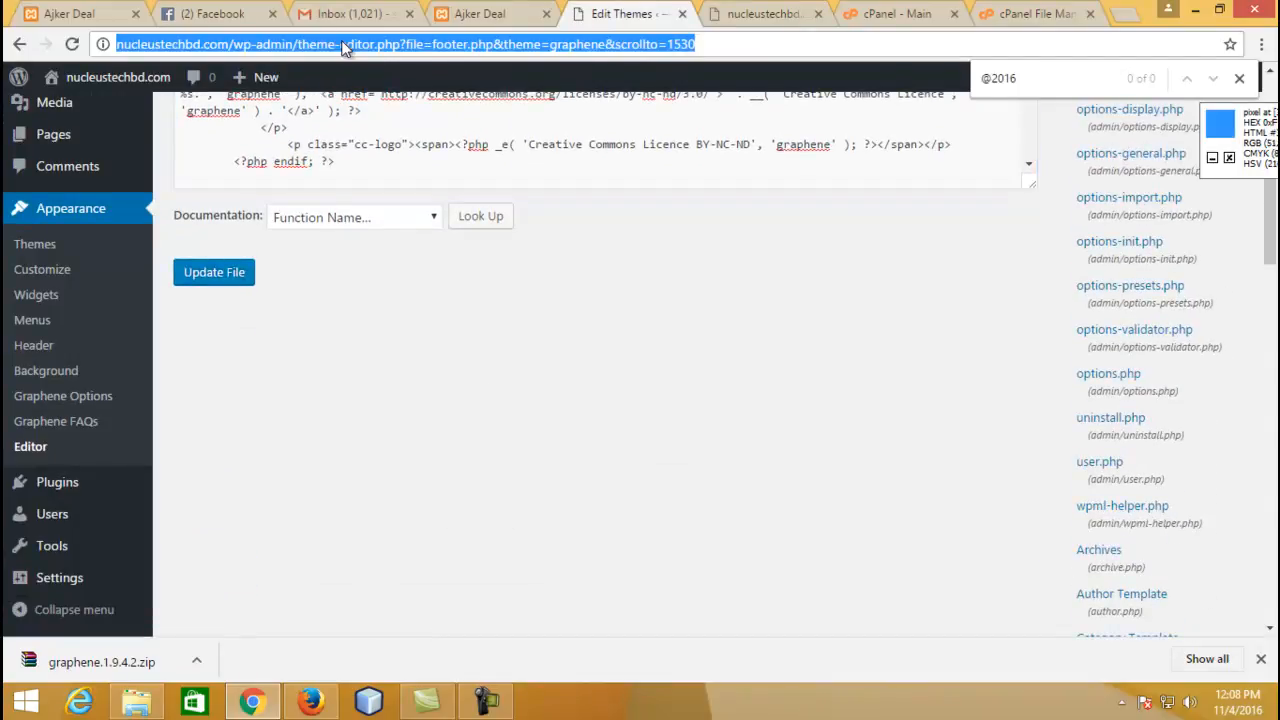
click(36, 447)
Step: Find Theme Footer (footer.php) among the Graphene templates and open it for editing
scroll(1100, 312, down, 4)
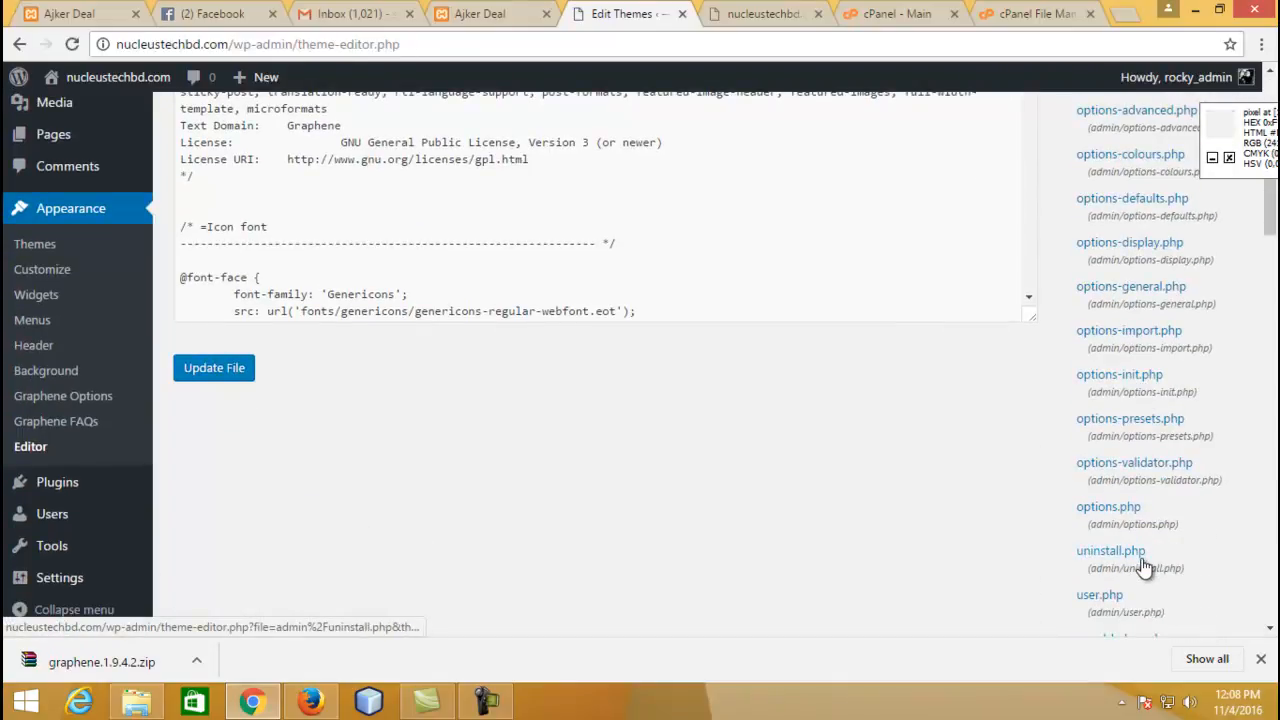
scroll(1141, 566, down, 1)
scroll(1160, 535, down, 3)
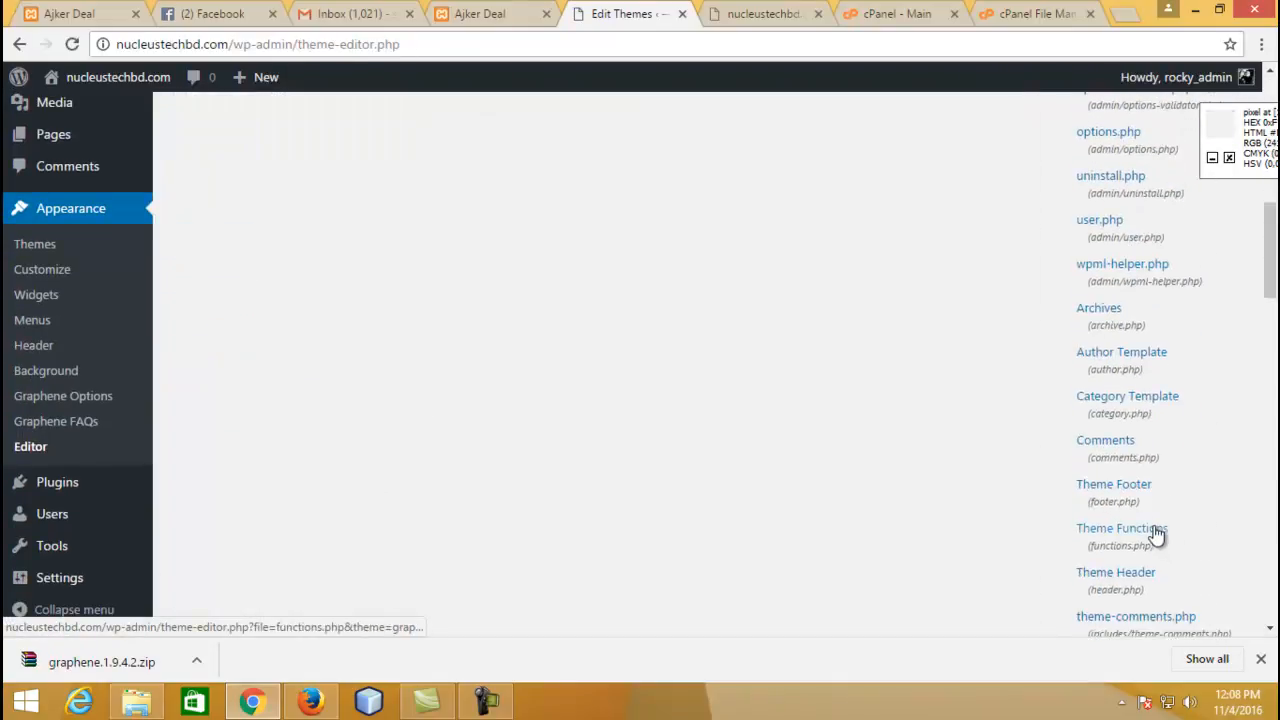
scroll(1125, 397, down, 1)
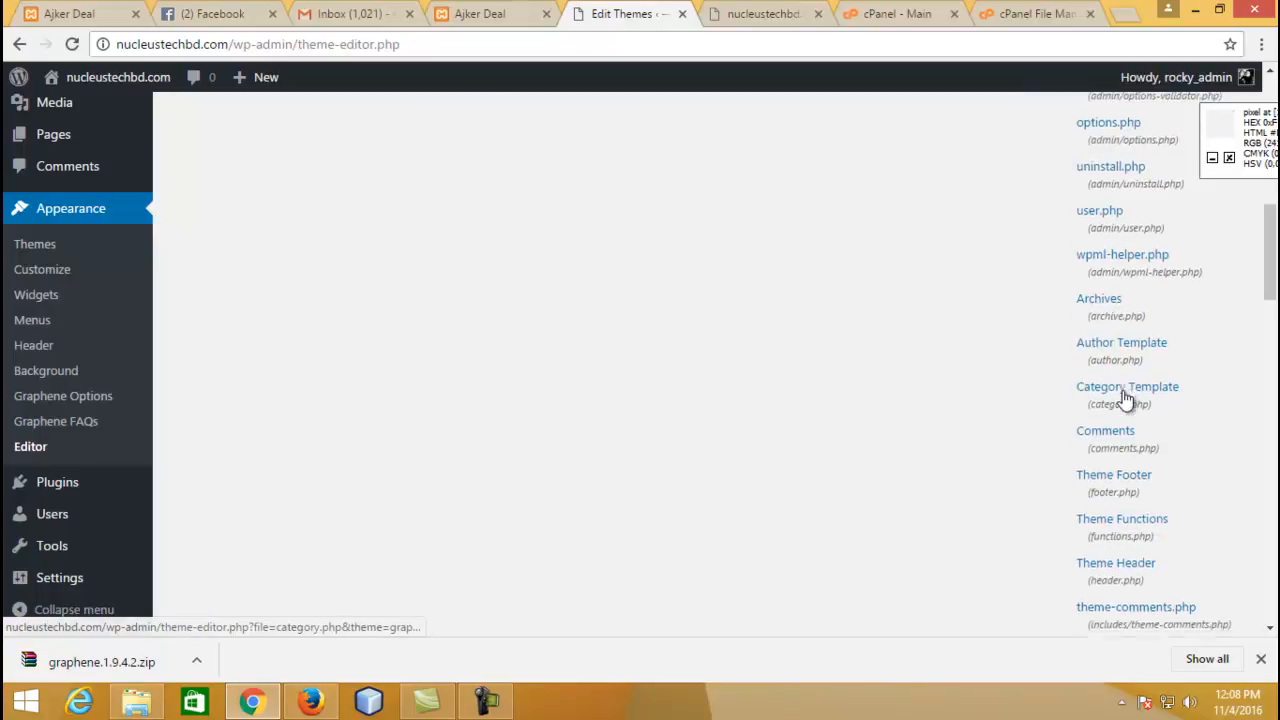
scroll(1128, 567, down, 3)
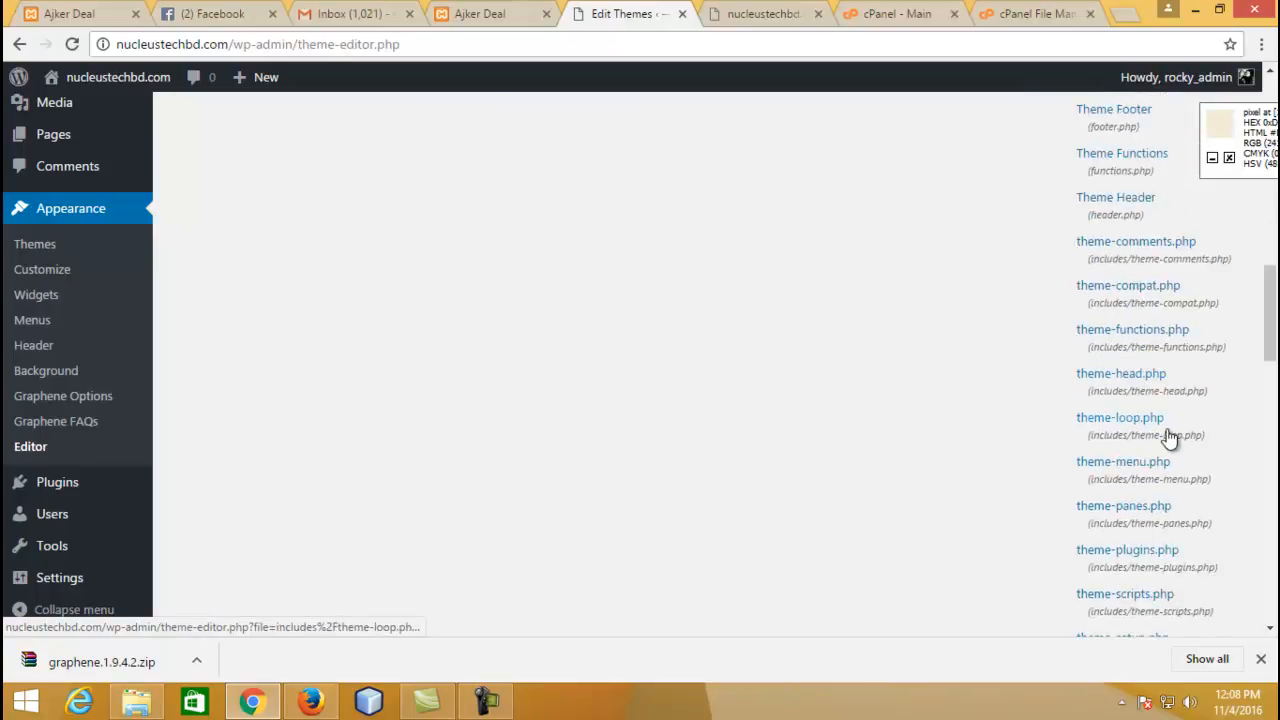
scroll(1140, 567, down, 3)
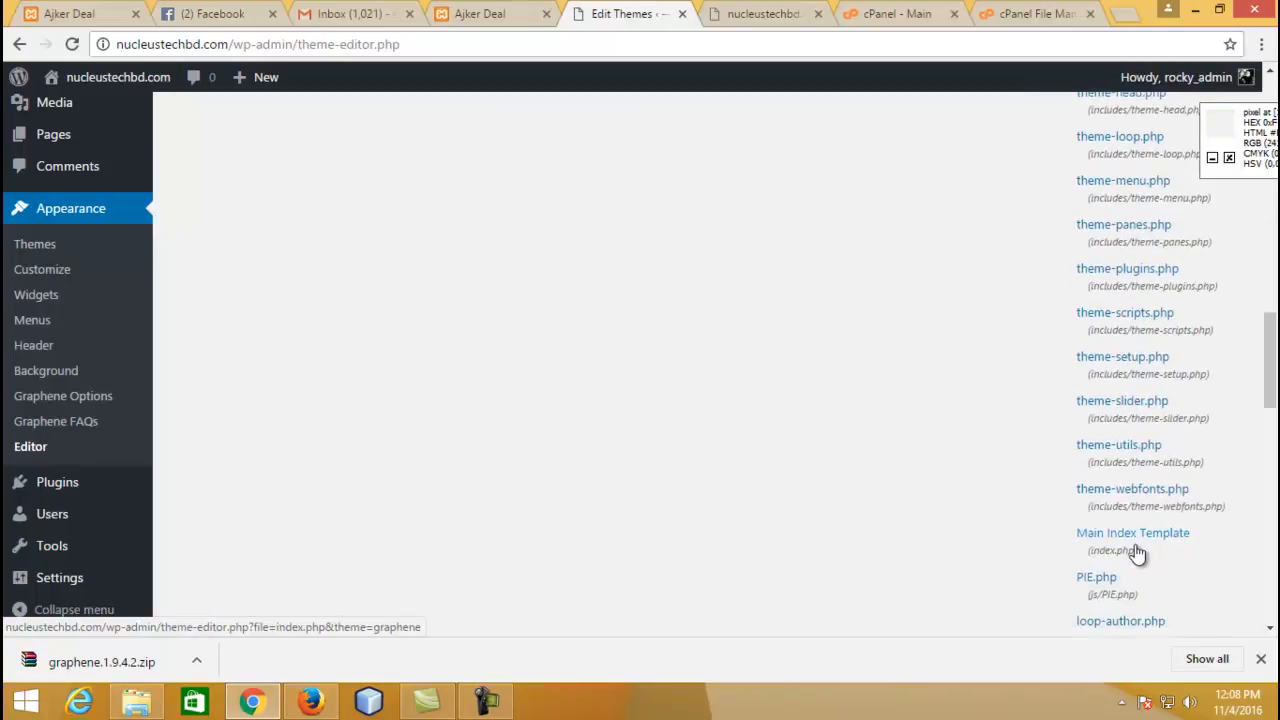
scroll(1117, 592, down, 3)
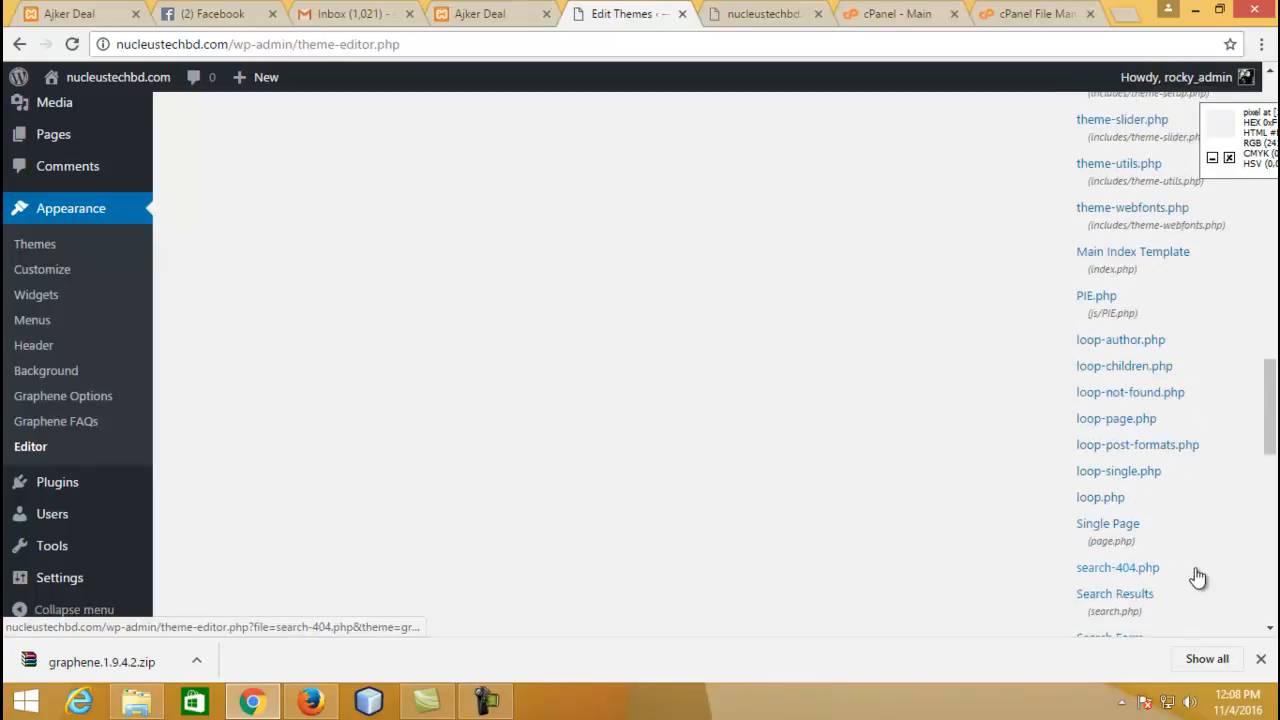
scroll(1196, 570, up, 4)
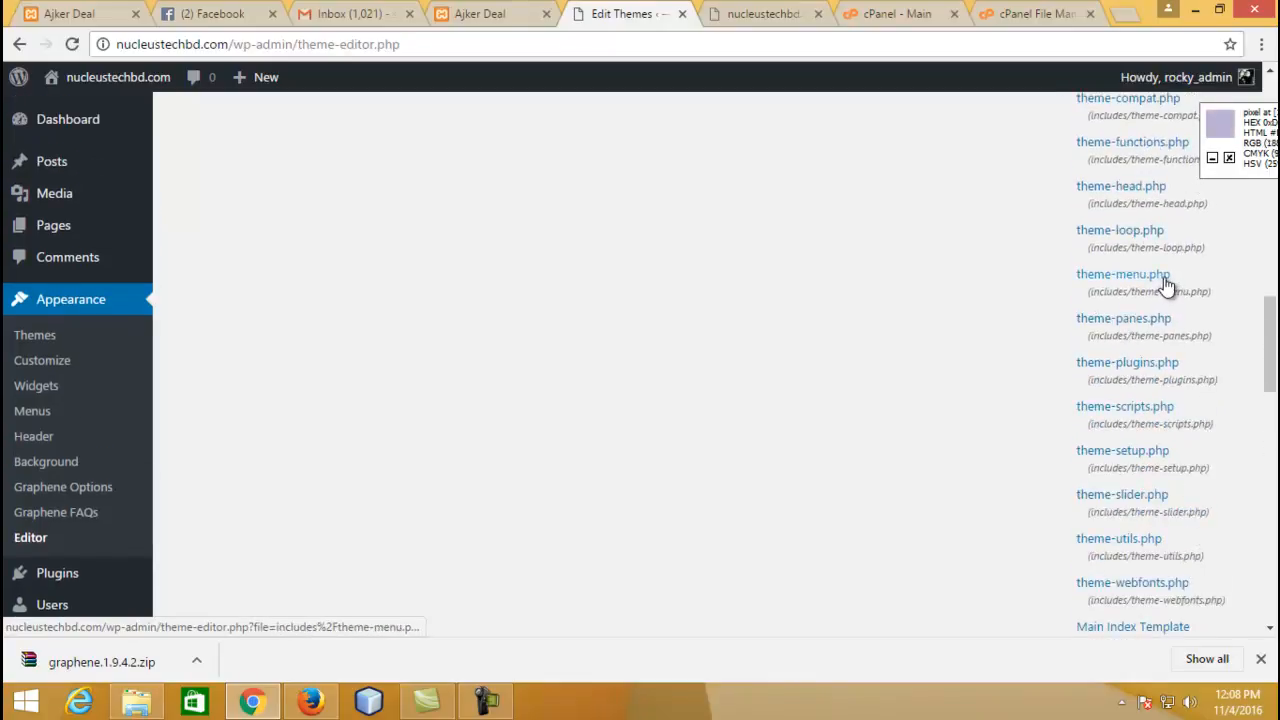
scroll(1148, 440, up, 2)
scroll(1148, 437, up, 2)
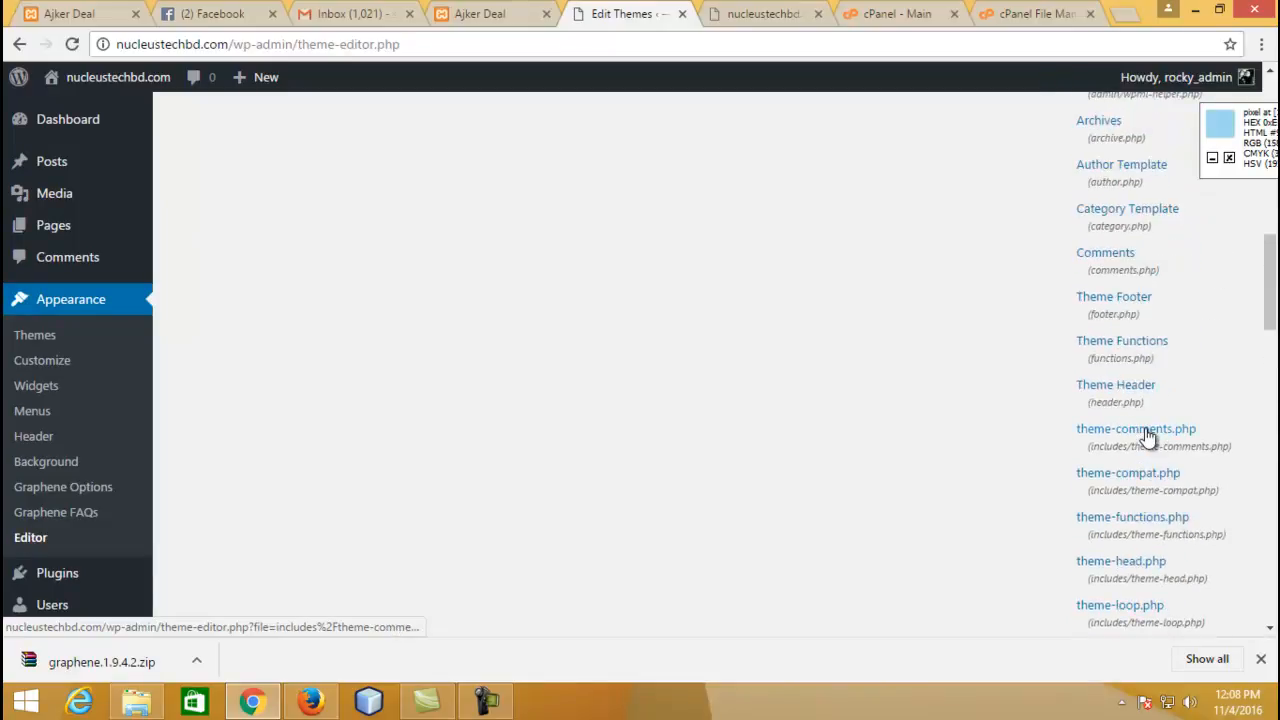
scroll(1150, 430, up, 2)
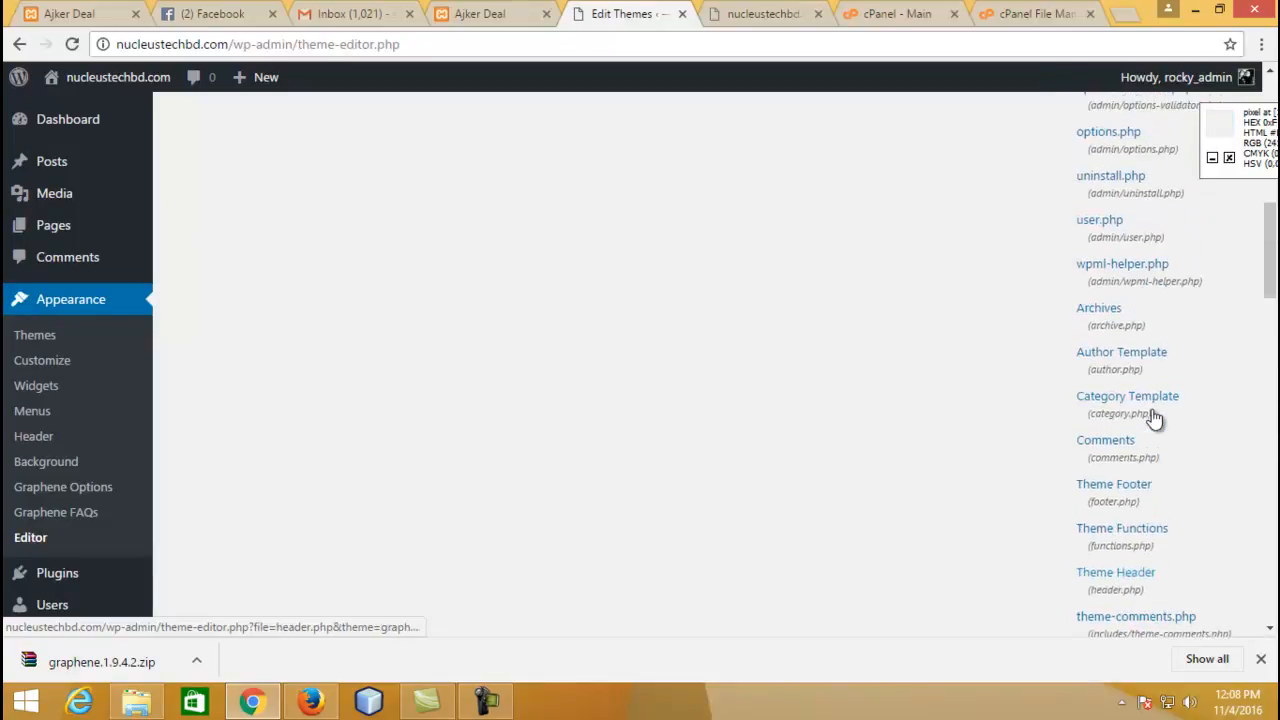
click(1122, 485)
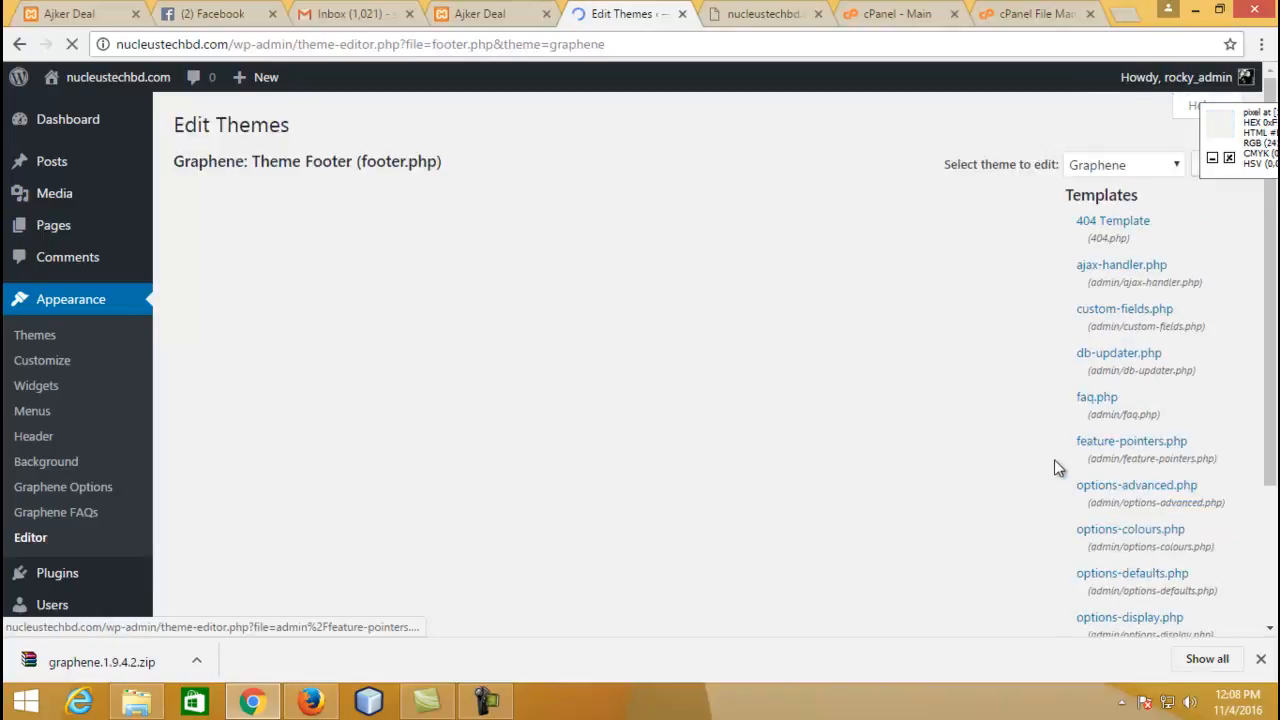
Step: Search the footer.php code for "graphe" and look through the copyright section
scroll(634, 423, down, 2)
click(626, 397)
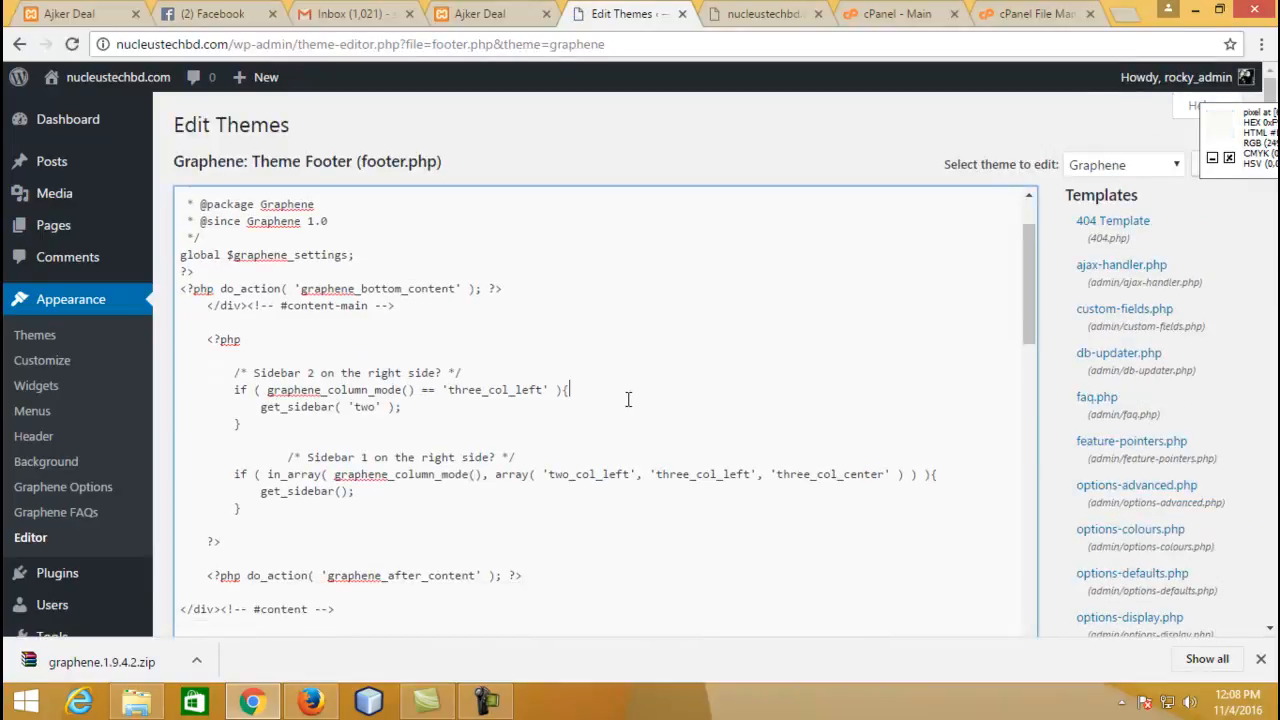
key(ctrl+f)
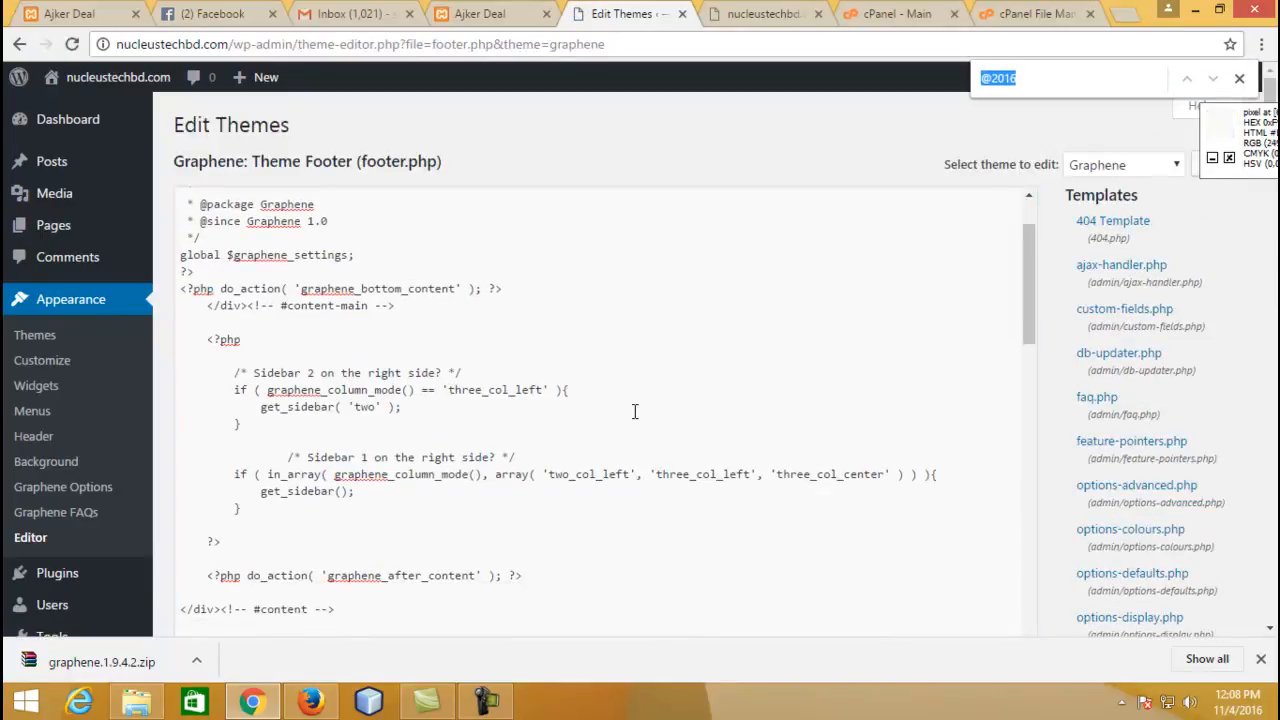
text(graphe)
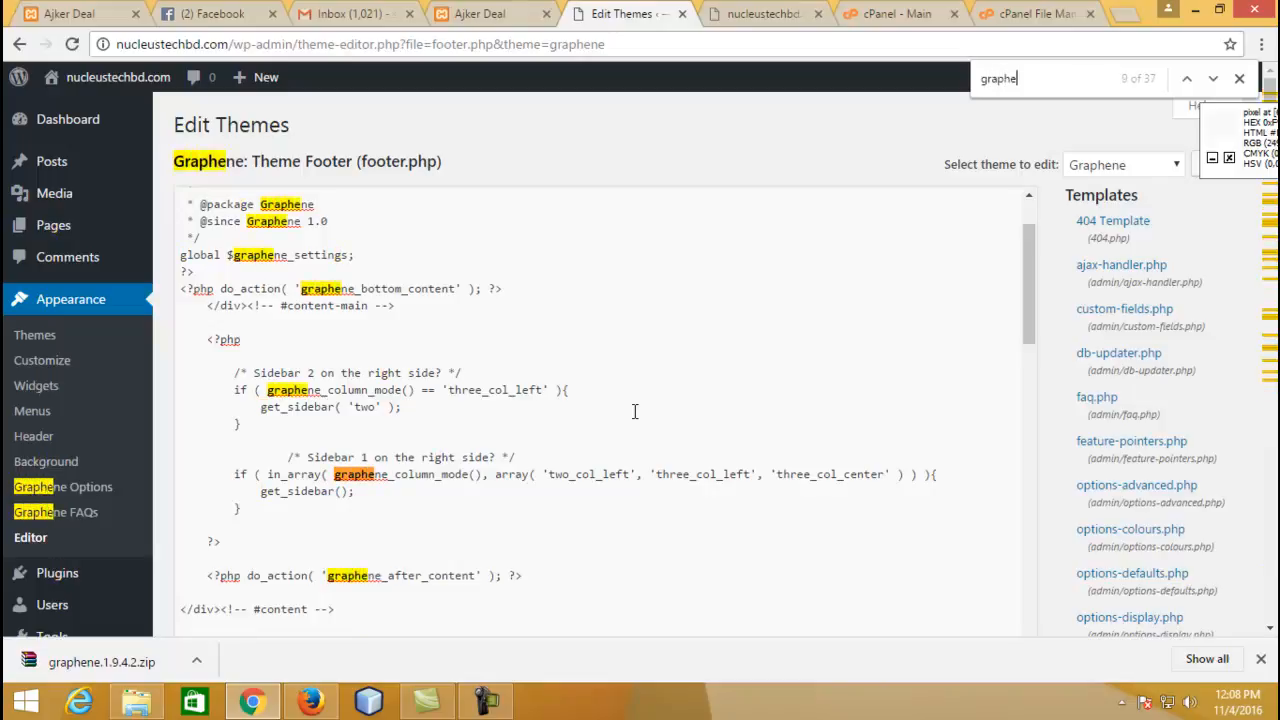
scroll(656, 508, down, 3)
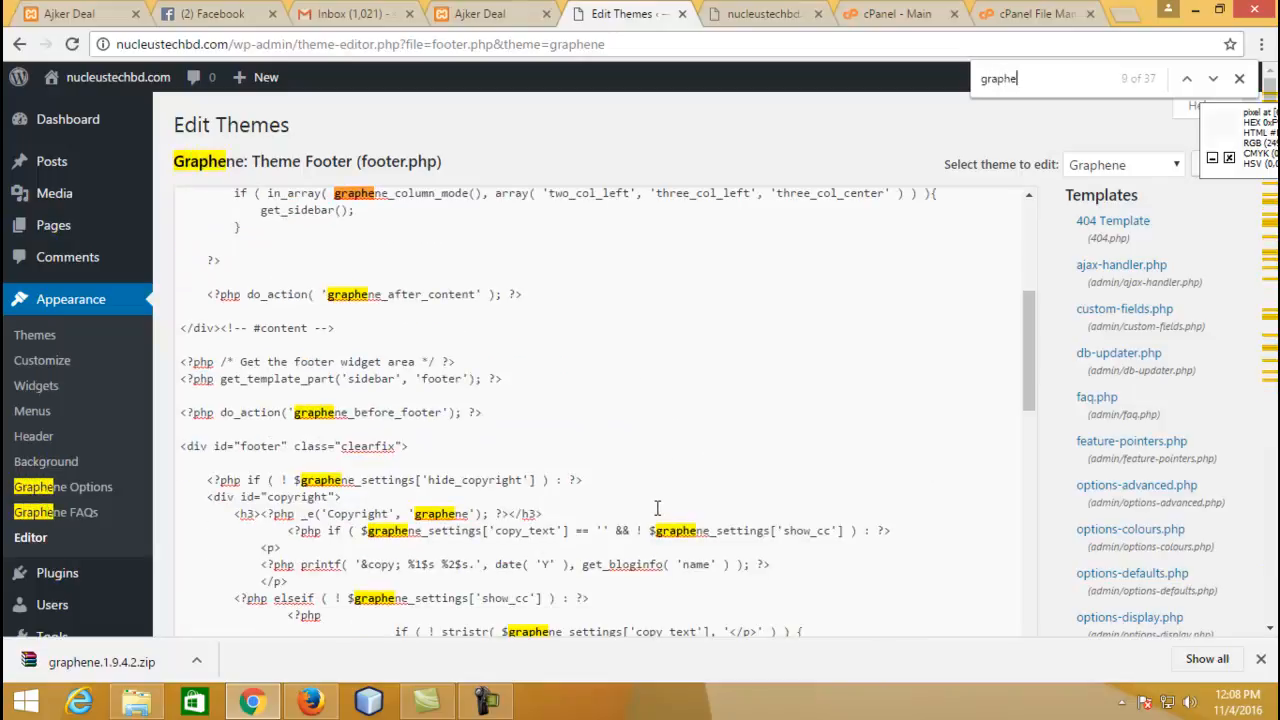
scroll(654, 501, down, 2)
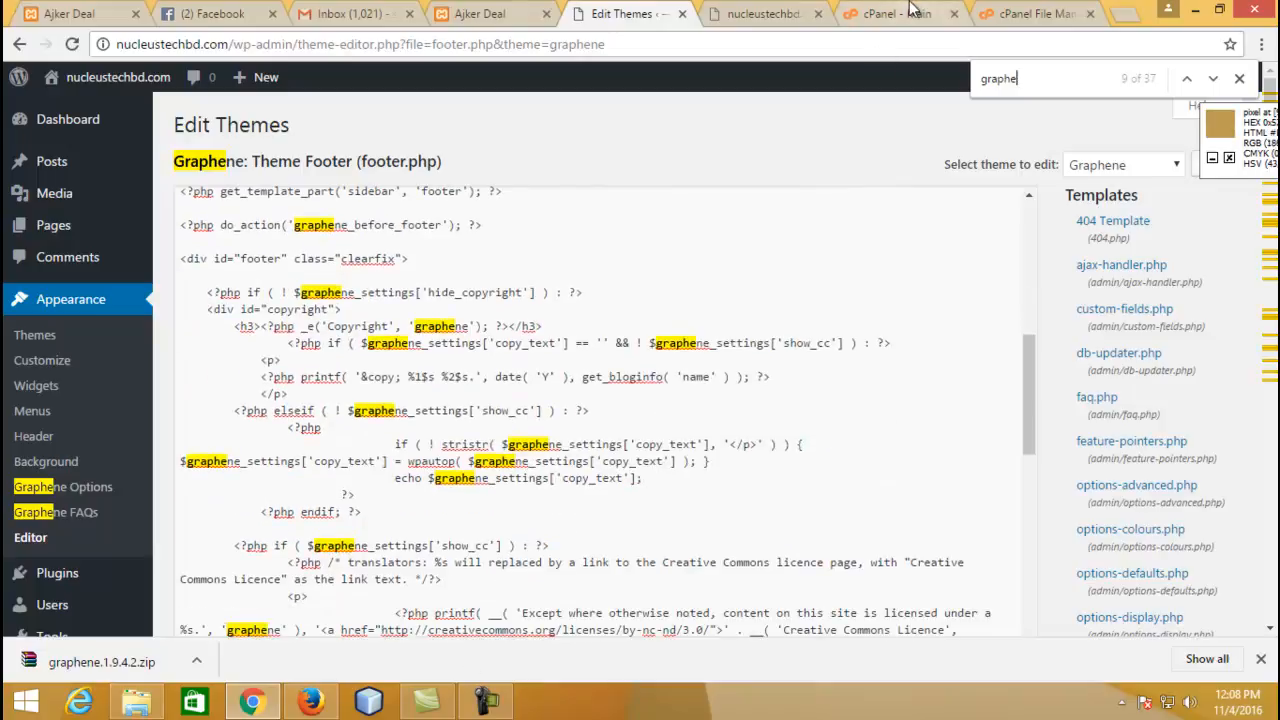
Step: Close the cPanel main page and the cPanel File Manager, keeping the live site open
click(434, 709)
click(434, 709)
click(922, 8)
click(765, 14)
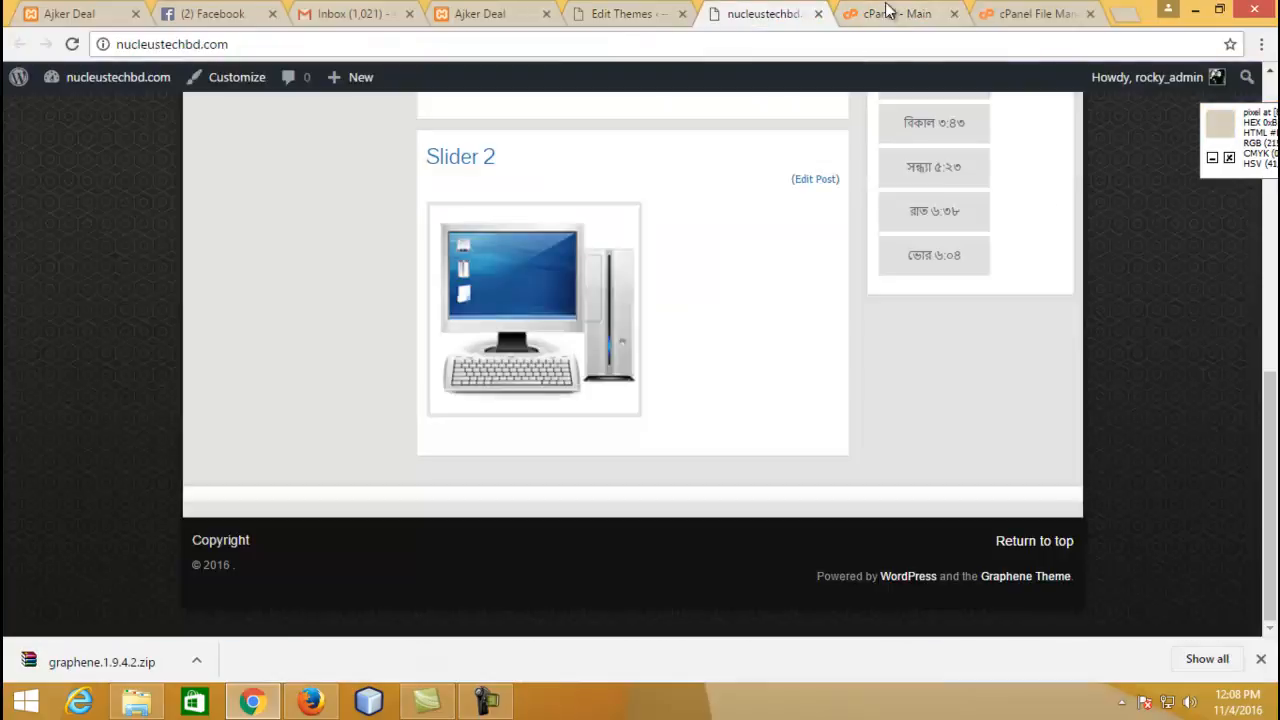
click(954, 14)
click(955, 14)
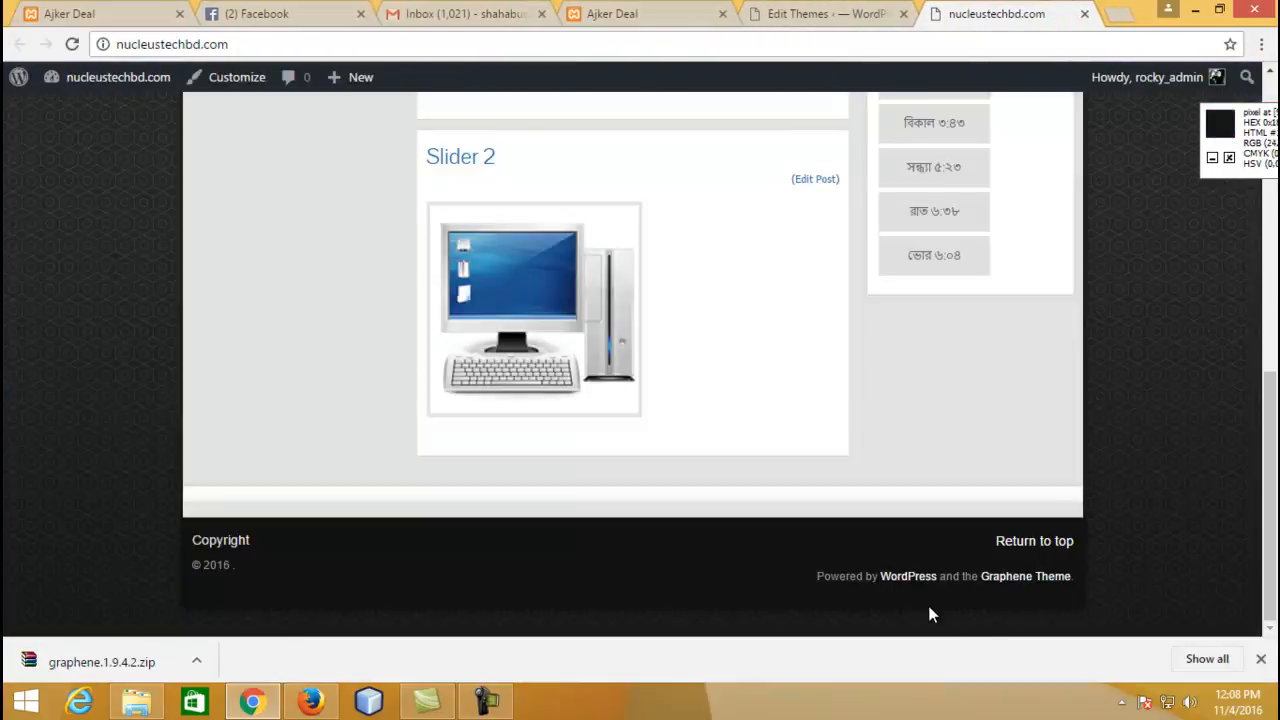
Step: Copy the "Graphene Theme." credit text from the footer of the live site
click(752, 18)
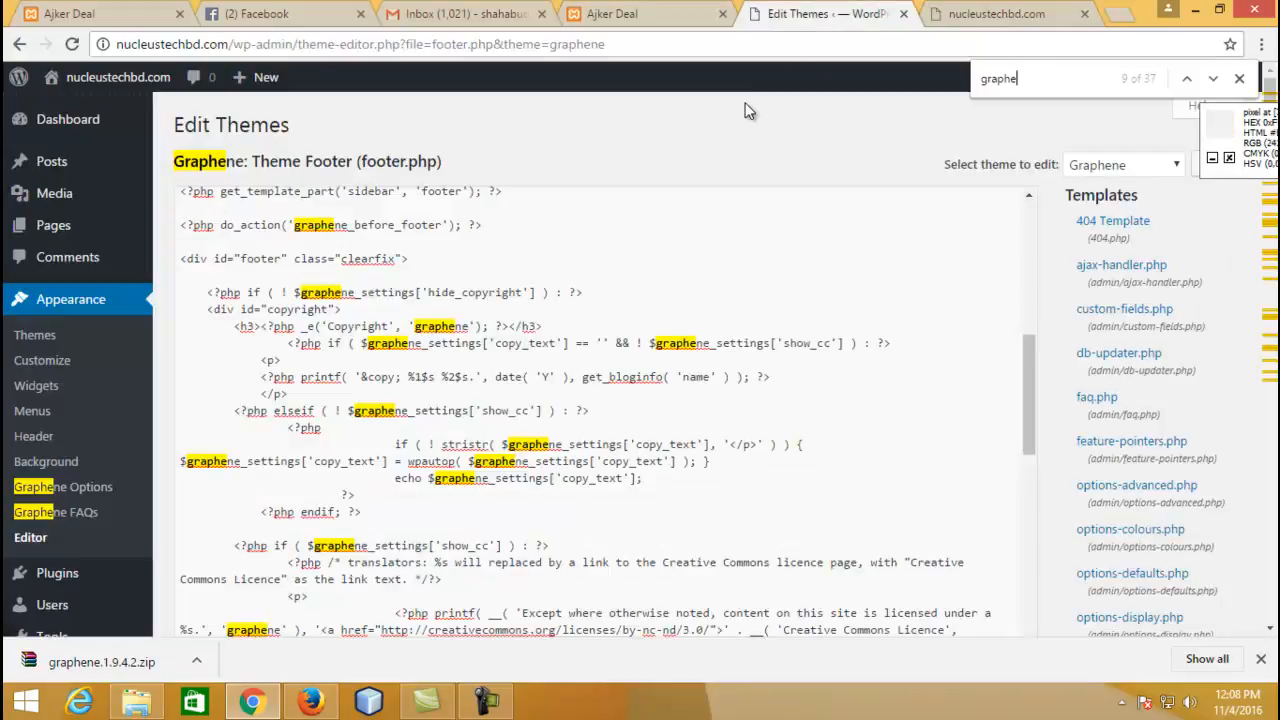
click(970, 10)
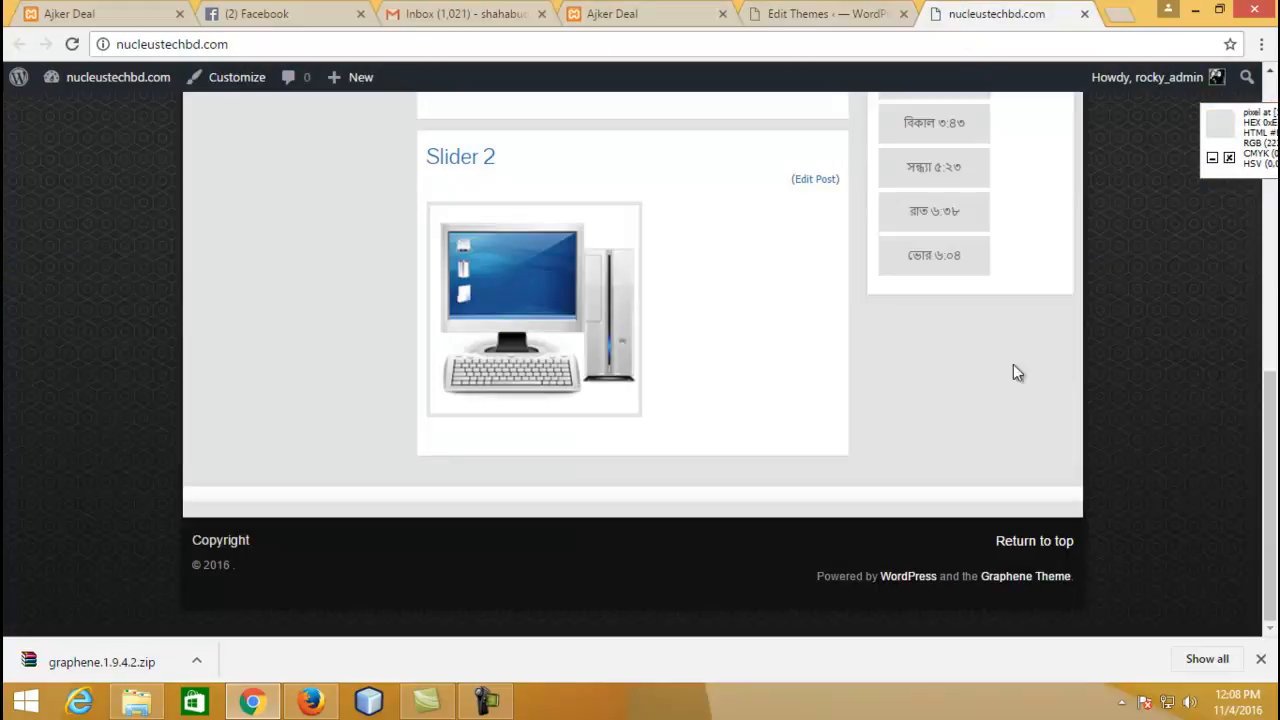
drag(984, 578, 1094, 574)
key(ctrl+c)
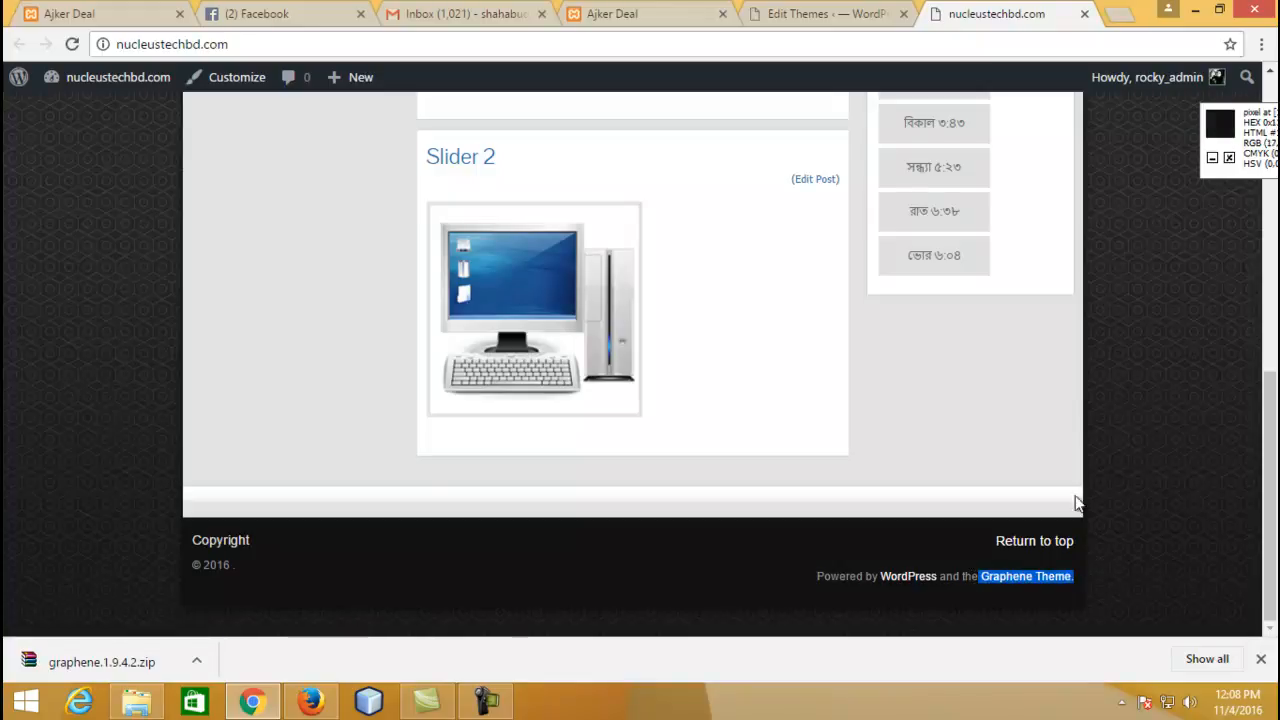
Step: Search the footer.php code for the copied text "Graphene Theme." and locate the theme credit line
click(800, 12)
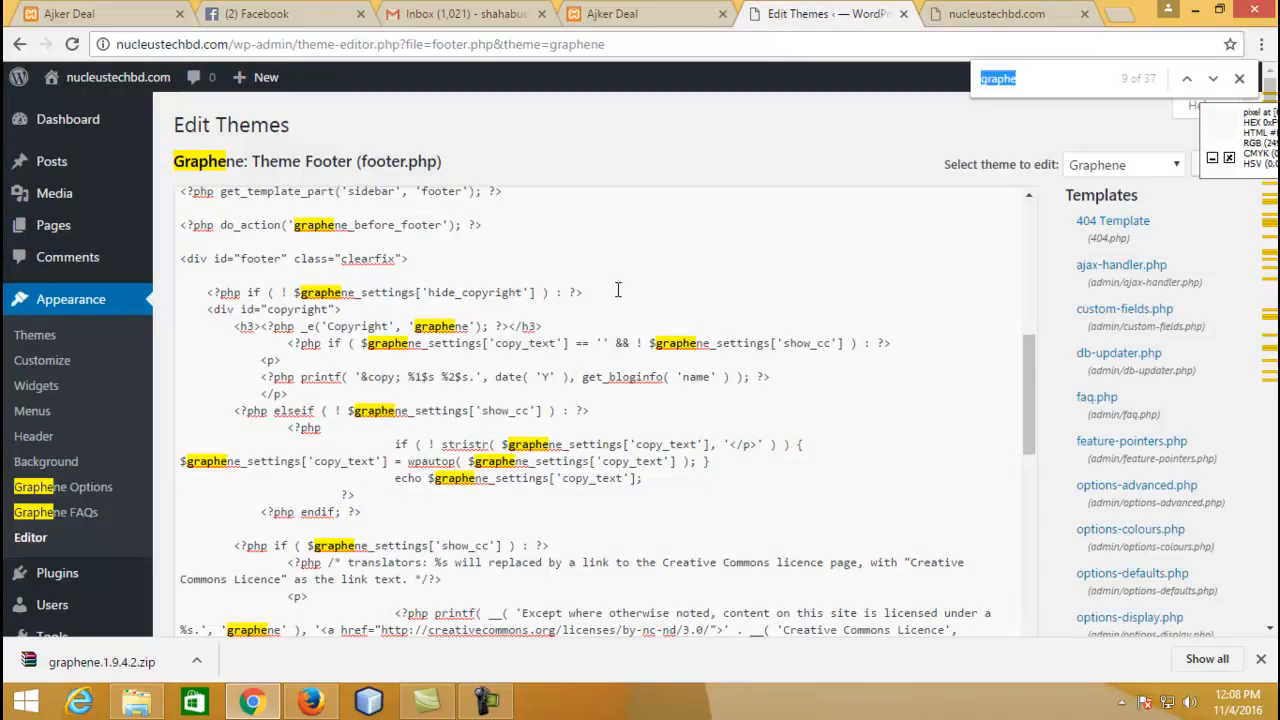
key(ctrl+v)
scroll(757, 449, down, 7)
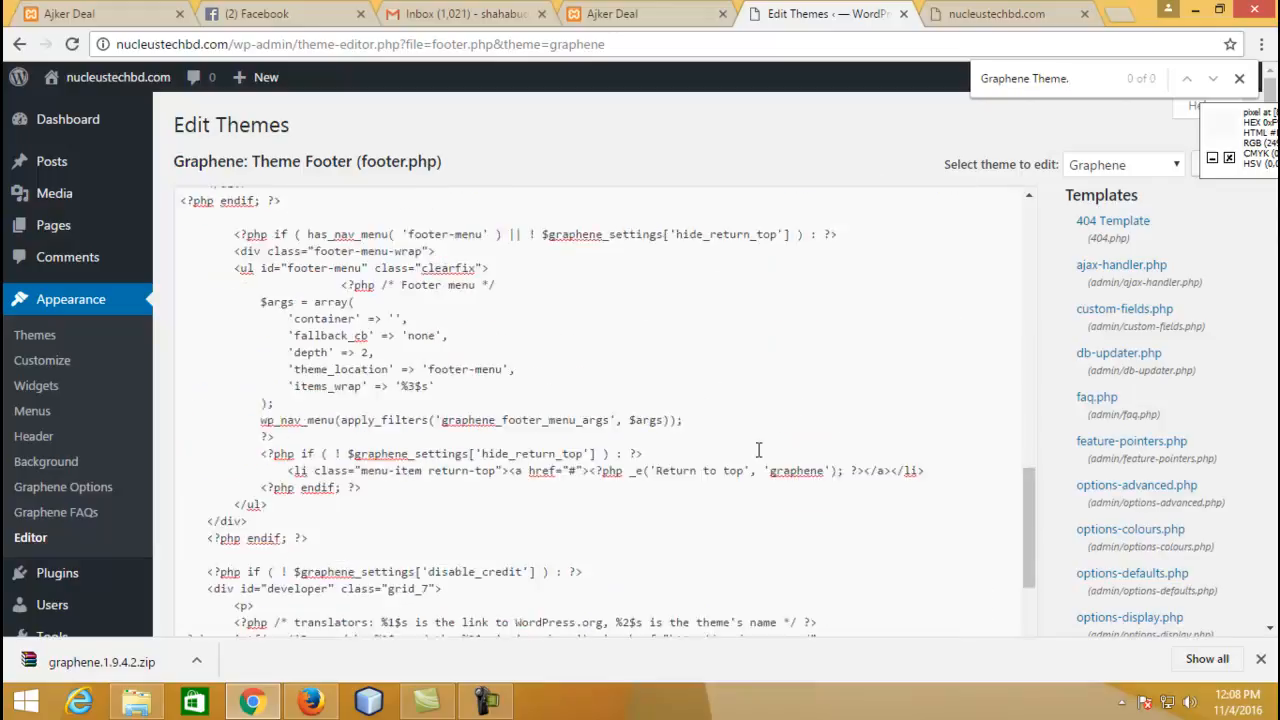
scroll(757, 449, up, 4)
click(983, 78)
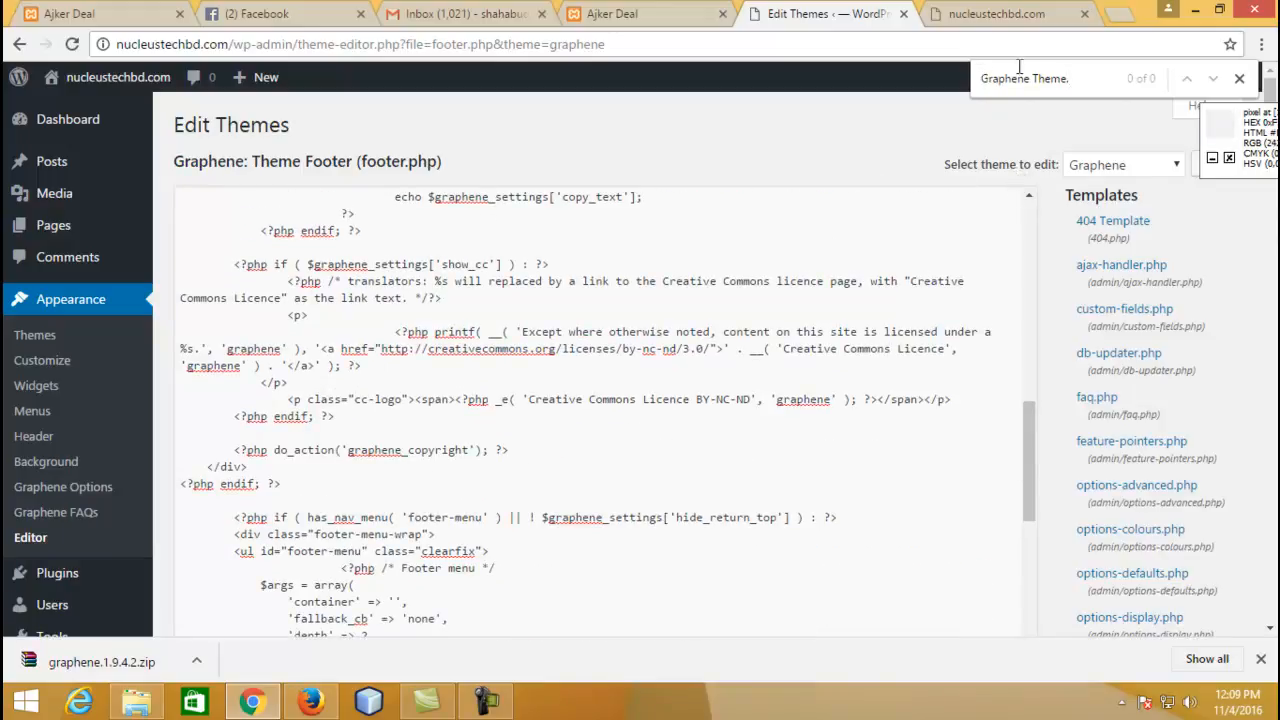
scroll(697, 400, down, 4)
click(733, 408)
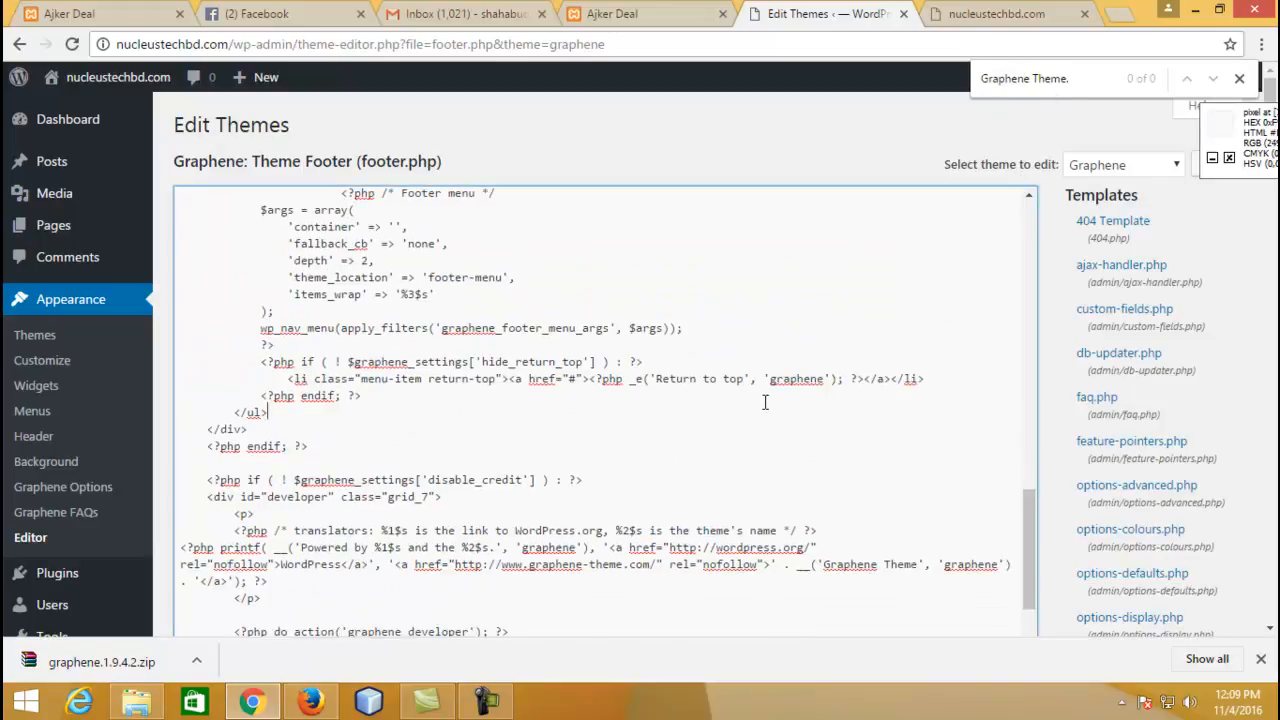
key(ctrl+f)
key(ctrl+v)
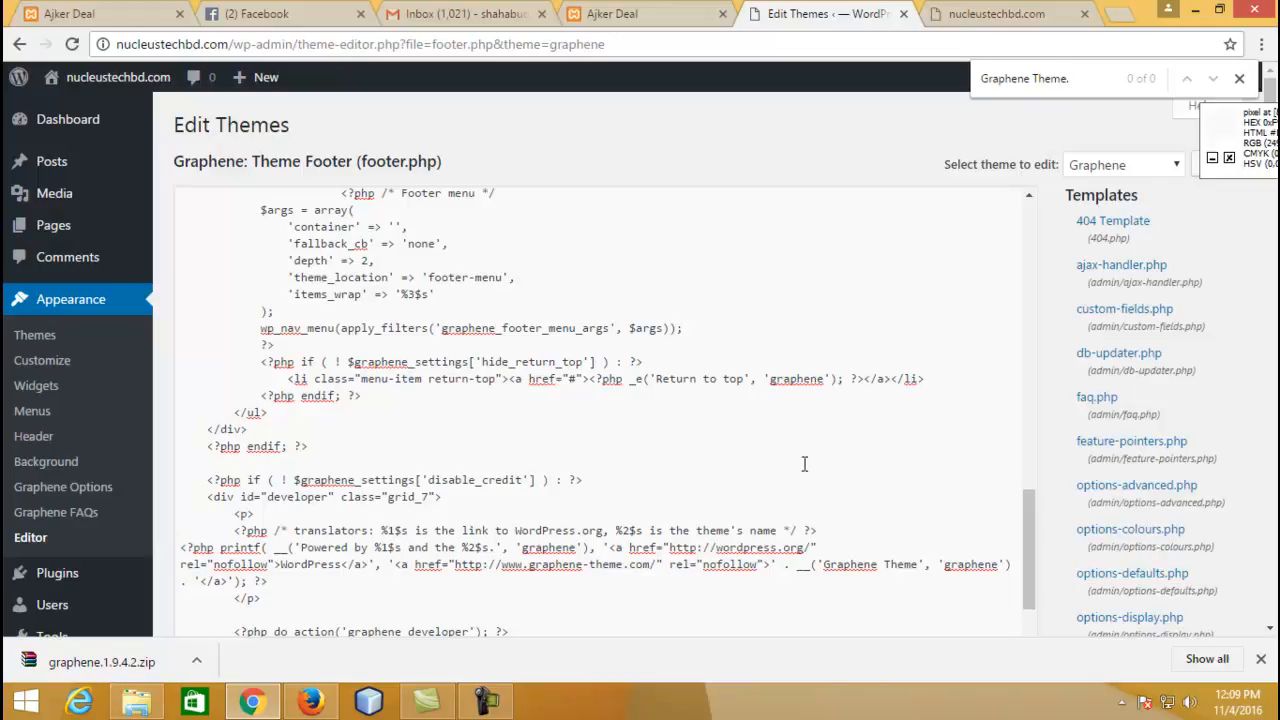
Step: In the footer's "Powered by" line, delete the "Graphene Theme" link text and replace the "WordPress" link text with "Nucleustechbd"
drag(915, 562, 812, 564)
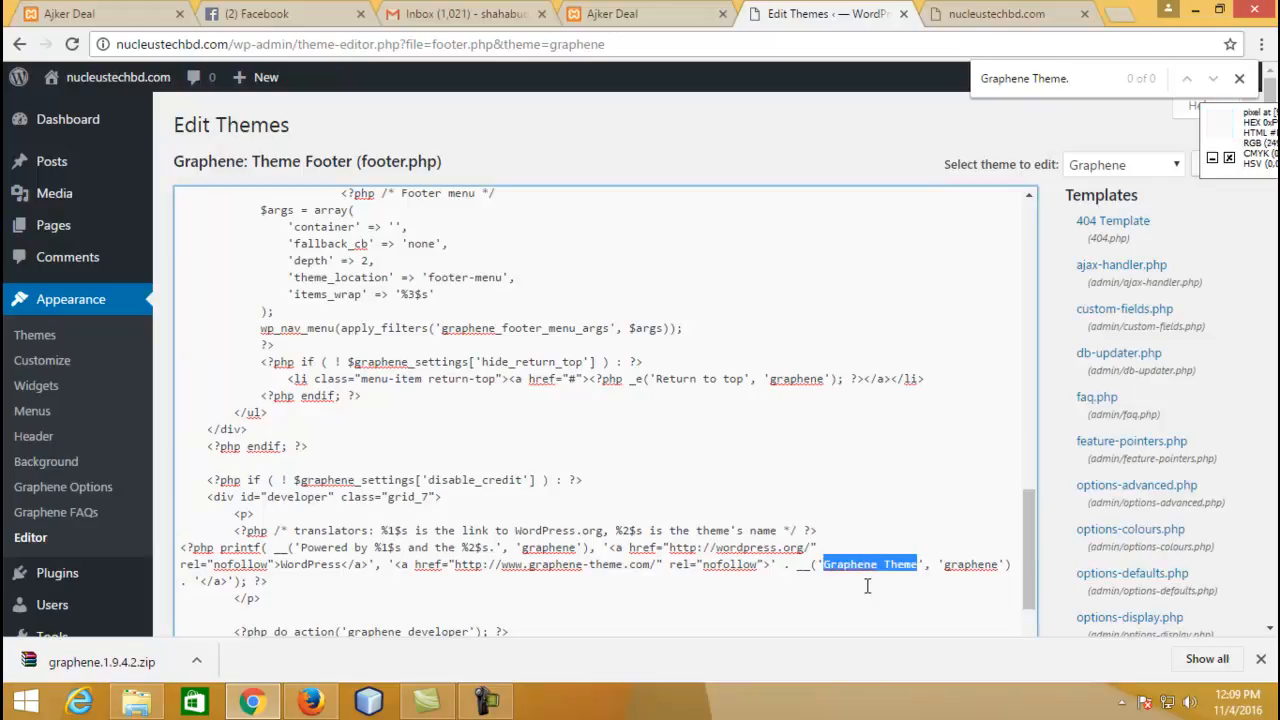
key(BackSpace)
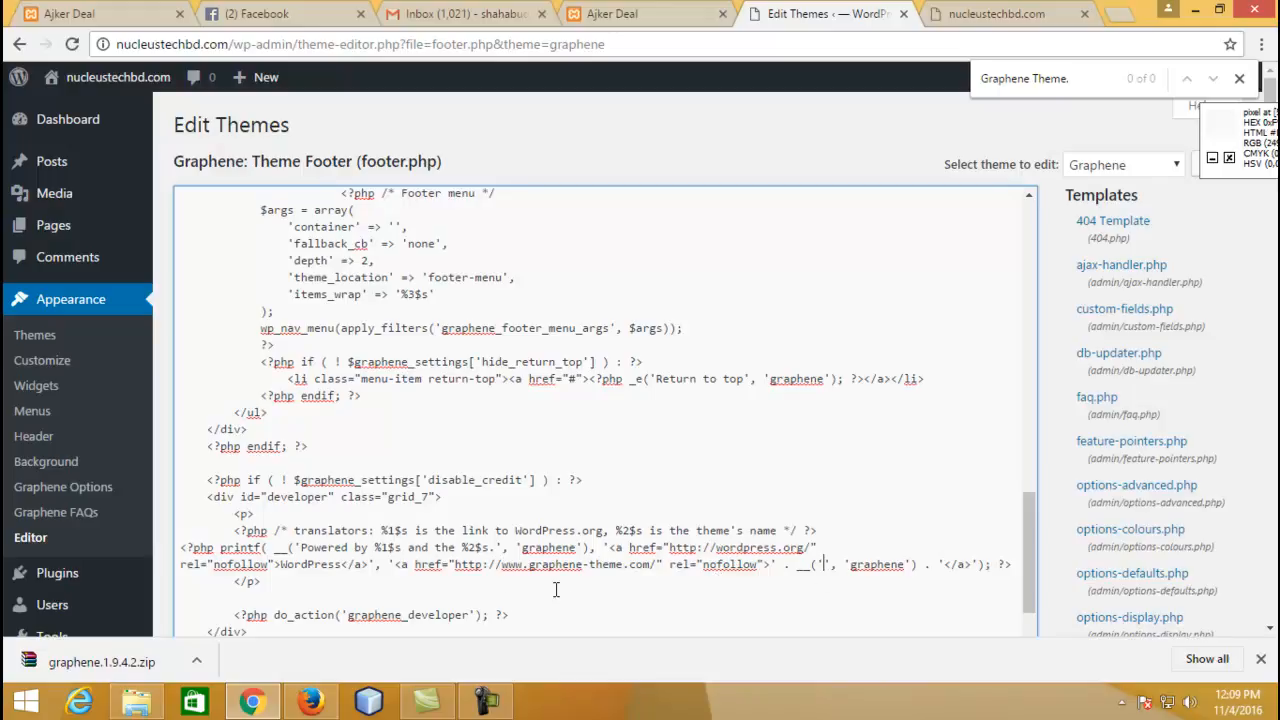
double_click(311, 564)
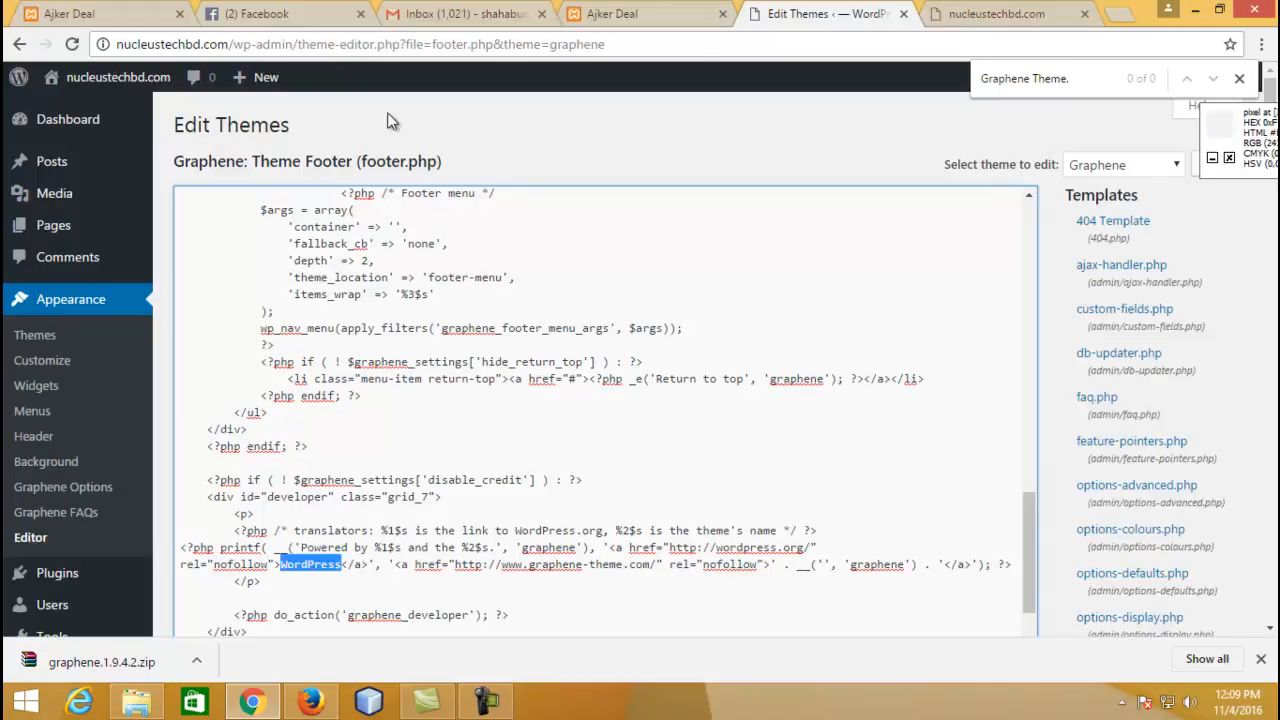
click(968, 12)
click(160, 52)
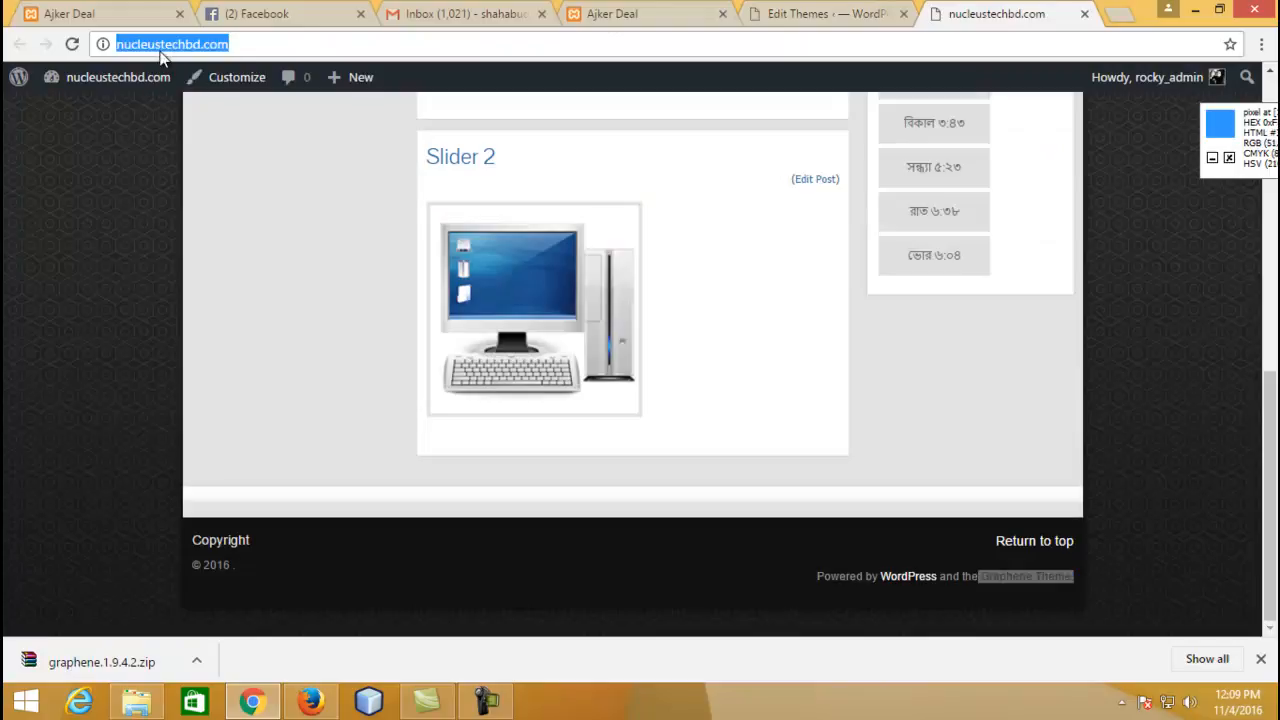
click(824, 12)
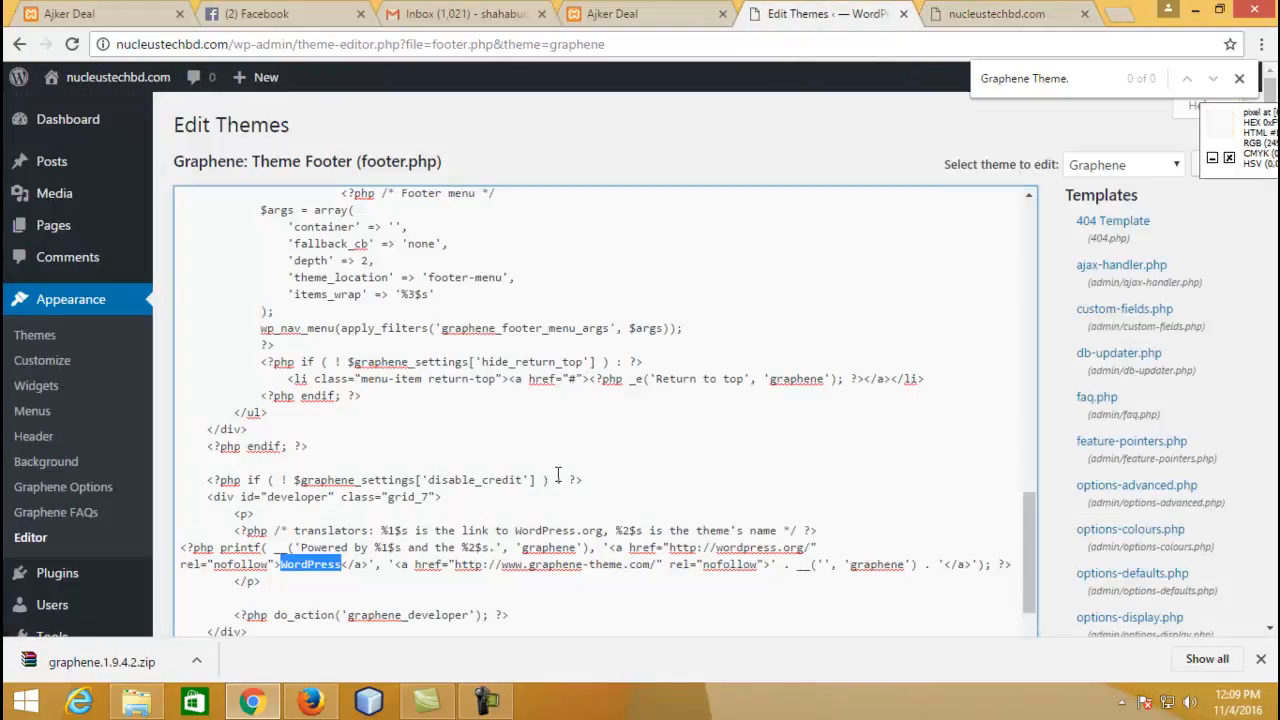
text(nucleustechbd)
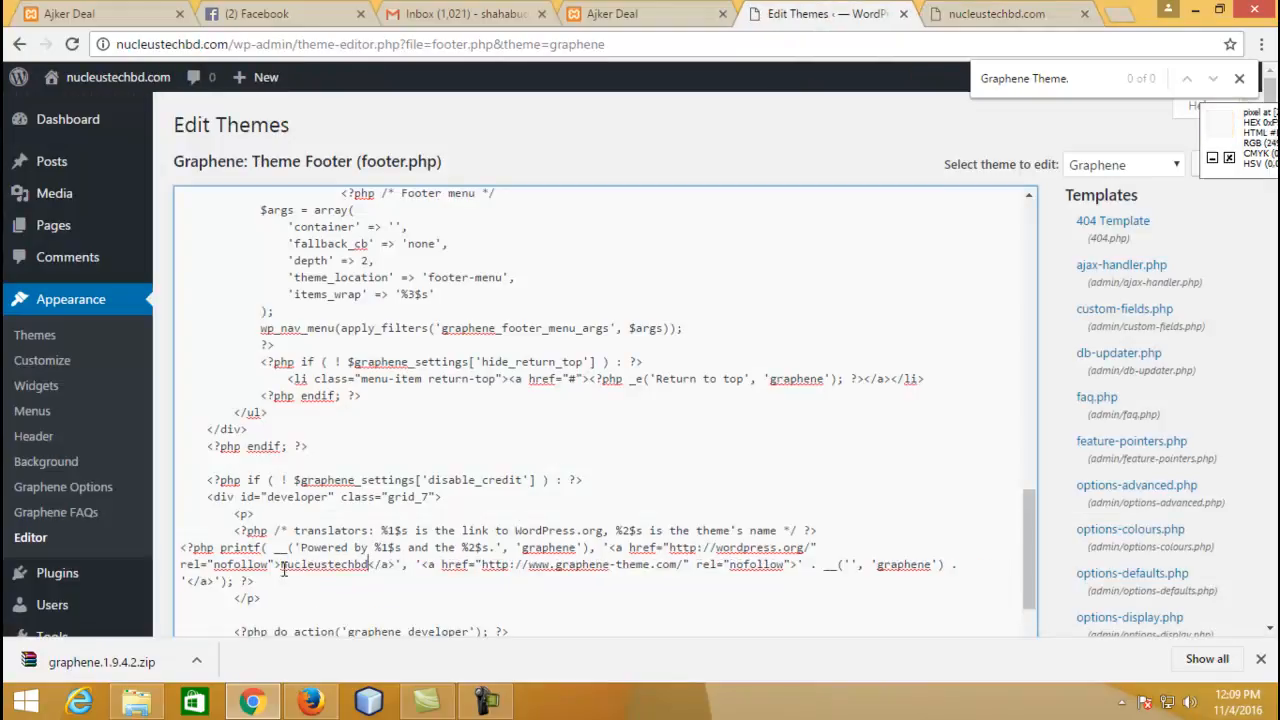
key(BackSpace)
text(N)
scroll(277, 616, down, 5)
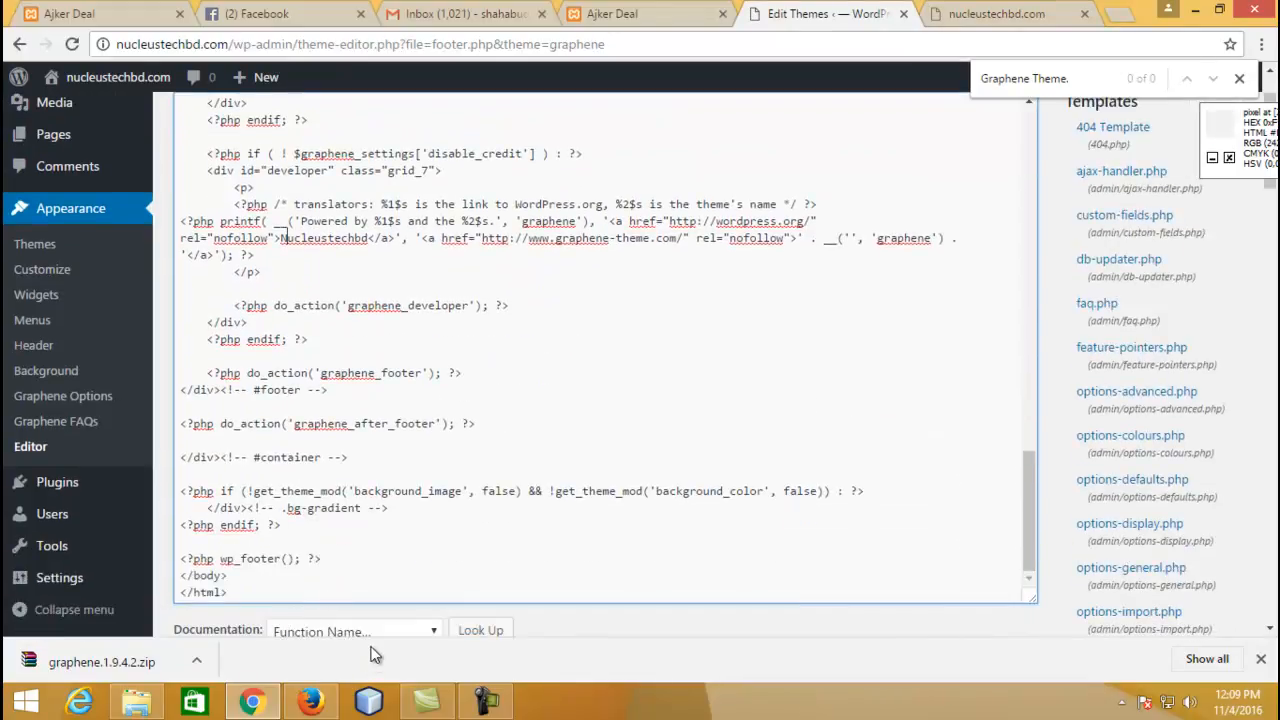
Step: Remove "and the" from the footer's "Powered by" line, save footer.php, and reload the live site to check the credit
drag(408, 221, 453, 220)
key(BackSpace)
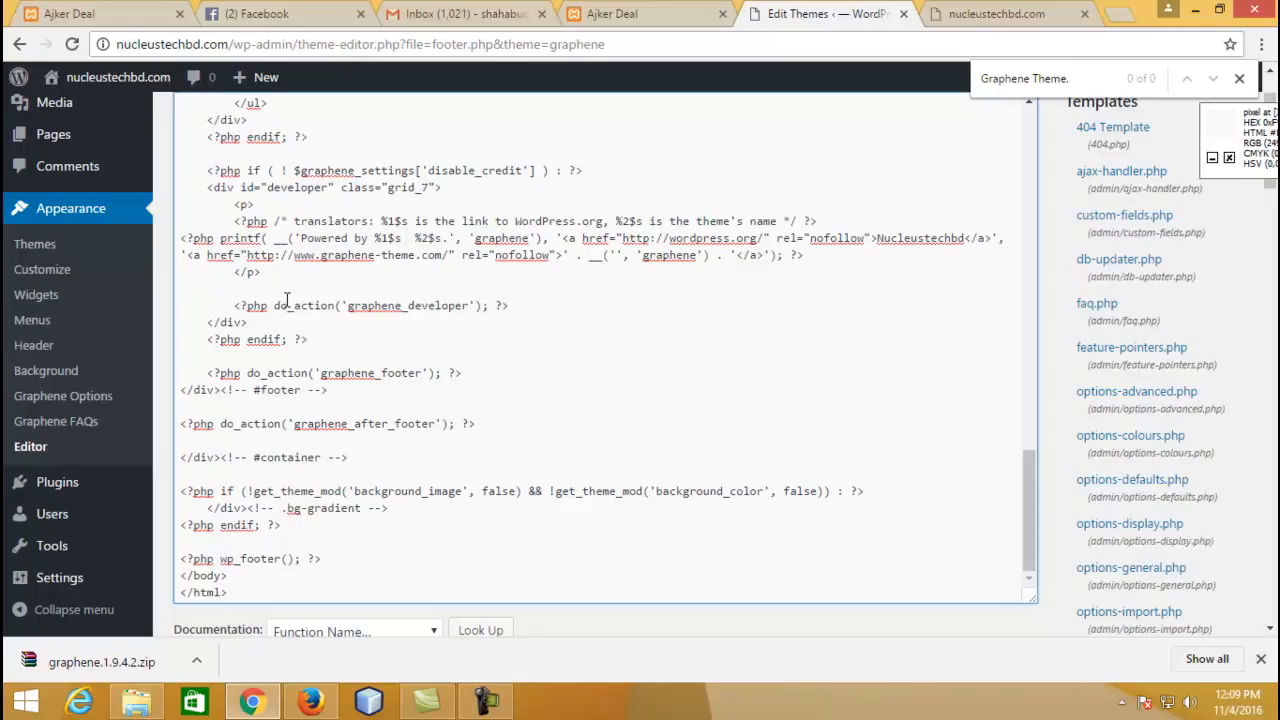
scroll(391, 492, down, 5)
click(237, 310)
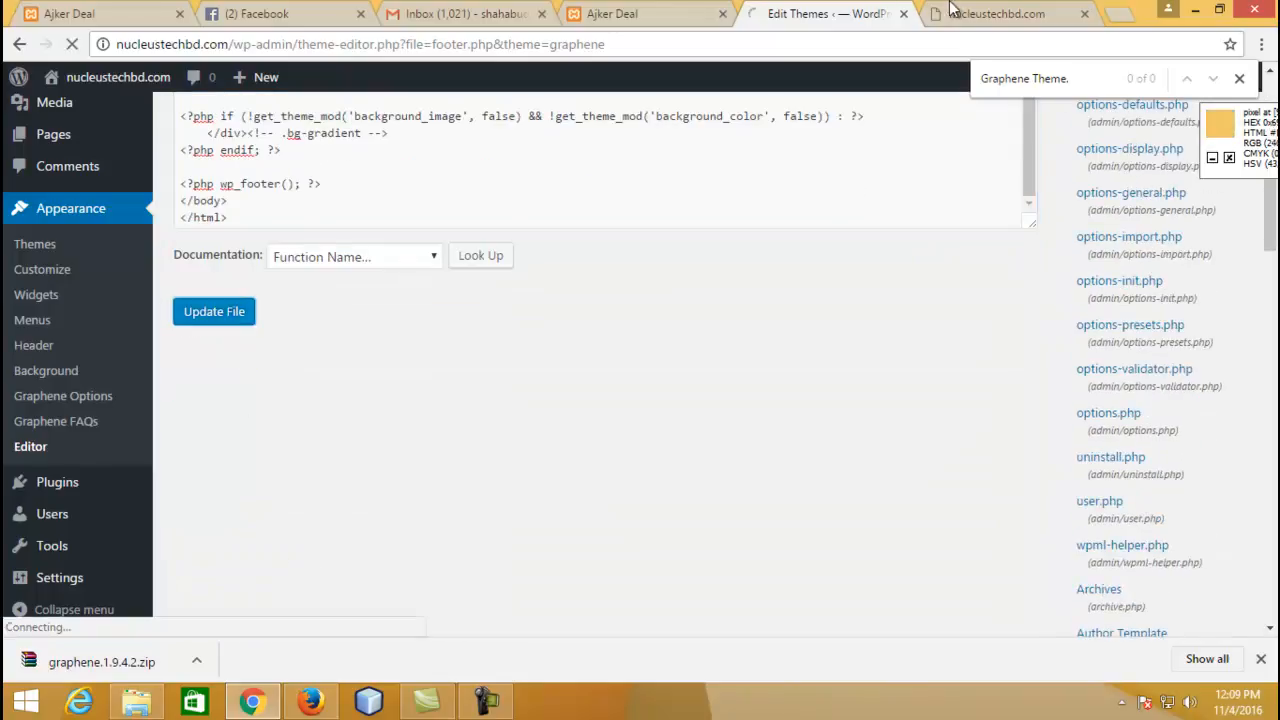
click(925, 12)
key(F5)
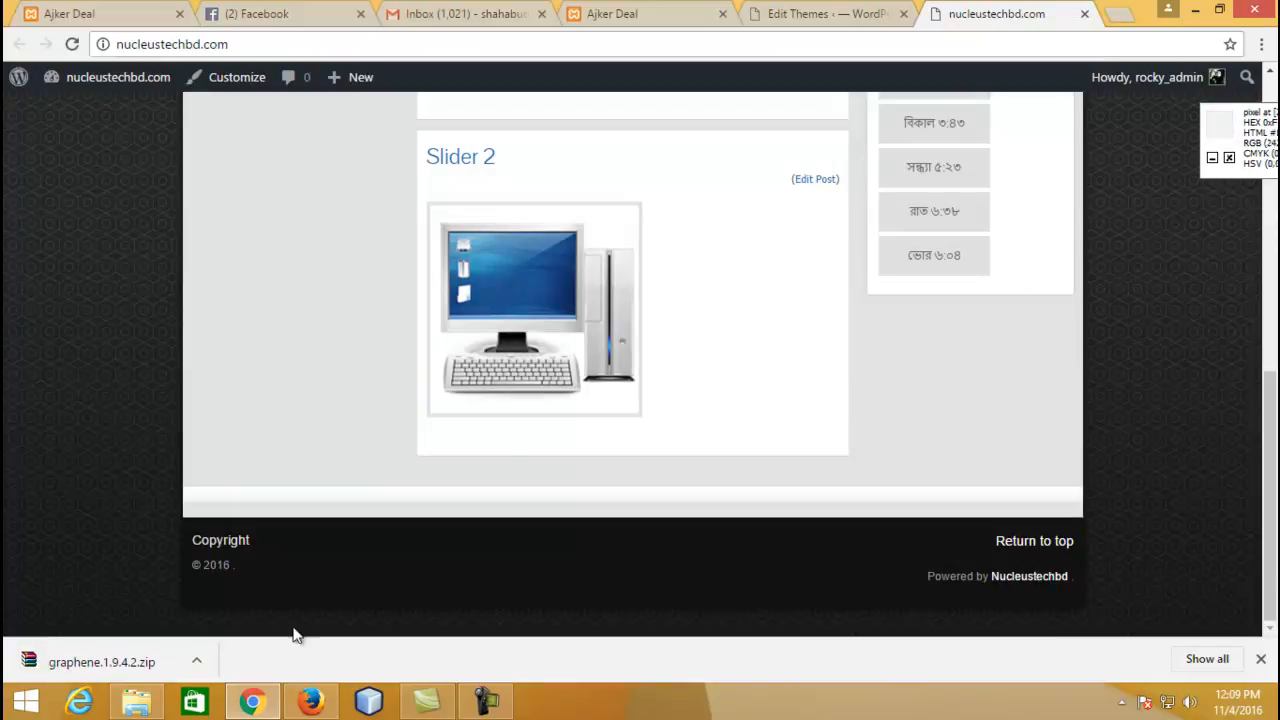
Step: Search the footer.php code for "Copyright" and locate the heading line of the copyright block
click(824, 14)
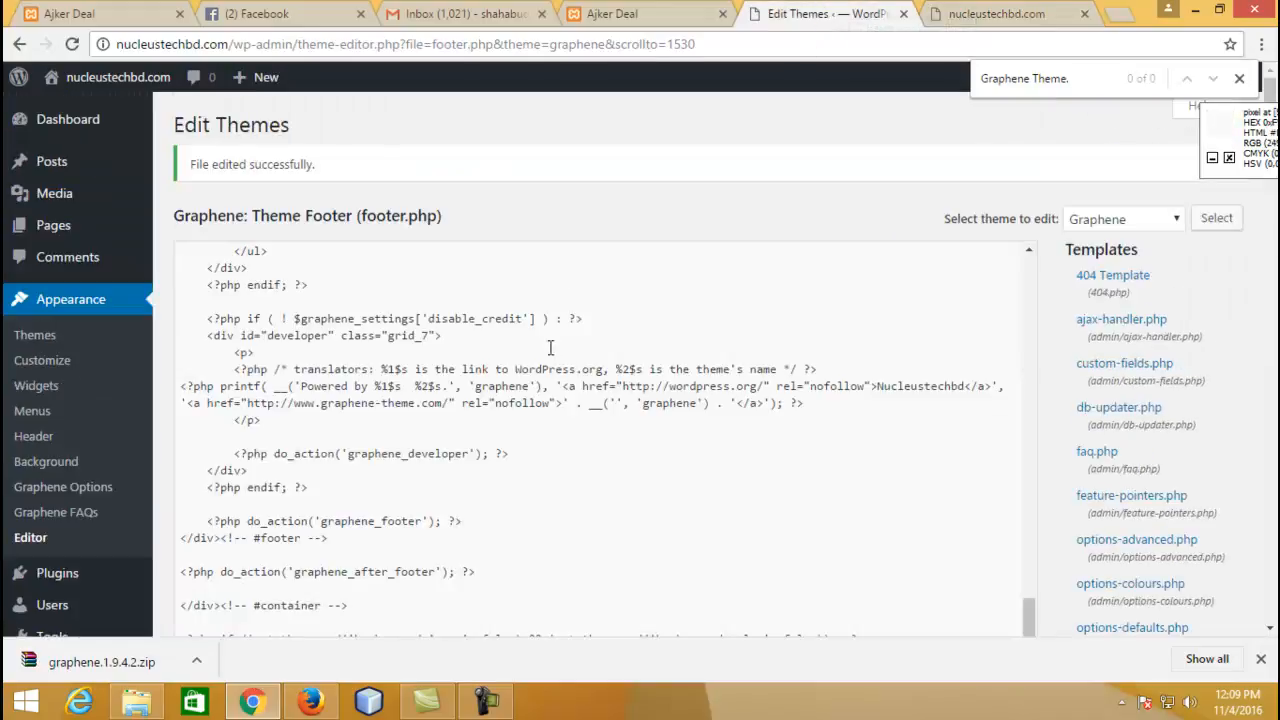
key(ctrl+f)
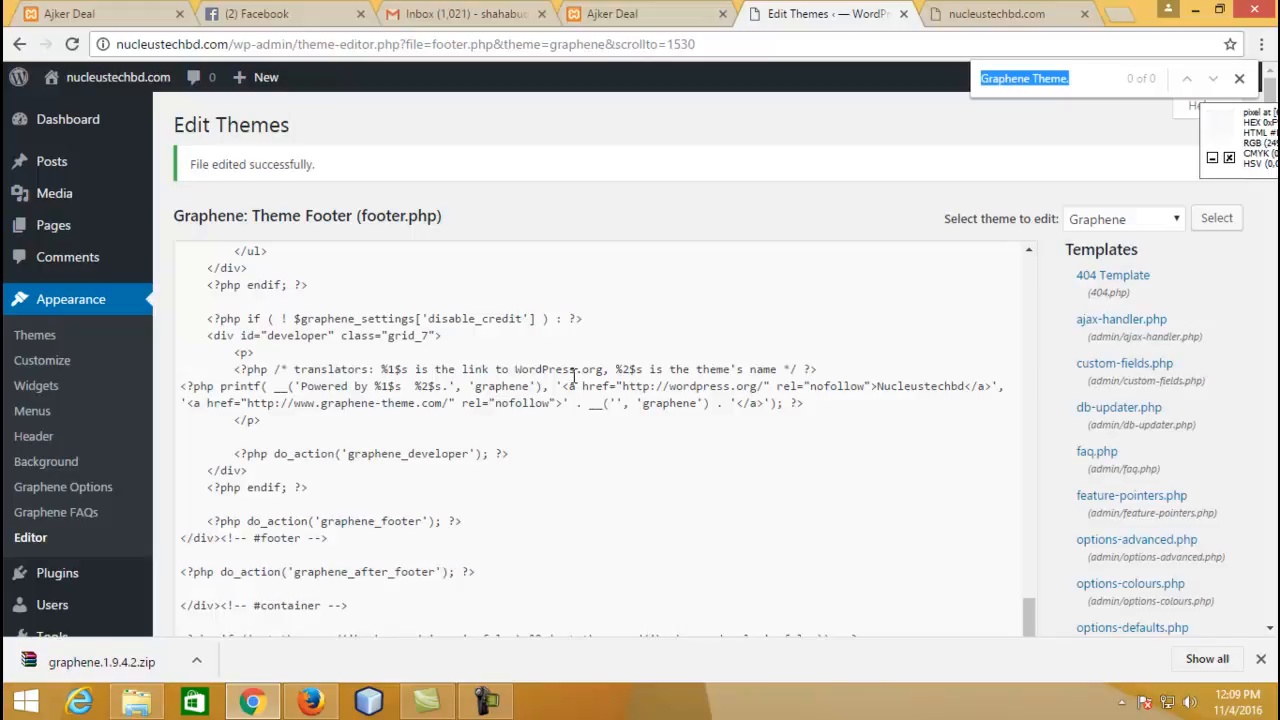
text(Copy)
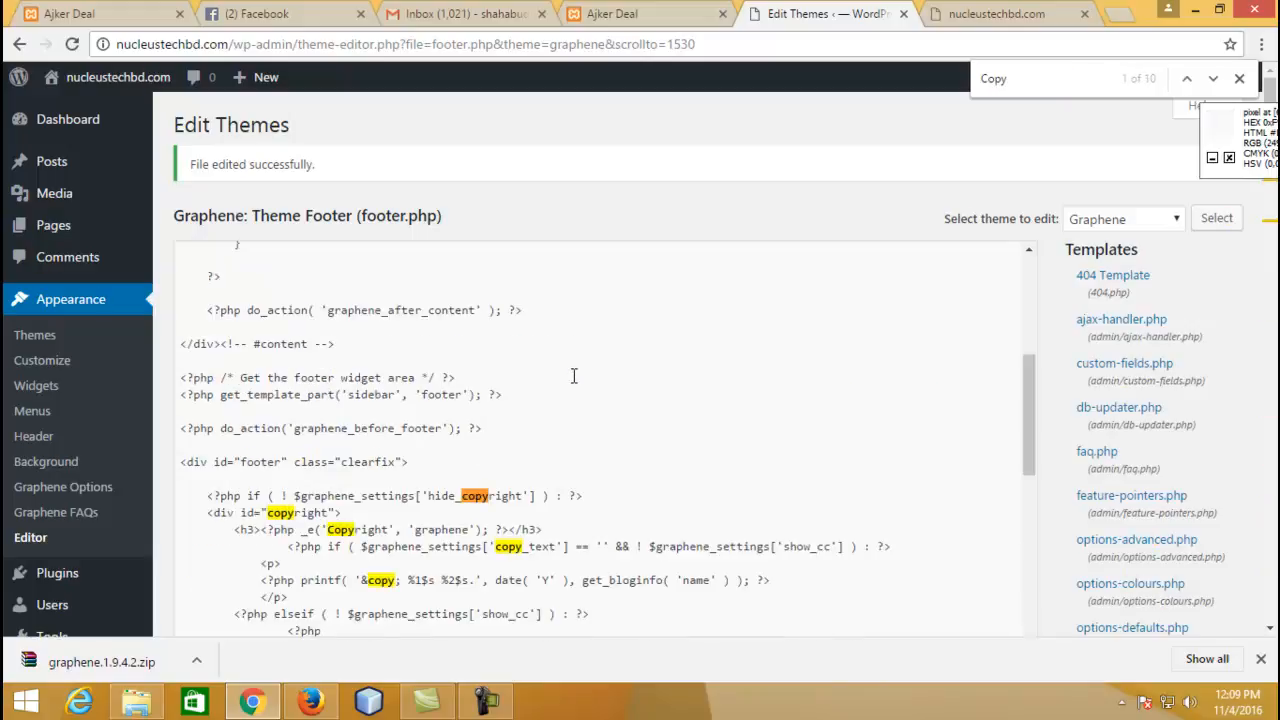
text(right)
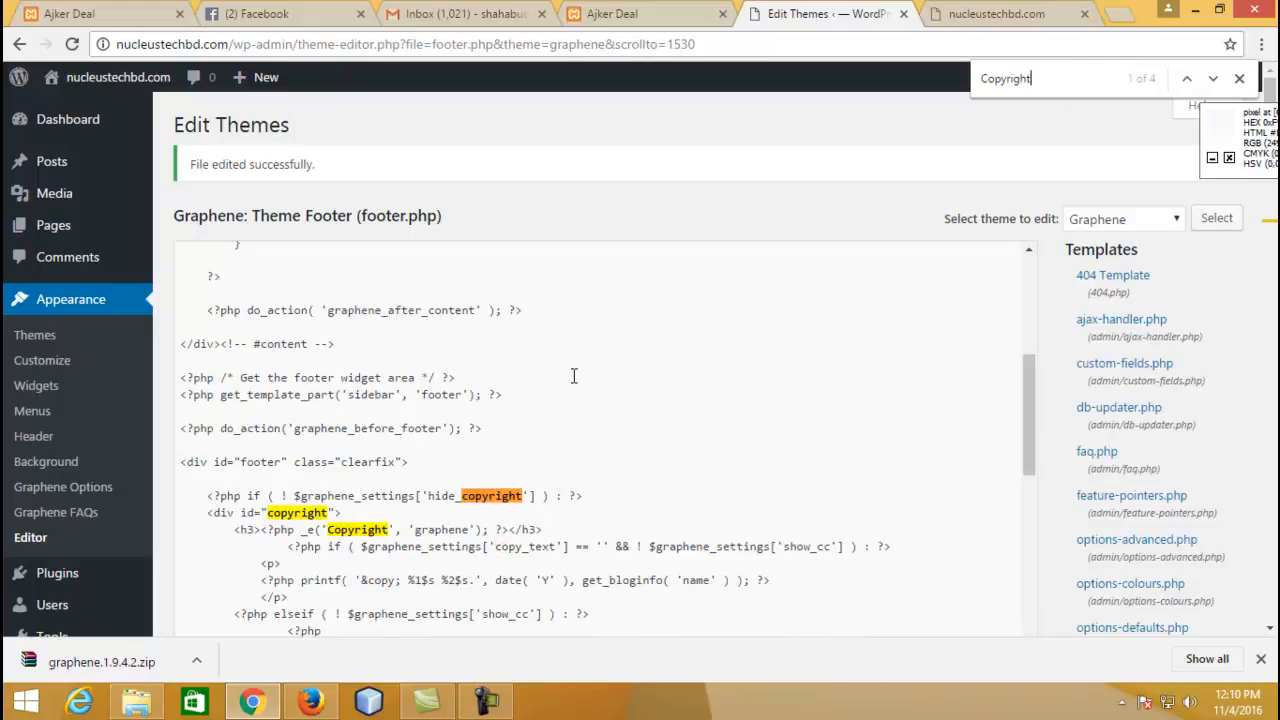
scroll(598, 395, down, 3)
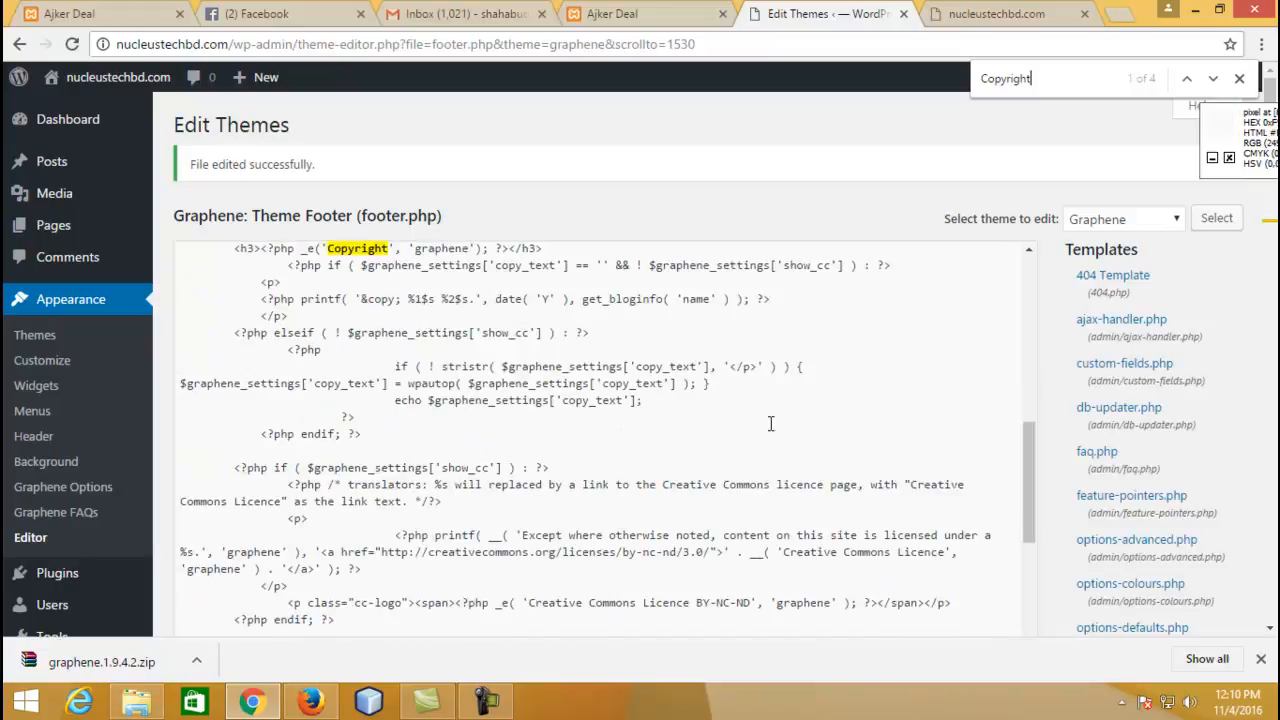
scroll(770, 424, down, 1)
scroll(772, 424, down, 12)
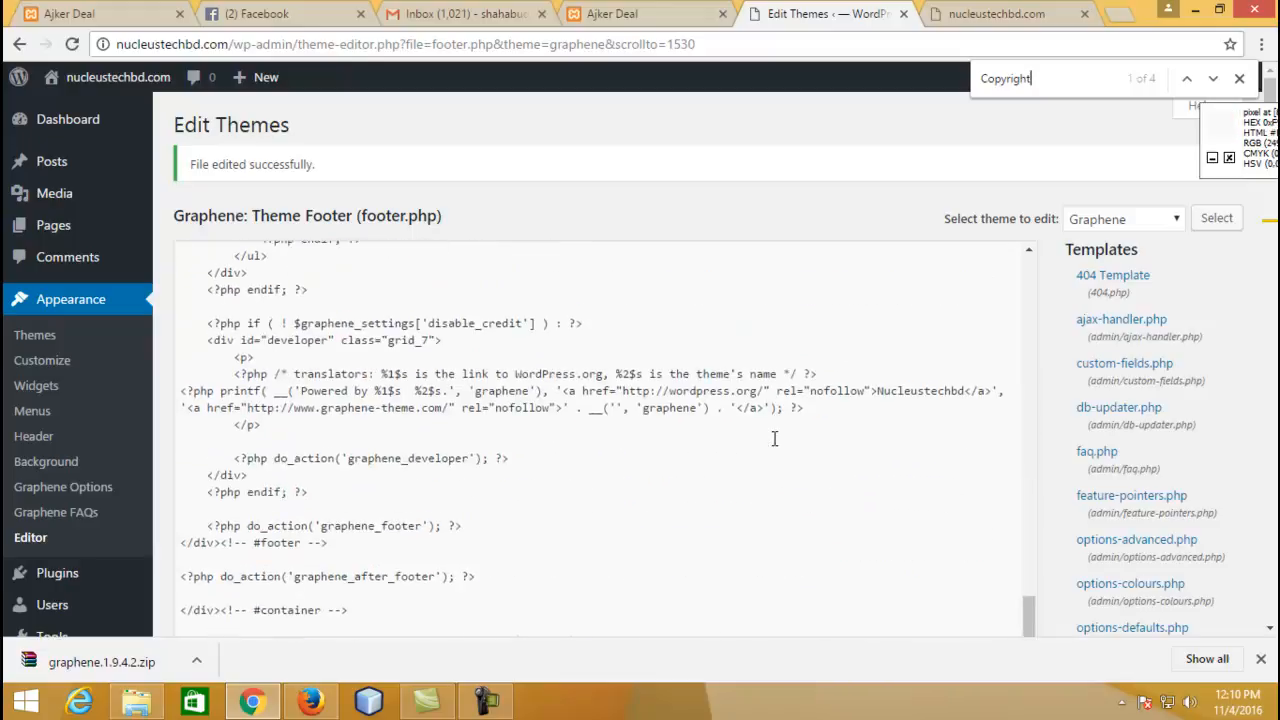
scroll(774, 438, up, 8)
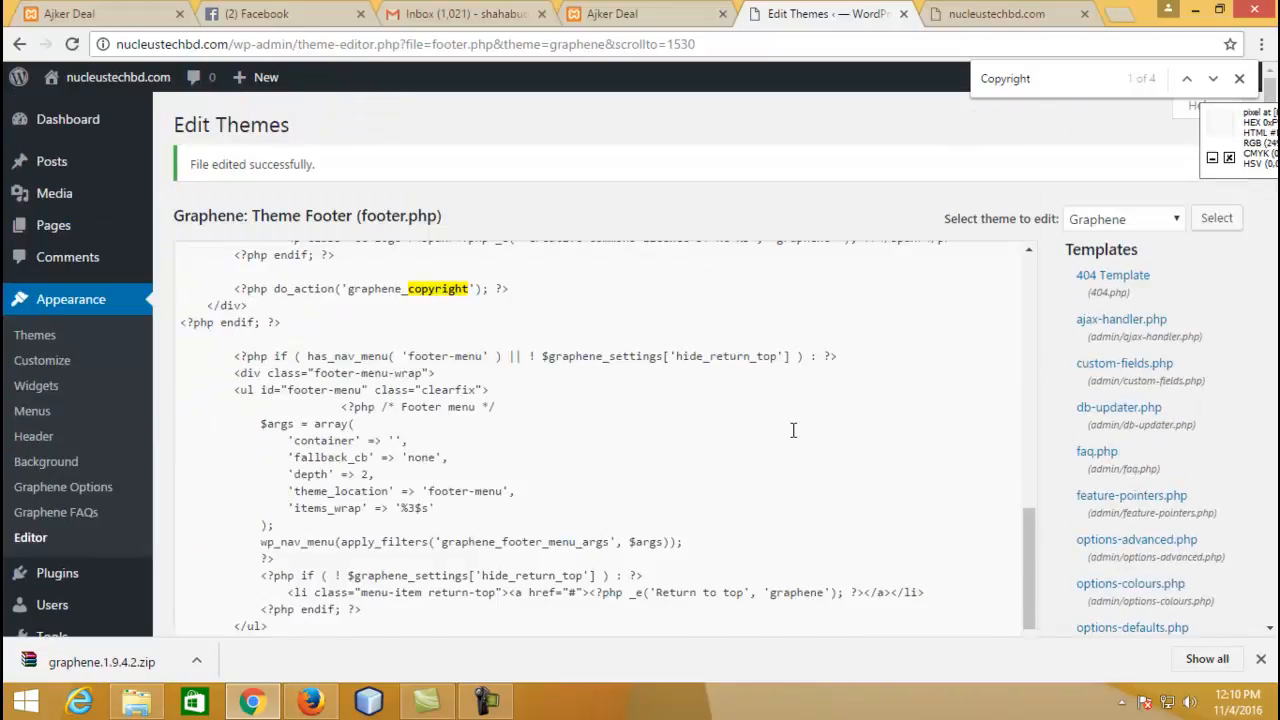
scroll(794, 430, up, 3)
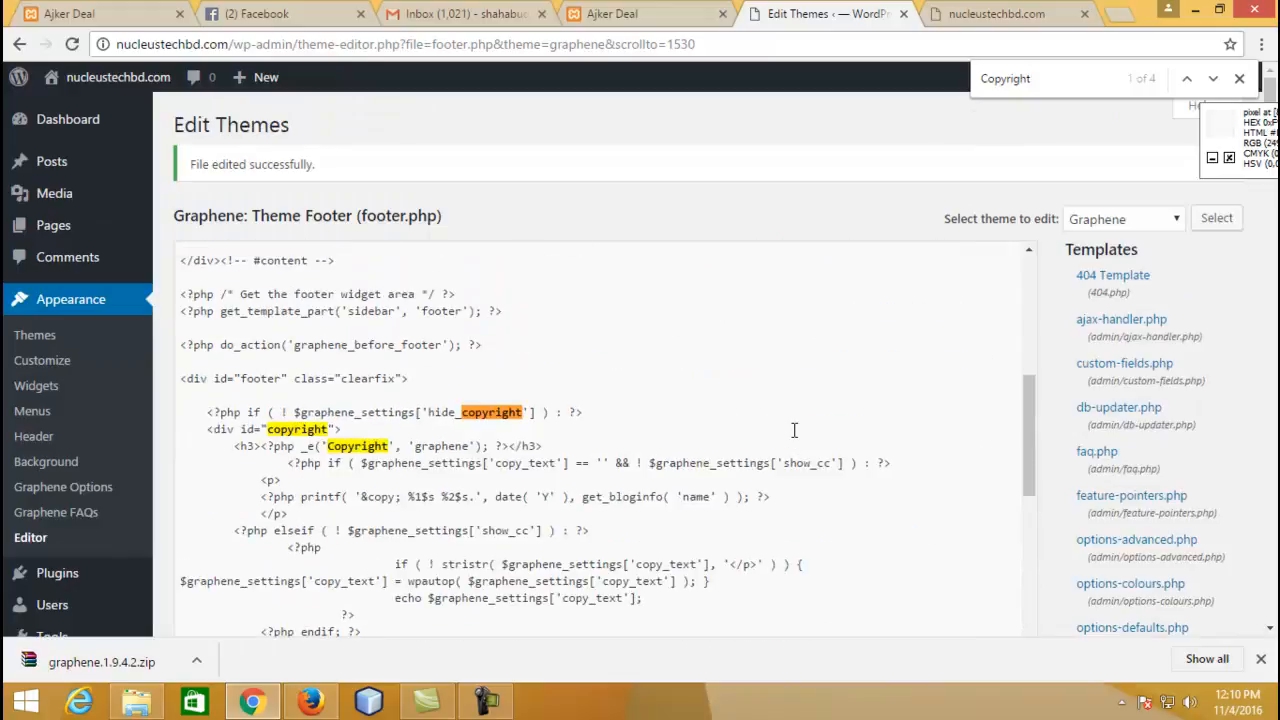
Step: Add the name "Nucleustechbd", copied from the live site's footer, after "Copyright" in the copyright heading, without the trailing period
click(393, 447)
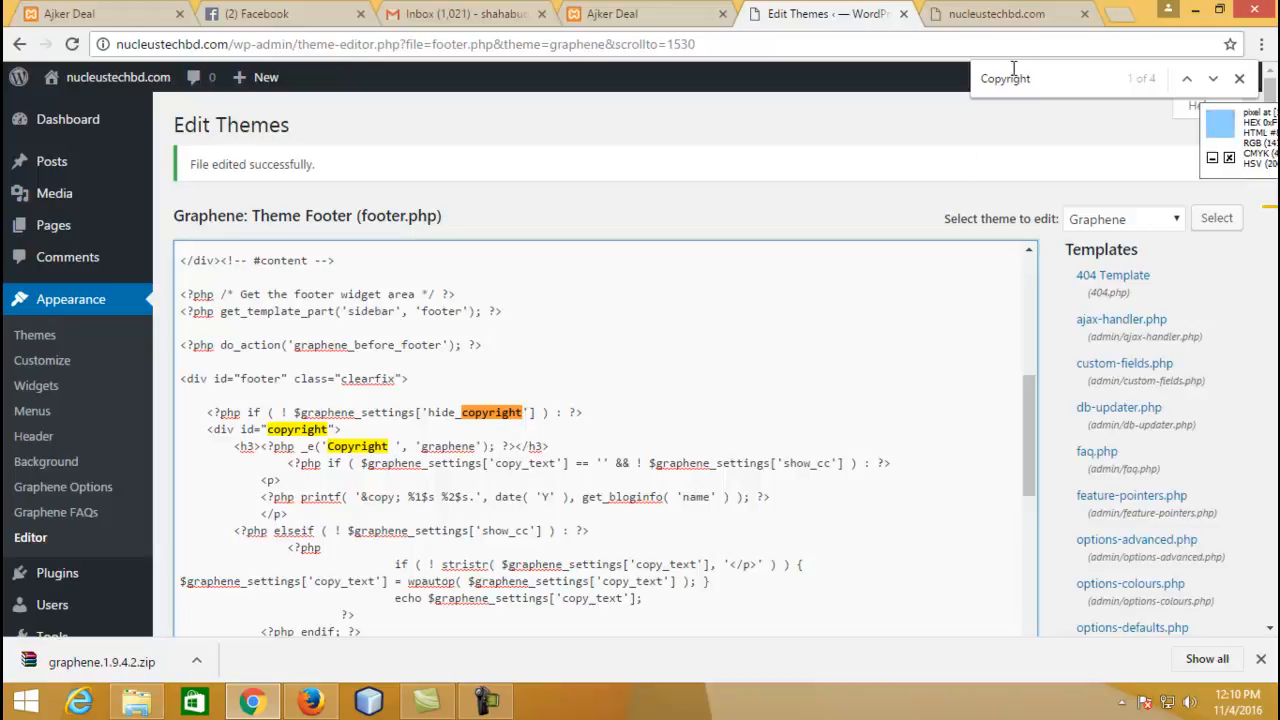
click(1015, 13)
drag(990, 578, 1104, 562)
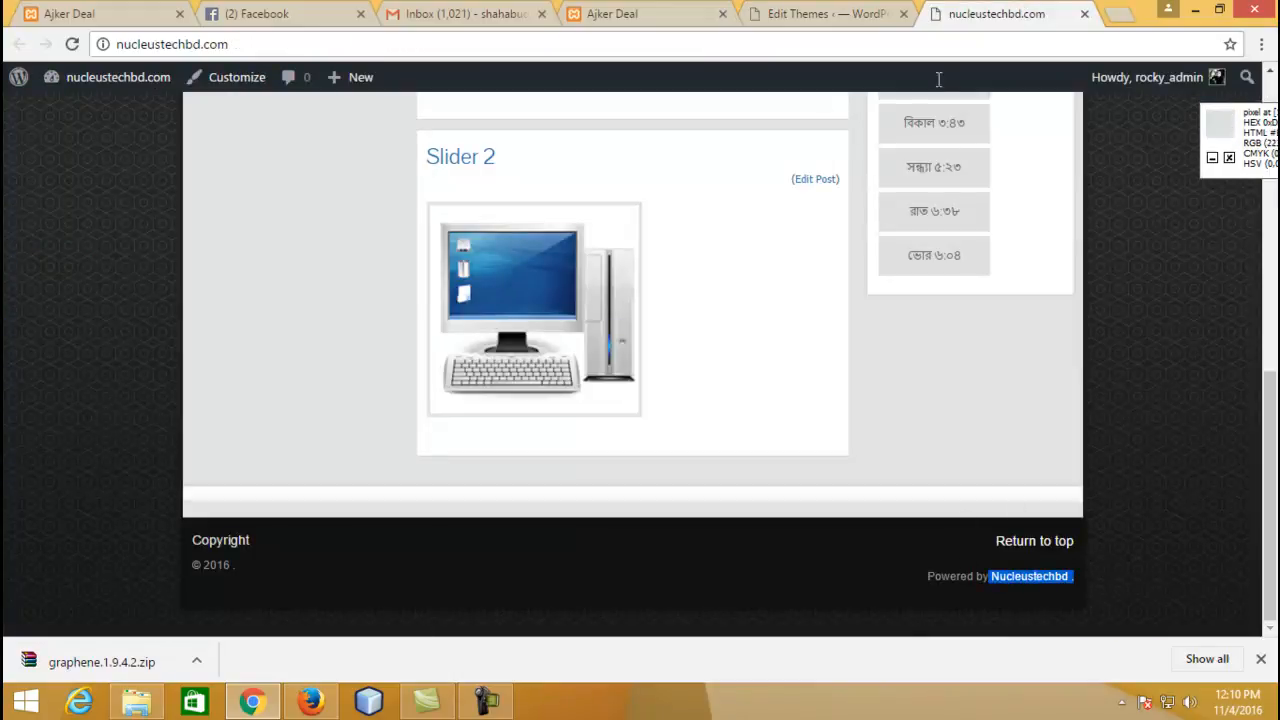
key(ctrl+shift+Tab)
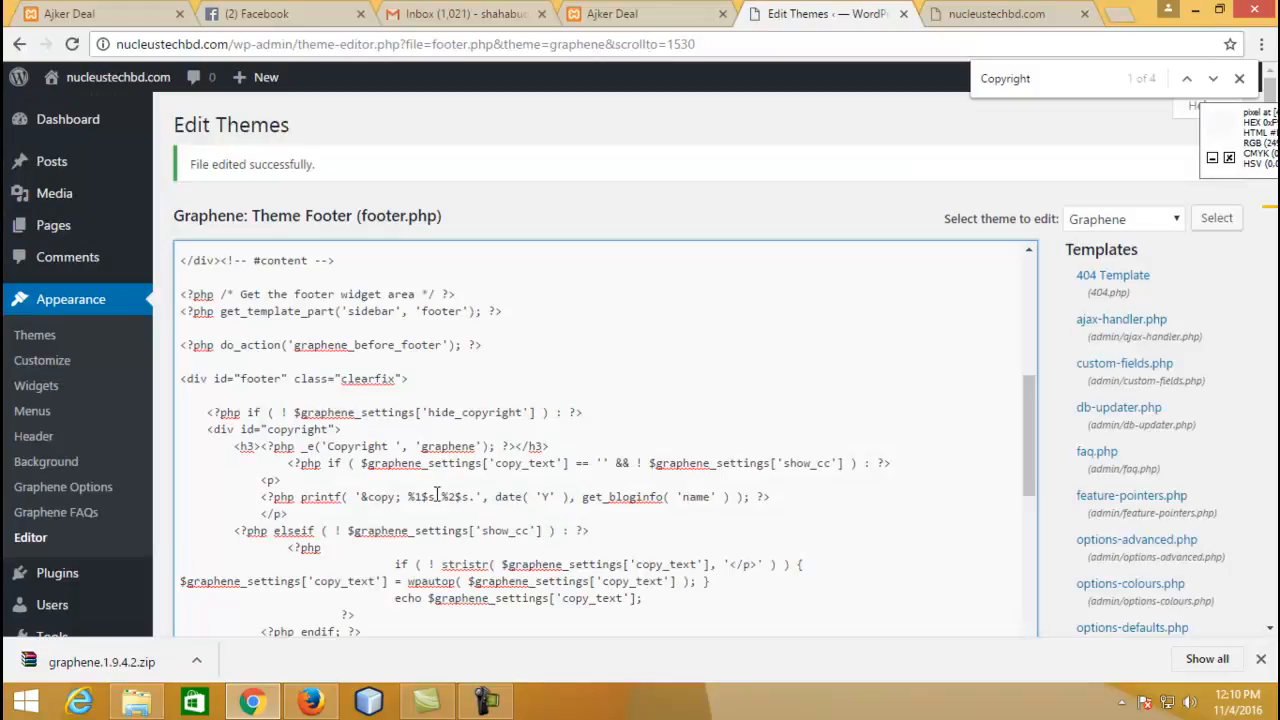
text(Nucleustechbd .)
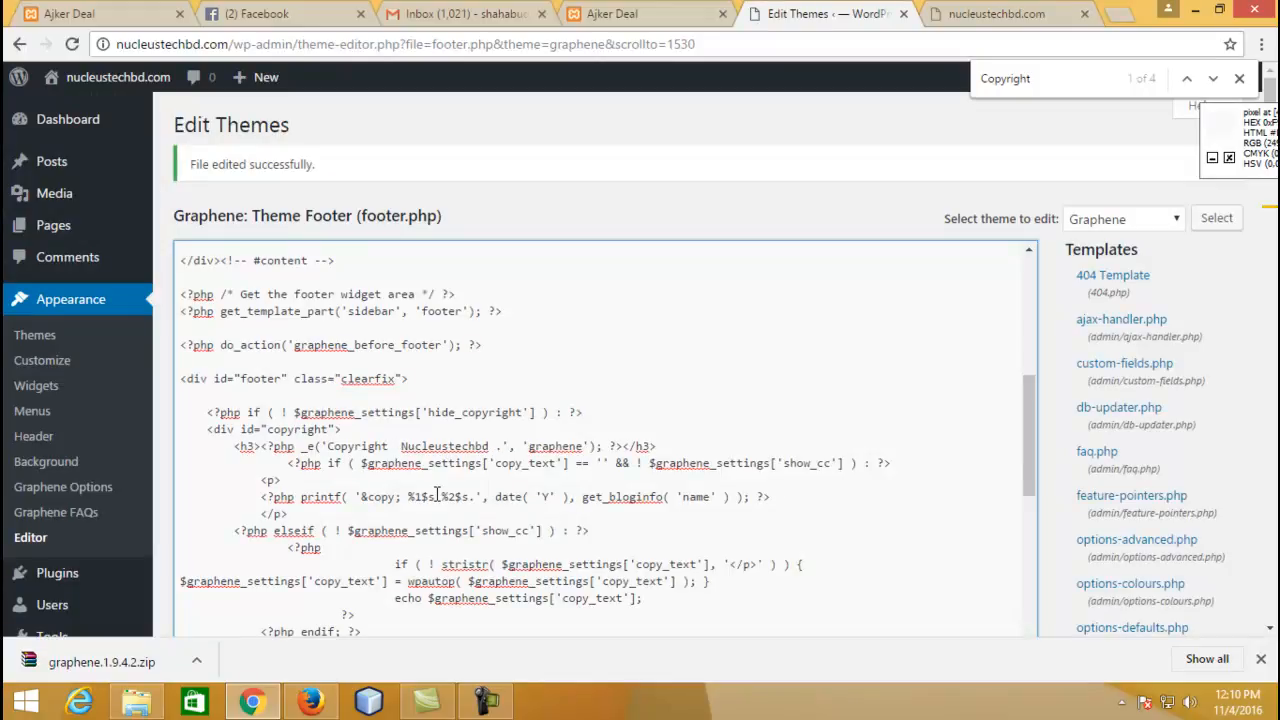
key(BackSpace)
key(BackSpace)
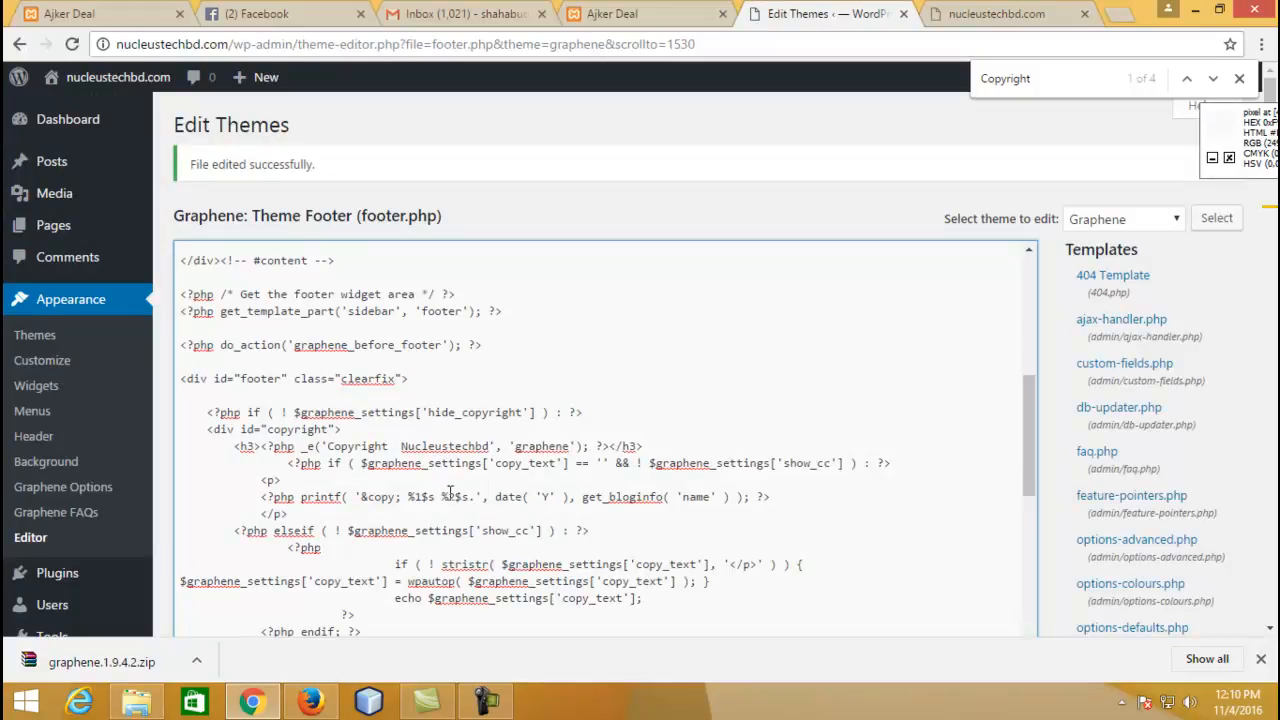
Step: Save the edited footer.php and reload the live site to check its copyright heading
scroll(40, 465, down, 1)
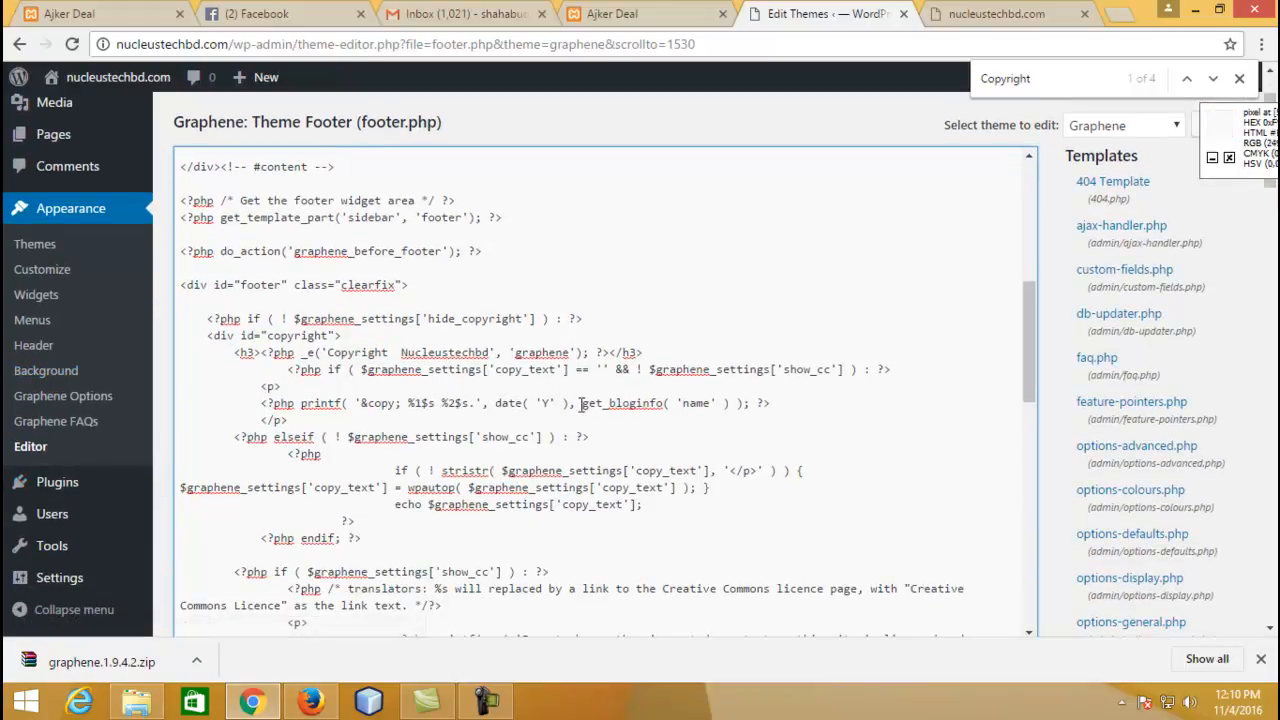
scroll(200, 527, down, 10)
click(214, 178)
click(990, 13)
key(F5)
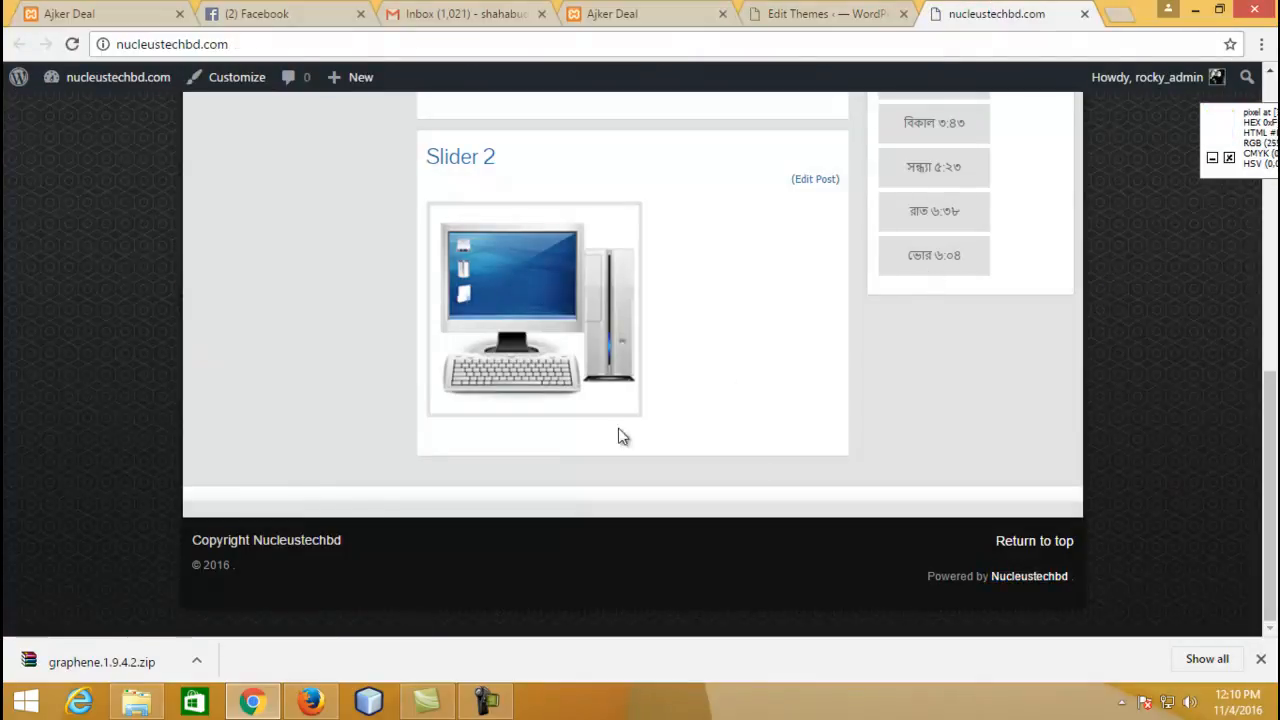
scroll(423, 558, up, 10)
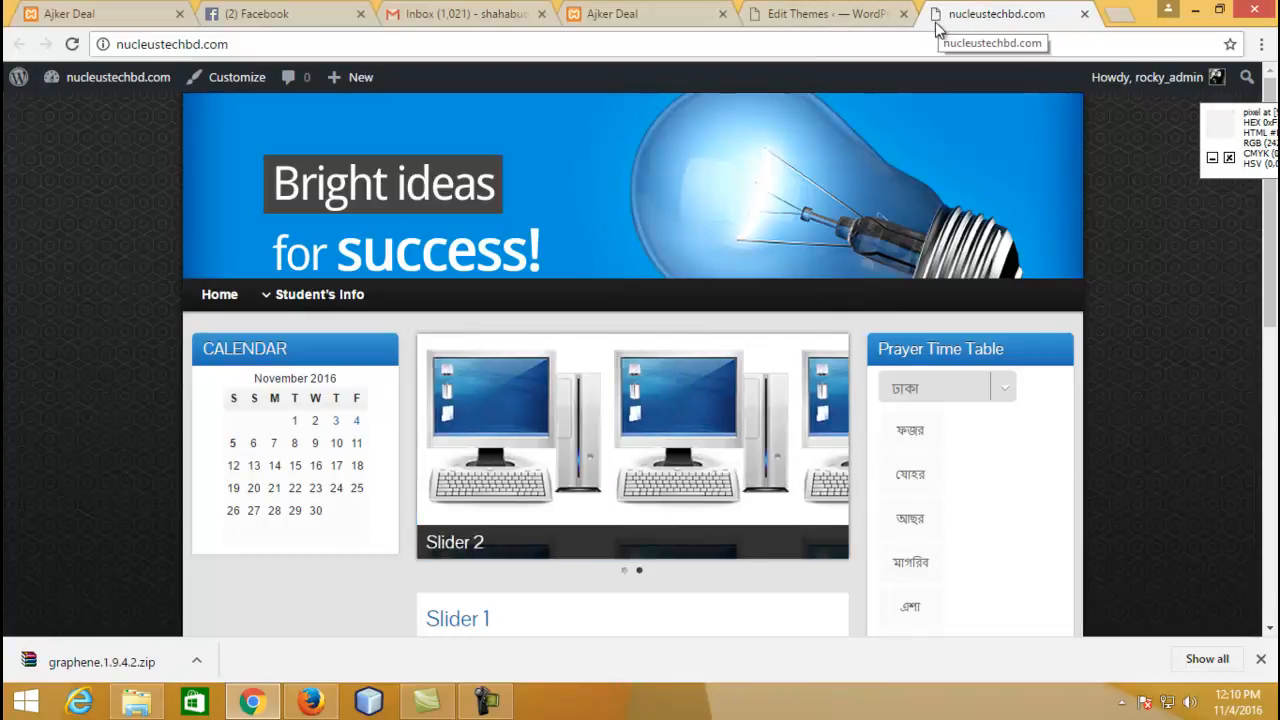
Step: Search Google Images for "Nucleustechbd icon" in a new browser tab and look through the pictures
click(1120, 14)
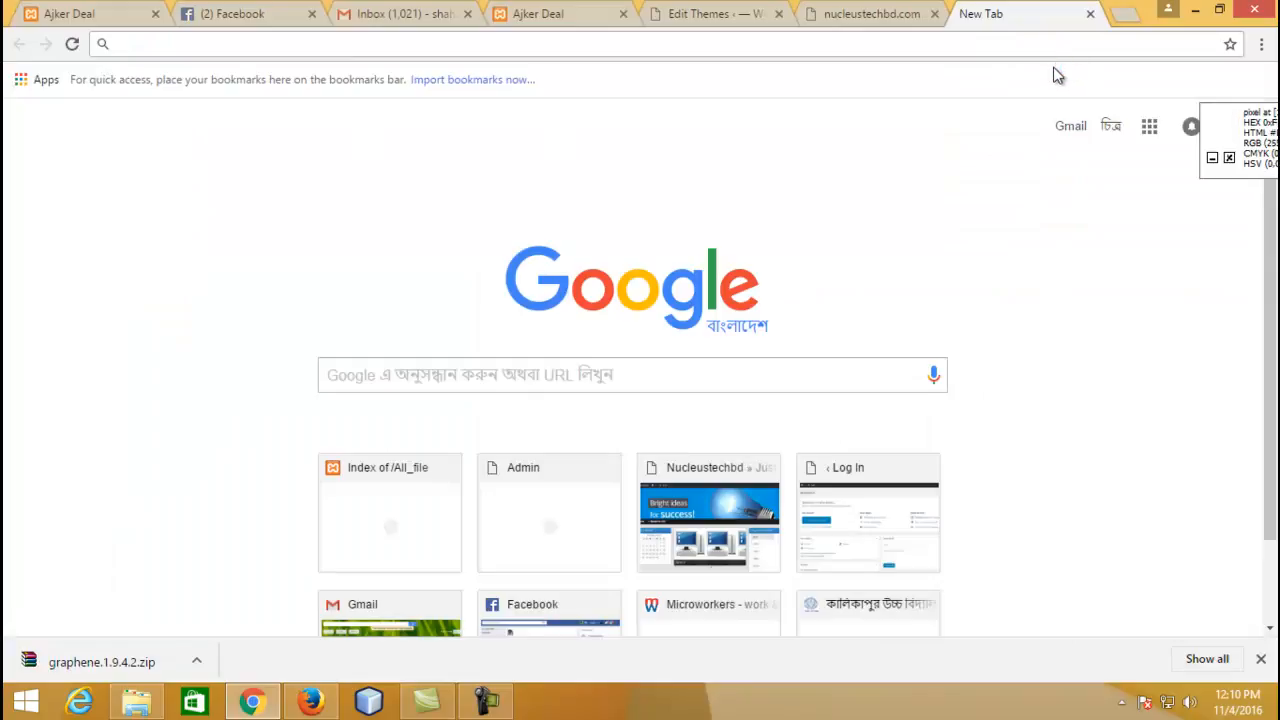
text(Nucleustechbd .)
key(BackSpace)
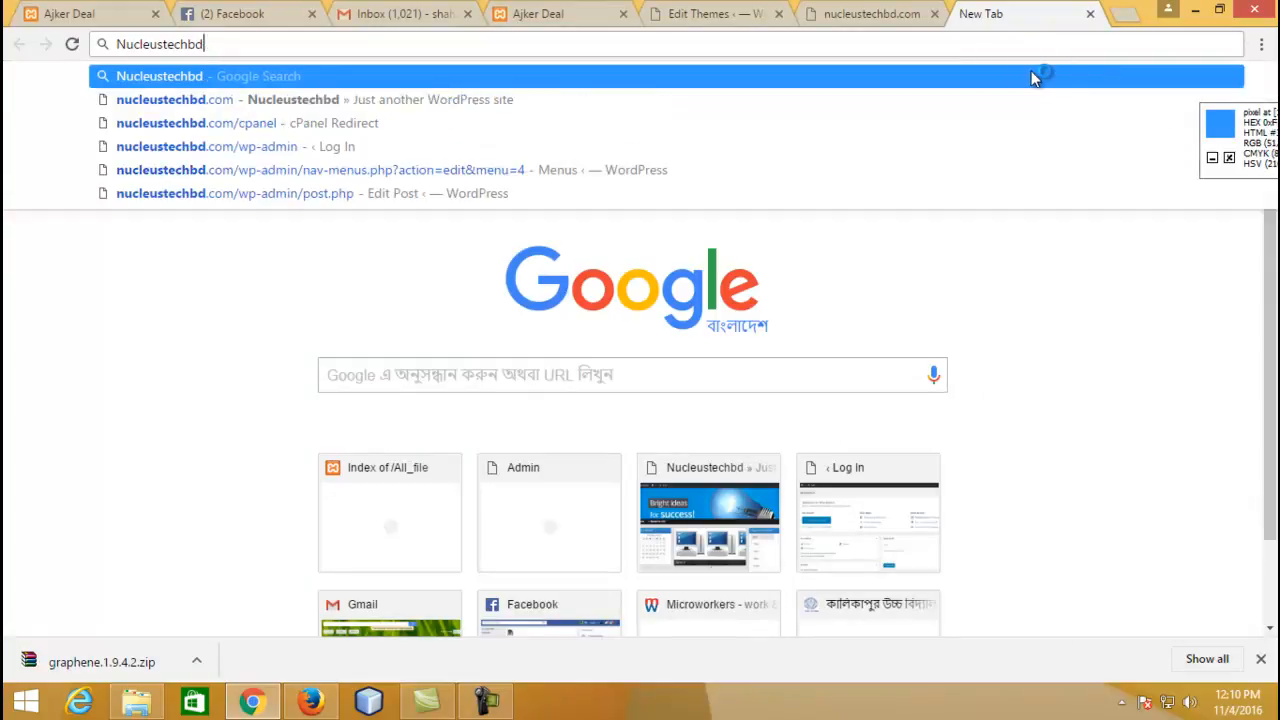
key(BackSpace)
text(ic)
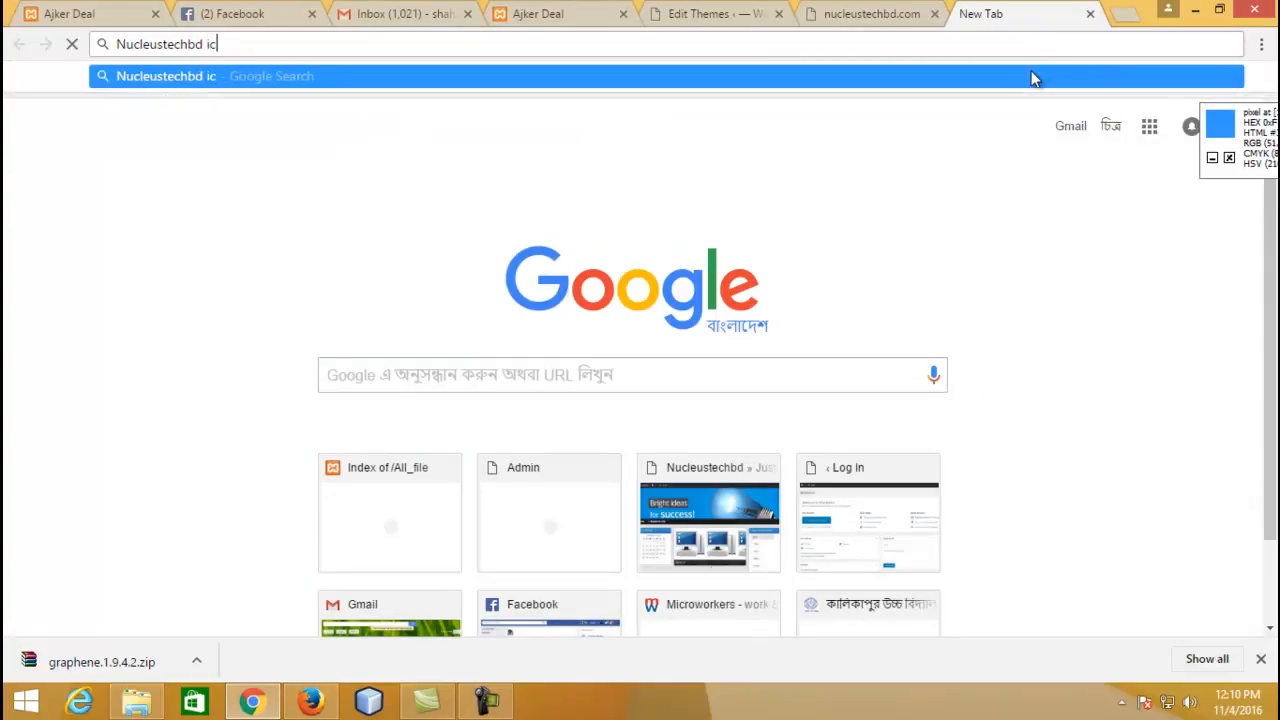
text(on)
key(Return)
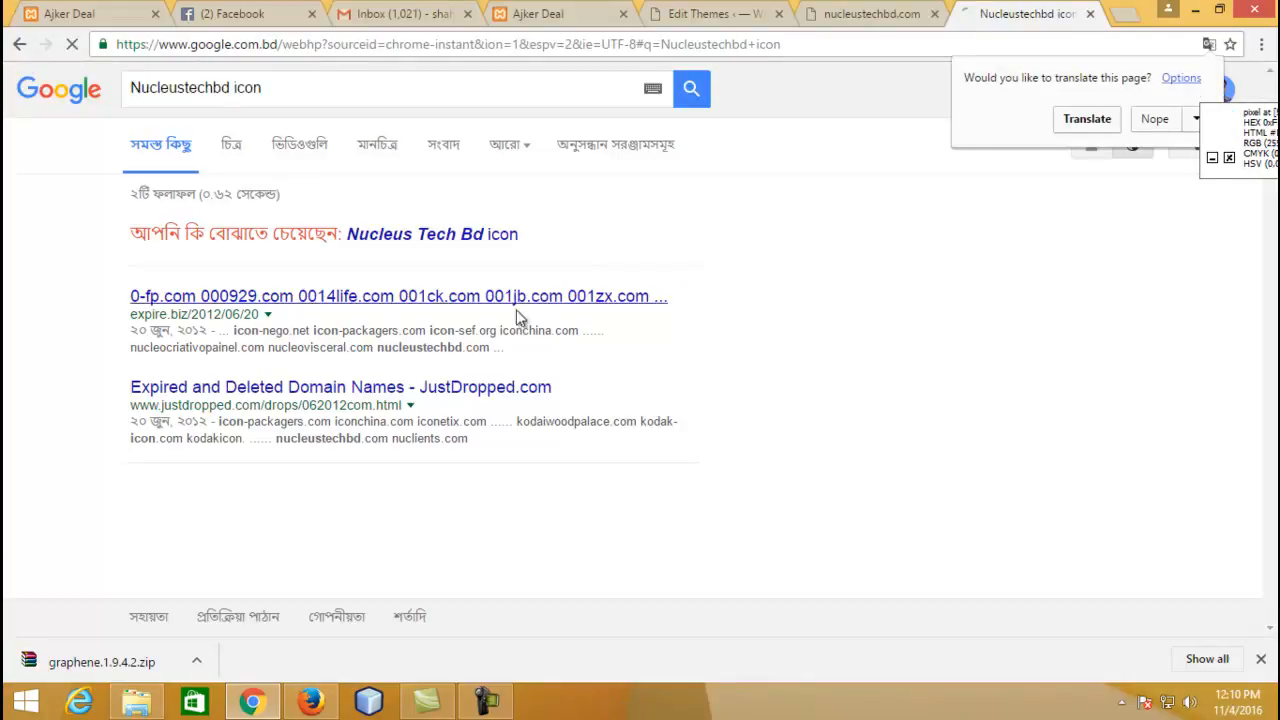
click(237, 150)
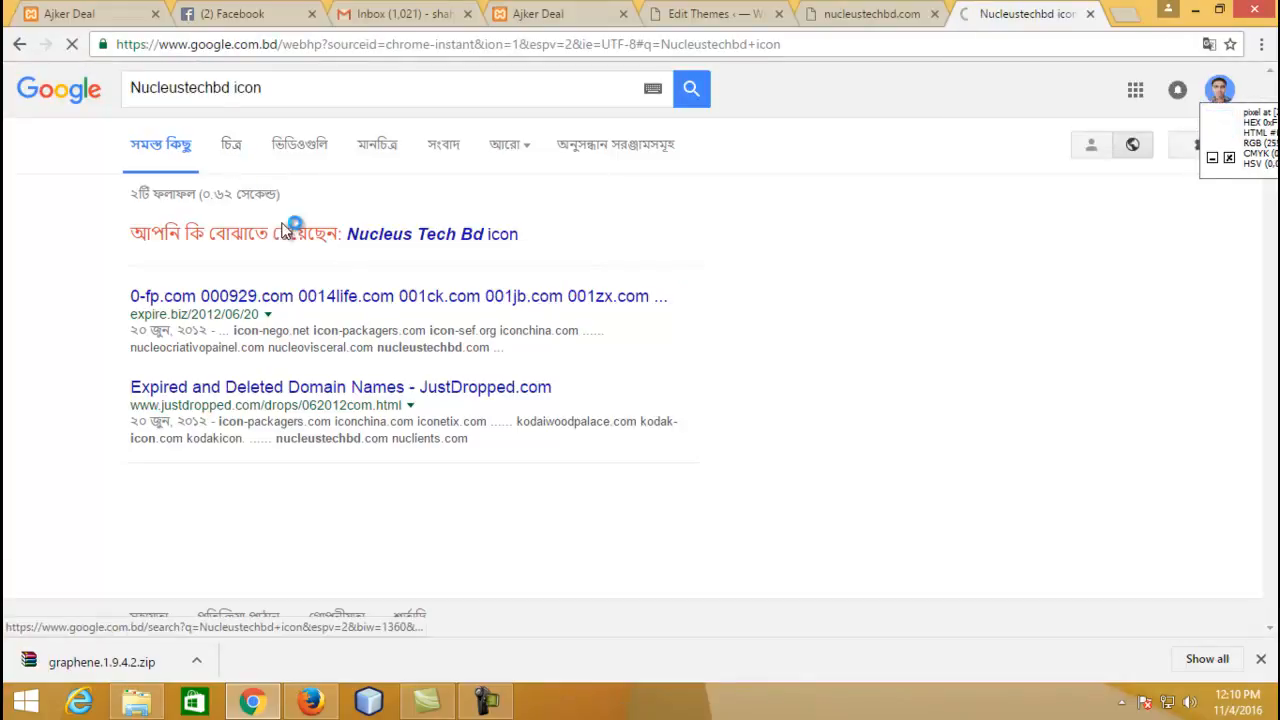
scroll(843, 423, down, 3)
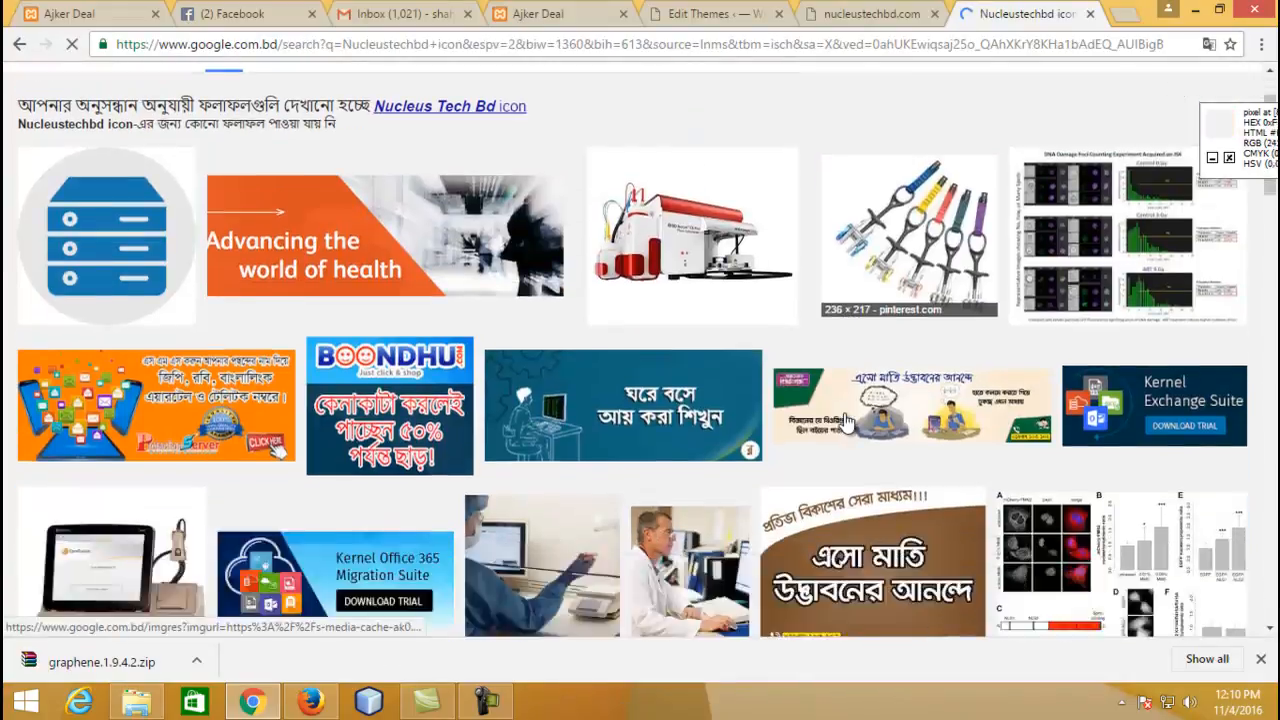
scroll(868, 423, down, 6)
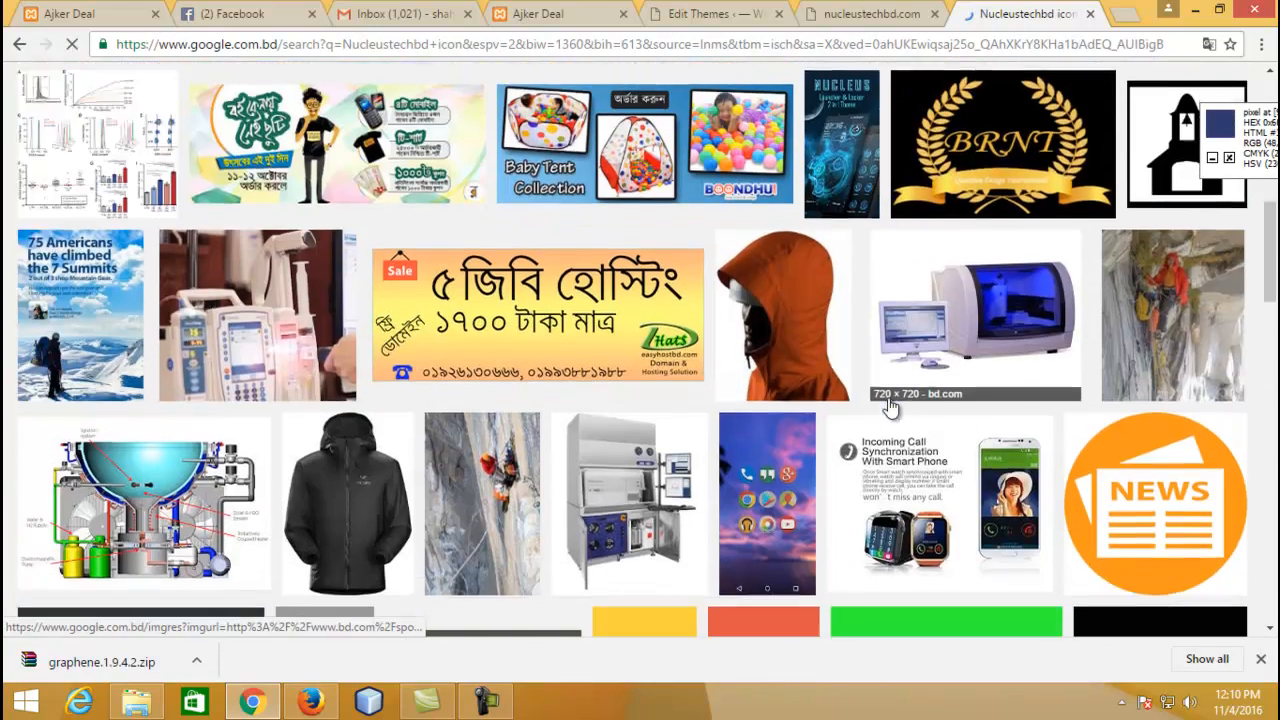
scroll(888, 400, up, 9)
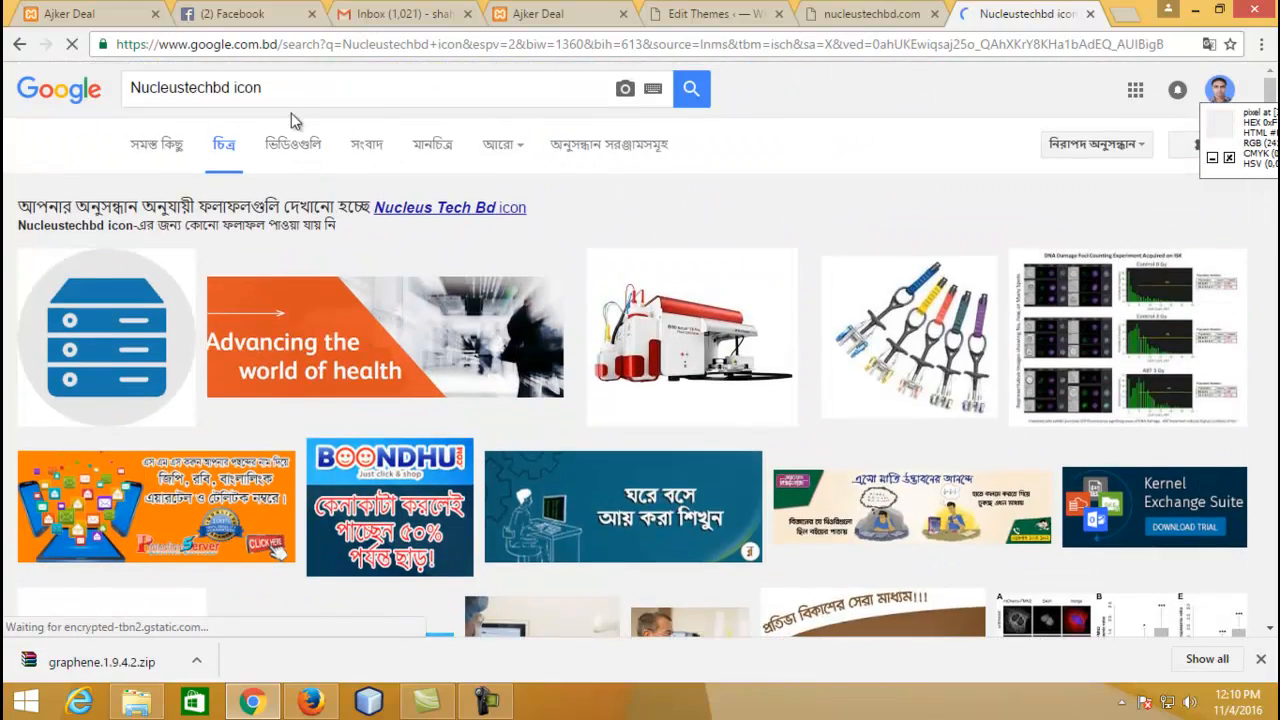
Step: Change the image search query to "icon png" and run it
double_click(190, 88)
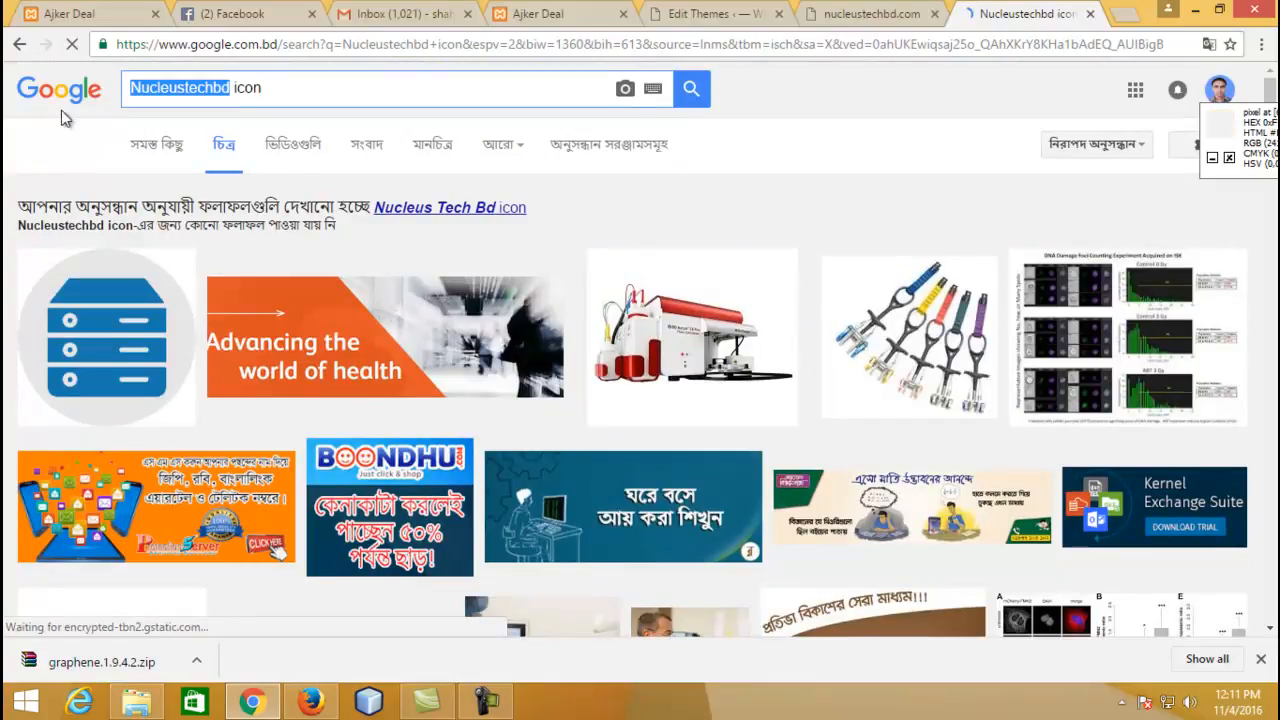
key(BackSpace)
click(238, 84)
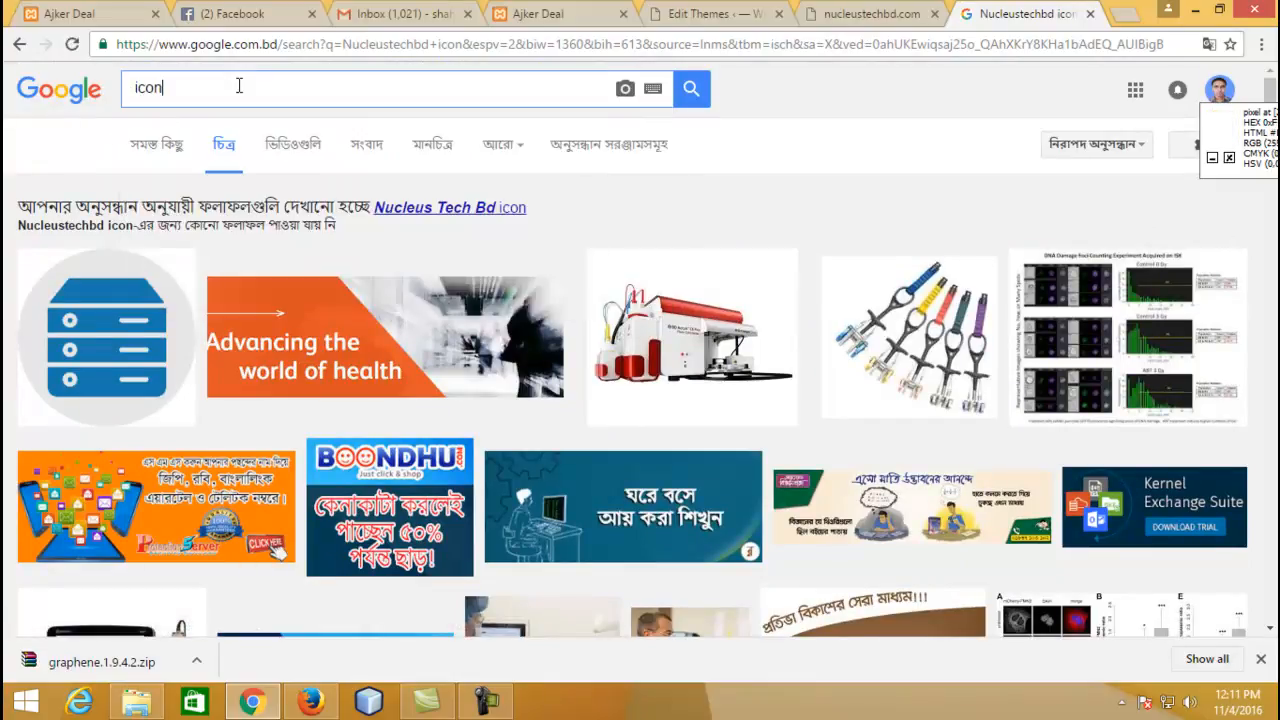
text(png)
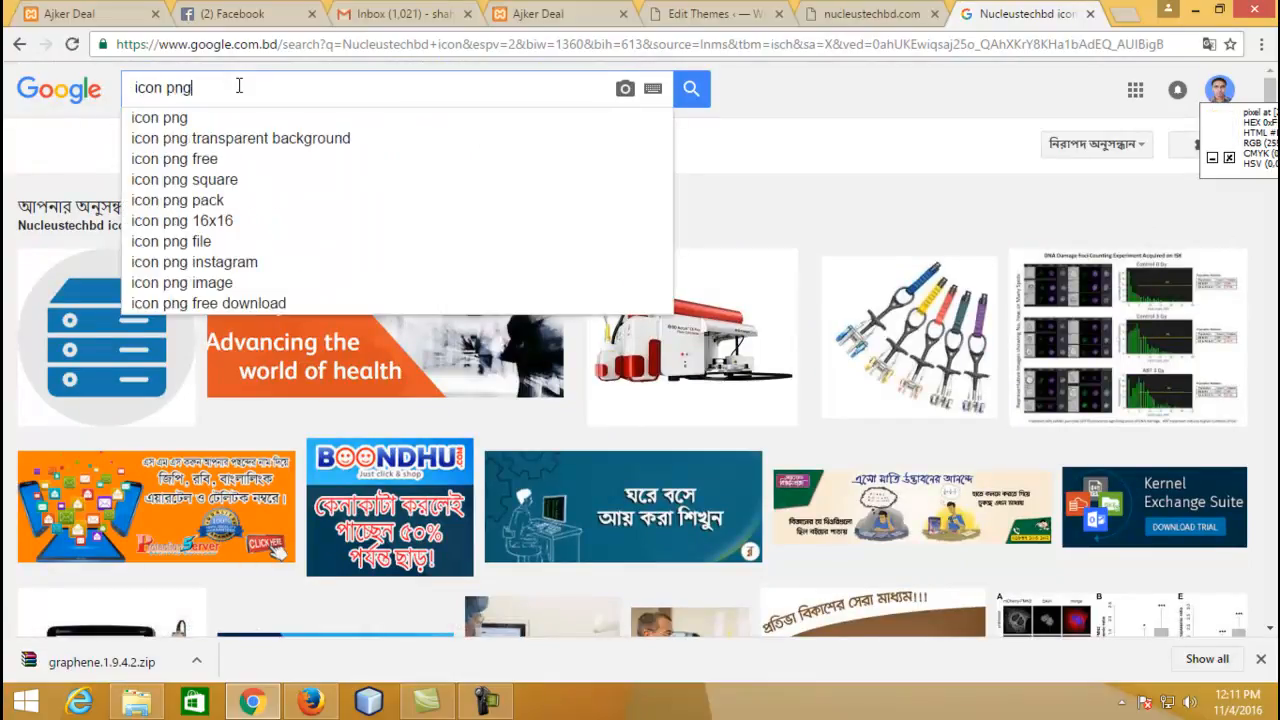
key(Return)
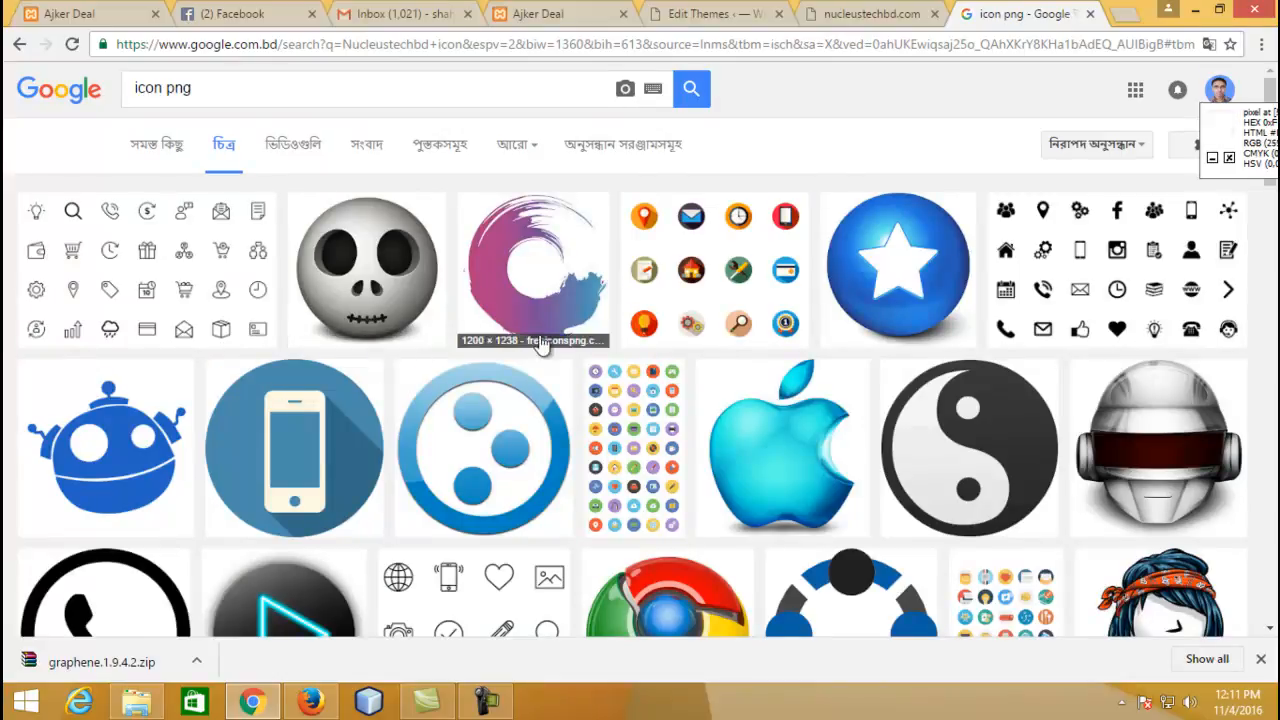
Step: Browse the icon images and open the preview of "1433 icon.png", the blue-haired character with the red bandana
scroll(1015, 320, down, 1)
scroll(1022, 330, down, 1)
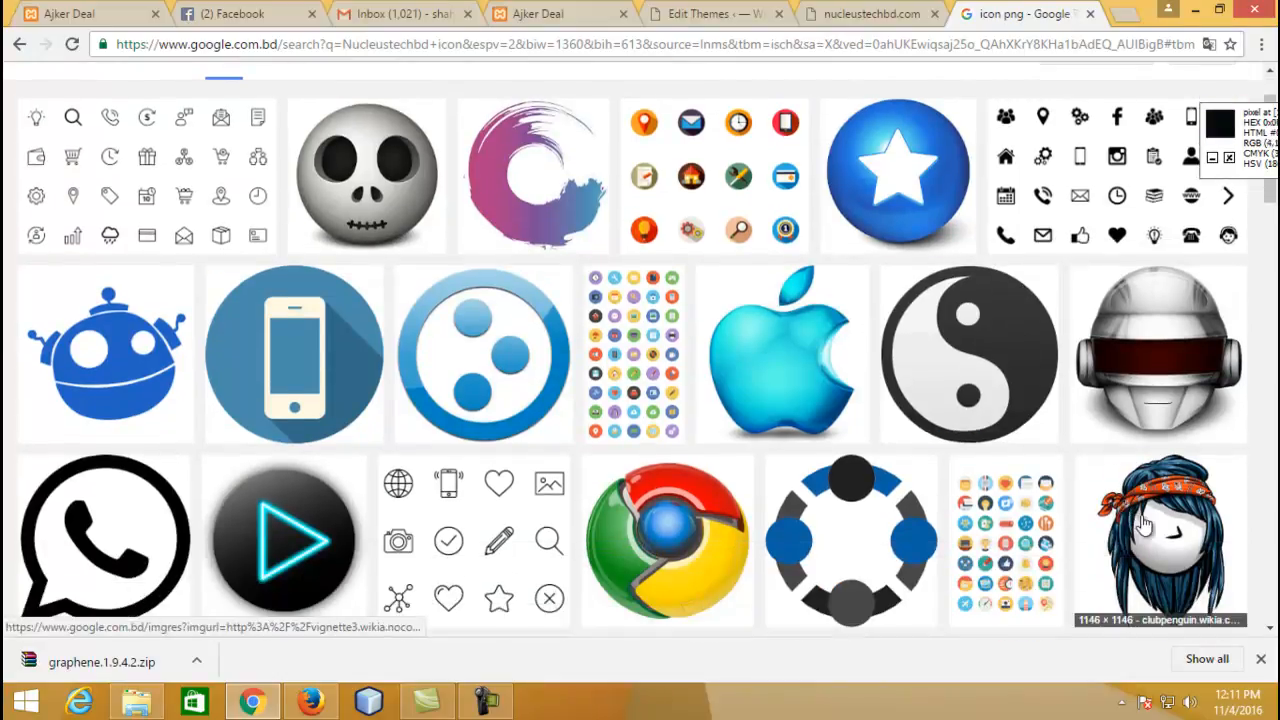
scroll(1018, 420, down, 1)
scroll(520, 440, down, 2)
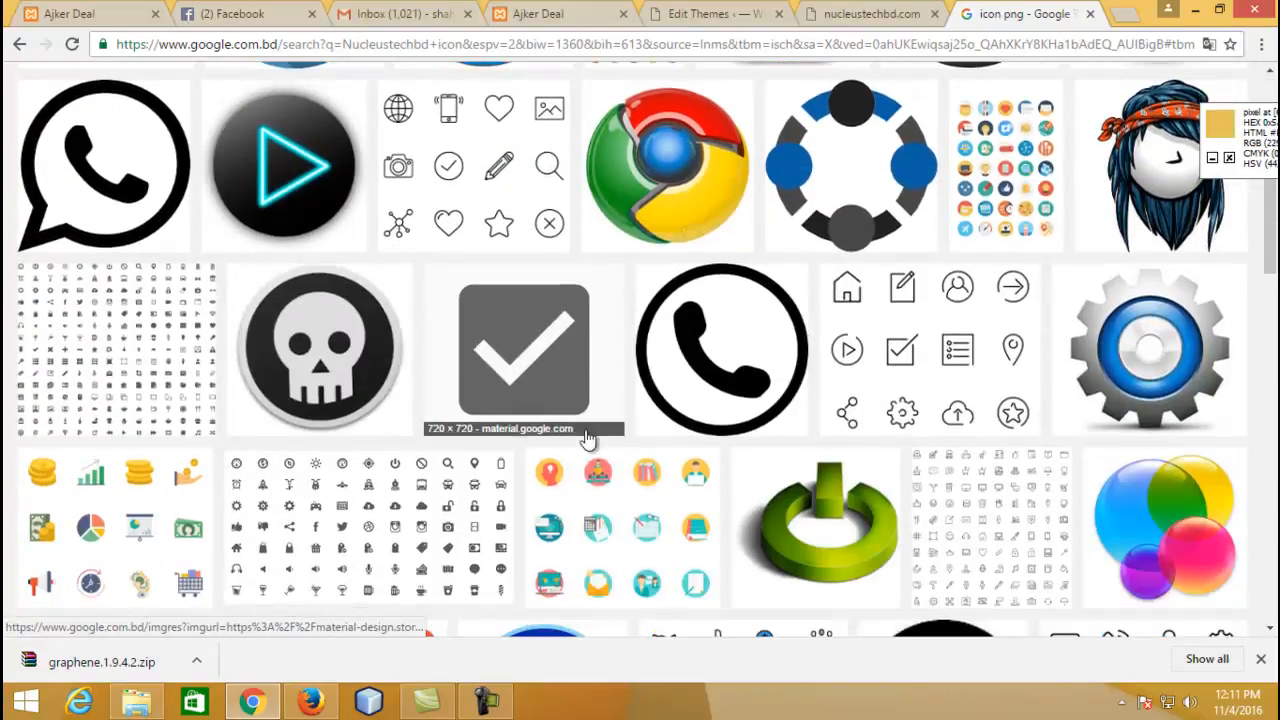
scroll(900, 500, down, 1)
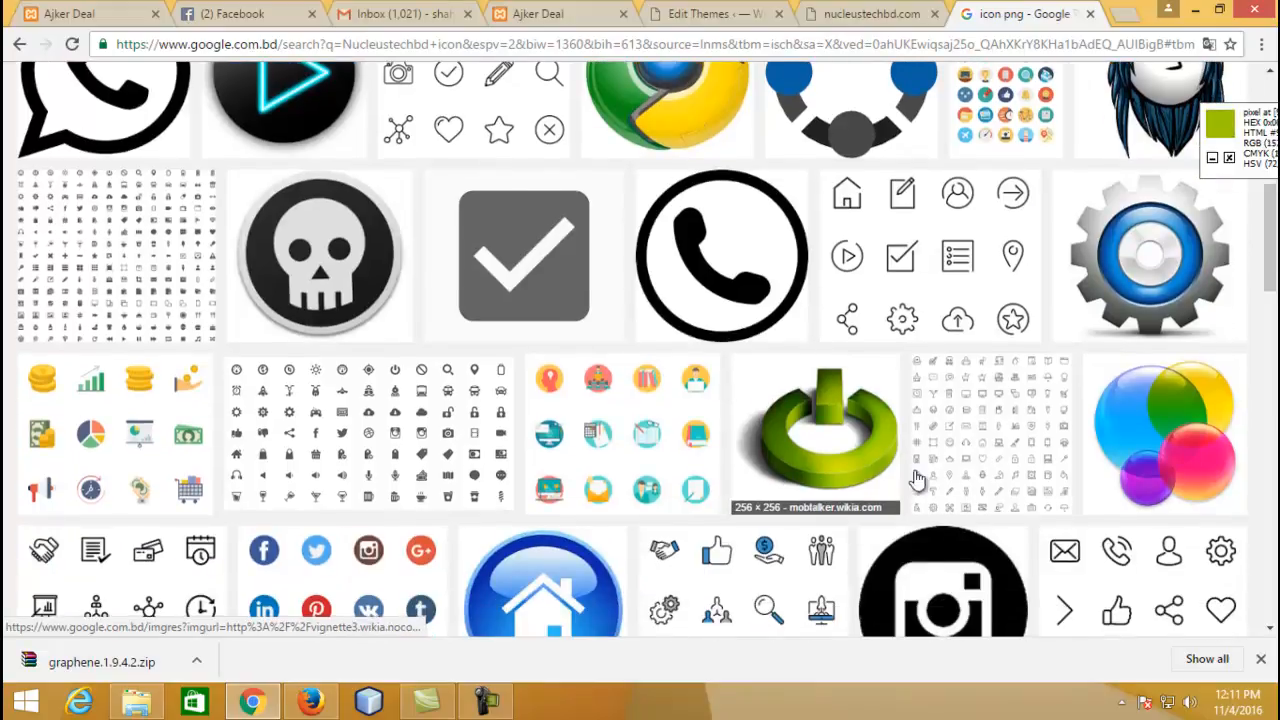
scroll(1160, 510, up, 2)
click(1168, 316)
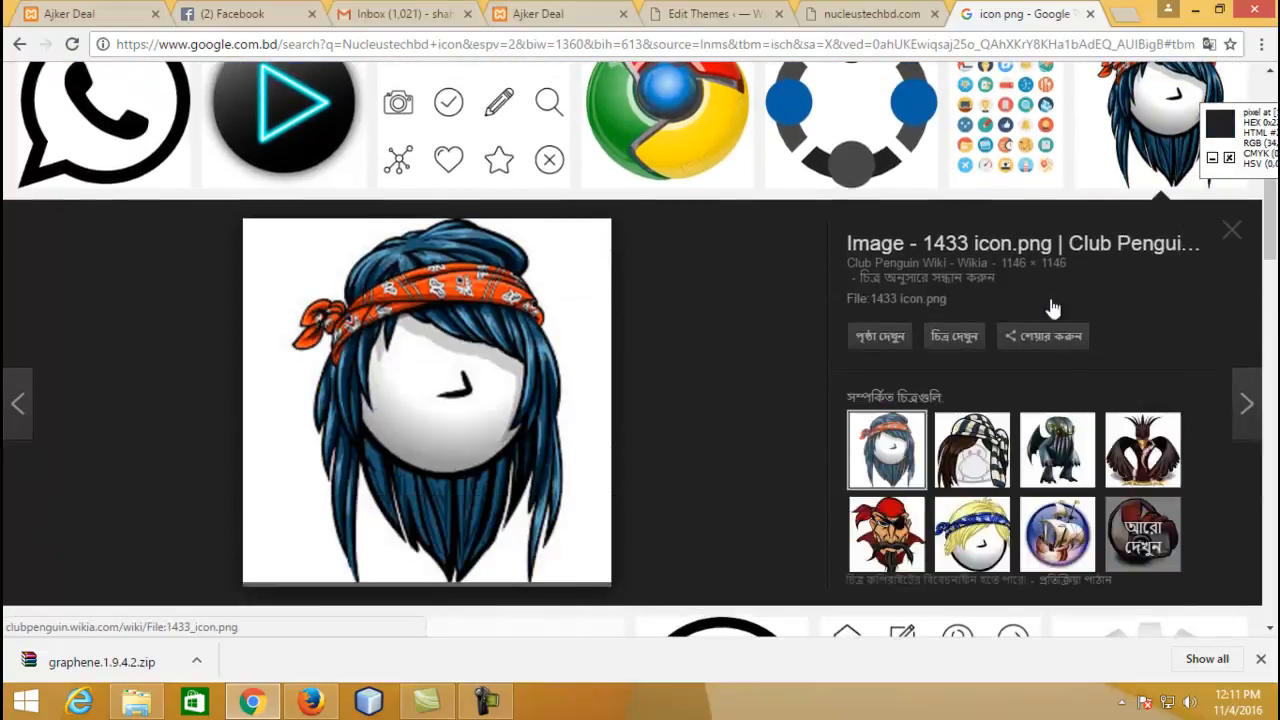
Step: Save the previewed blue-haired character image to the Desktop as the PNG file 1433_icon
click(430, 350)
click(918, 15)
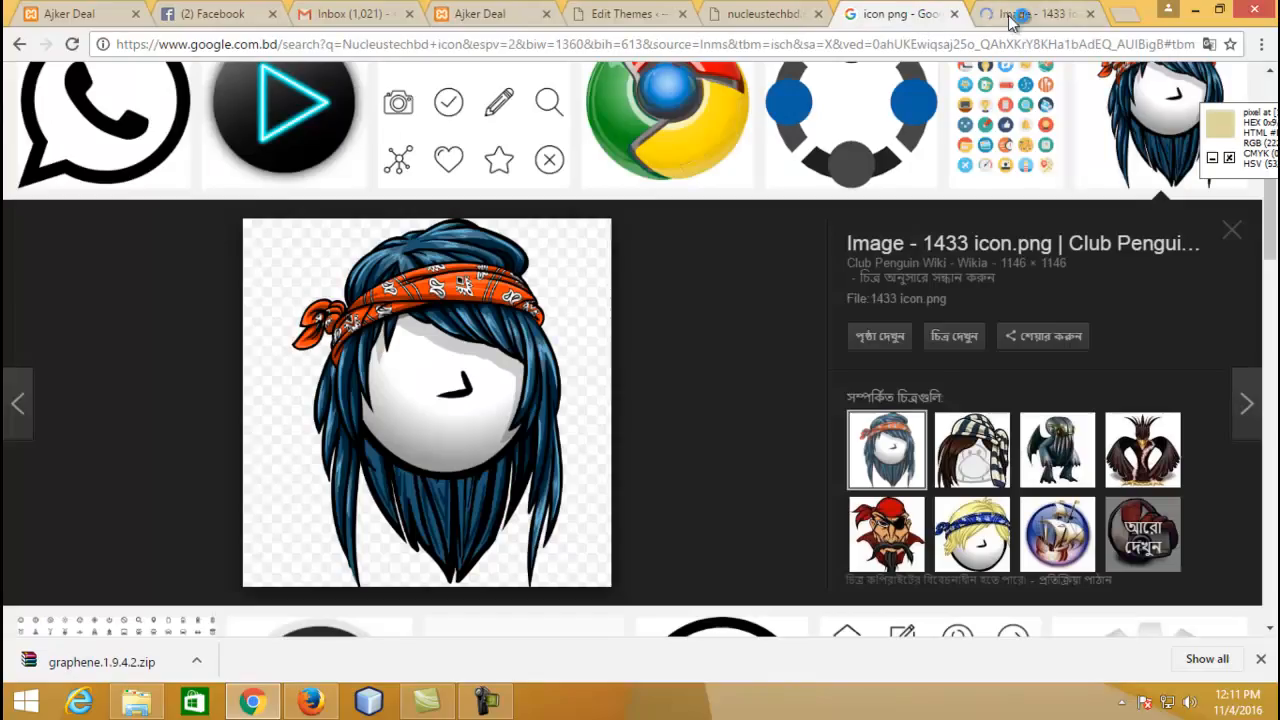
click(1090, 14)
right_click(492, 310)
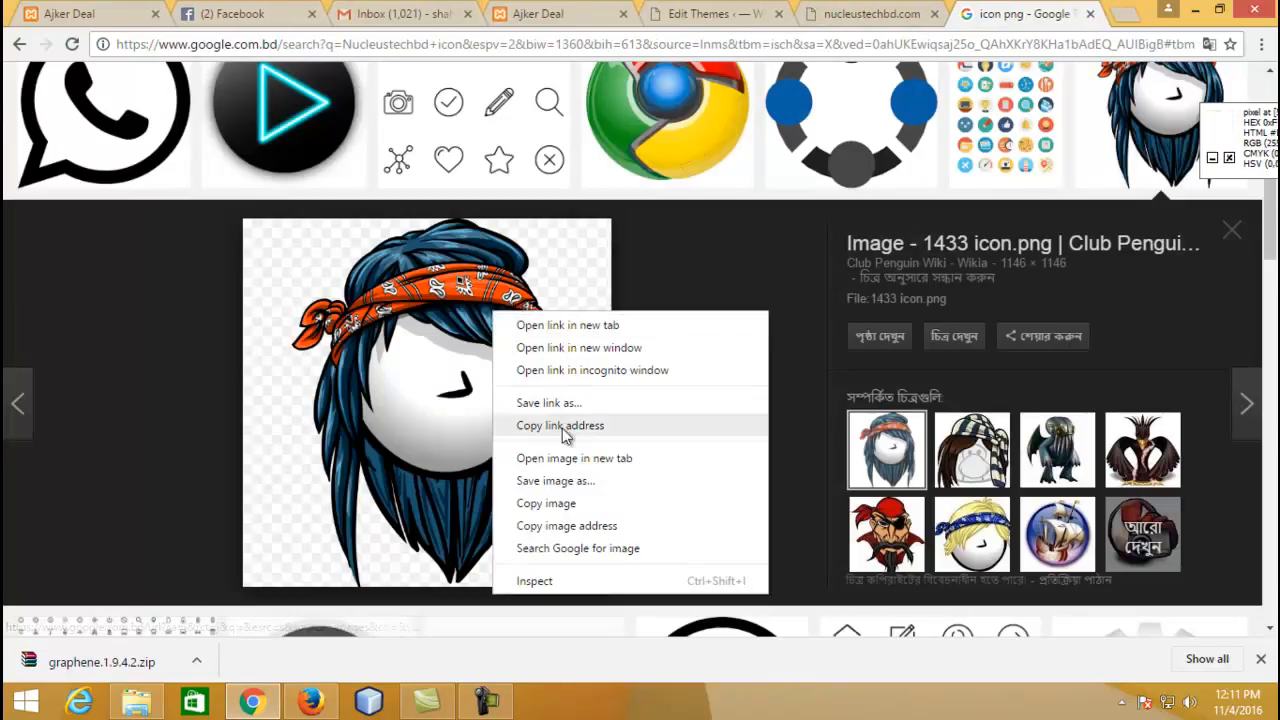
click(556, 481)
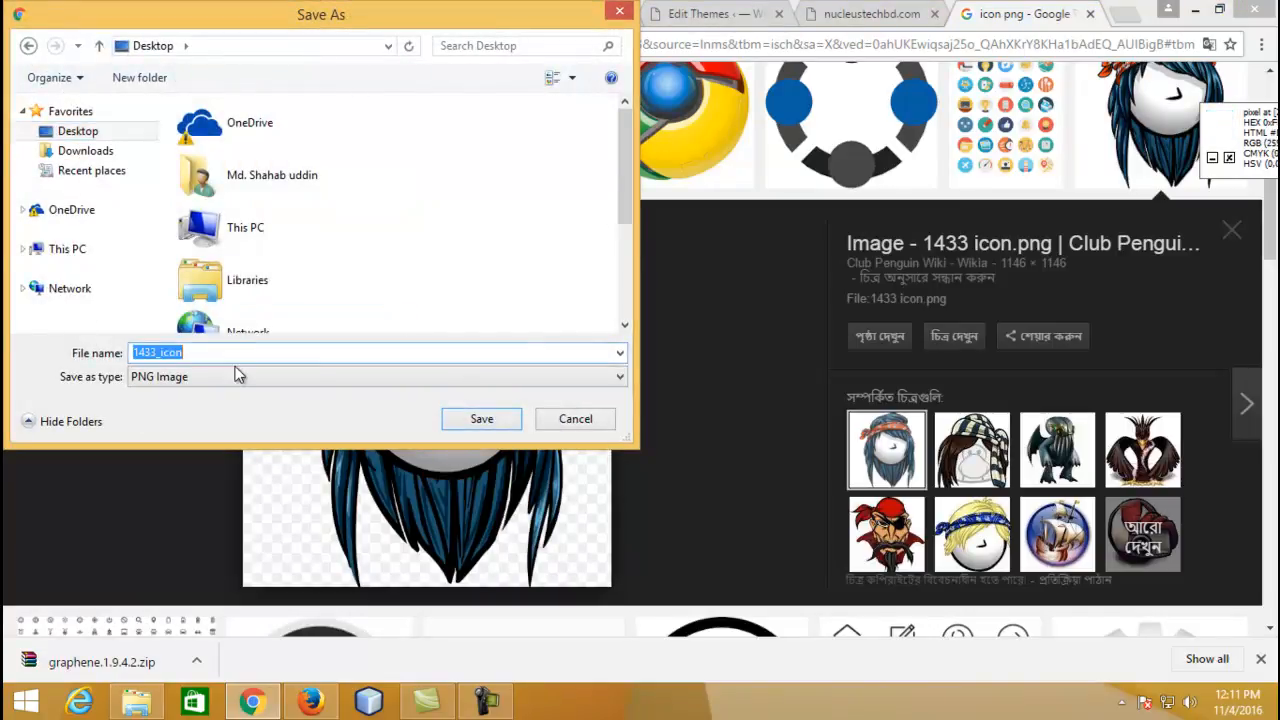
click(484, 419)
Step: Open the Add Plugins page in the WordPress admin and search for "quick favi"
click(812, 14)
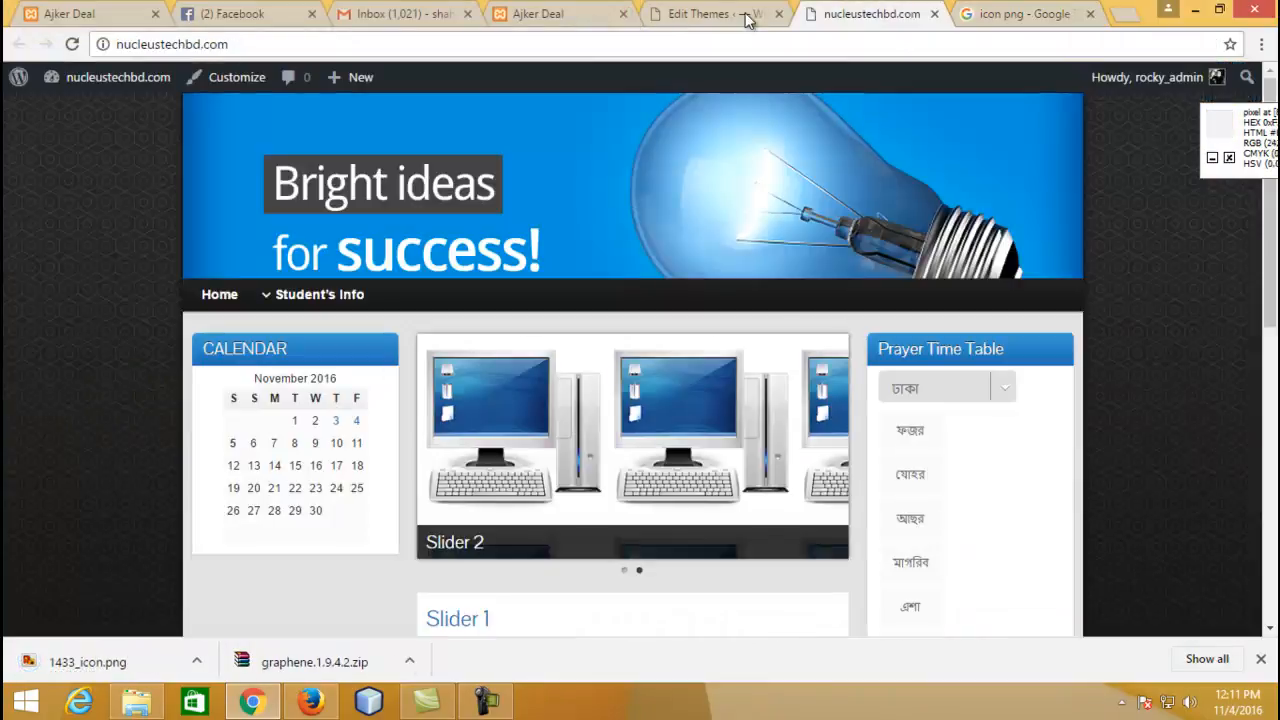
click(705, 14)
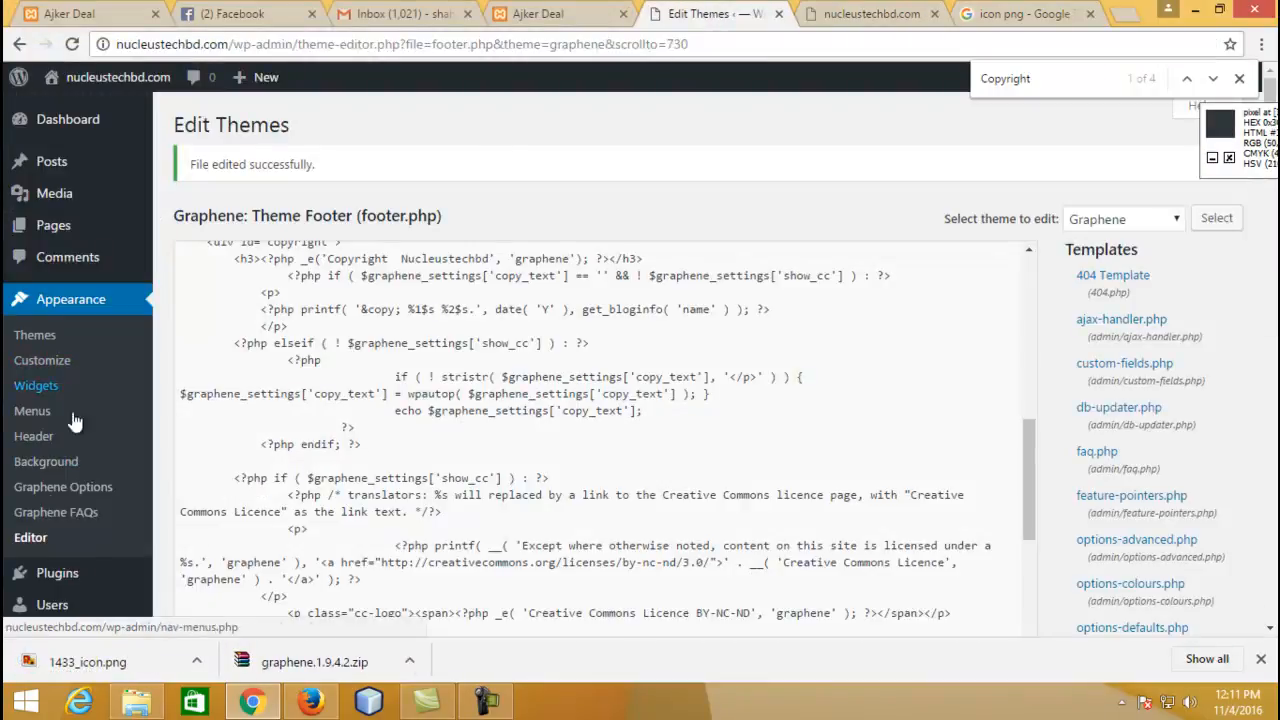
mouse_move(70, 582)
click(197, 557)
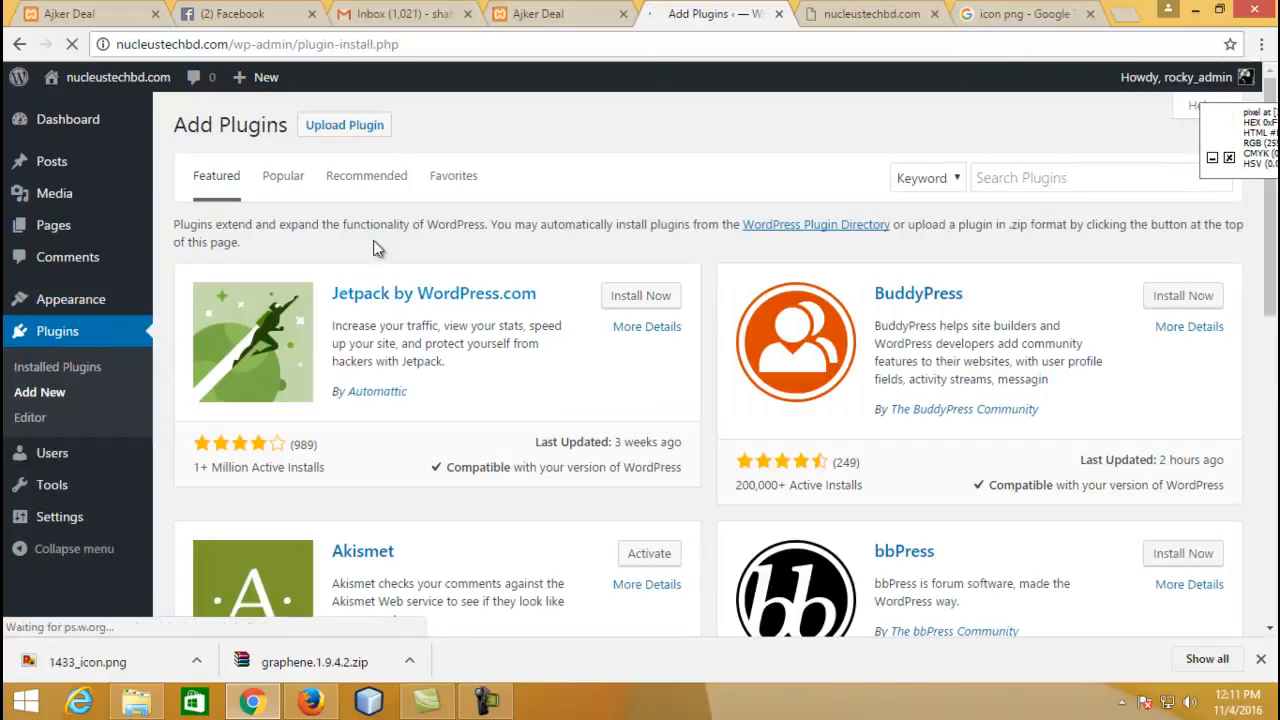
click(1019, 179)
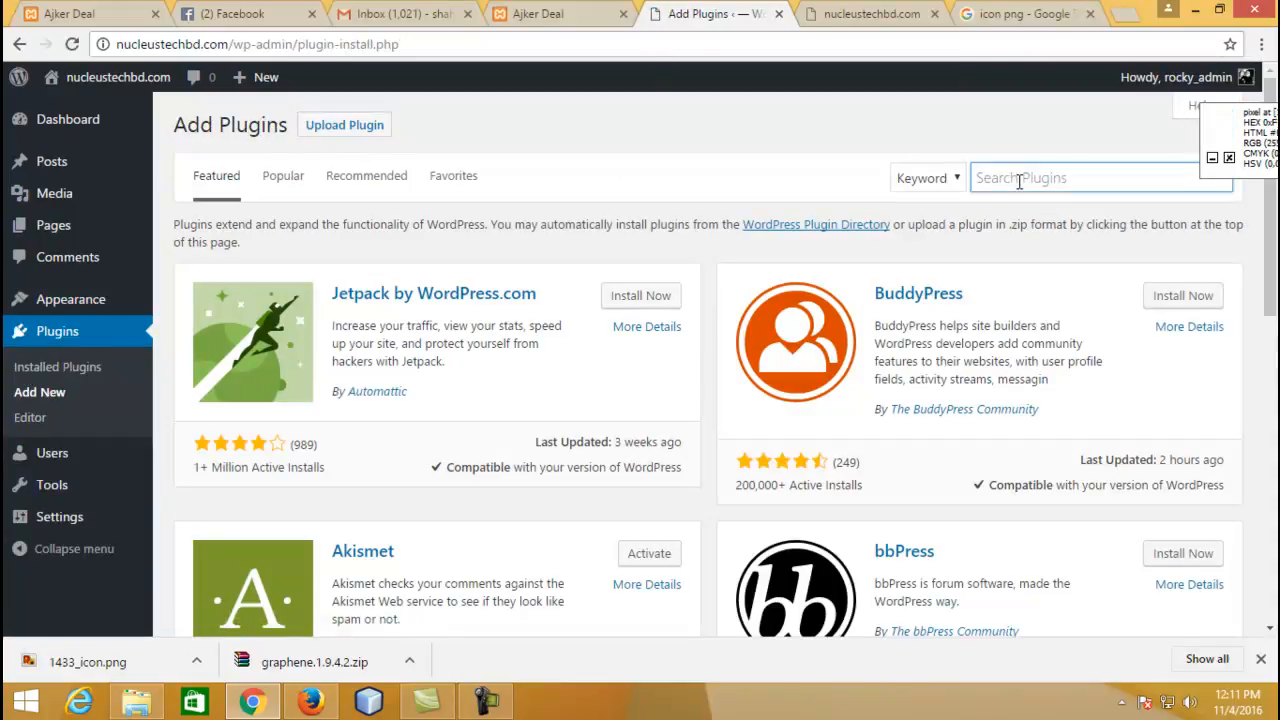
text(ck favi)
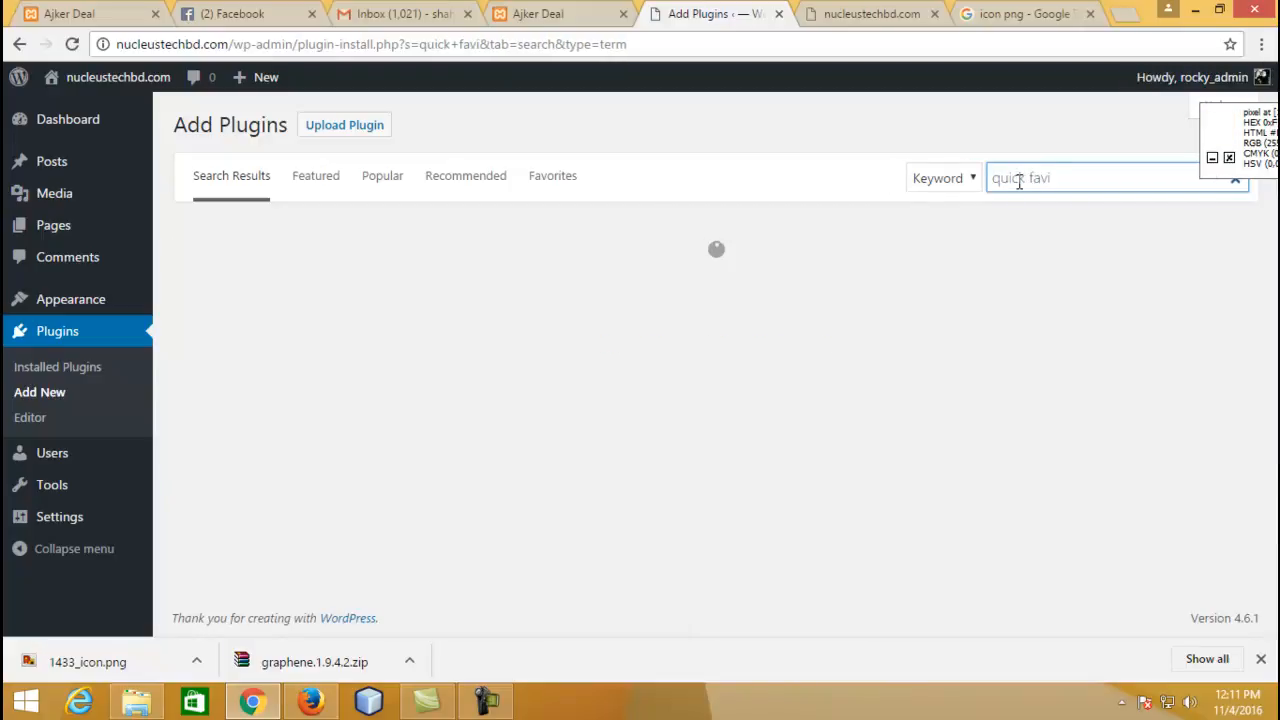
Step: Search Google for "whatwpthemeisthat" in a new browser tab and open the What WordPress Theme Is That? site
click(1125, 14)
text(w)
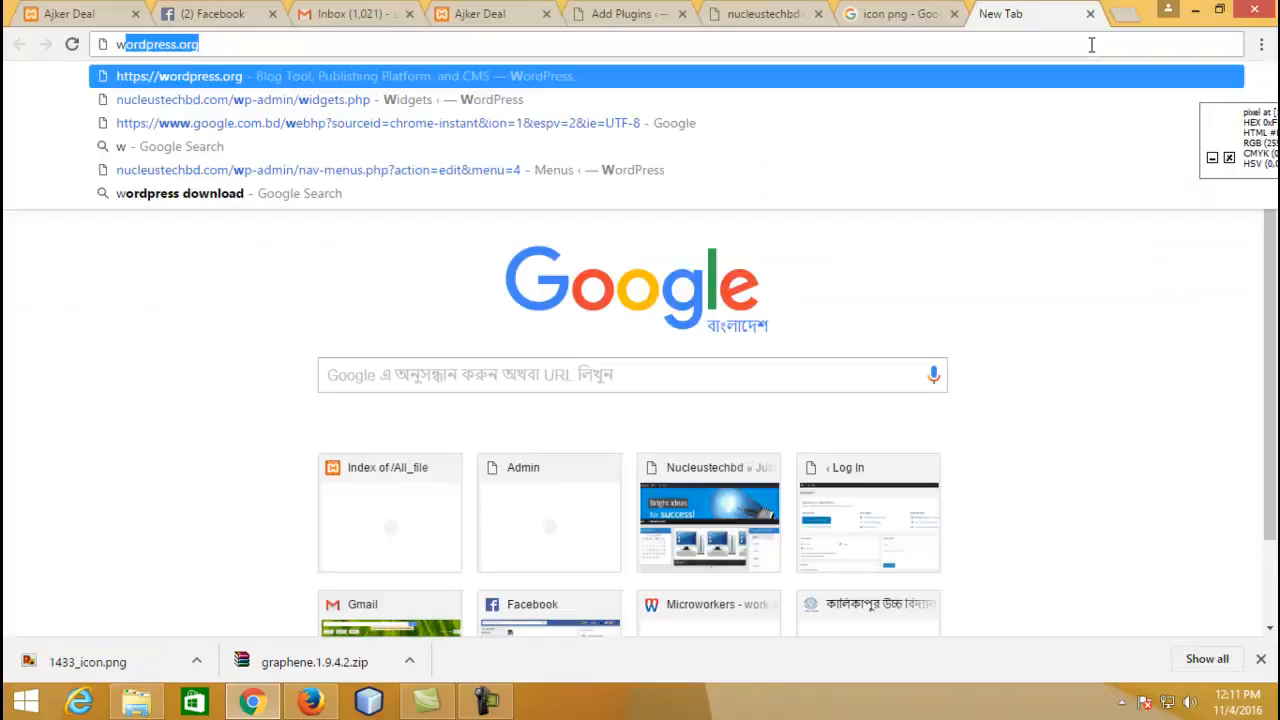
text(hatwp)
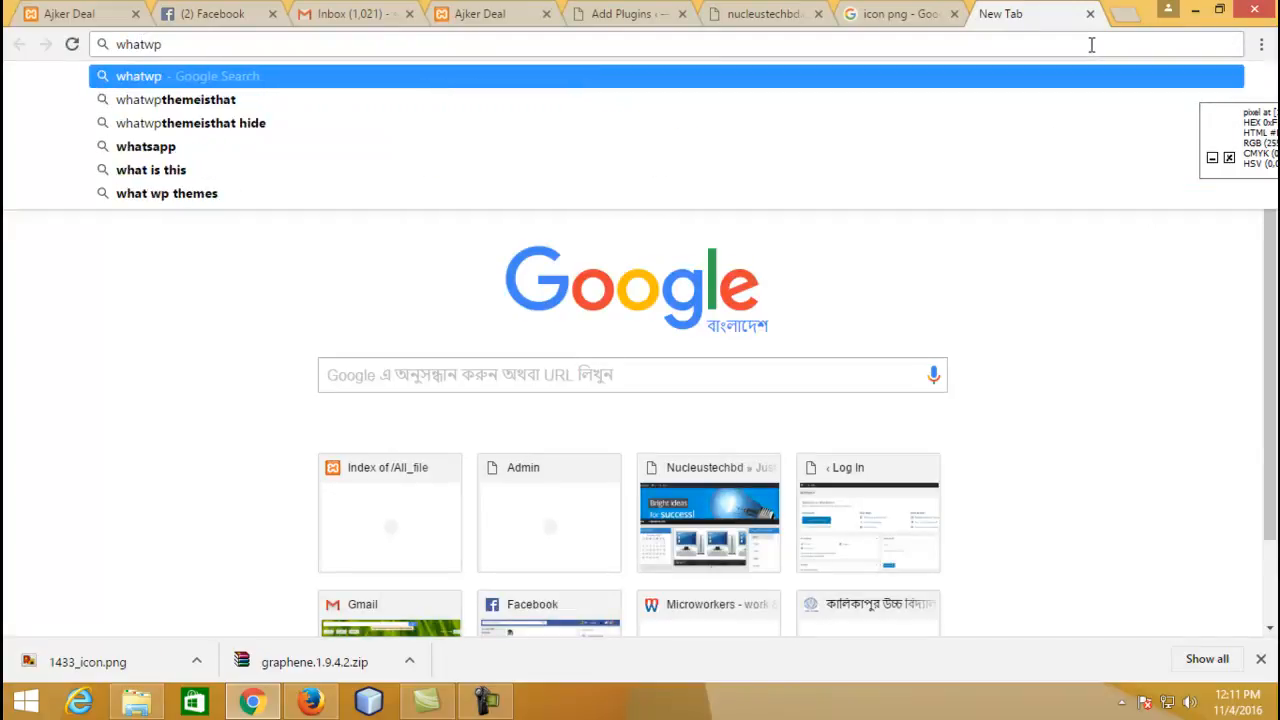
key(Down)
key(Return)
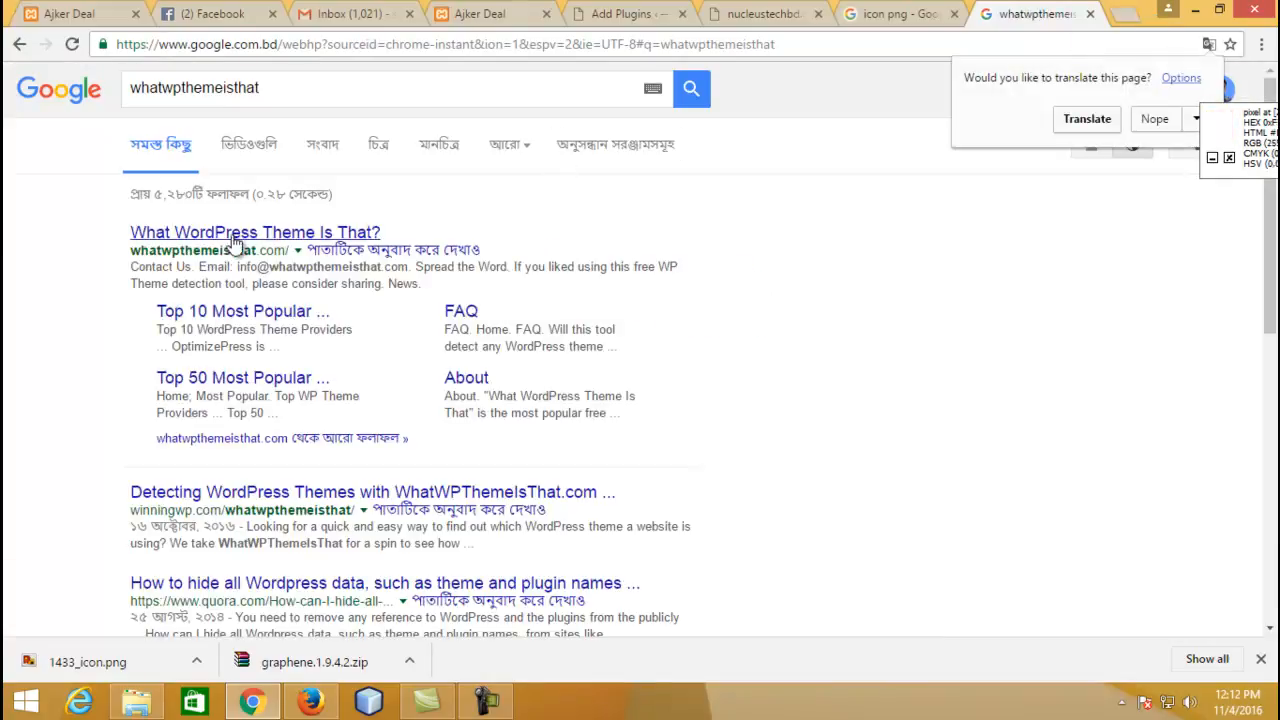
click(245, 236)
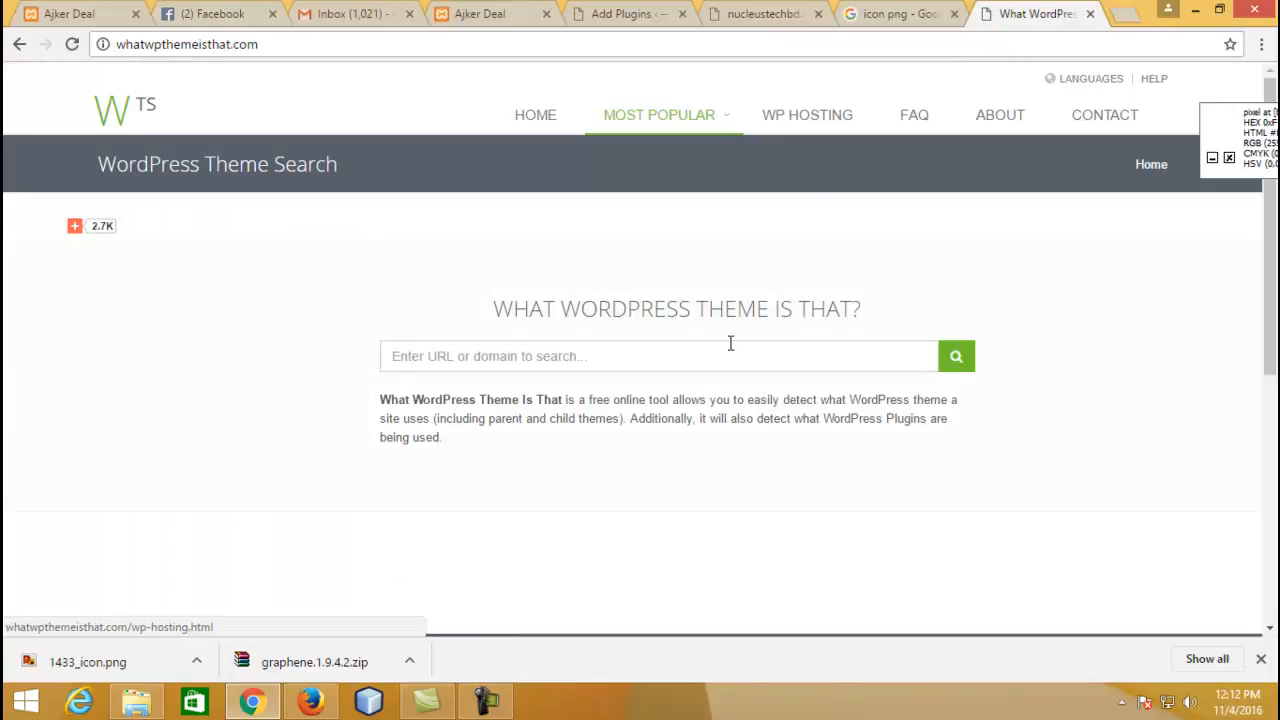
Step: Look up the WordPress theme of kalikapurhighschool.com, then repeat the lookup with the domain kalikapurhighschool.edu.bd
click(688, 358)
text(kali)
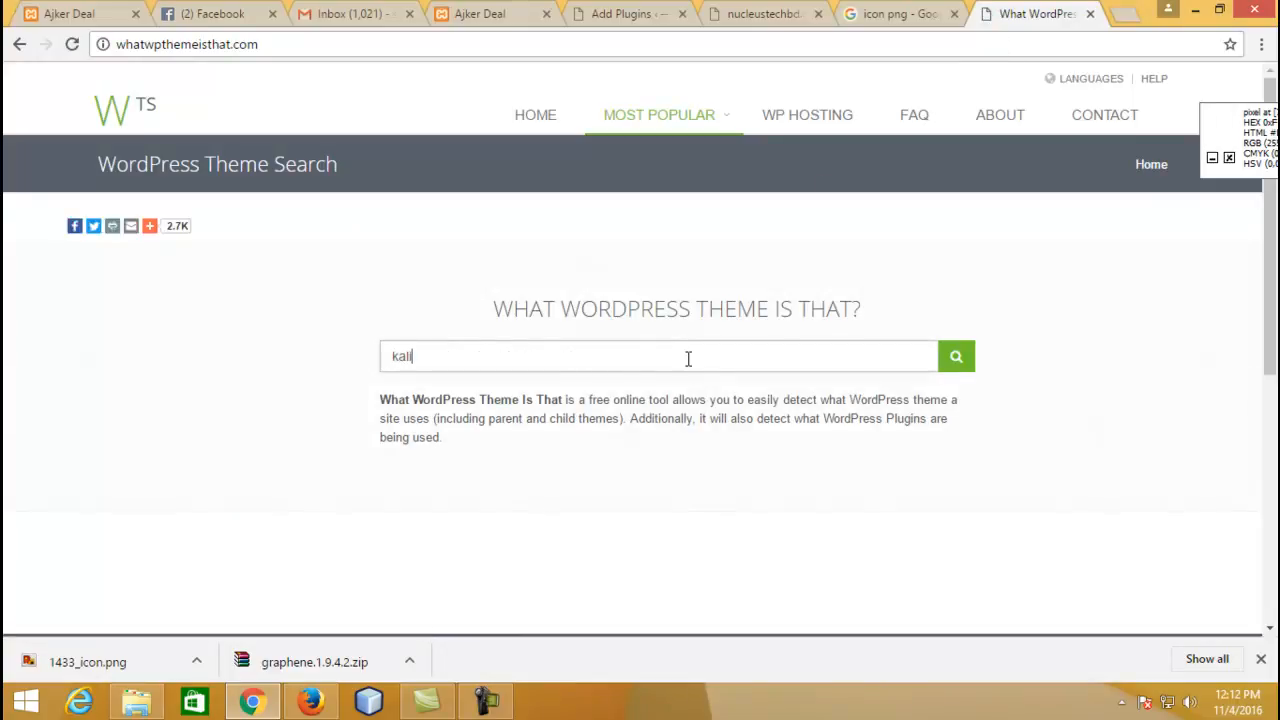
text(kapurhighschool.com)
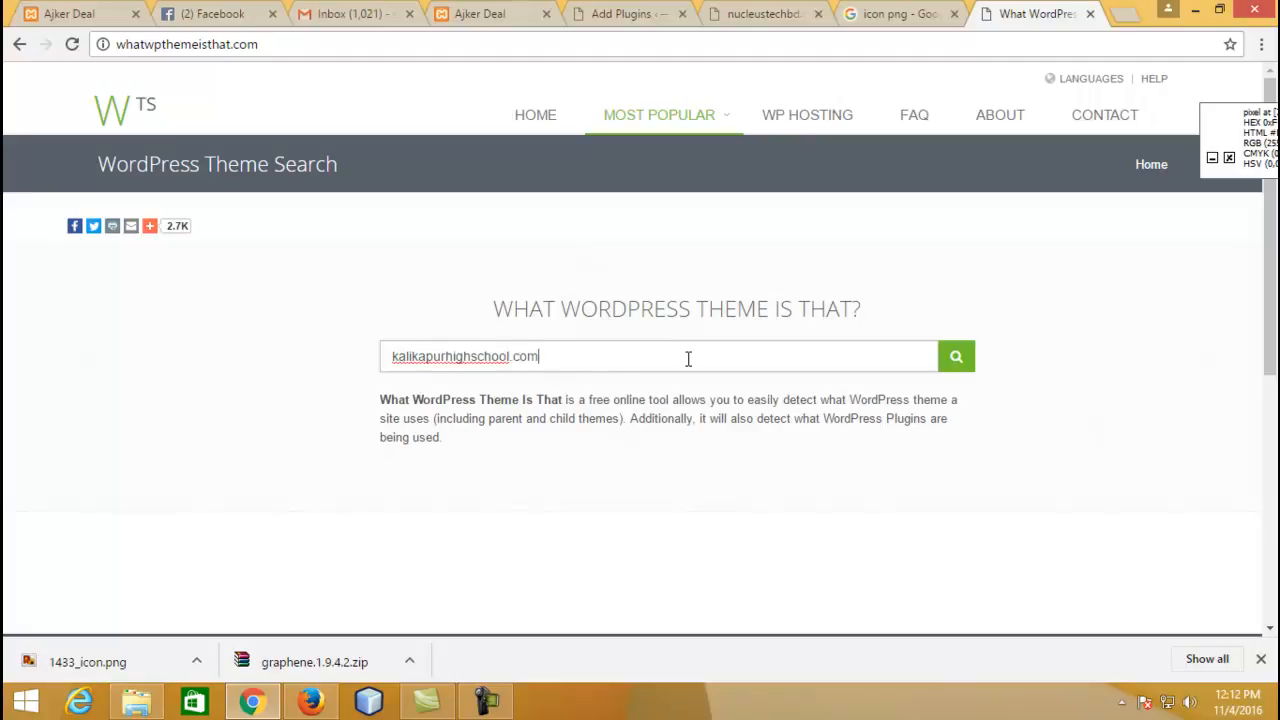
key(Return)
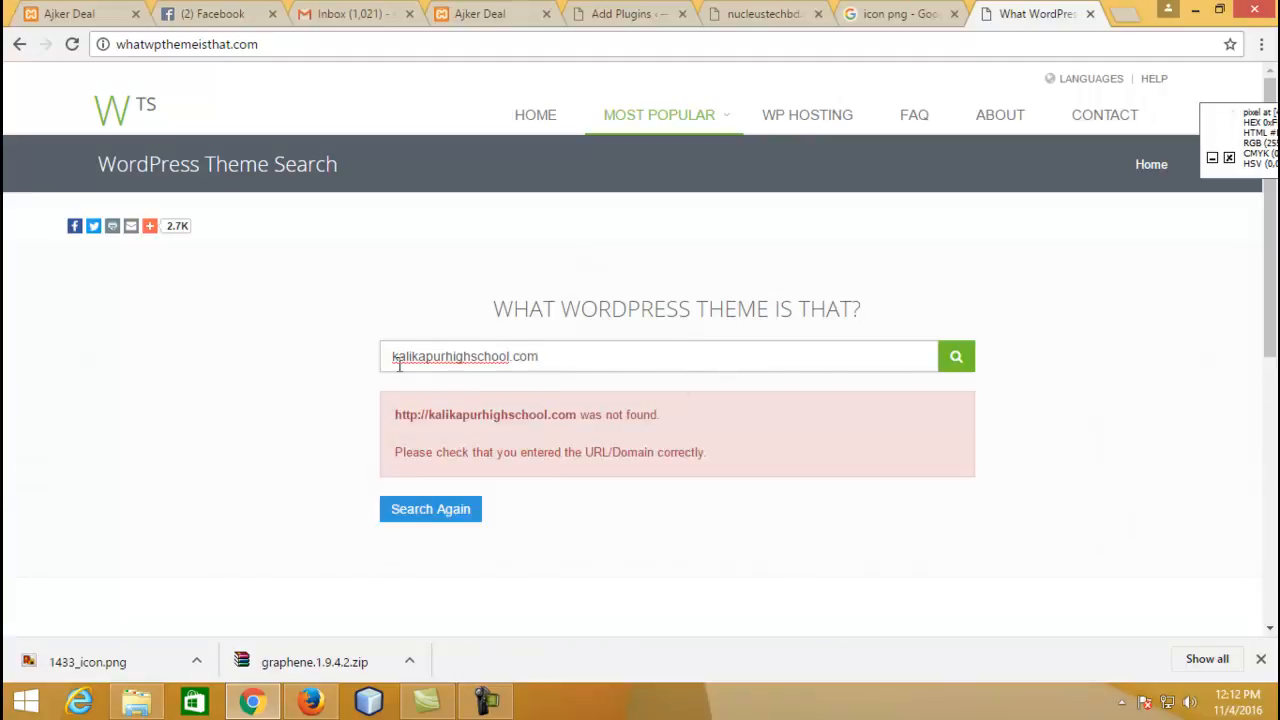
double_click(526, 356)
text(edu.bd)
key(Return)
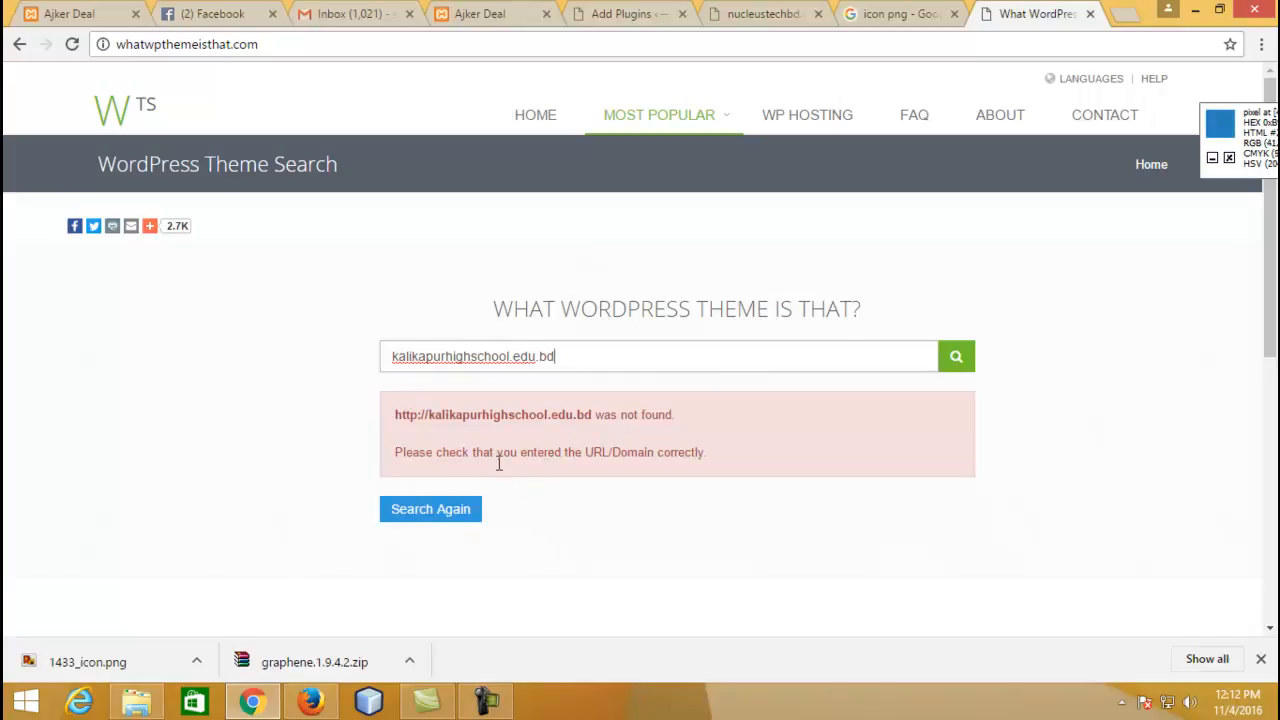
Step: Copy the kalikapurhighschool.edu.bd address from the lookup field and open that site in a new browser tab
drag(575, 355, 347, 373)
key(ctrl+c)
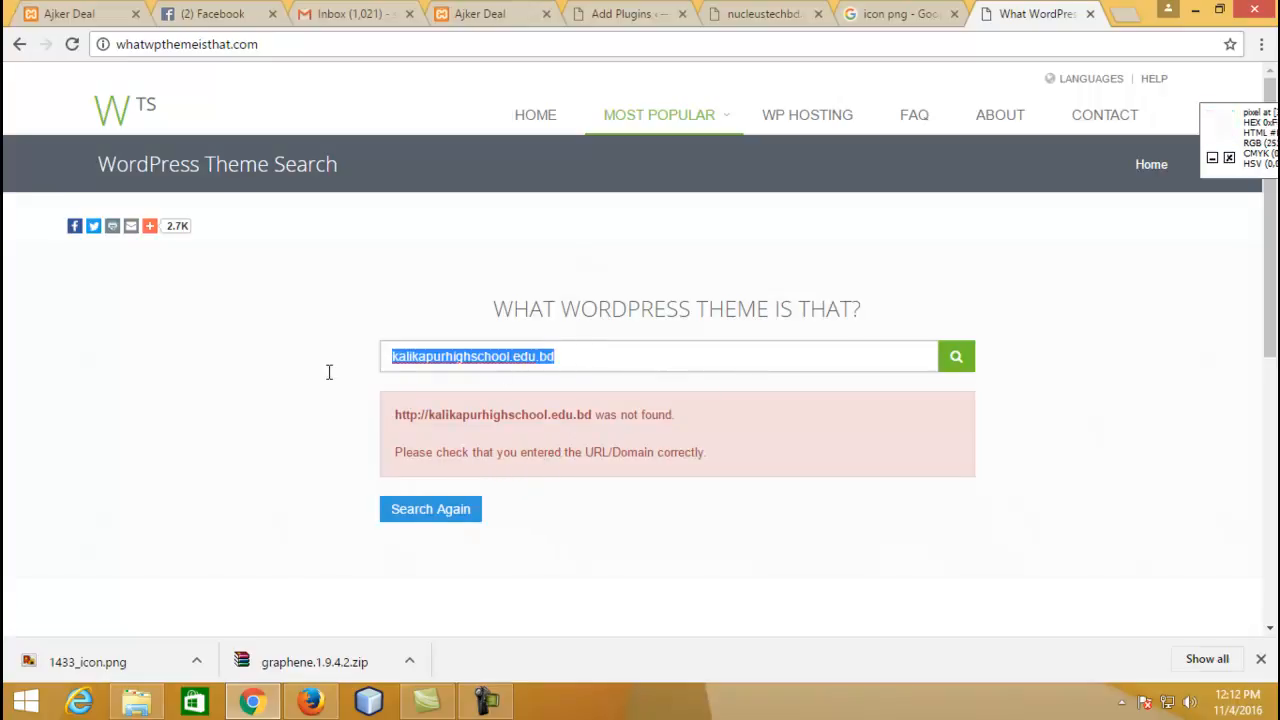
click(1127, 14)
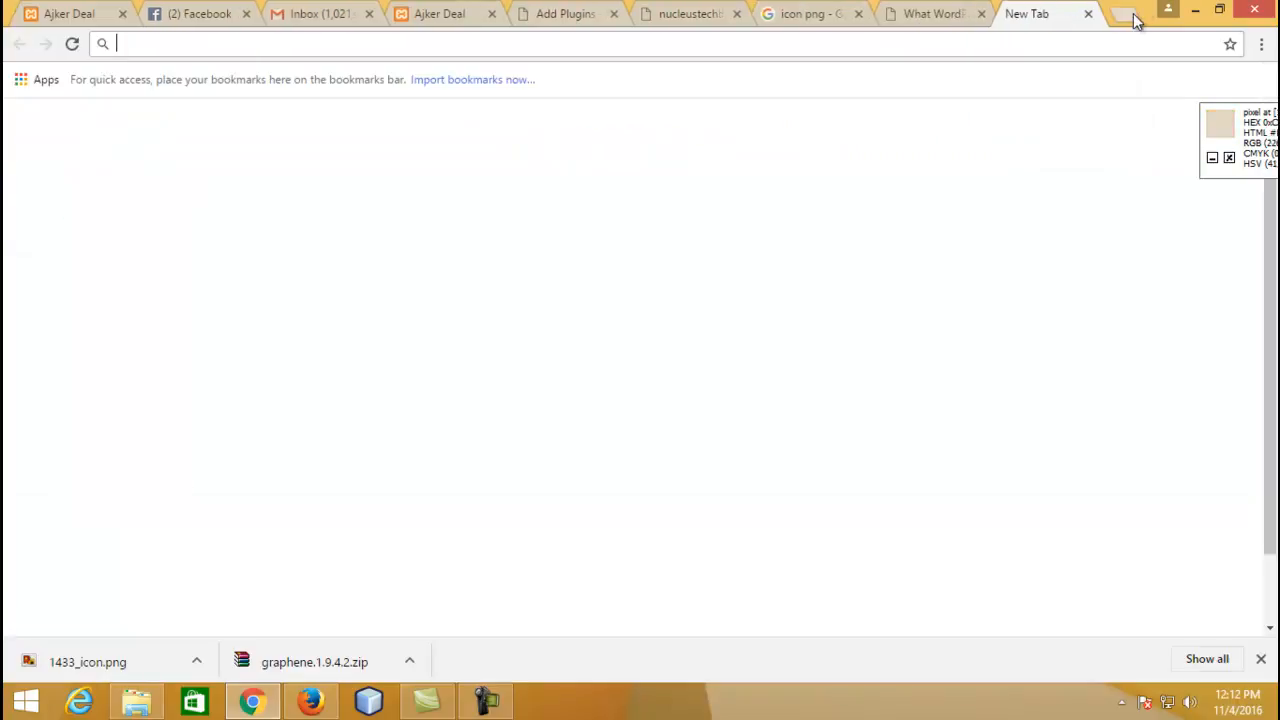
key(ctrl+v)
key(Return)
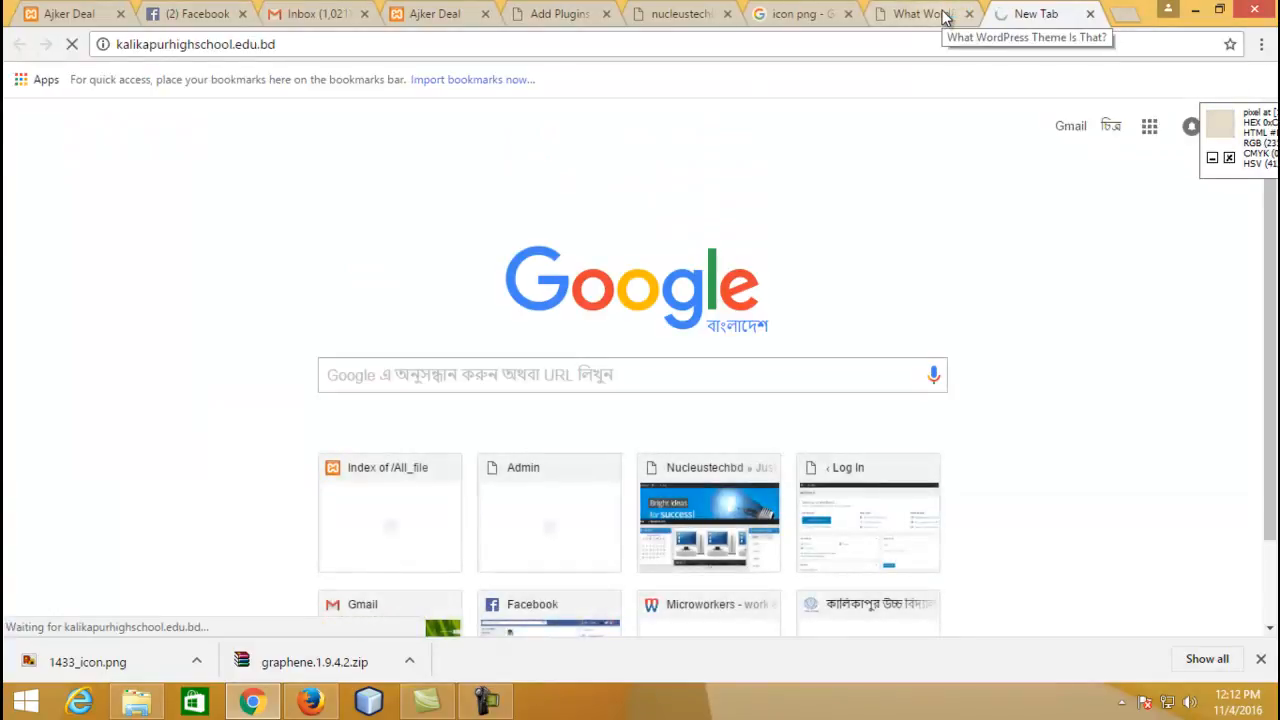
click(903, 50)
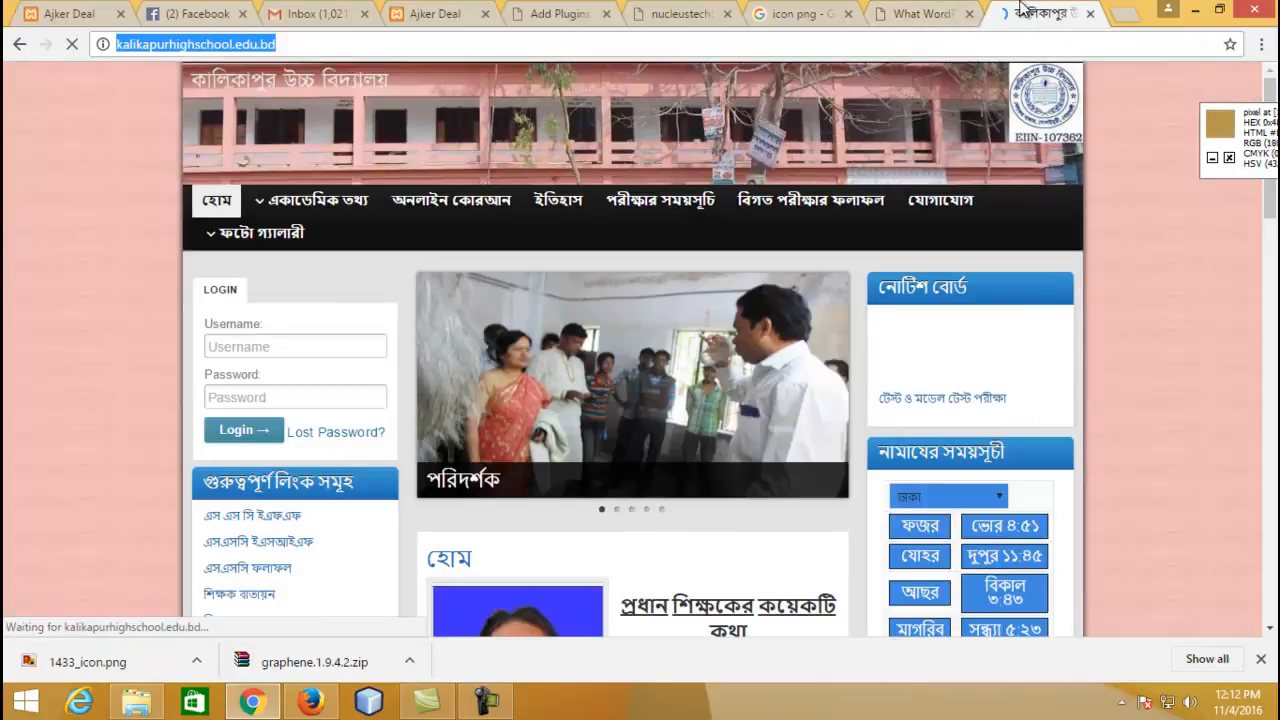
click(922, 14)
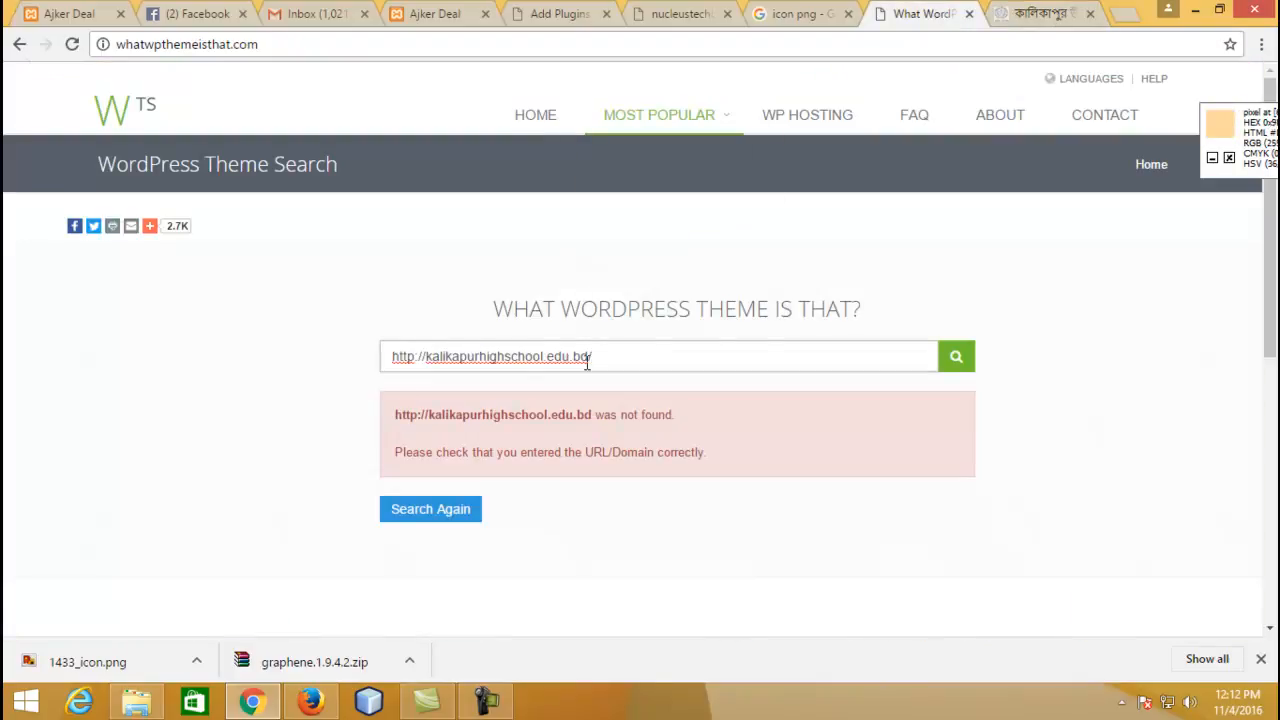
text(/)
key(Return)
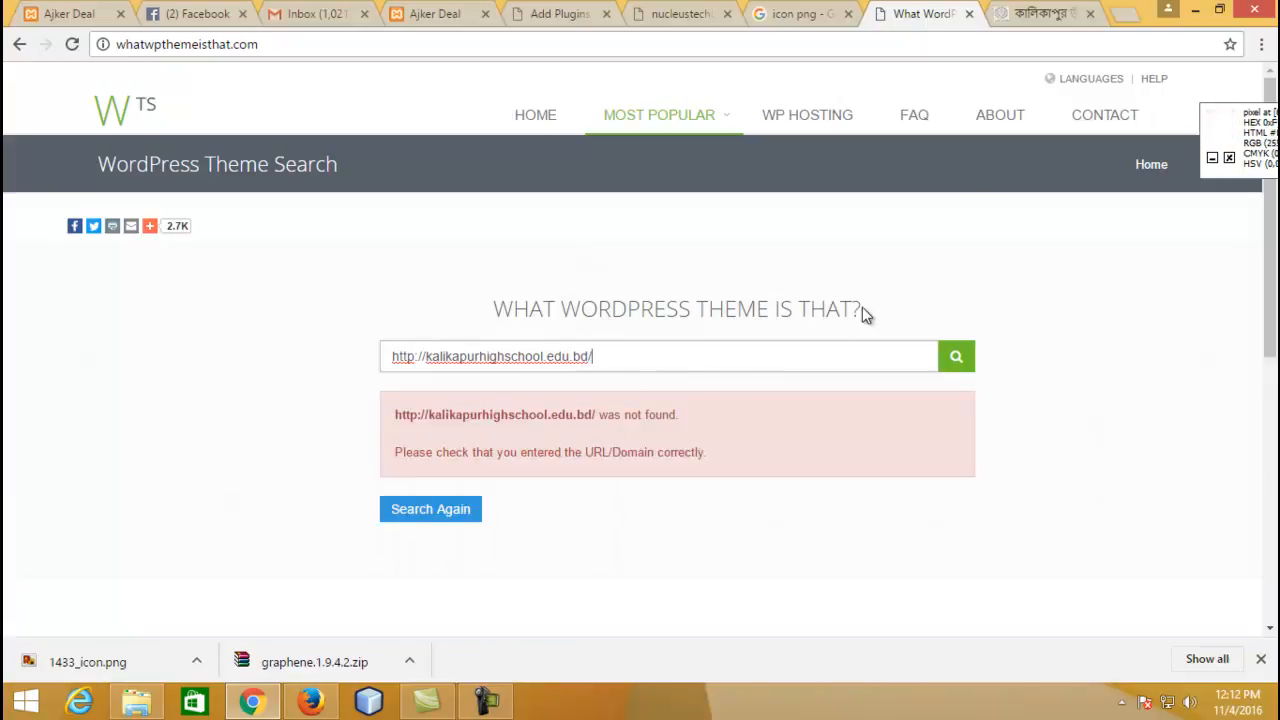
Step: Review the school site's academic menu, then close the theme lookup and school site tabs
click(1040, 12)
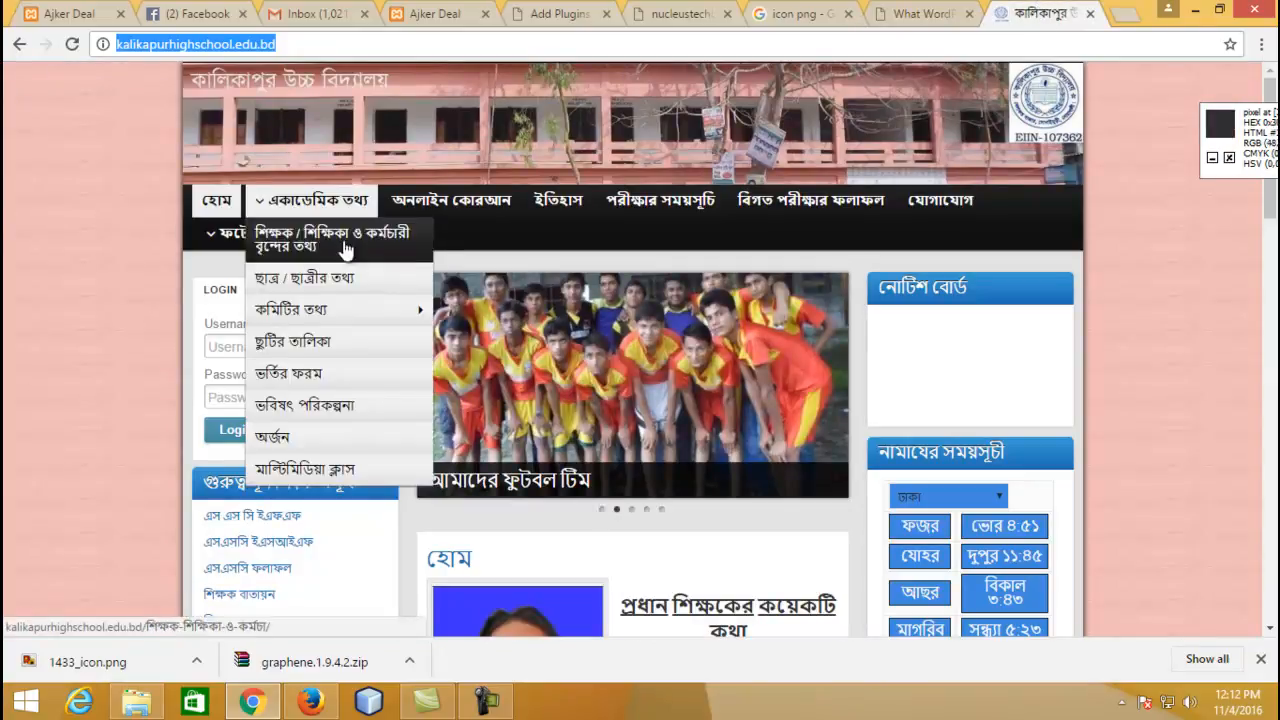
click(928, 14)
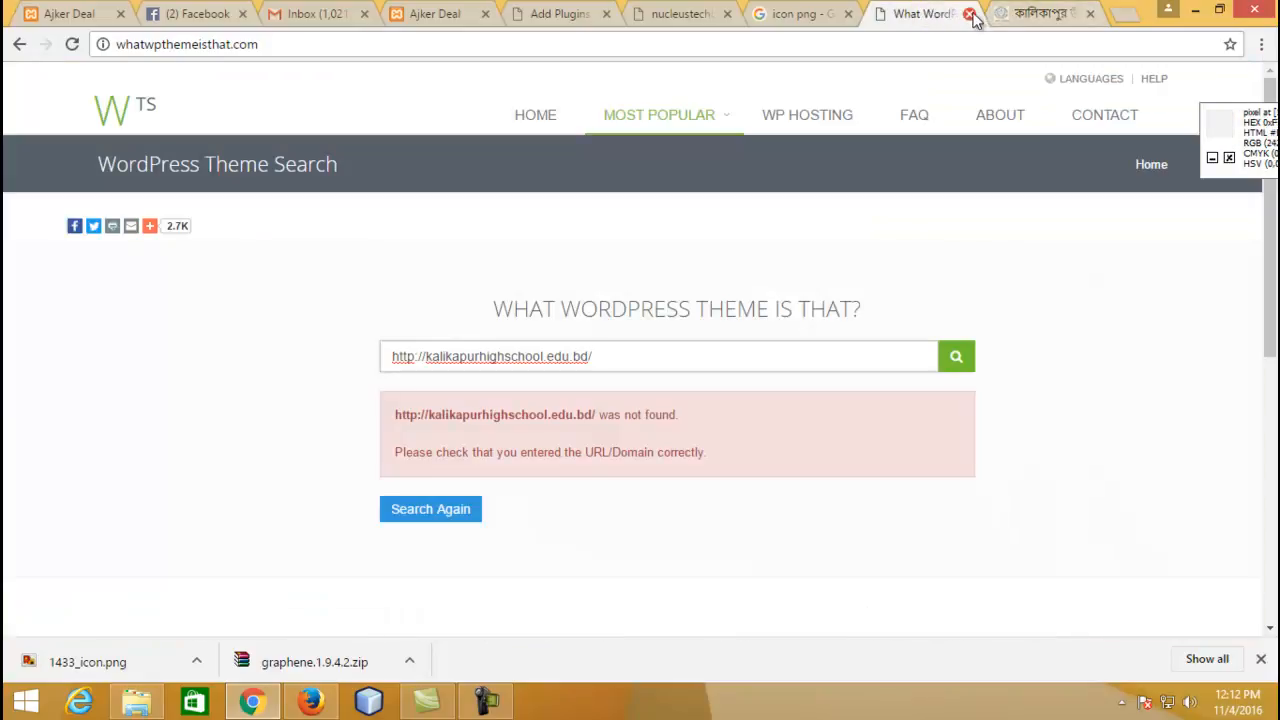
click(969, 13)
click(969, 13)
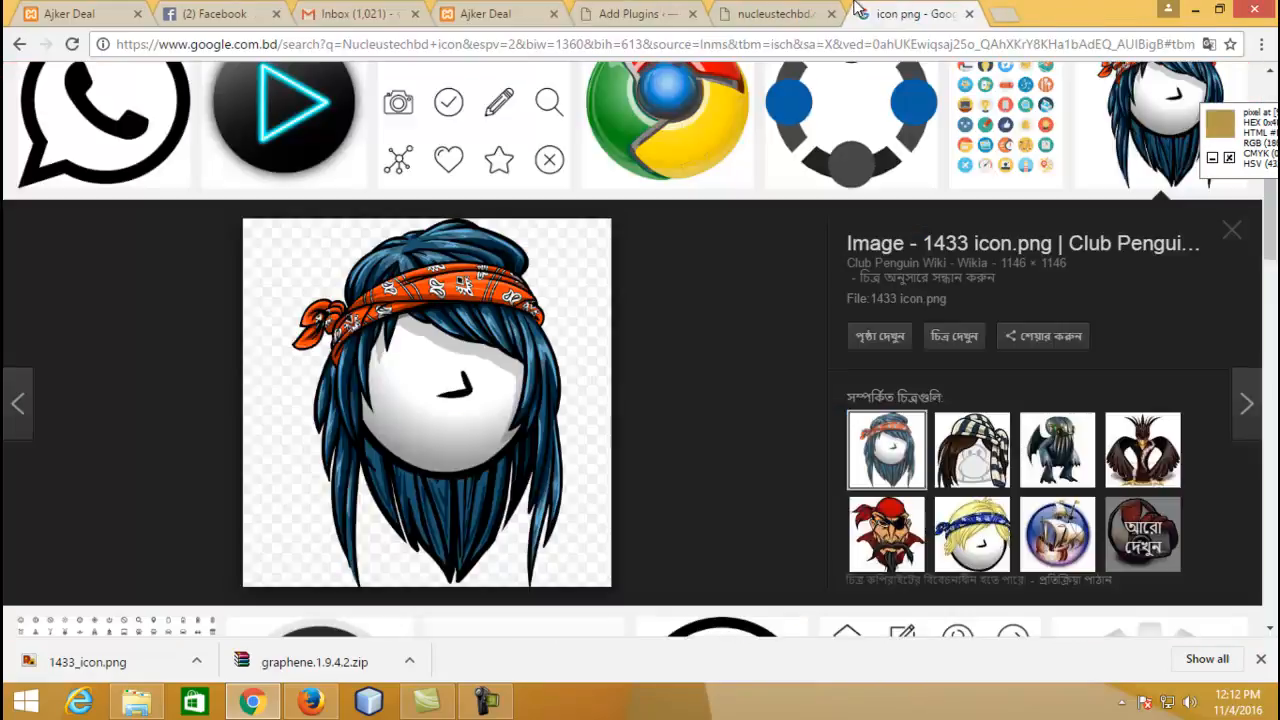
Step: Return to the Add Plugins page and change the plugin search to "favi"
click(780, 26)
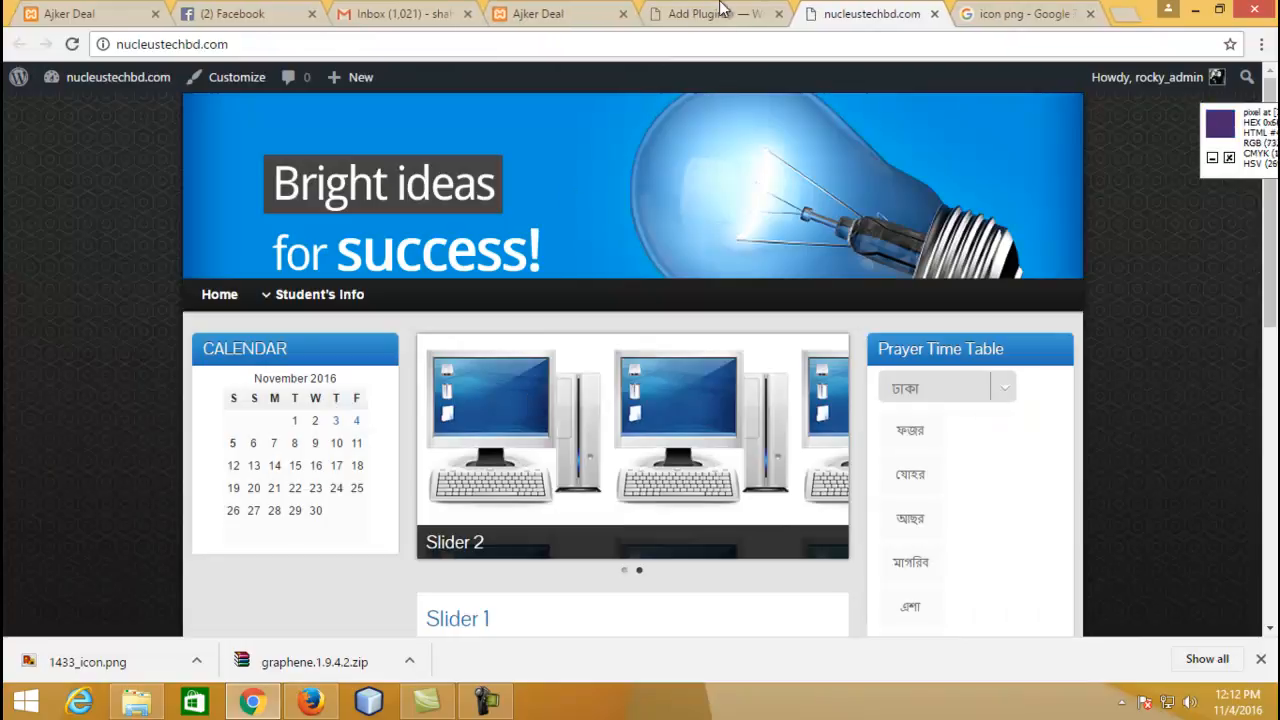
click(702, 14)
key(ctrl+a)
text(favi)
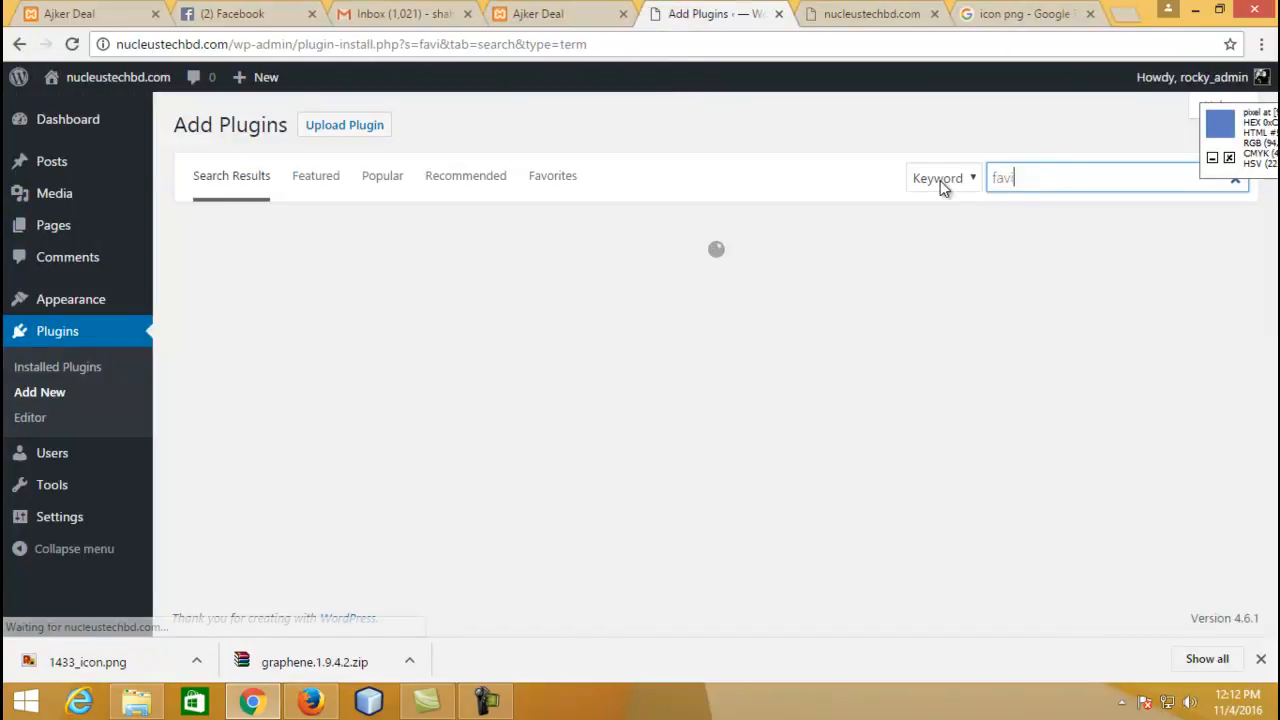
Step: Replace the plugin search query with "wp logo" and look through the listed plugins
key(BackSpace)
key(BackSpace)
key(BackSpace)
key(BackSpace)
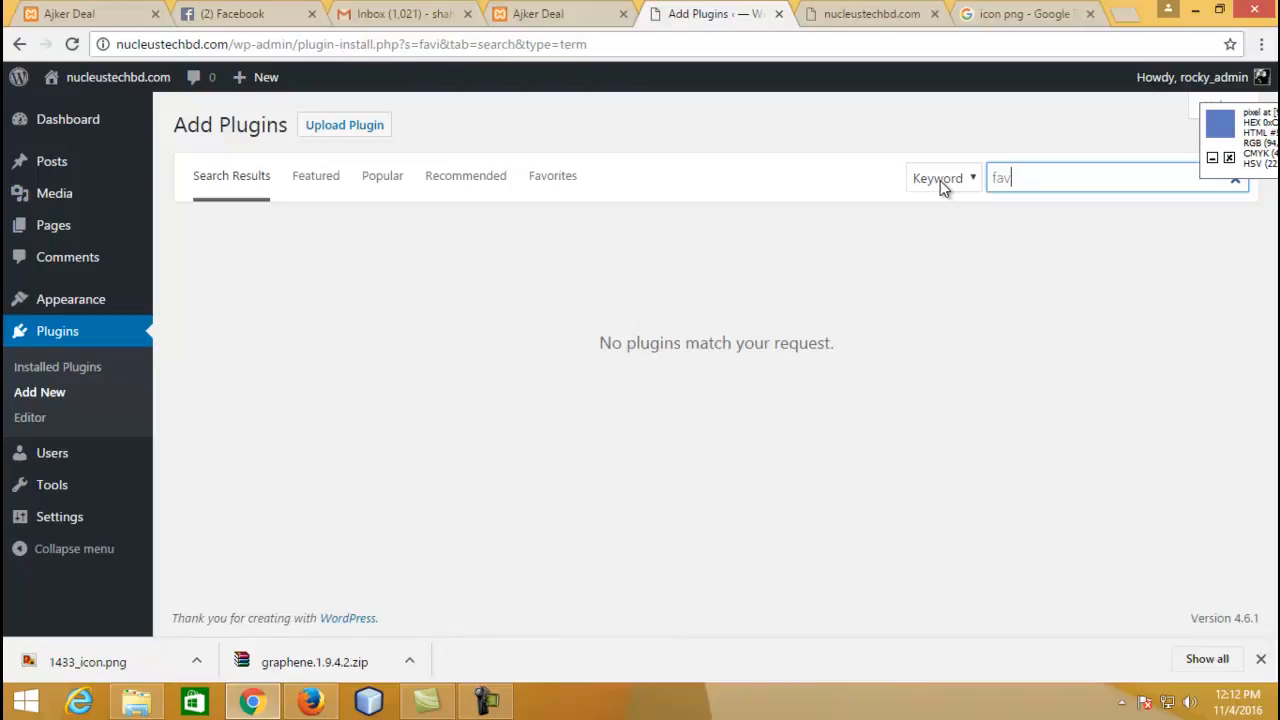
text(wp logo)
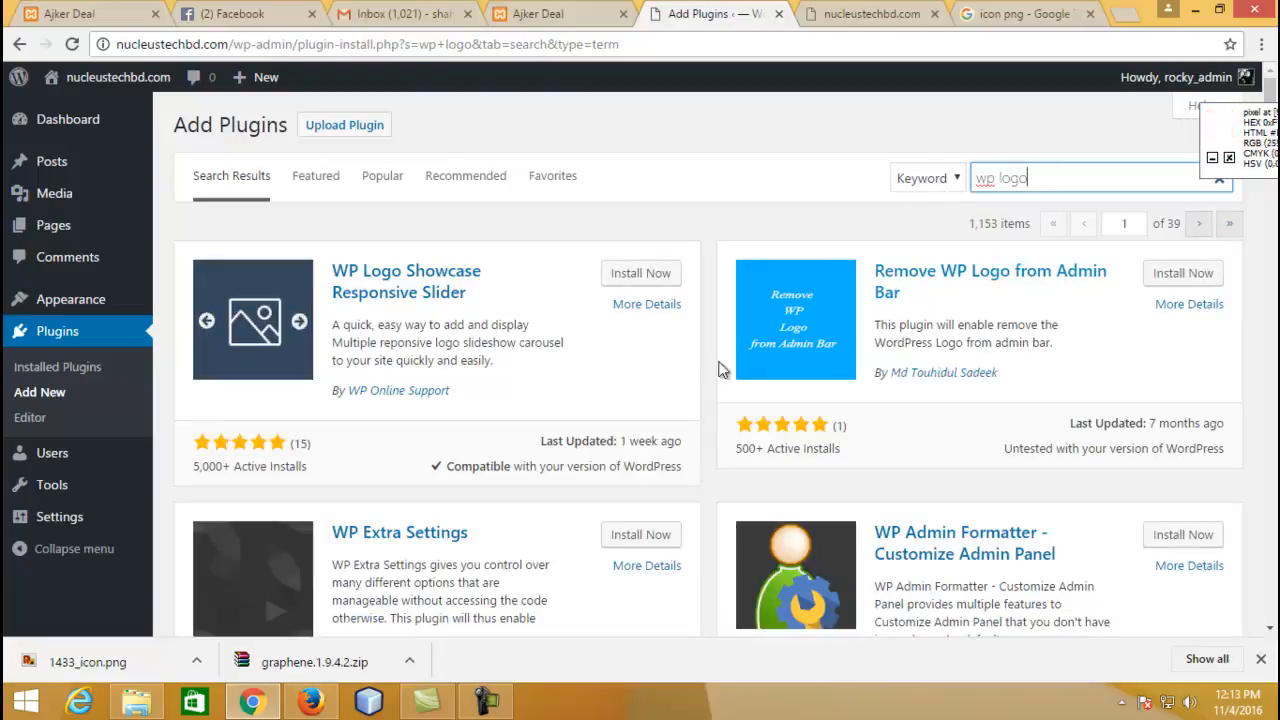
scroll(586, 400, down, 5)
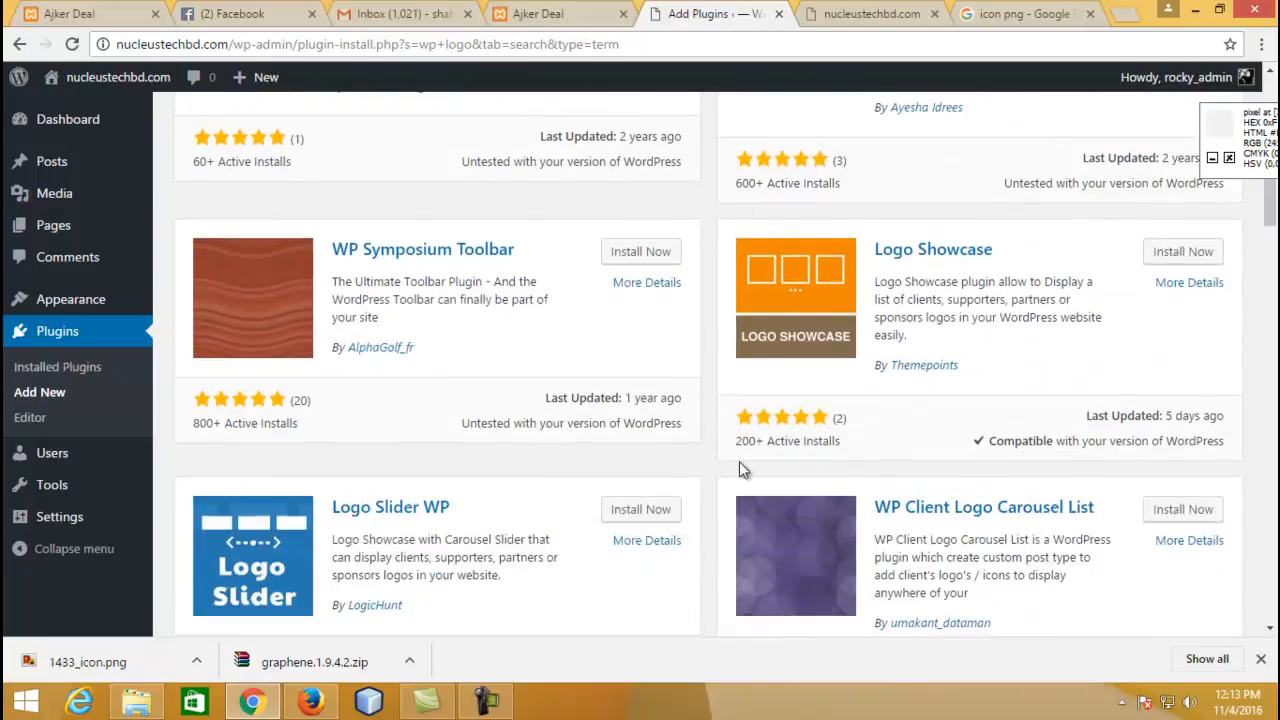
scroll(743, 422, down, 3)
scroll(746, 378, up, 1)
scroll(746, 374, up, 7)
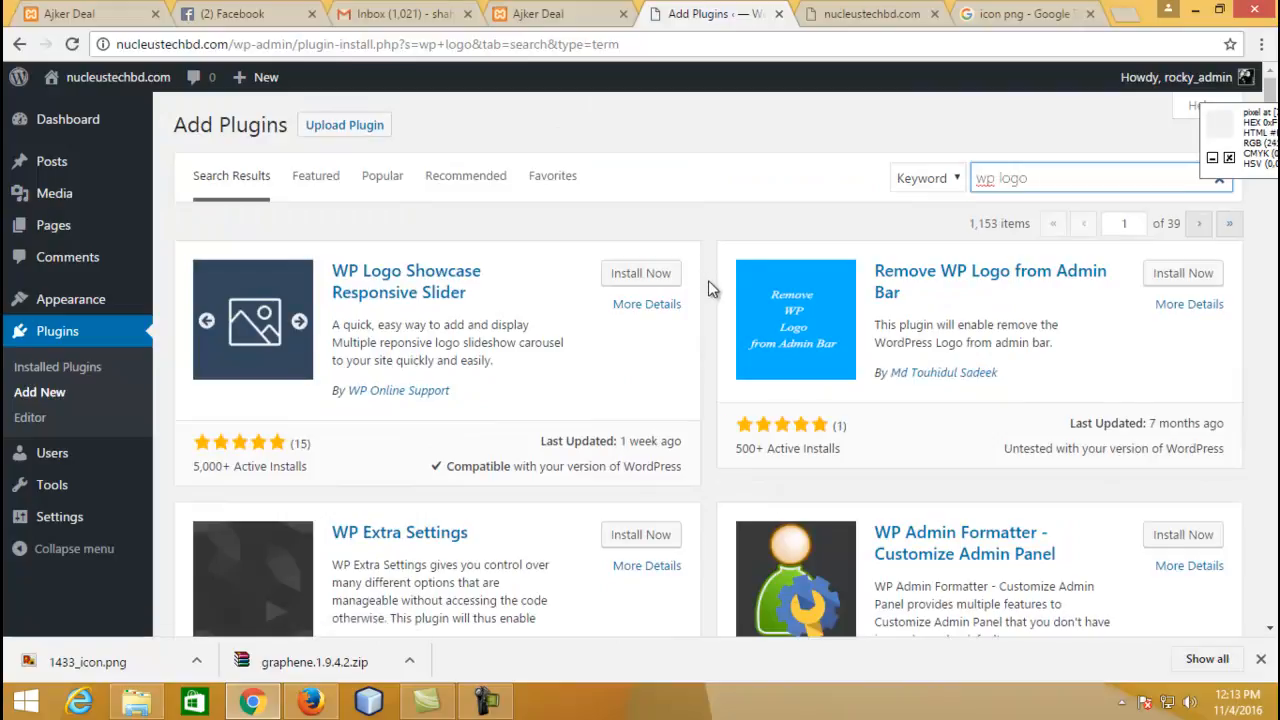
Step: Install the WP Logo Showcase Responsive Slider plugin and activate it
click(648, 277)
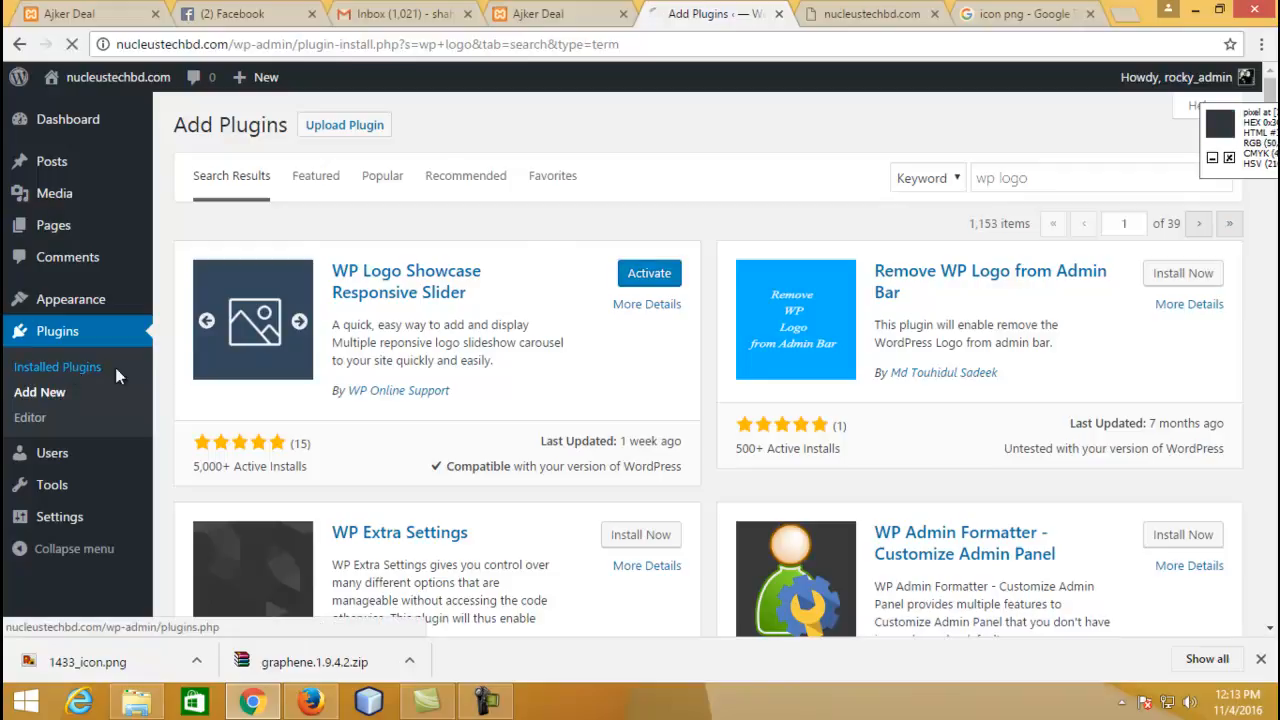
click(658, 284)
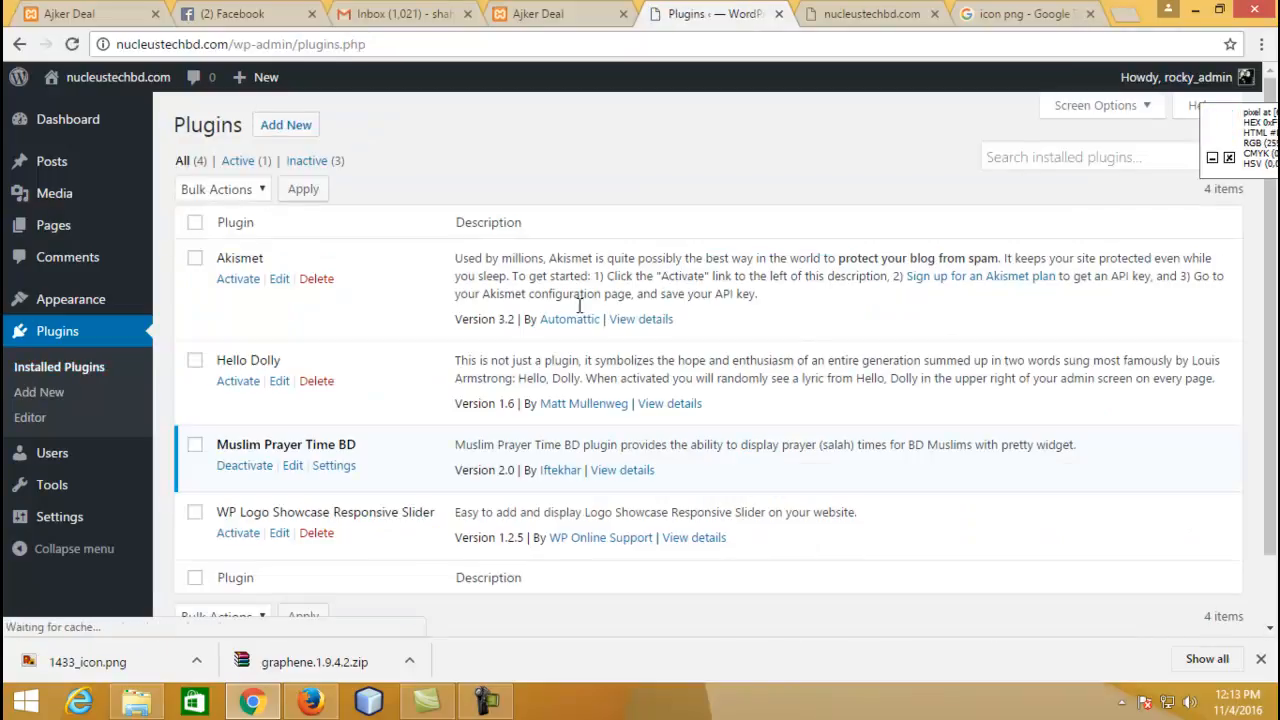
click(249, 537)
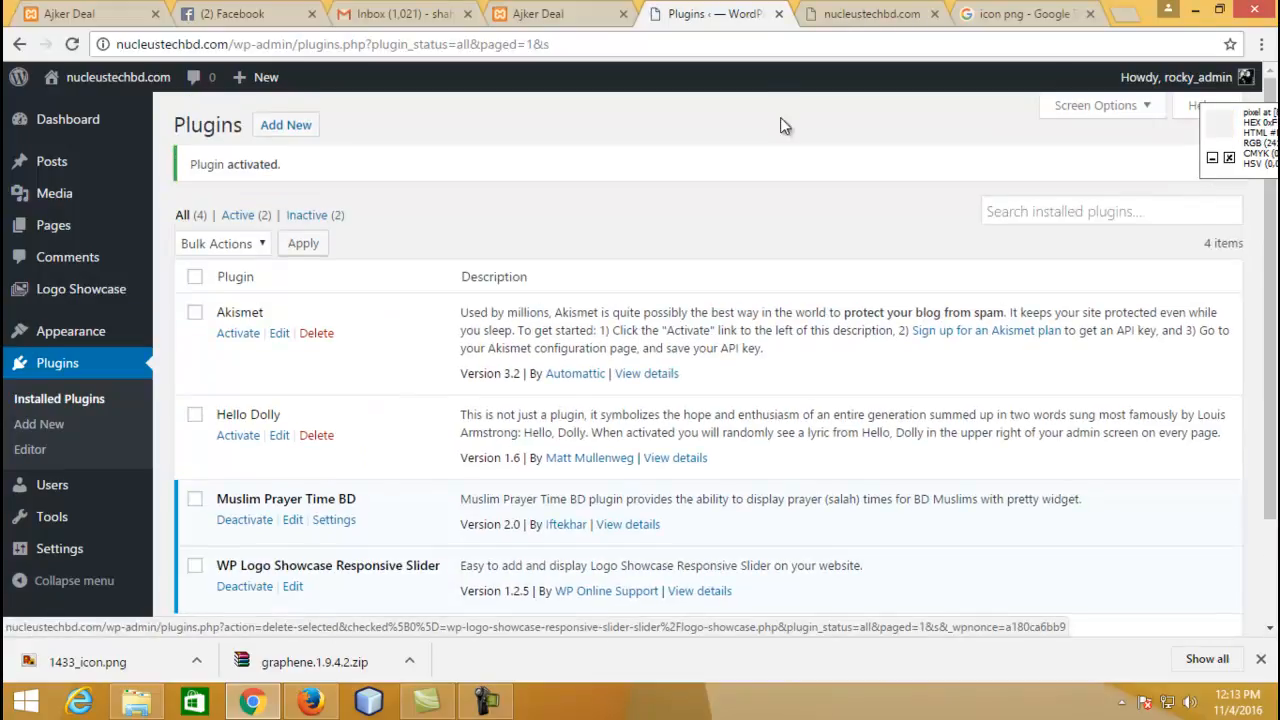
mouse_move(90, 550)
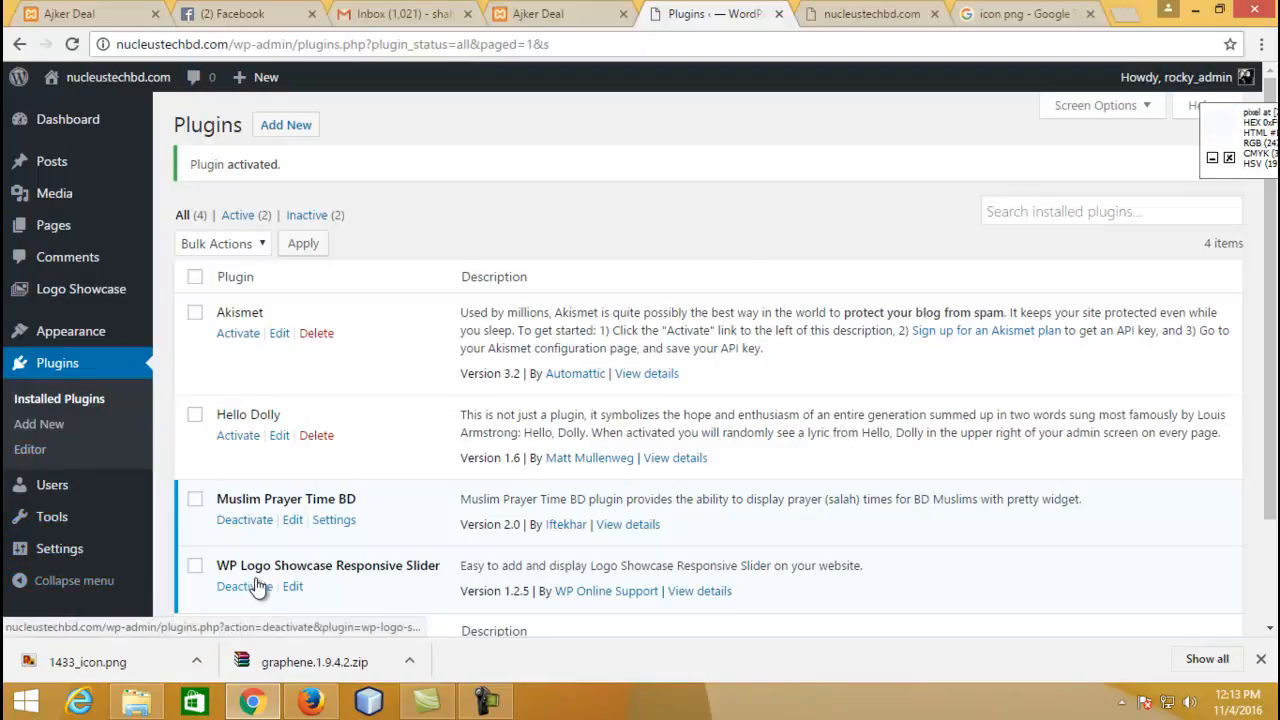
Step: Deactivate the WP Logo Showcase Responsive Slider plugin and delete it together with its data
click(258, 588)
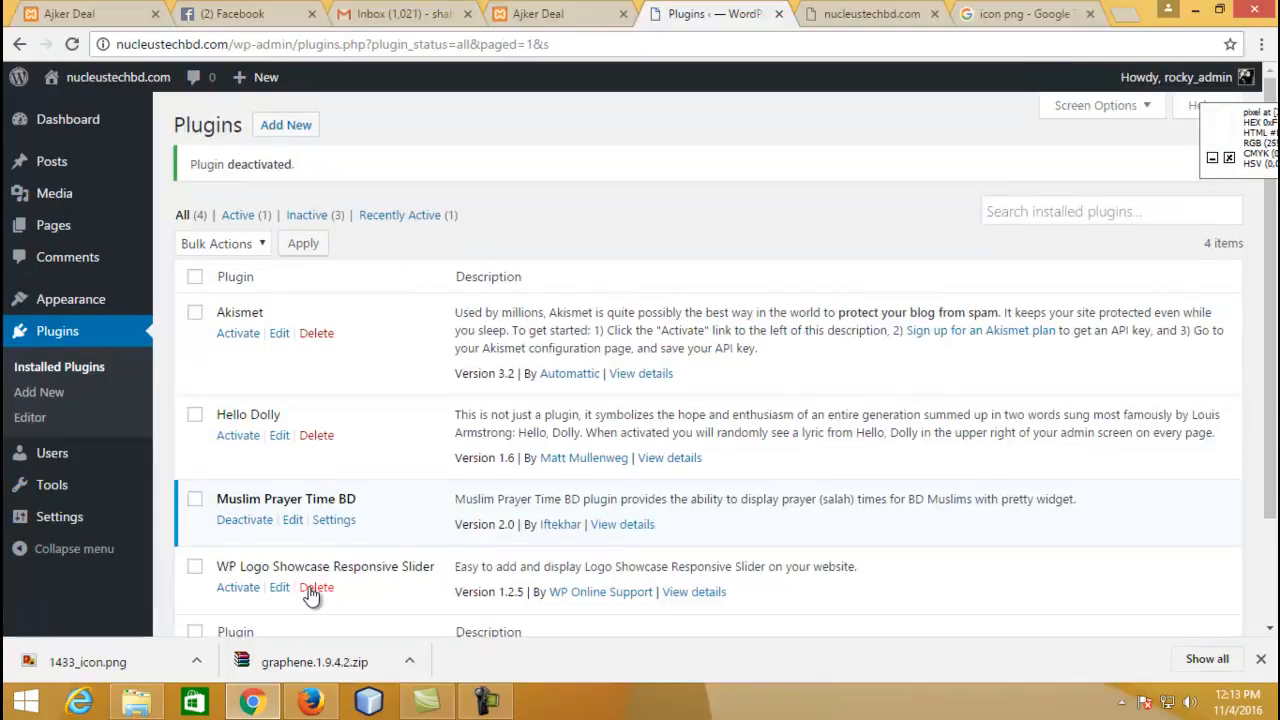
click(314, 588)
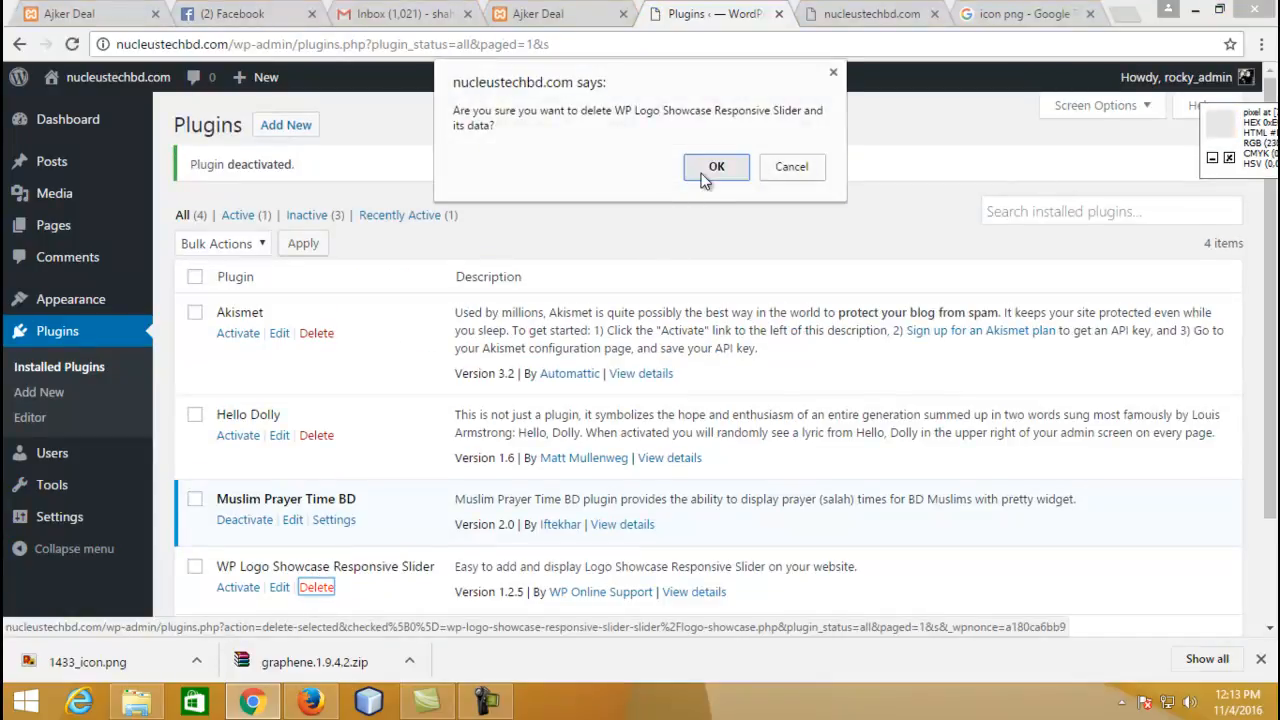
click(716, 167)
Step: Open the Results page under Student's Info on the live site and check its web address
click(868, 13)
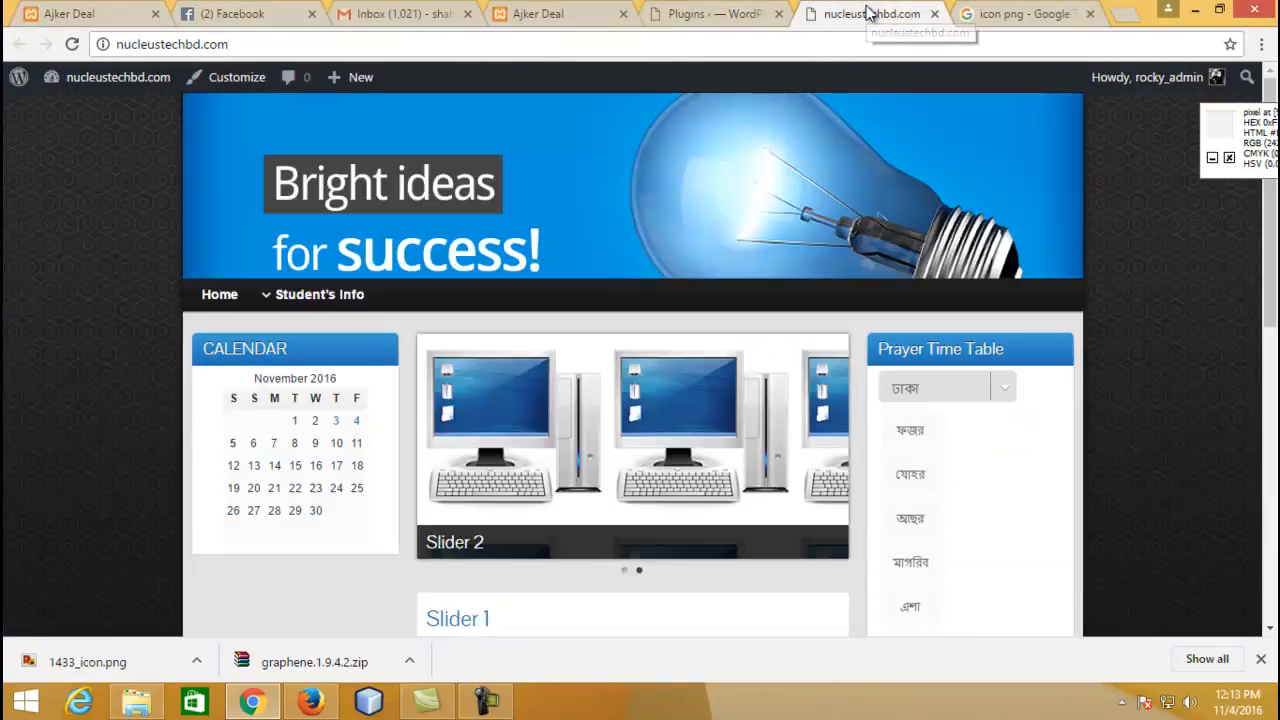
click(710, 14)
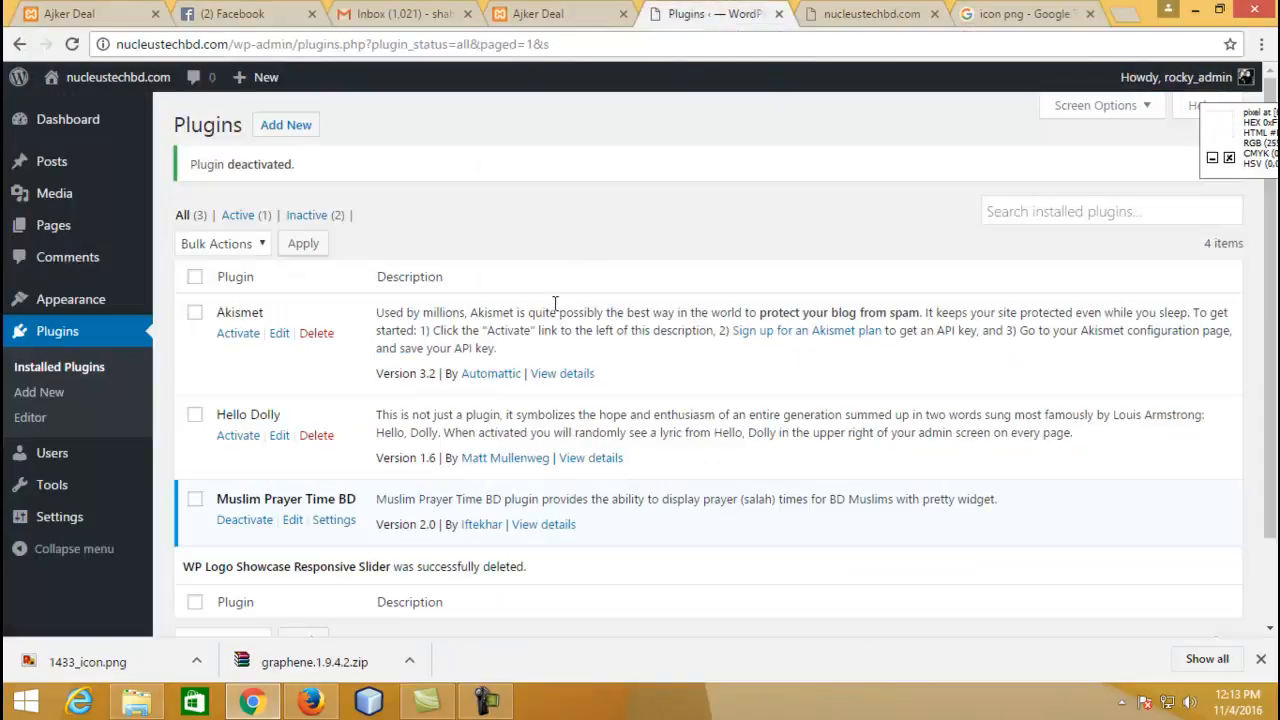
scroll(526, 359, down, 2)
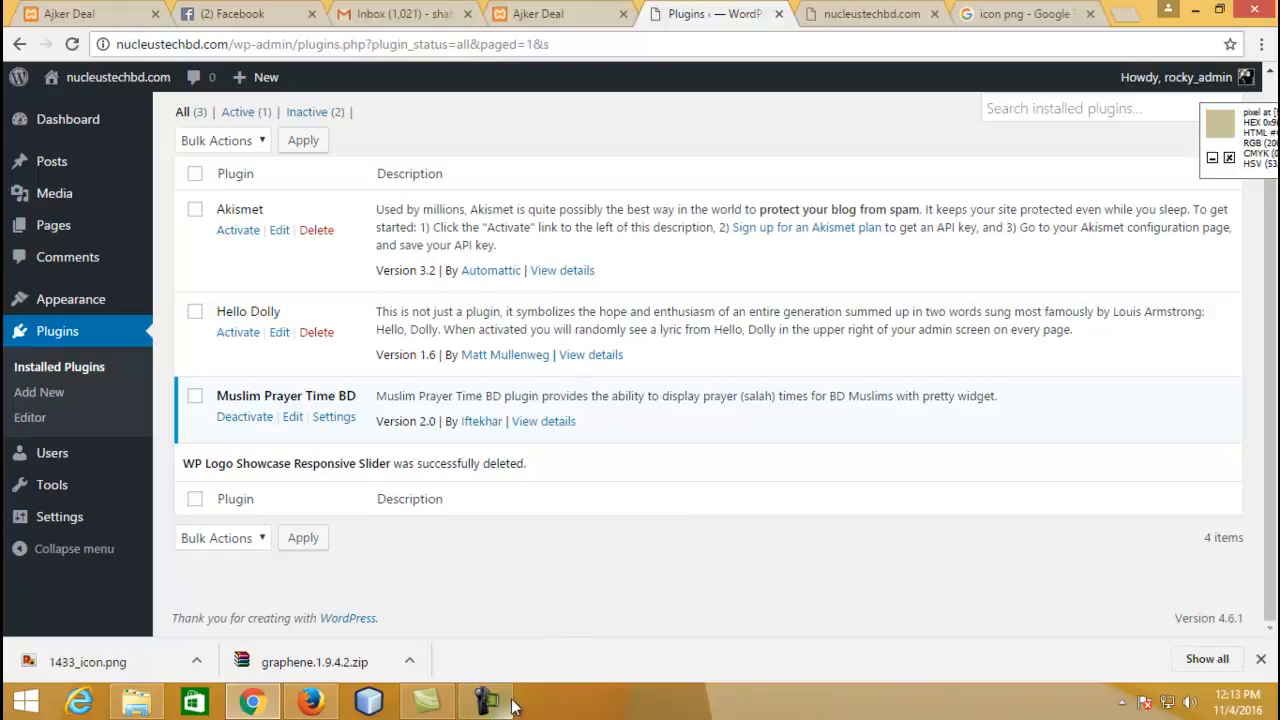
scroll(606, 317, up, 2)
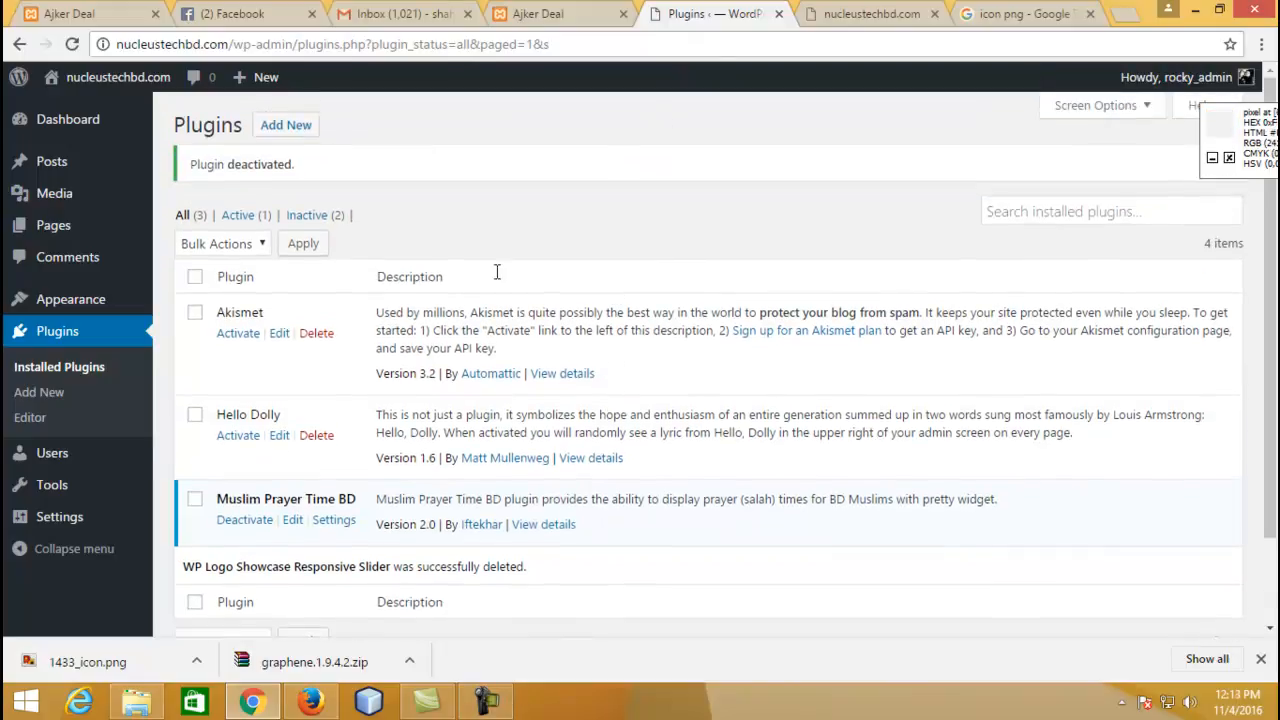
click(836, 14)
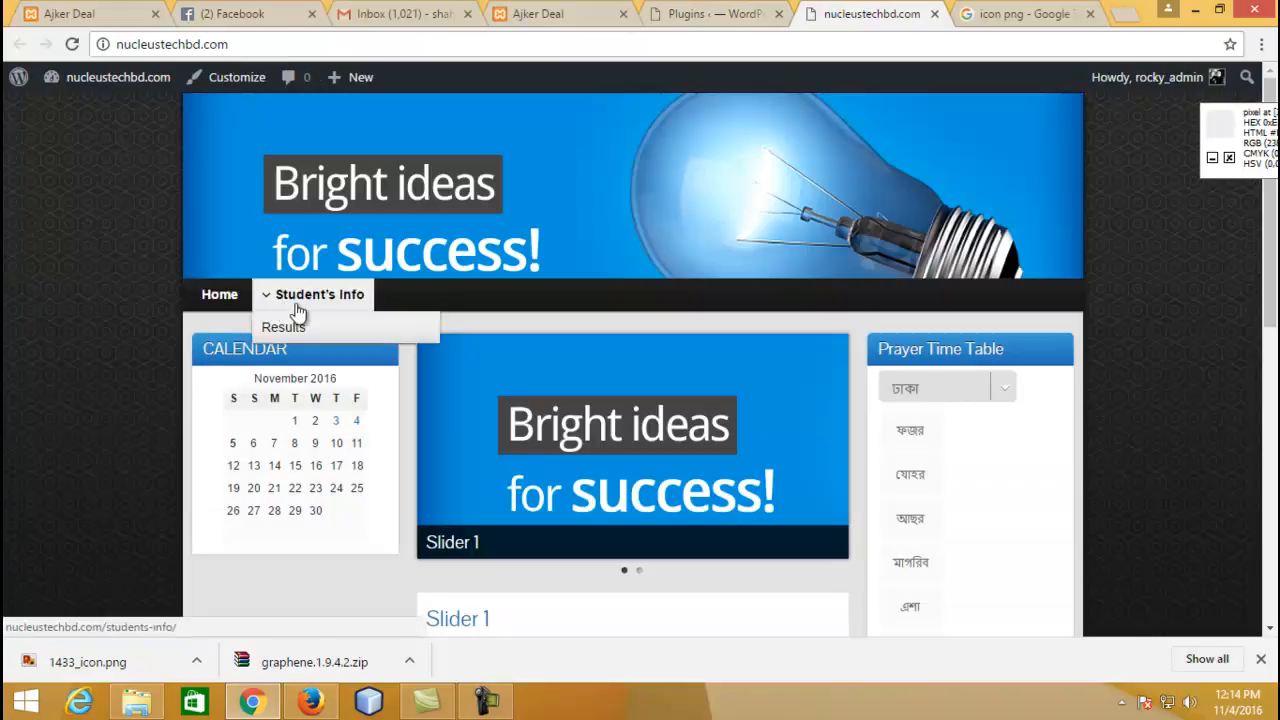
click(303, 326)
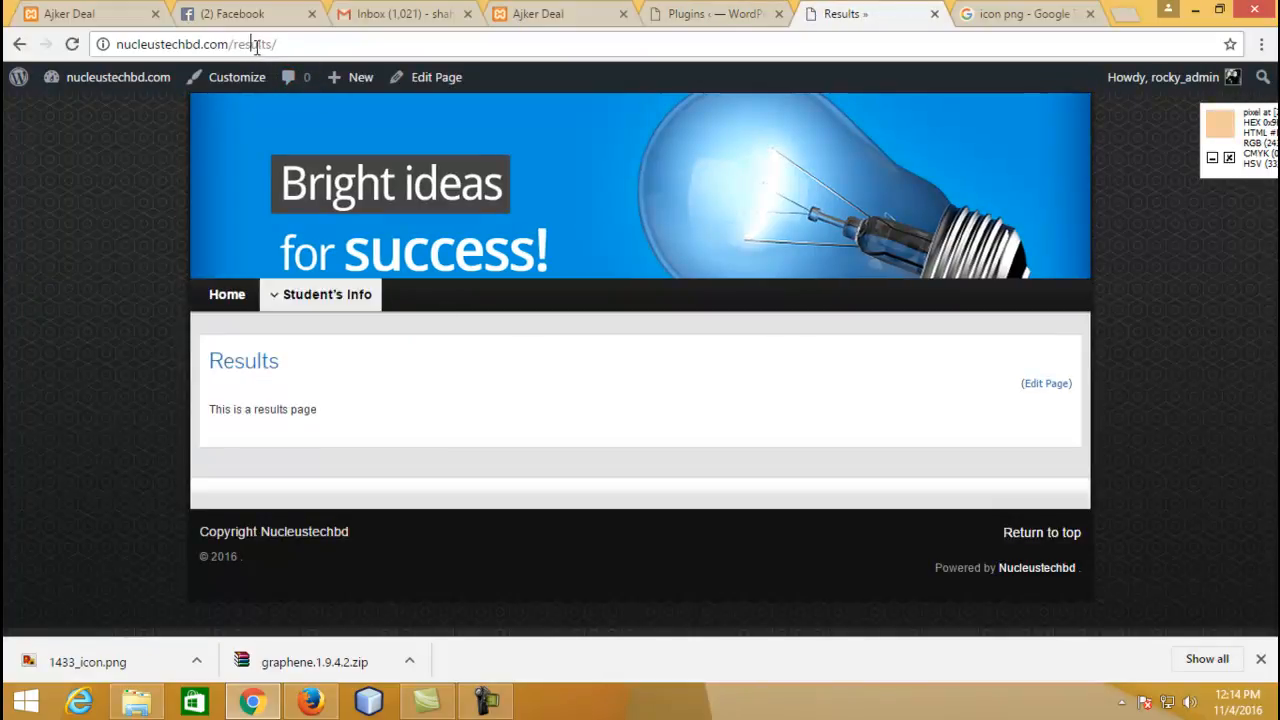
drag(251, 45, 280, 47)
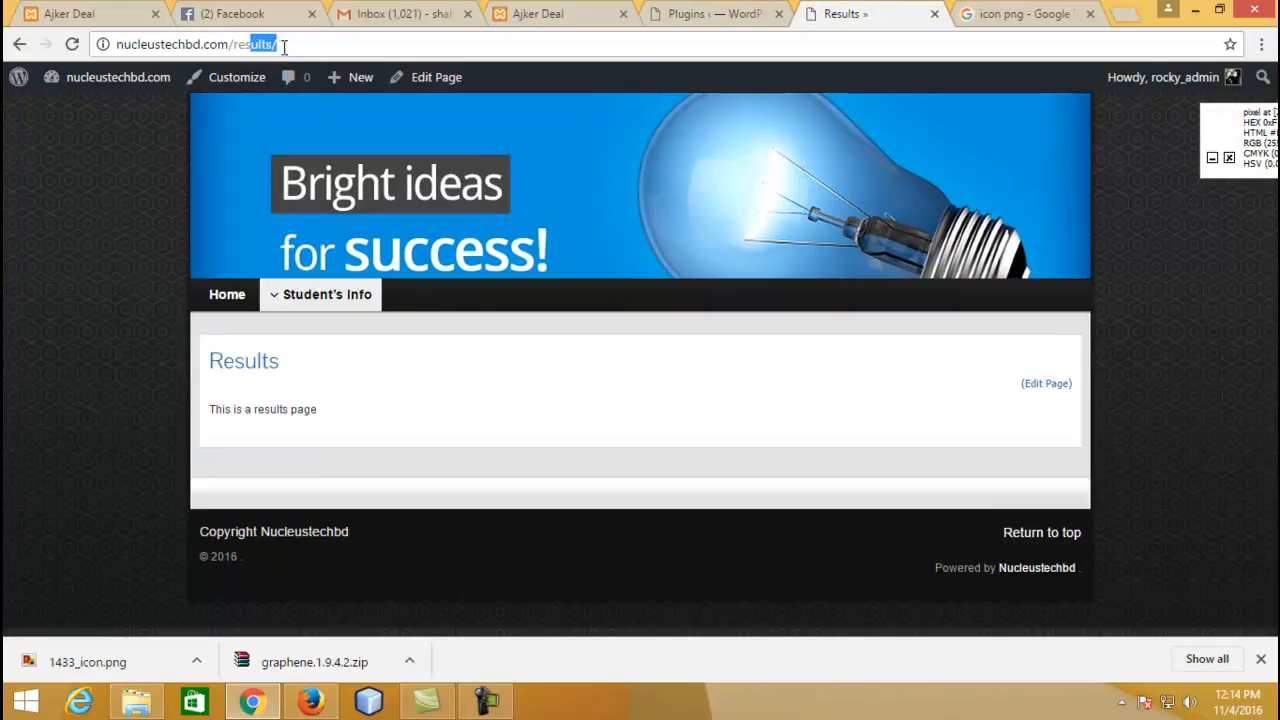
click(323, 45)
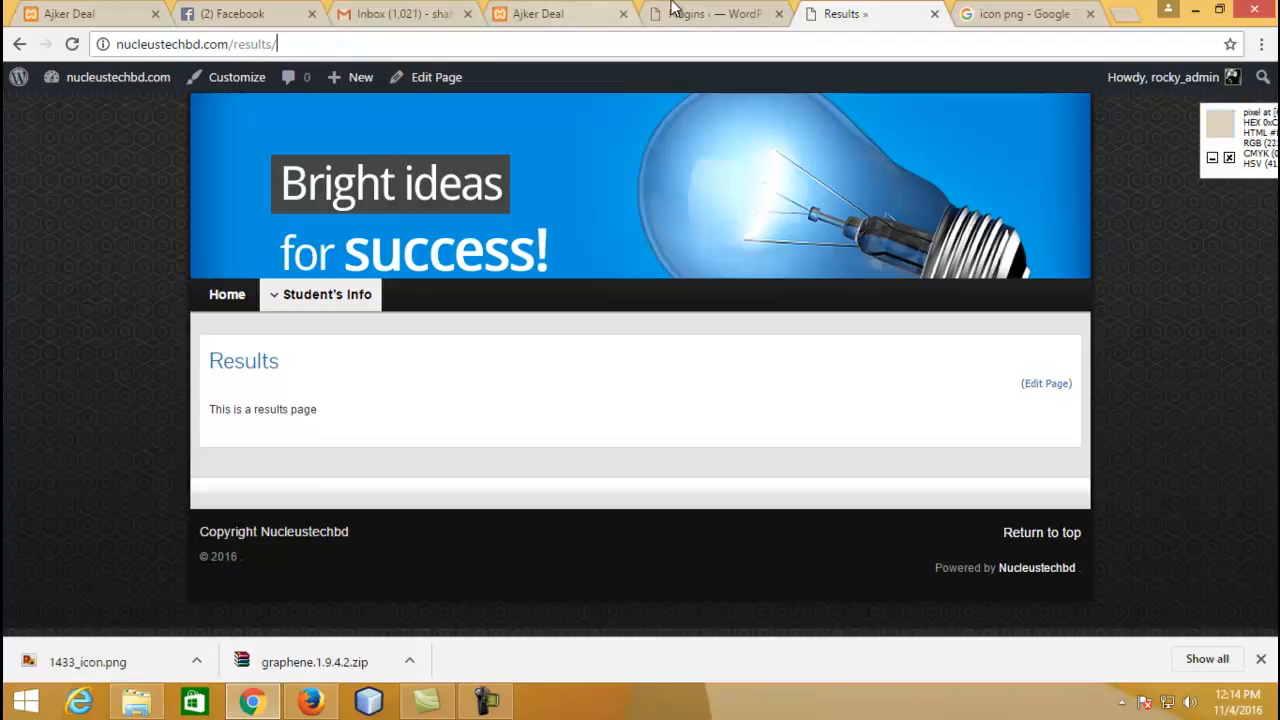
click(705, 10)
click(840, 13)
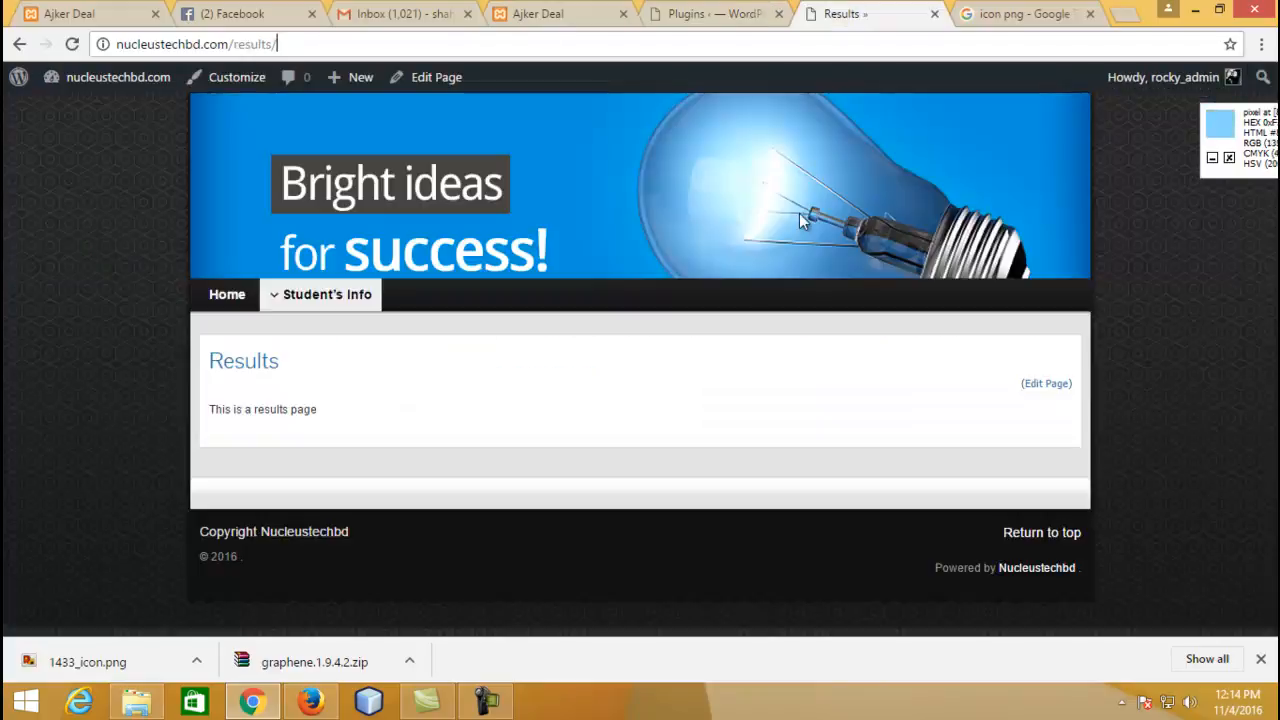
click(490, 706)
click(490, 706)
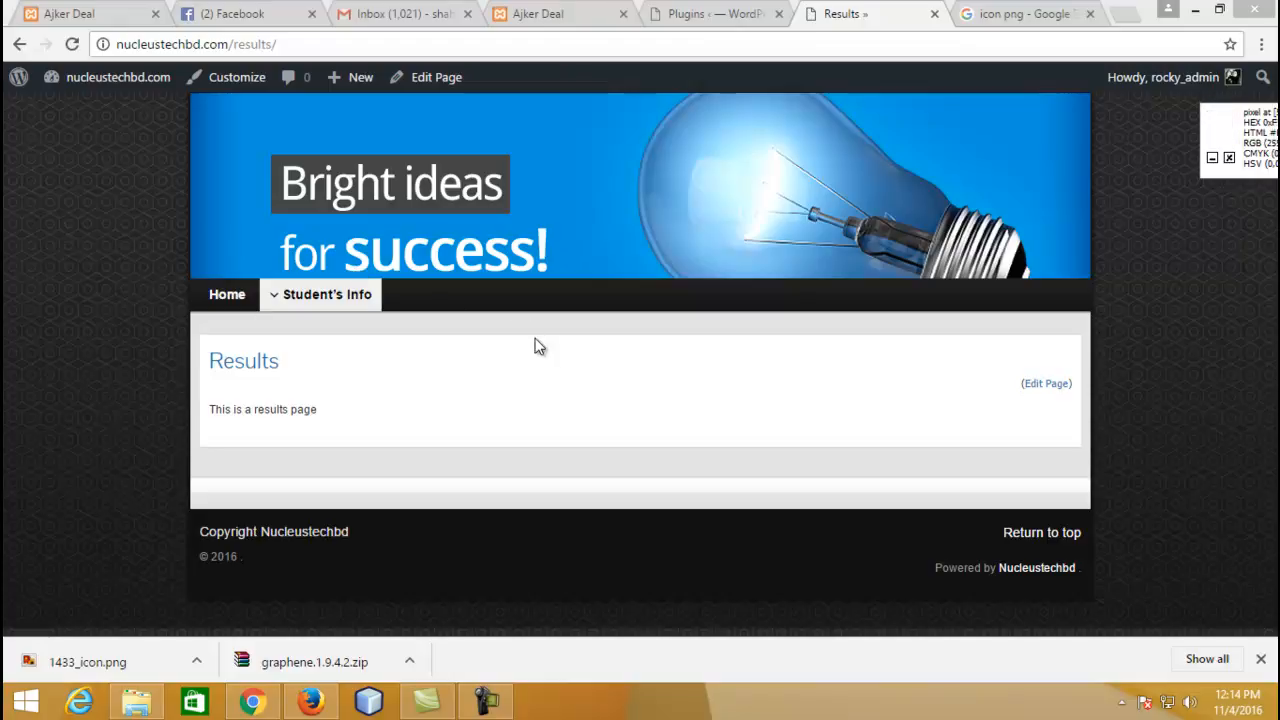
Step: Return to the WordPress admin, search for new plugins with the keyword "icon" and look through the listed plugins
click(720, 14)
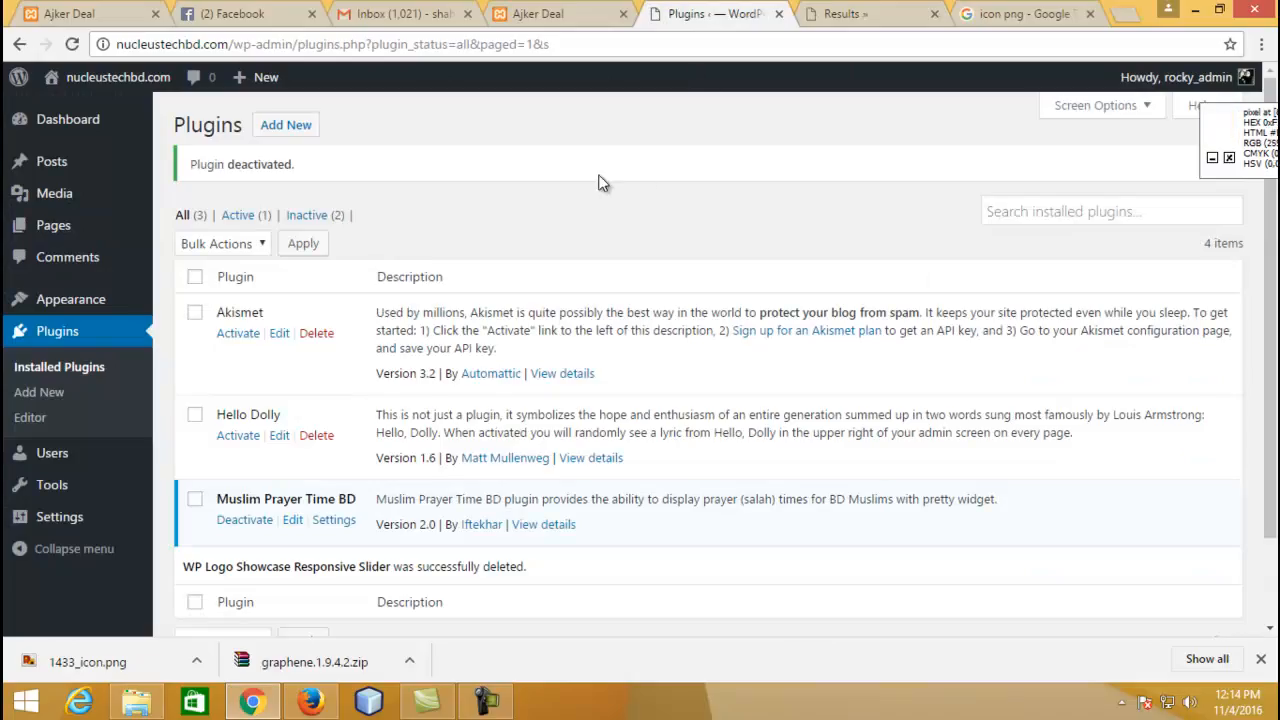
click(52, 392)
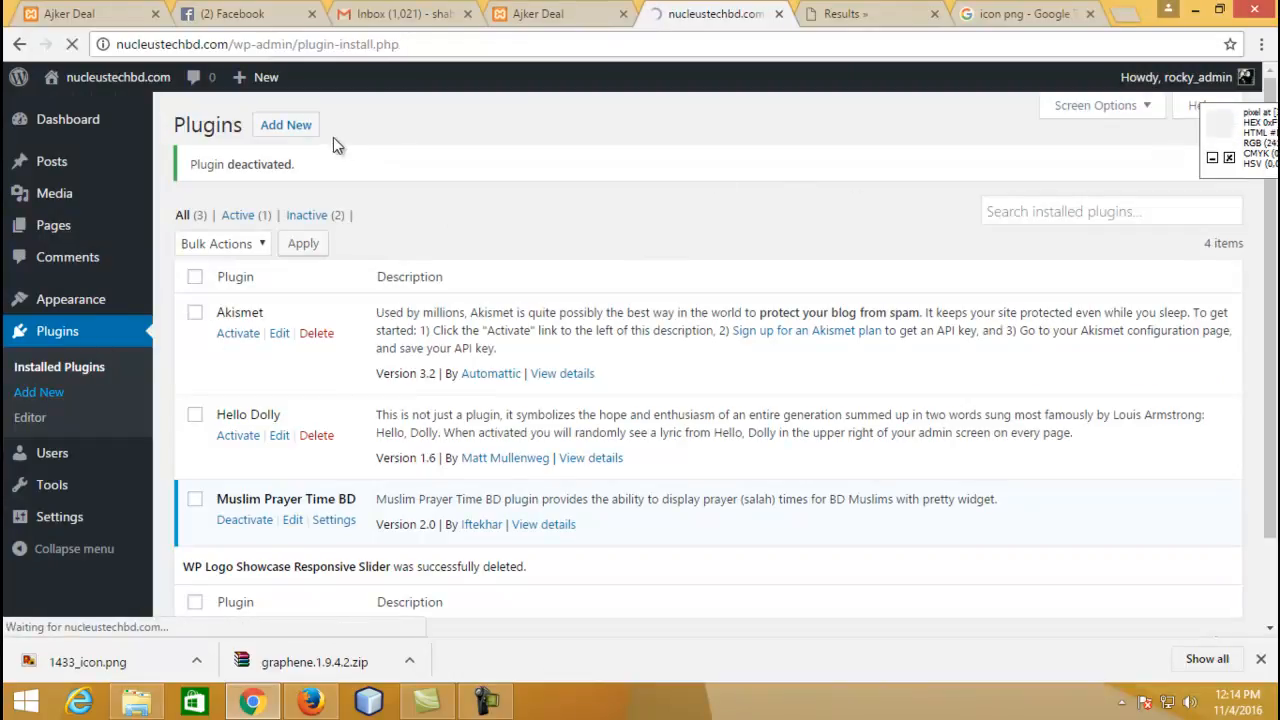
click(1022, 180)
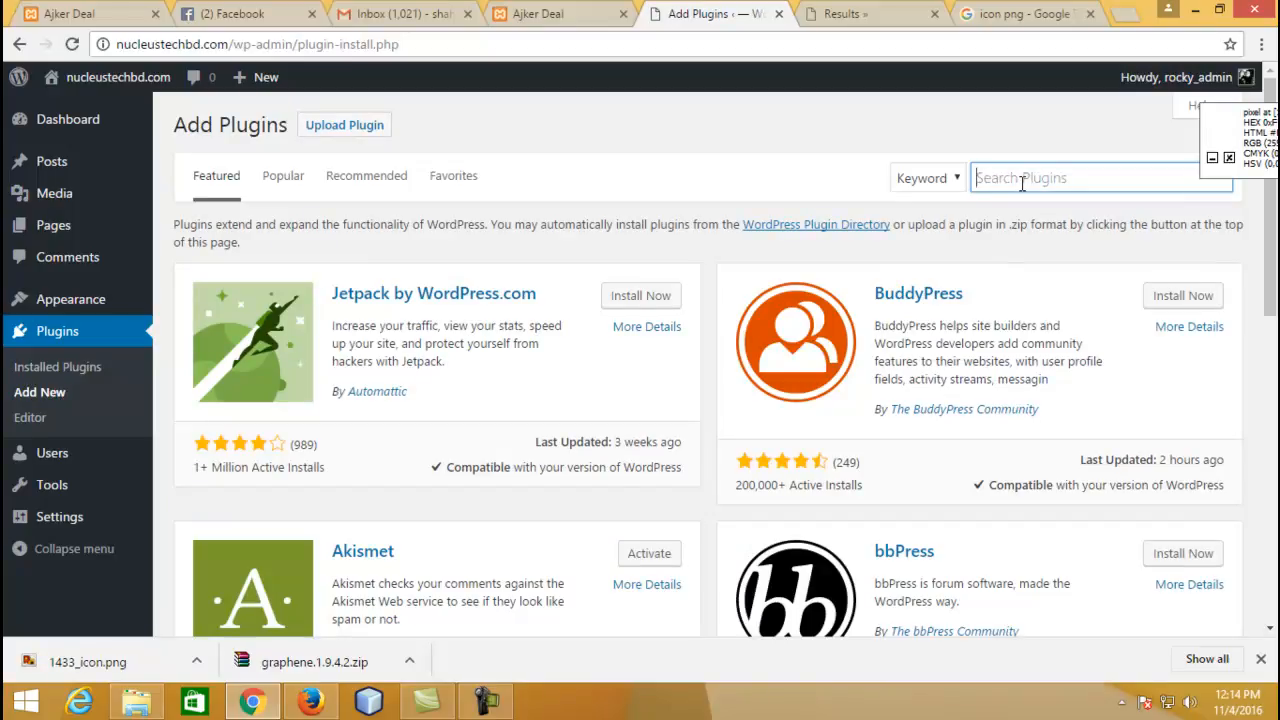
text(icon)
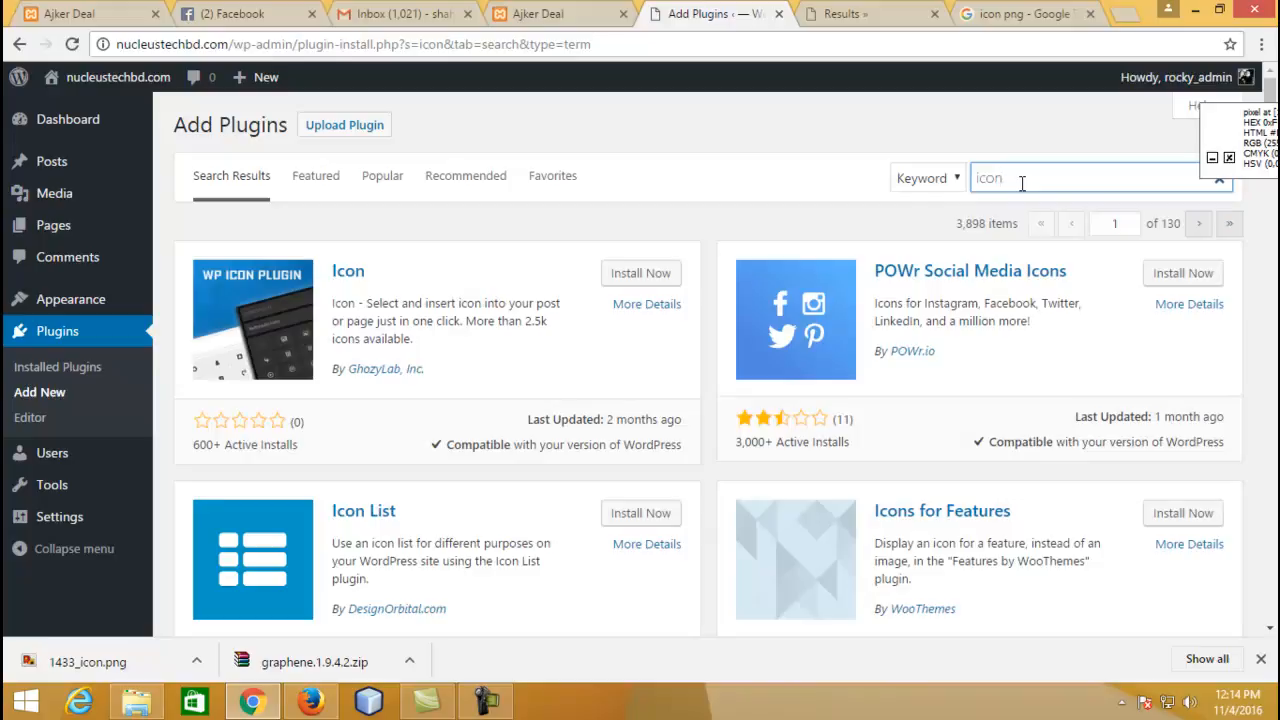
scroll(829, 405, down, 3)
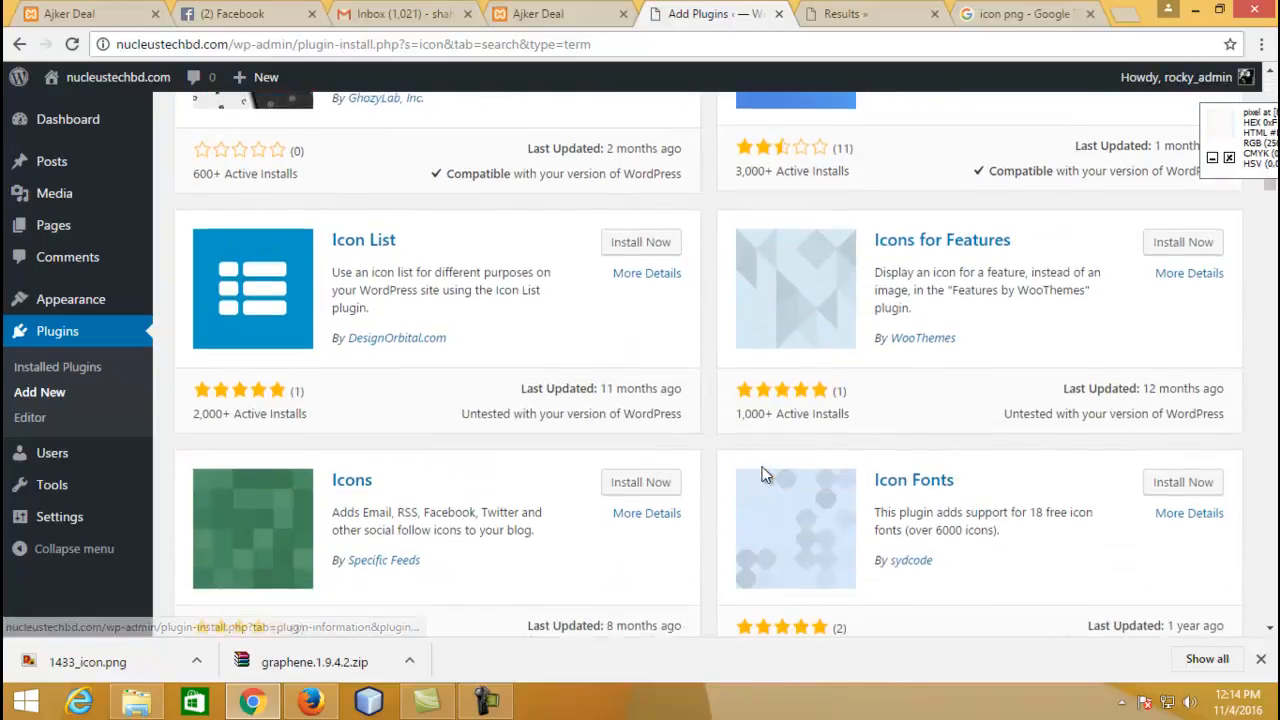
scroll(790, 462, up, 3)
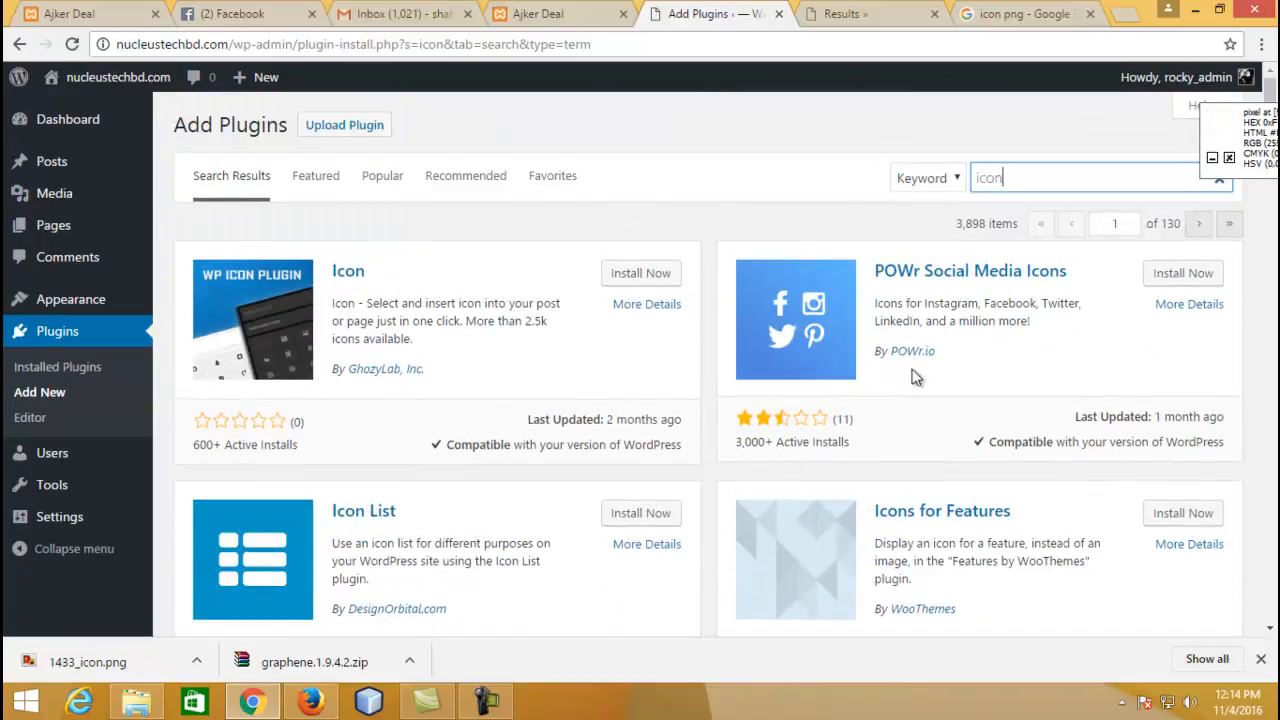
Step: Replace the plugin search query with "fa" and look through the listed plugins
text(fa)
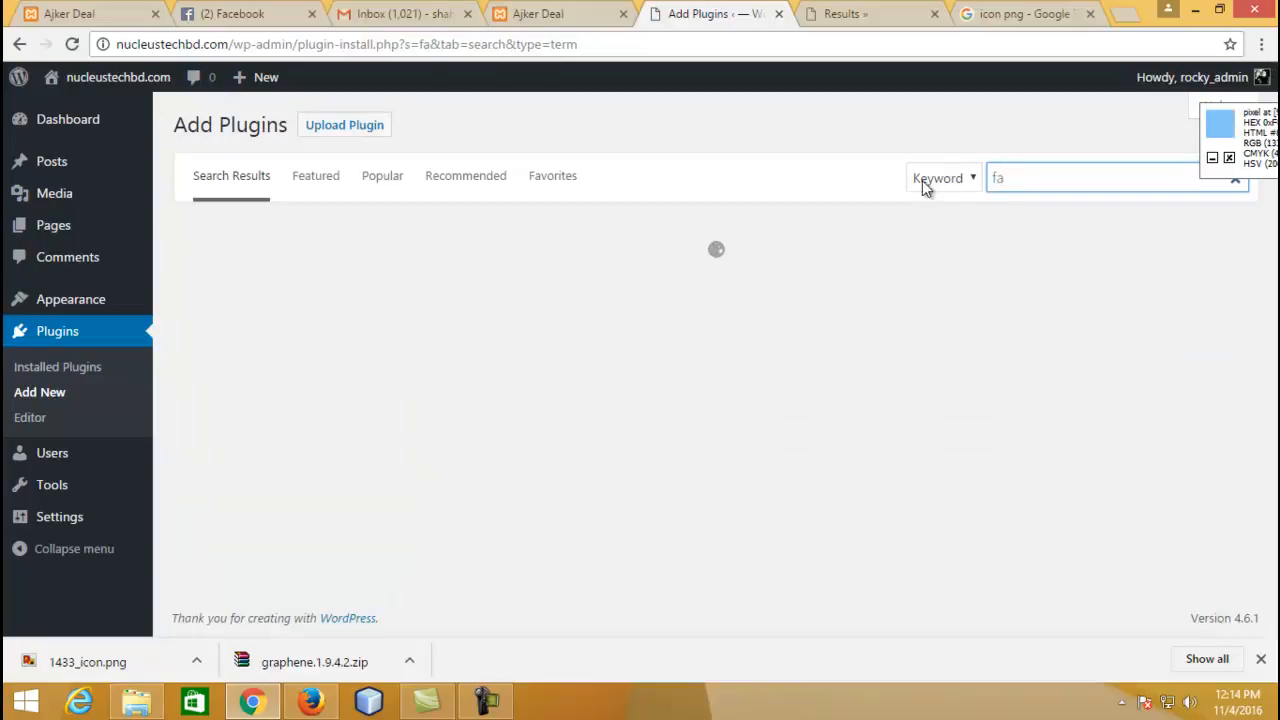
scroll(927, 320, down, 1)
scroll(927, 320, down, 5)
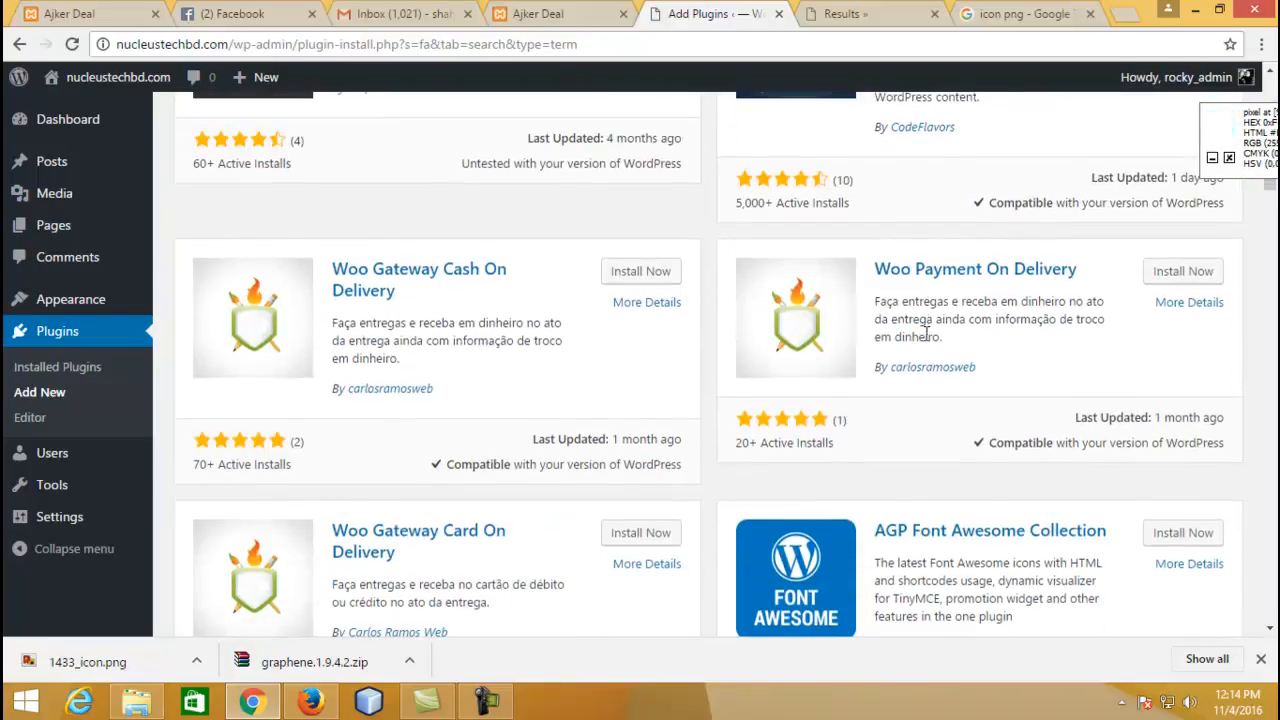
scroll(920, 390, down, 5)
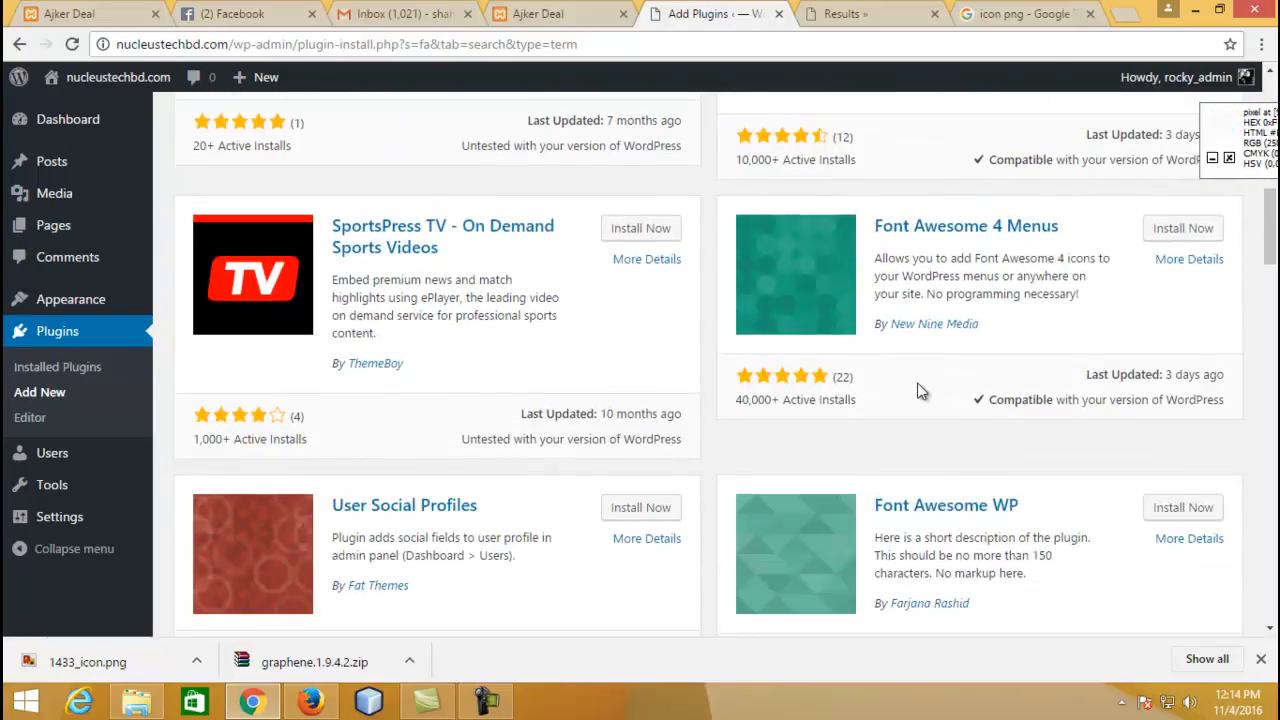
scroll(932, 410, up, 1)
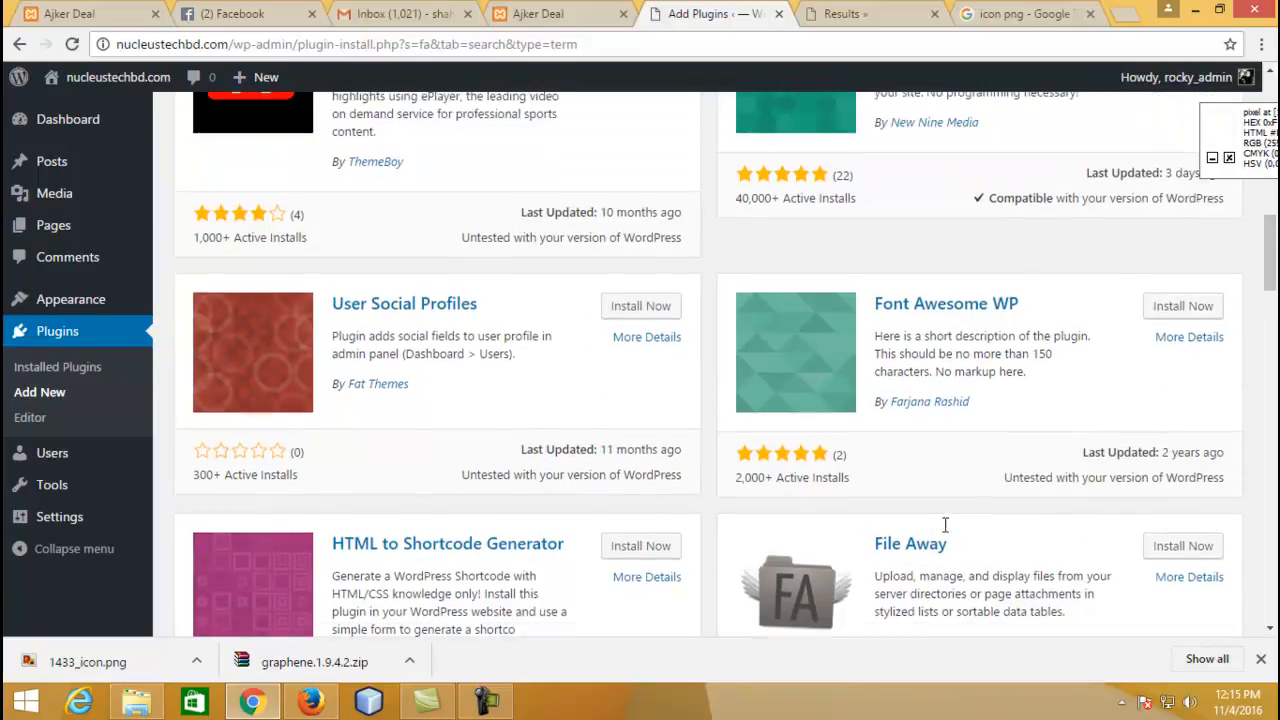
scroll(976, 565, down, 5)
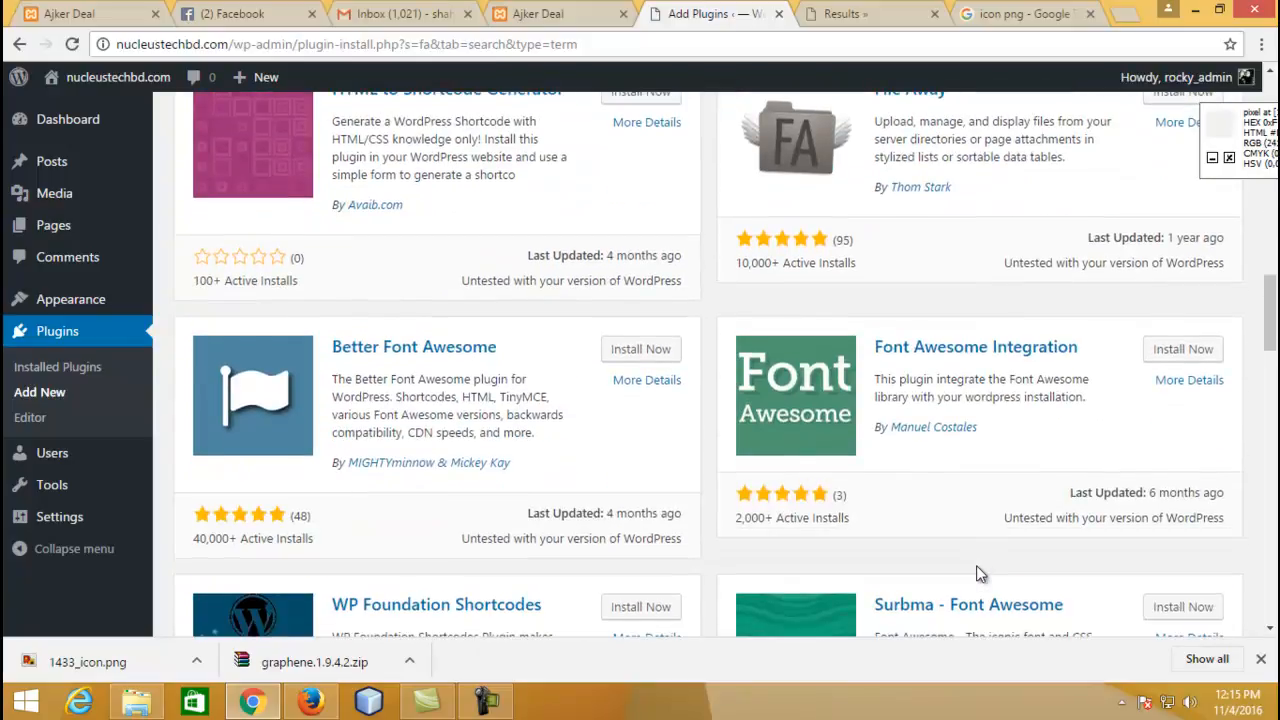
scroll(976, 565, down, 4)
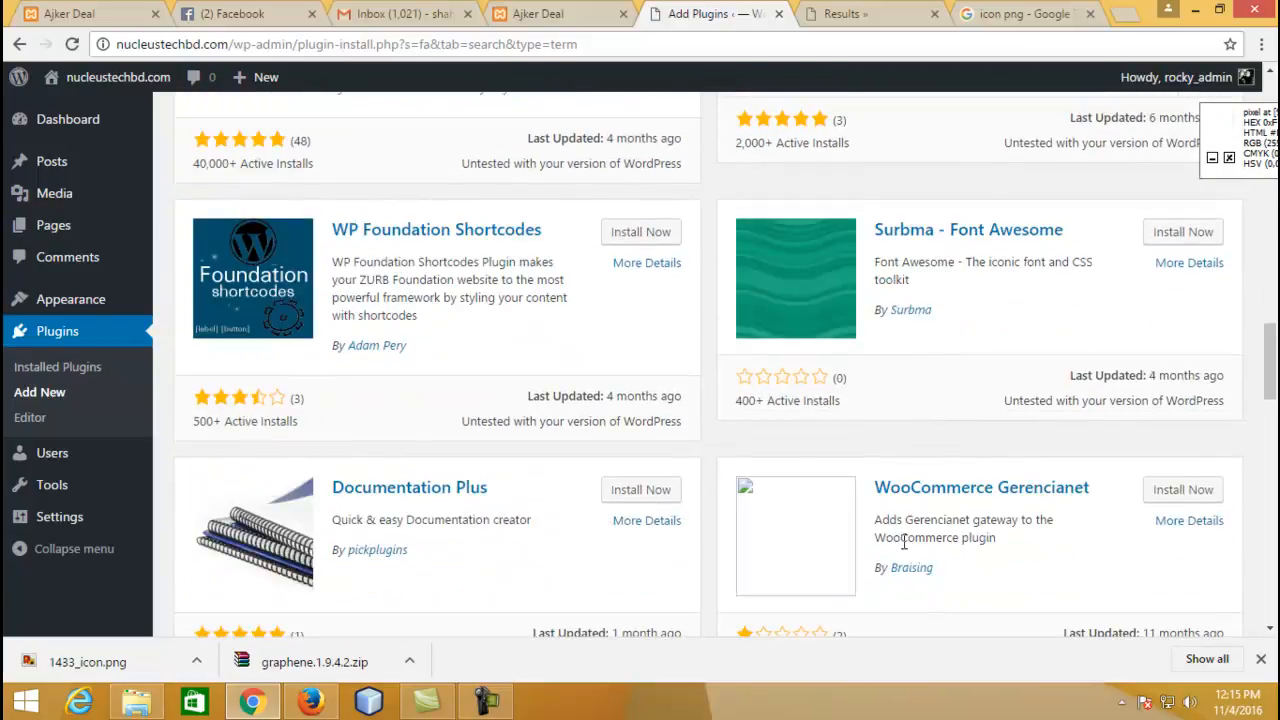
scroll(880, 99, up, 11)
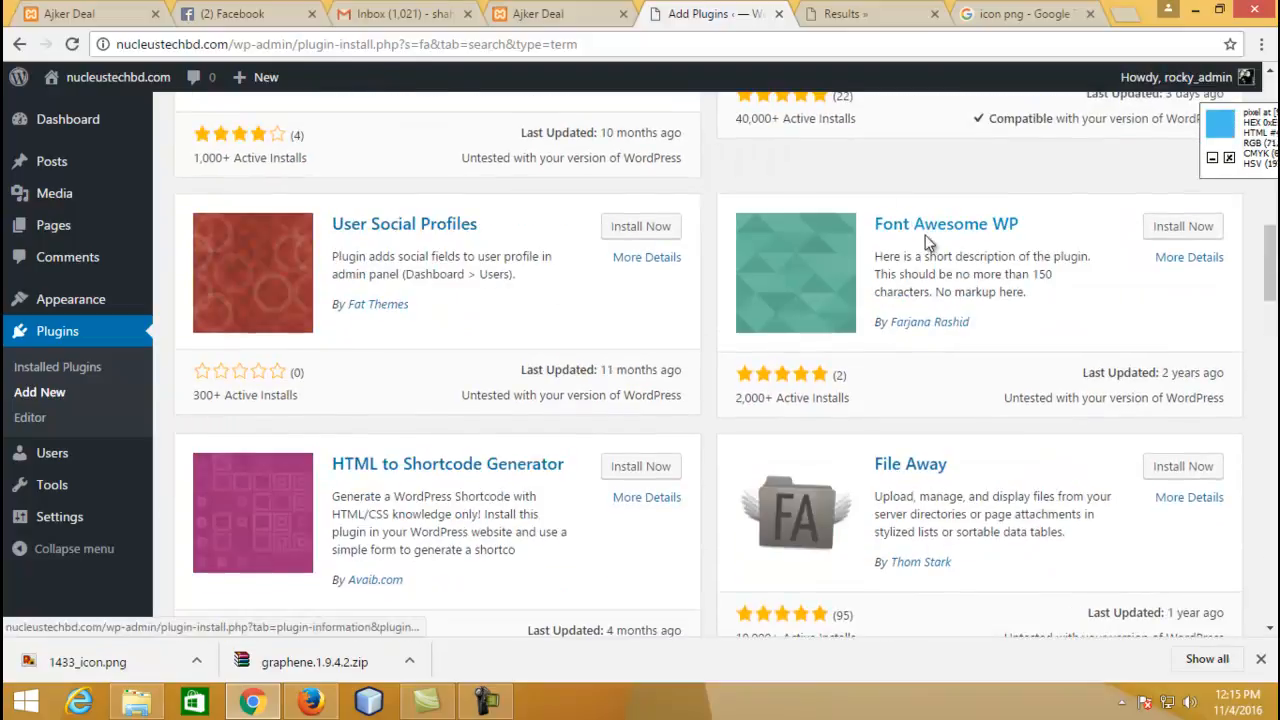
scroll(932, 294, up, 3)
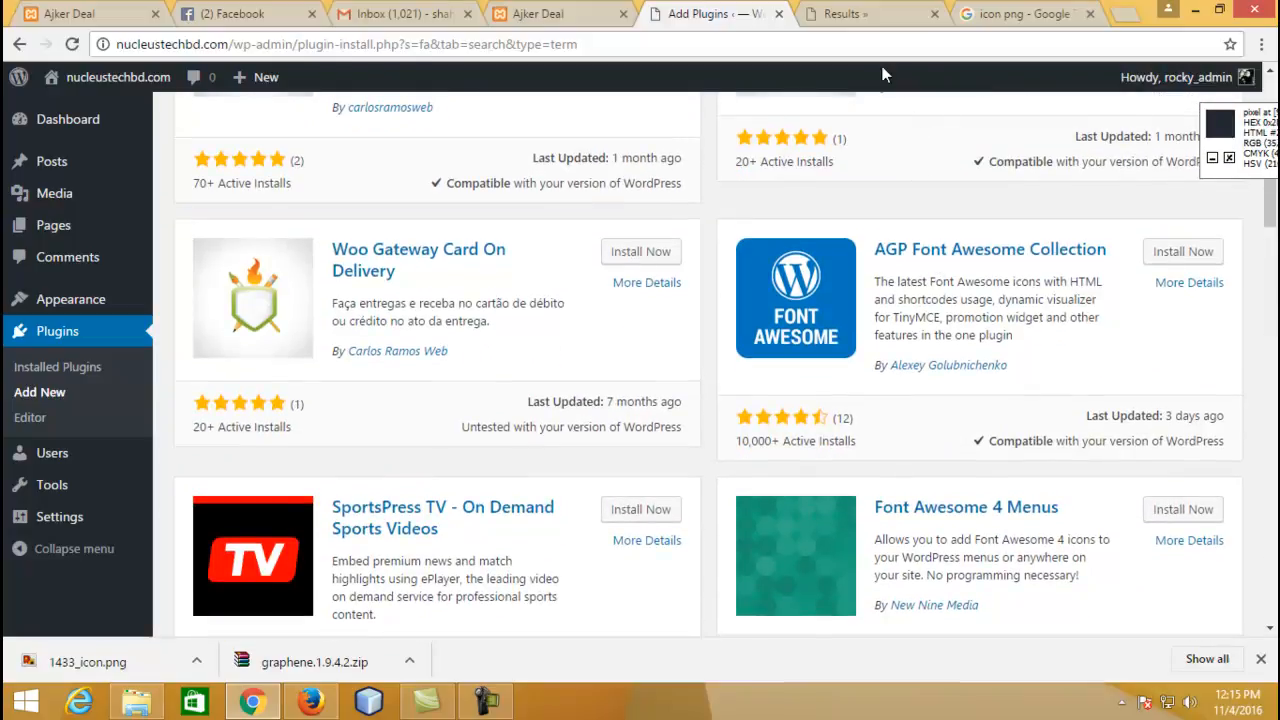
click(494, 700)
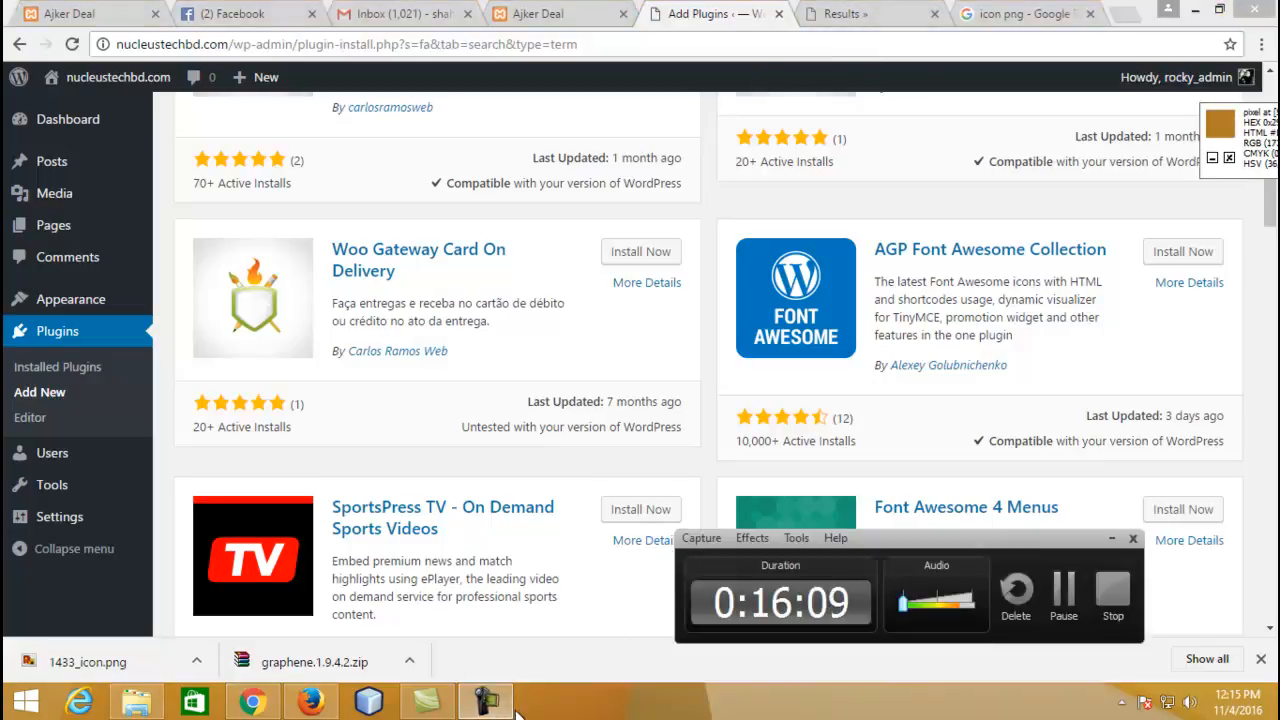
click(497, 705)
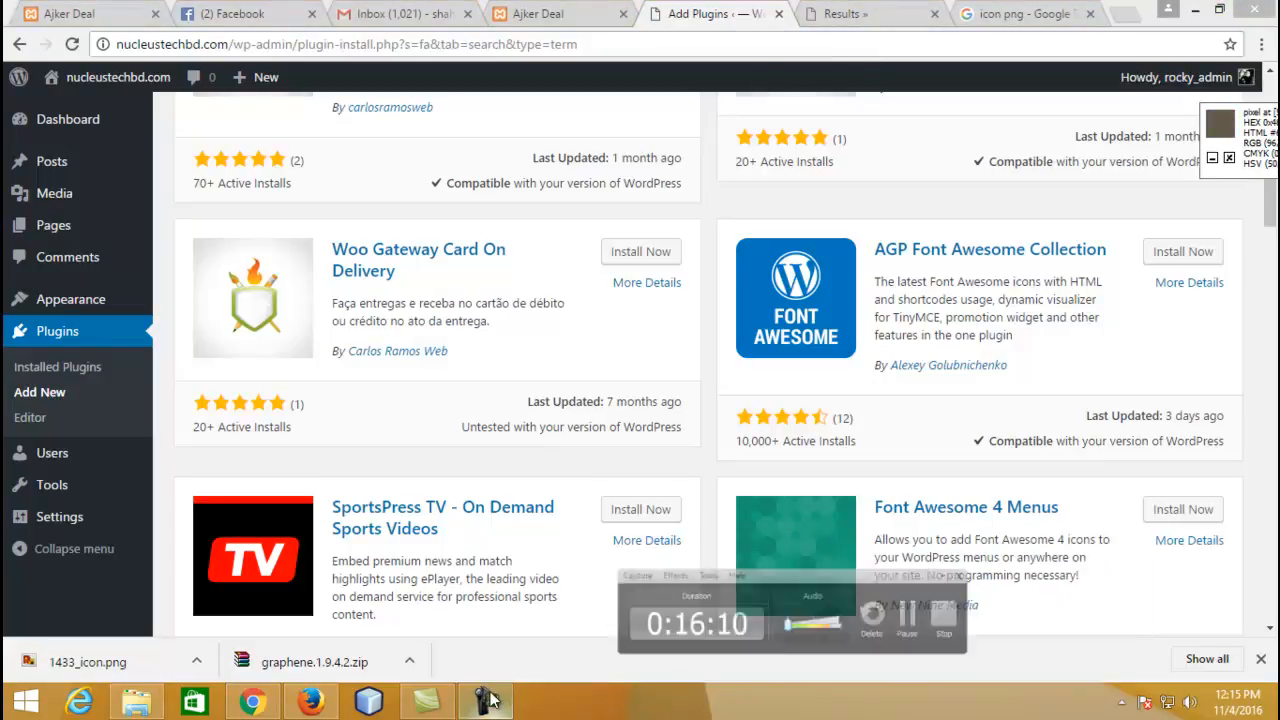
Step: Compare the Ajker Deal dashboard and its browser tab with the Add Plugins page and the live site's Results page
click(535, 13)
click(757, 9)
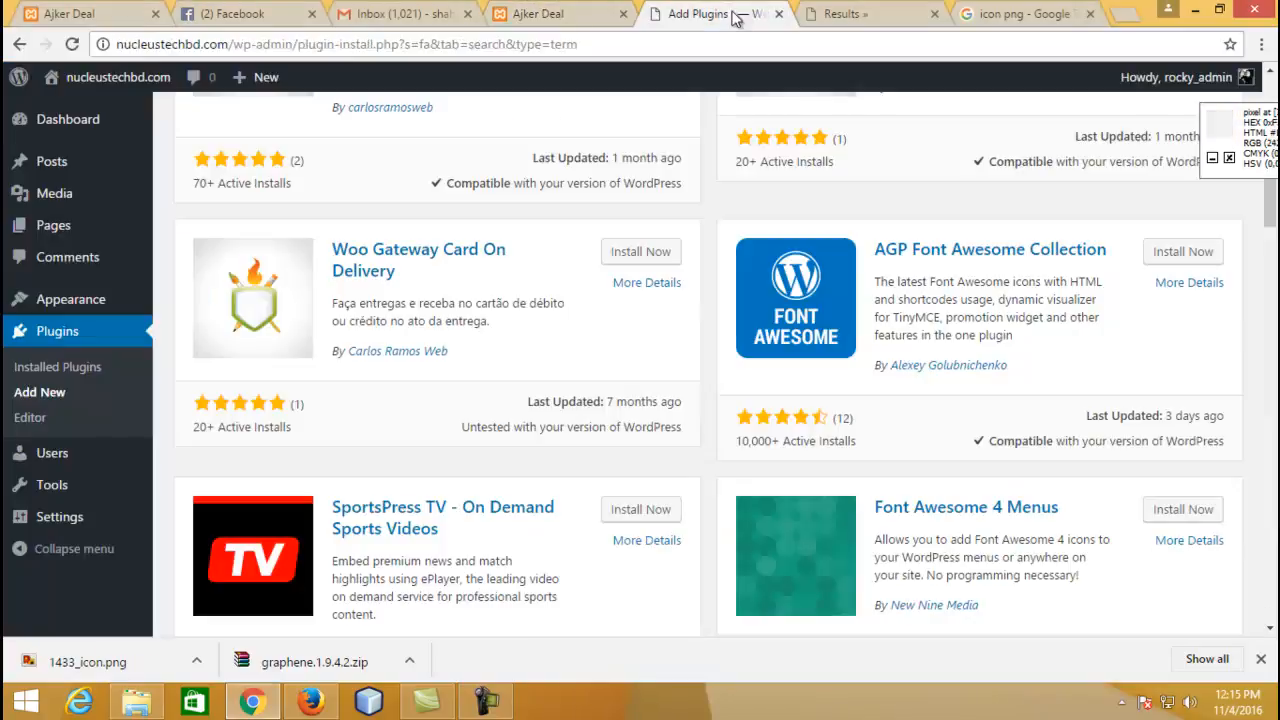
click(562, 9)
scroll(318, 350, down, 1)
scroll(380, 348, down, 1)
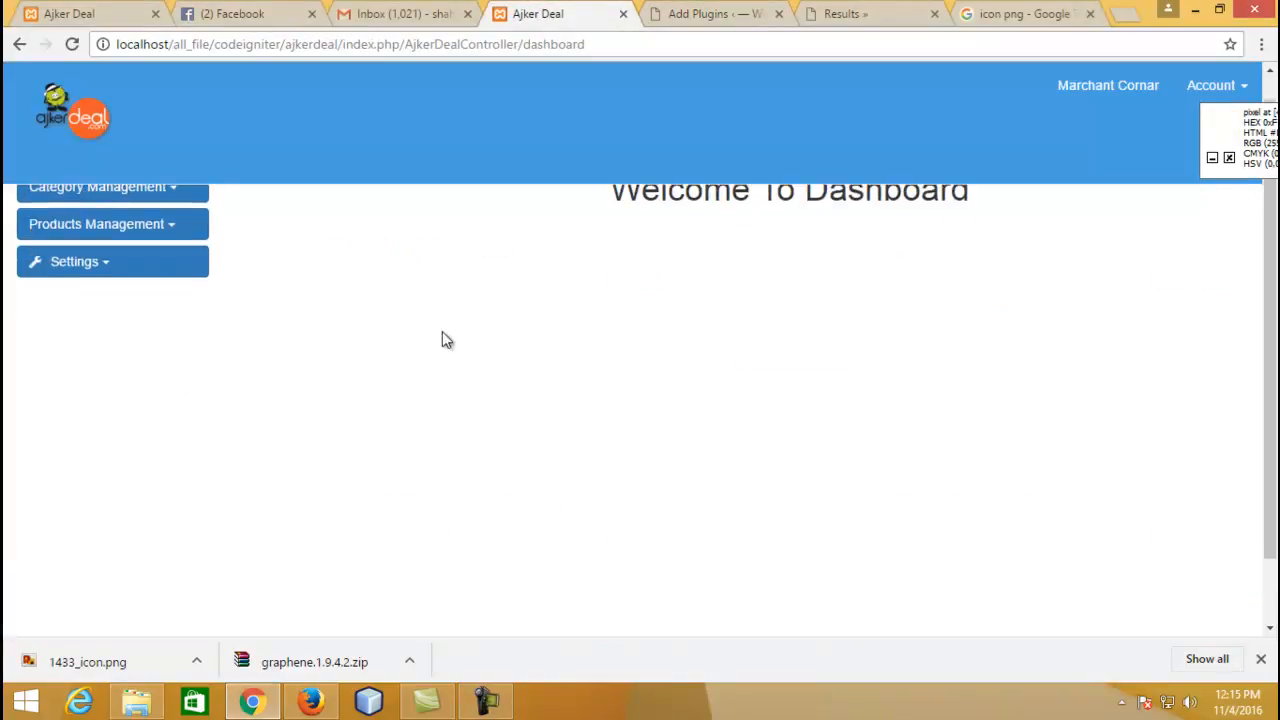
scroll(443, 343, up, 2)
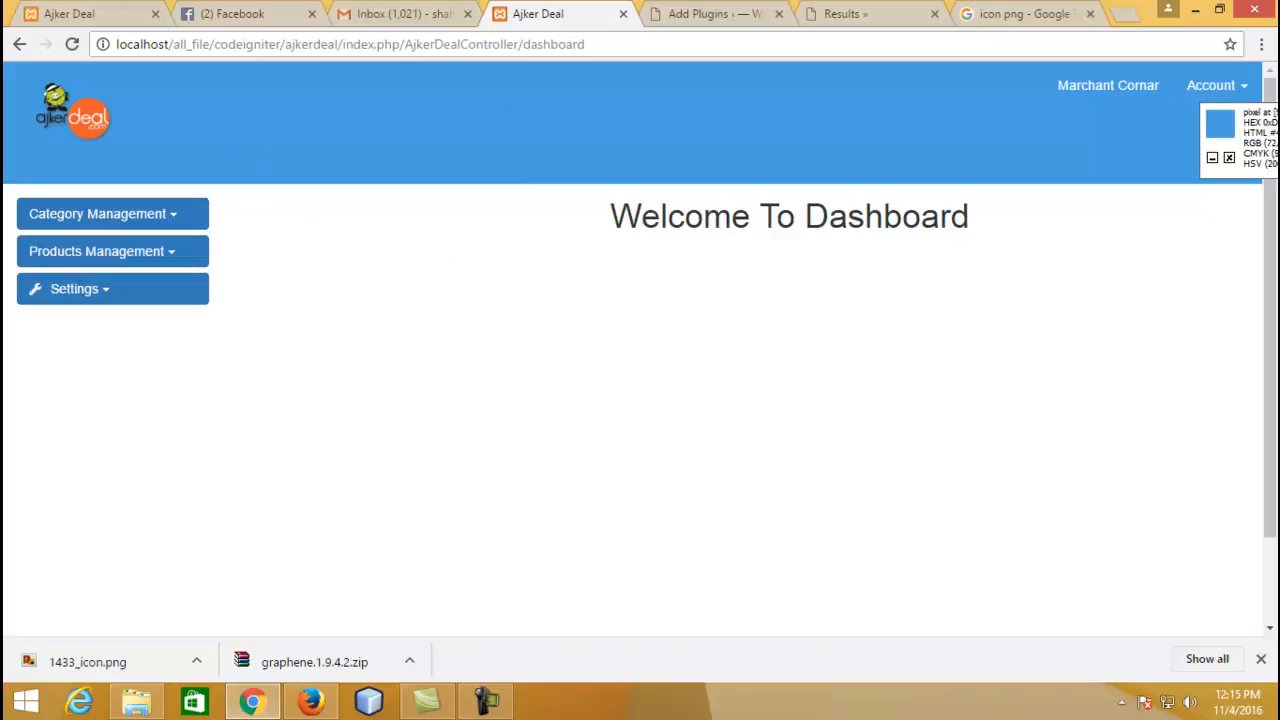
click(697, 12)
click(588, 8)
click(692, 10)
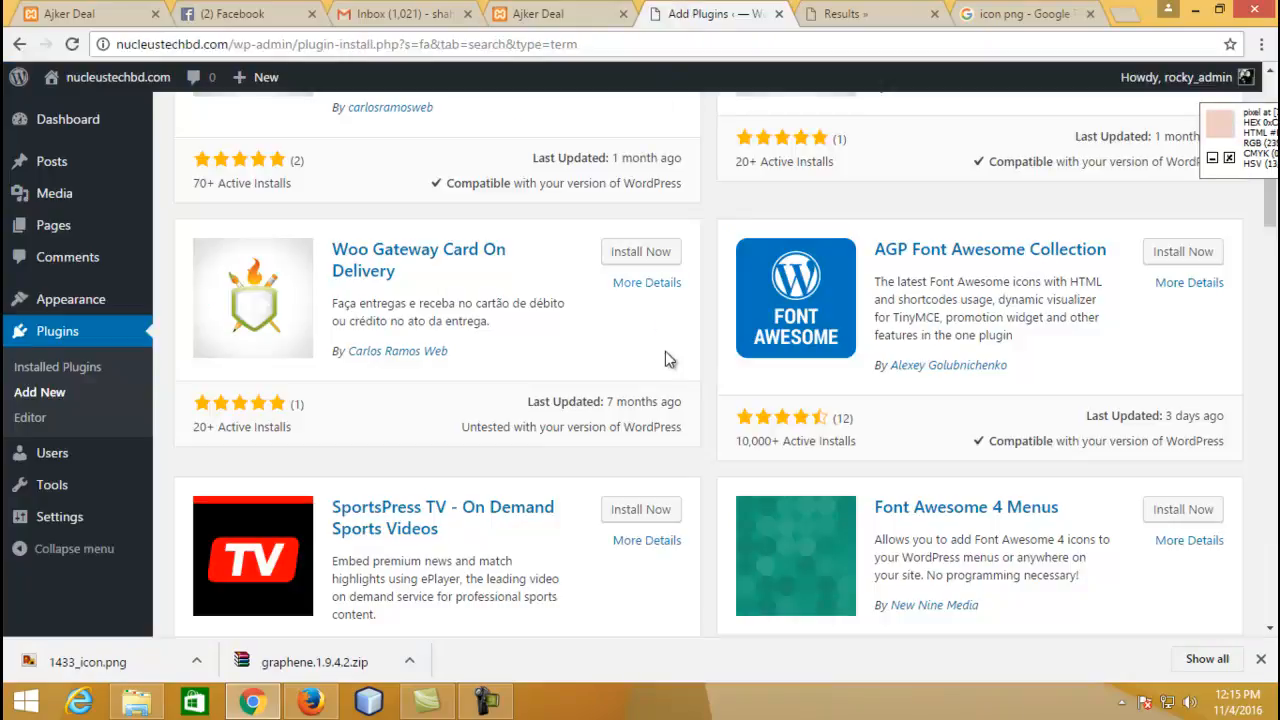
scroll(669, 297, up, 3)
click(843, 13)
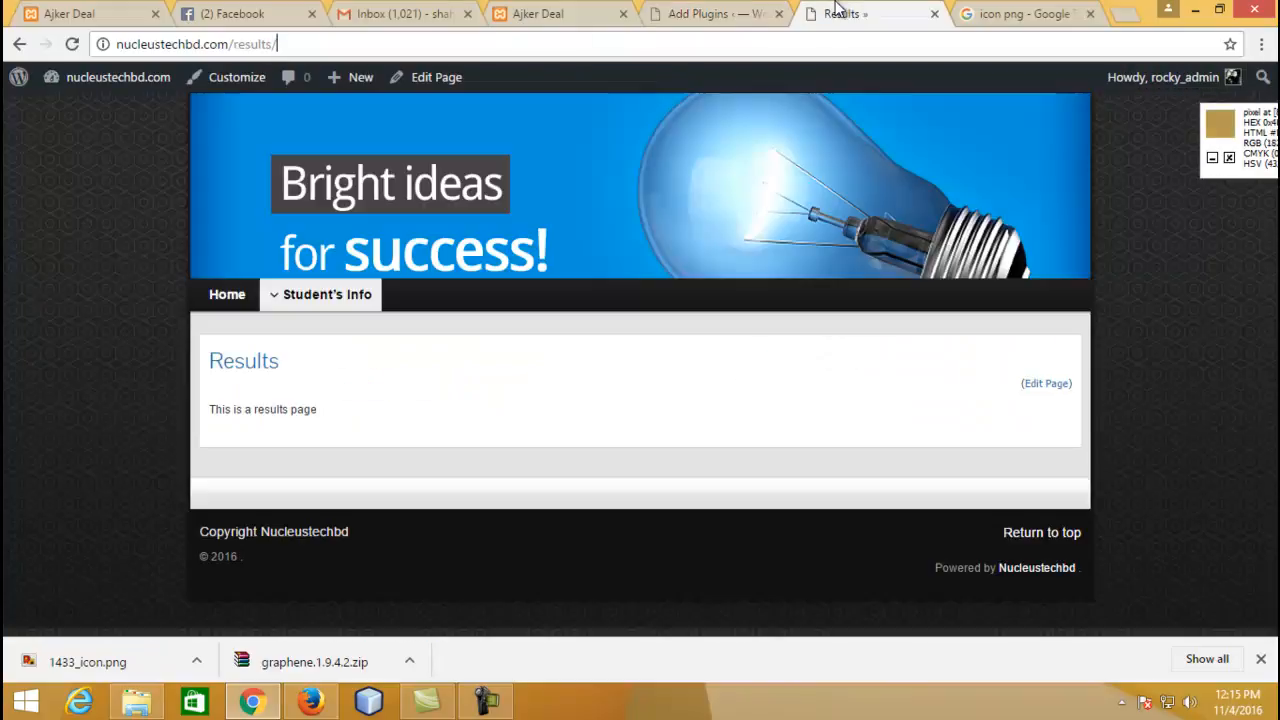